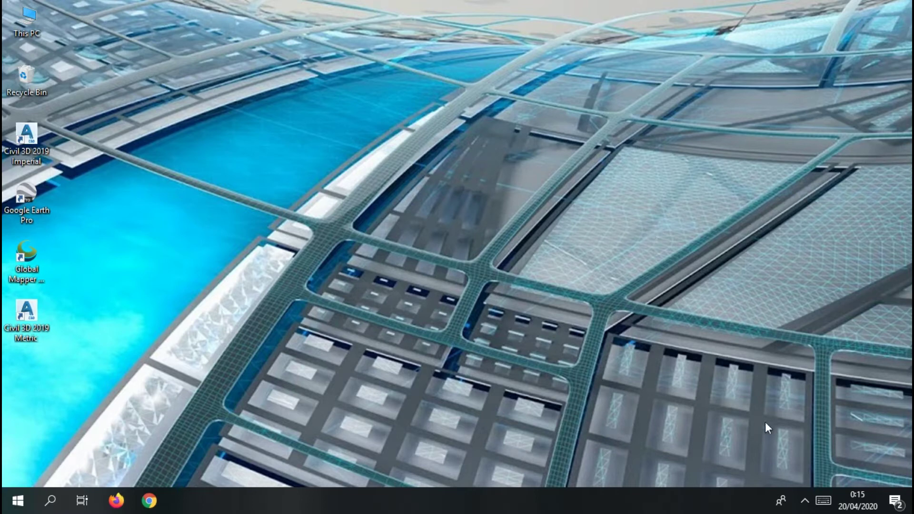
# Check the internet connection, launch Google Earth Pro and dismiss its start-up tips.
pyautogui.click(805, 503)
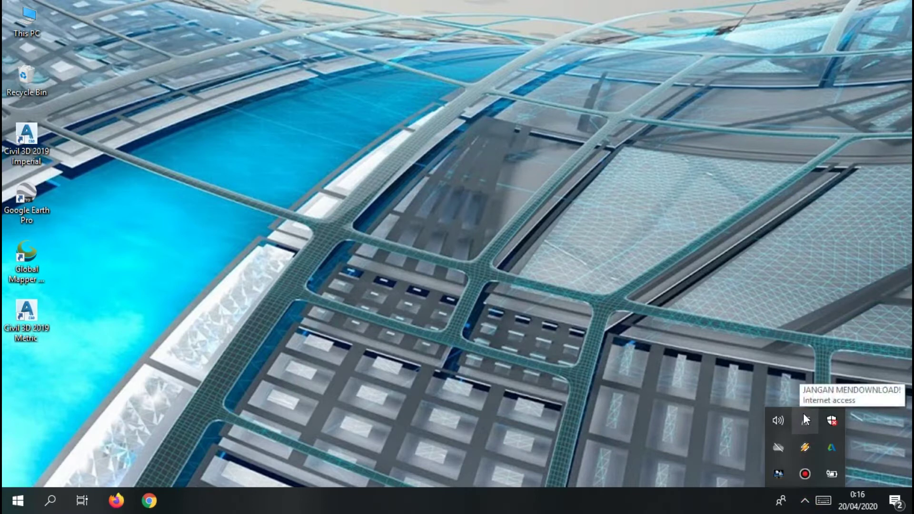
pyautogui.click(561, 156)
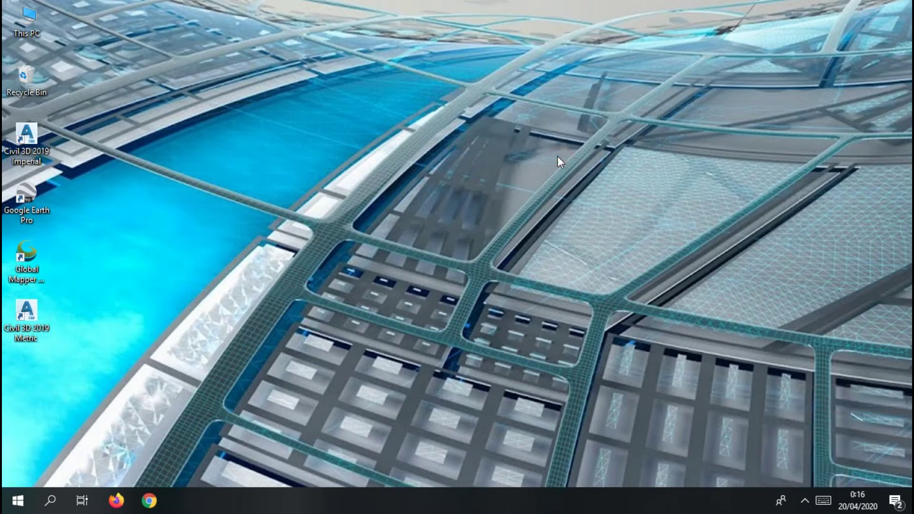
pyautogui.doubleClick(38, 190)
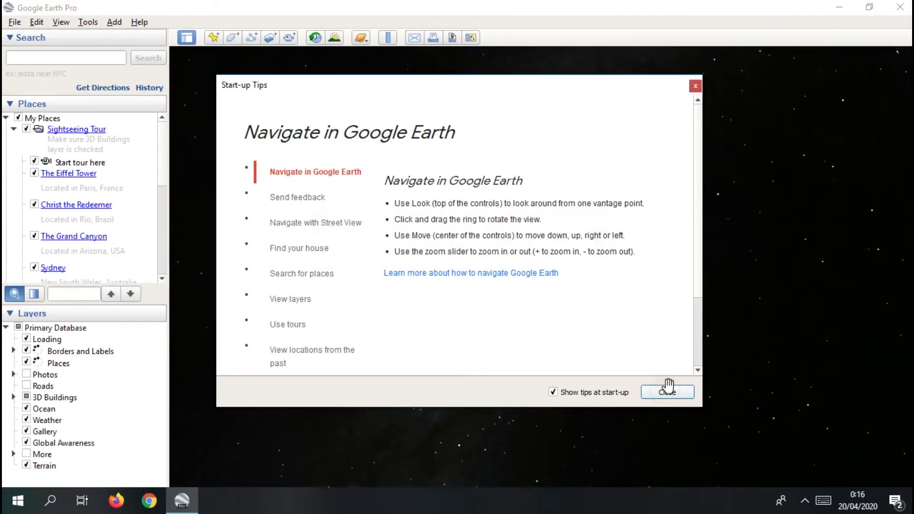
pyautogui.click(666, 392)
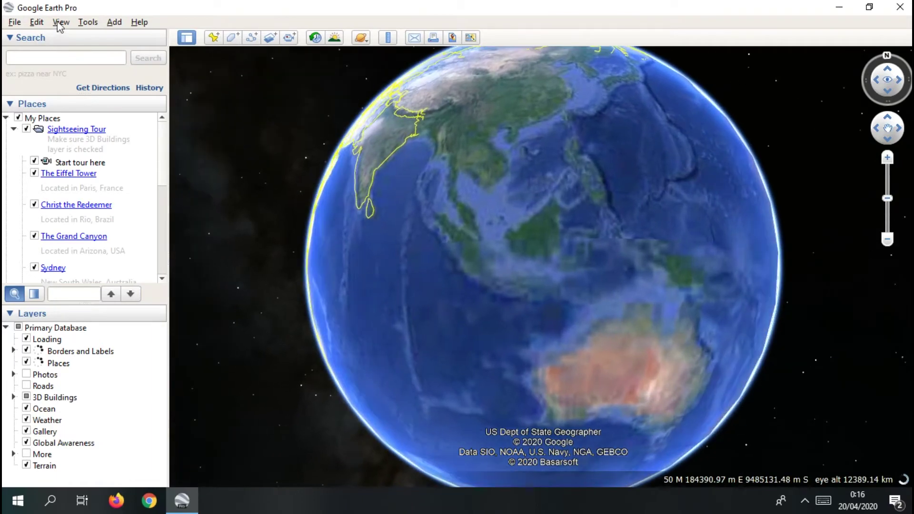
# Check the 3D view options for Universal Transverse Mercator coordinates and Meters, Kilometers units, and accept them.
pyautogui.click(87, 24)
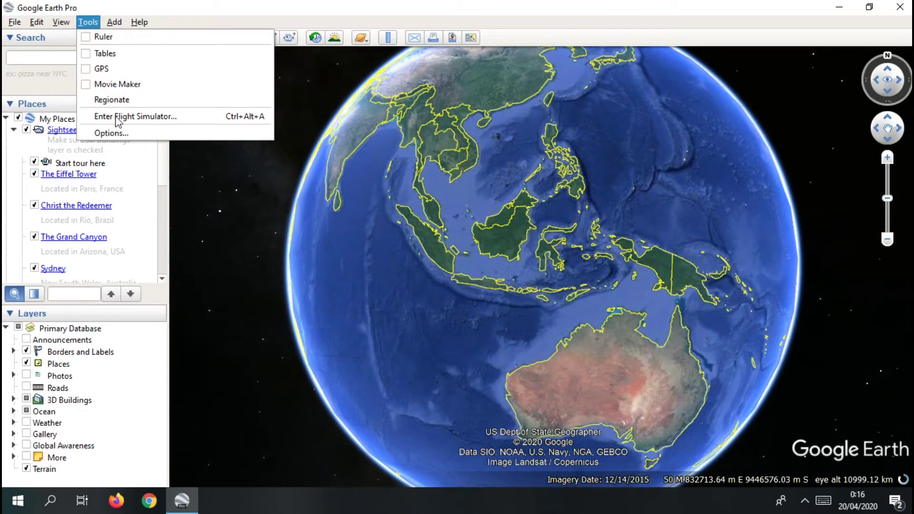
pyautogui.click(118, 134)
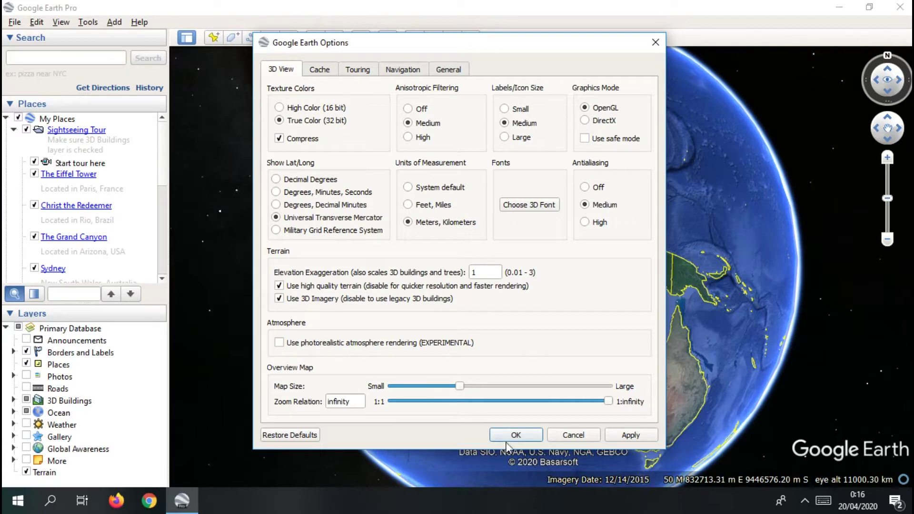
pyautogui.click(521, 437)
# Search the globe for "kolaka" and fly to that location.
pyautogui.scroll(3, 504, 203)
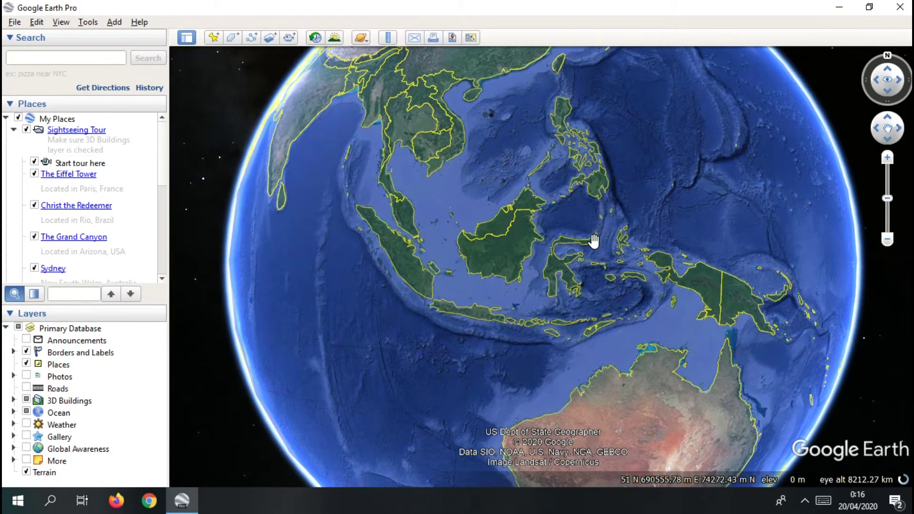
pyautogui.scroll(1, 594, 249)
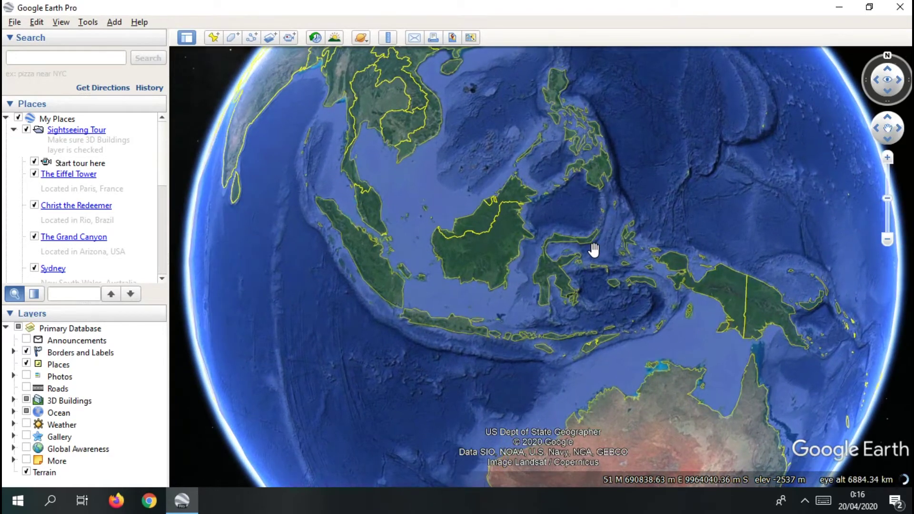
pyautogui.scroll(2, 594, 249)
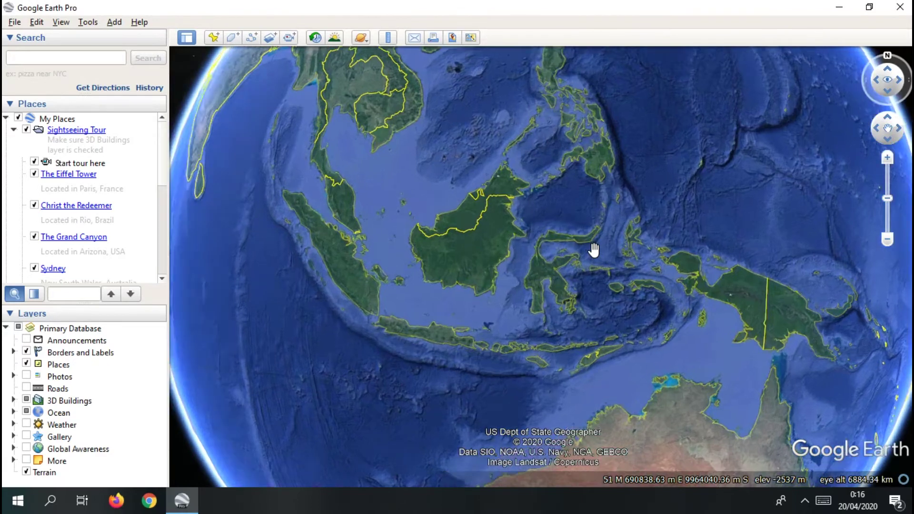
pyautogui.scroll(-2, 594, 248)
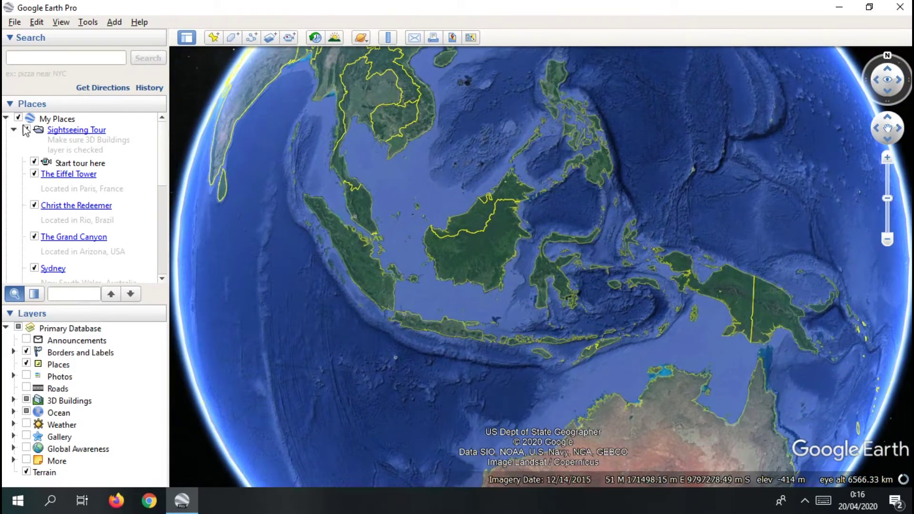
pyautogui.click(74, 61)
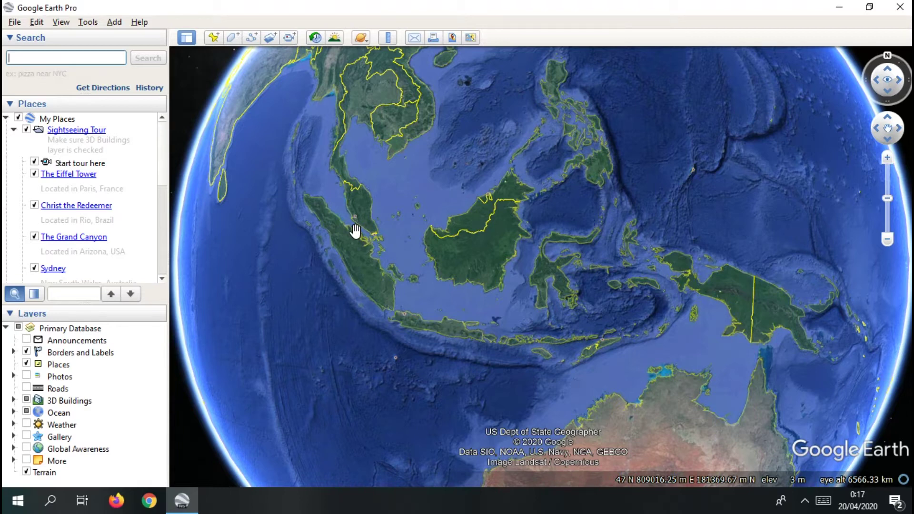
pyautogui.write('koa')
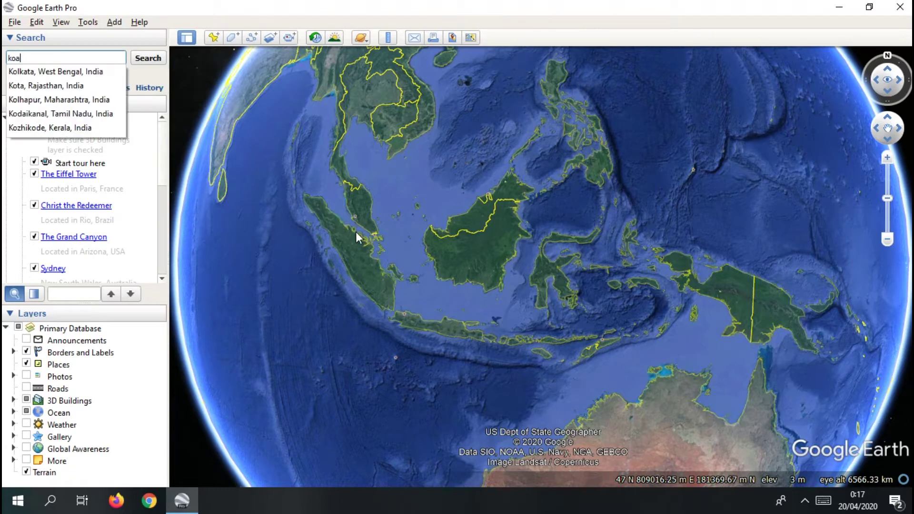
pyautogui.press('BackSpace')
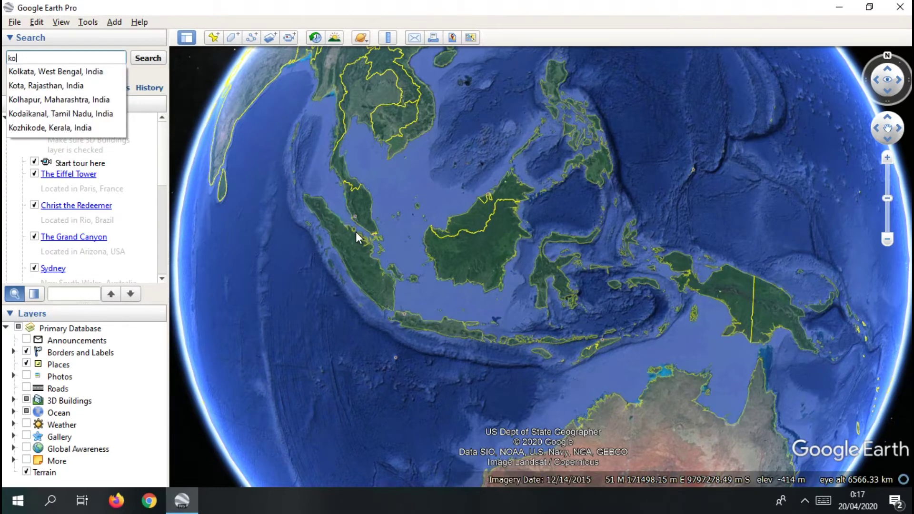
pyautogui.write('laka')
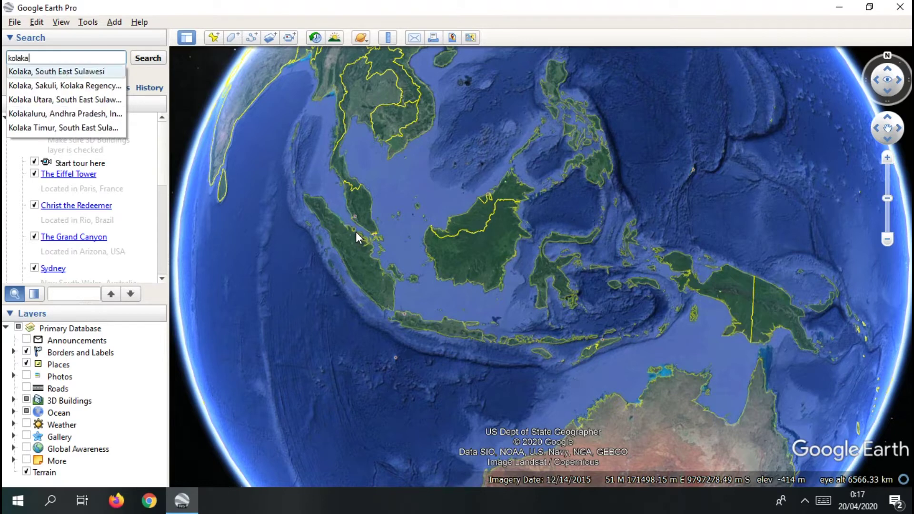
pyautogui.press('Return')
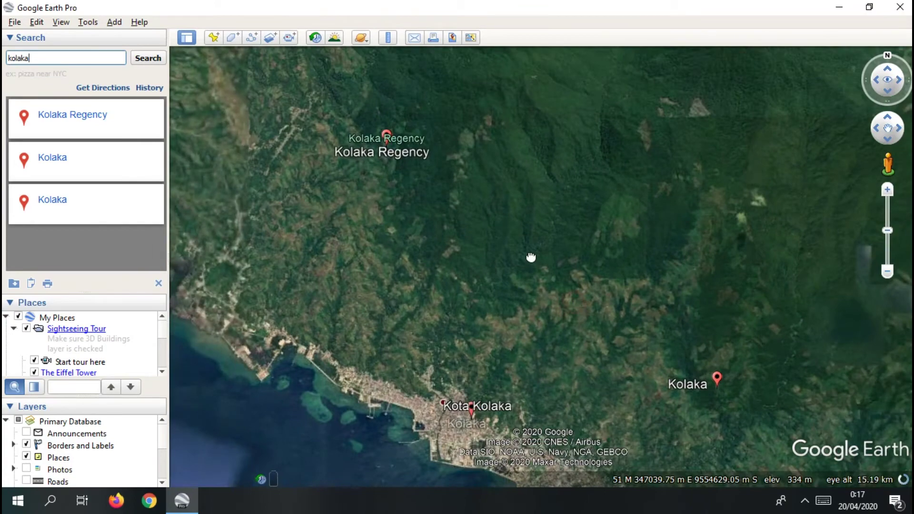
# Examine the terrain southeast and east of Kolaka town, closing in on the hilly area crossed by a winding road.
pyautogui.scroll(3, 471, 238)
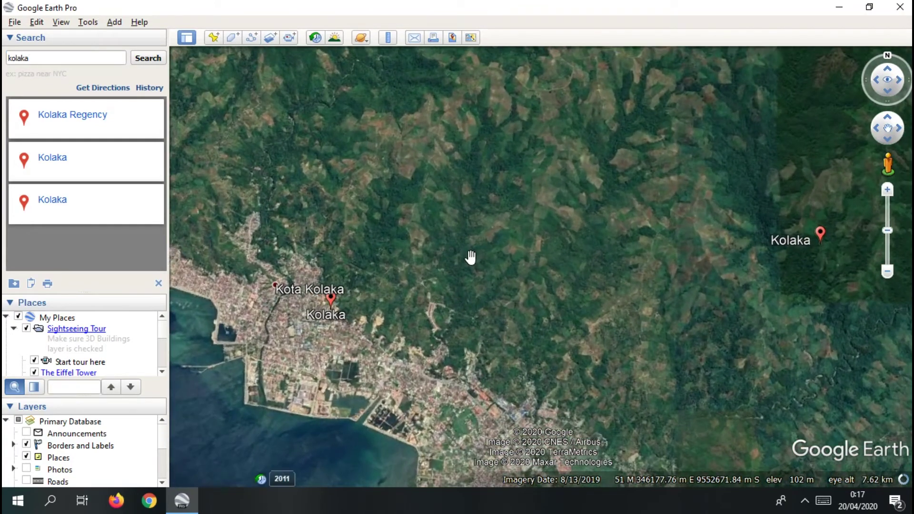
pyautogui.scroll(-2, 479, 272)
pyautogui.moveTo(479, 271); pyautogui.dragTo(377, 184)
pyautogui.scroll(3, 394, 242)
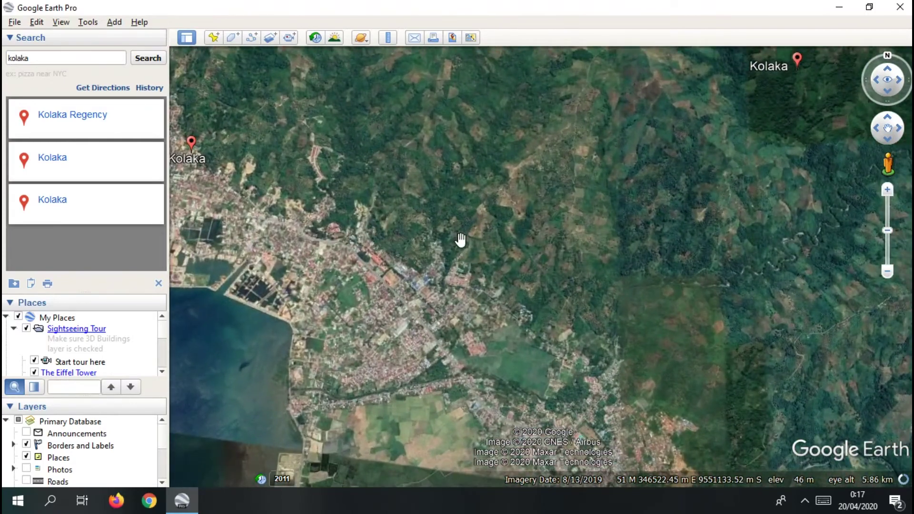
pyautogui.moveTo(461, 241)
pyautogui.mouseDown()
pyautogui.moveTo(256, 258)
pyautogui.moveTo(369, 190)
pyautogui.moveTo(402, 106)
pyautogui.moveTo(387, 82)
pyautogui.mouseUp()
pyautogui.scroll(2, 475, 227)
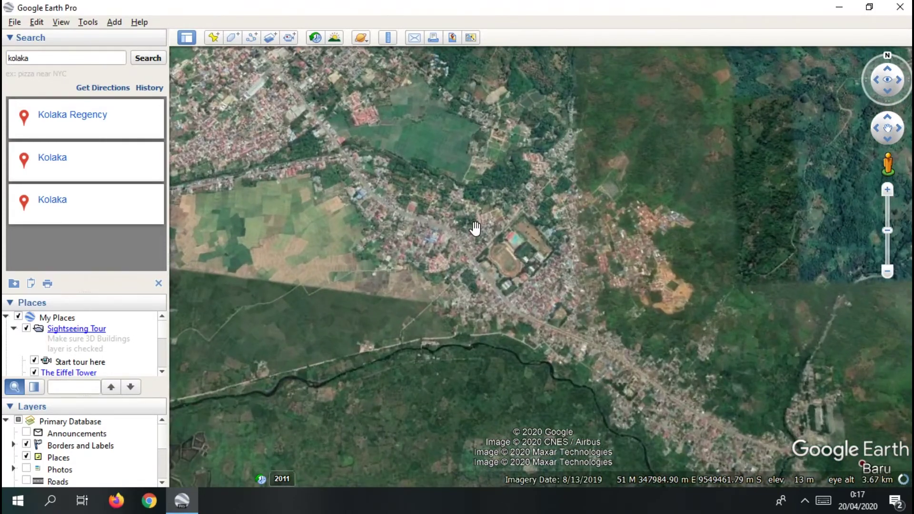
pyautogui.scroll(-2, 475, 228)
pyautogui.moveTo(514, 192); pyautogui.dragTo(406, 302)
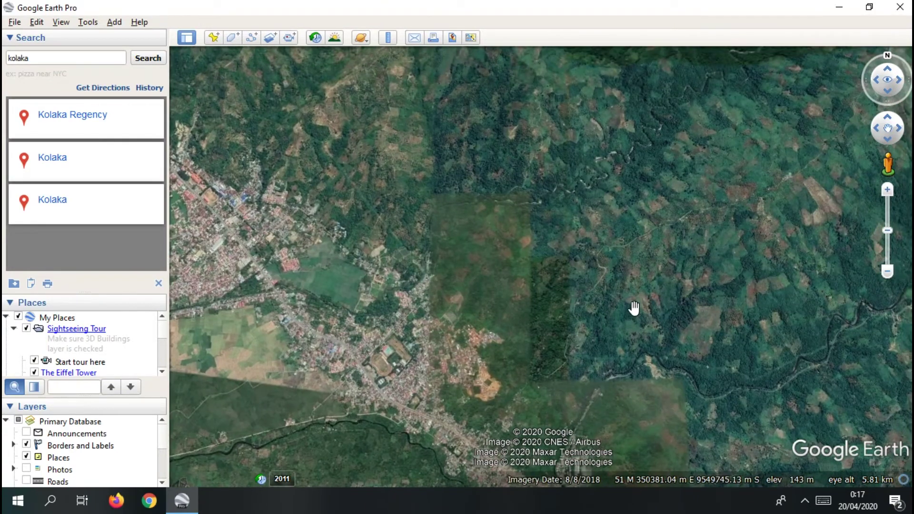
pyautogui.scroll(3, 635, 304)
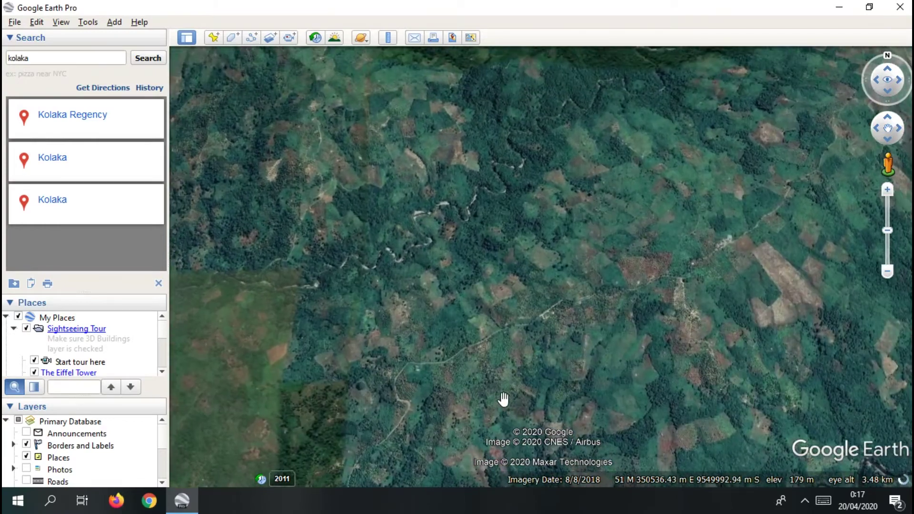
pyautogui.moveTo(503, 399); pyautogui.dragTo(552, 255)
pyautogui.moveTo(367, 392); pyautogui.dragTo(423, 310)
pyautogui.scroll(1, 426, 250)
pyautogui.scroll(1, 426, 250)
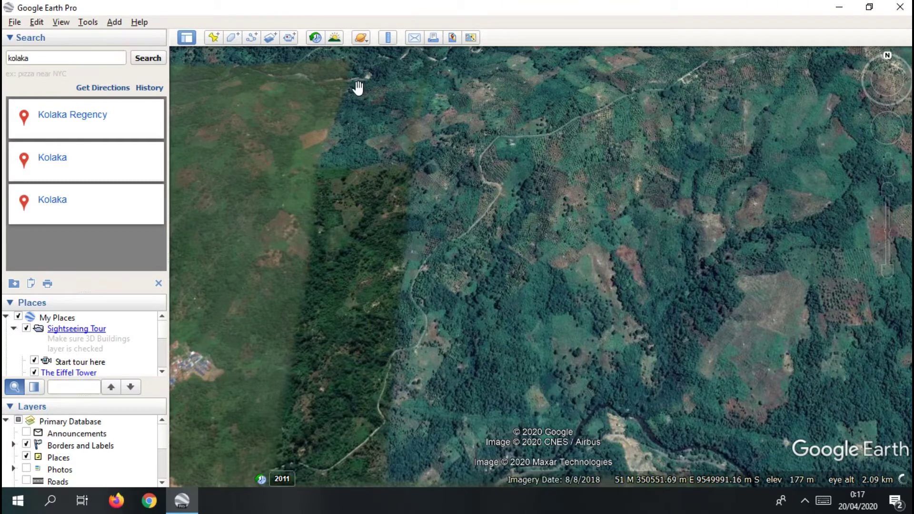
# Add a new placemark beside the river north of the winding road, at 349669.29 m E, 9550684.59 m S.
pyautogui.click(212, 39)
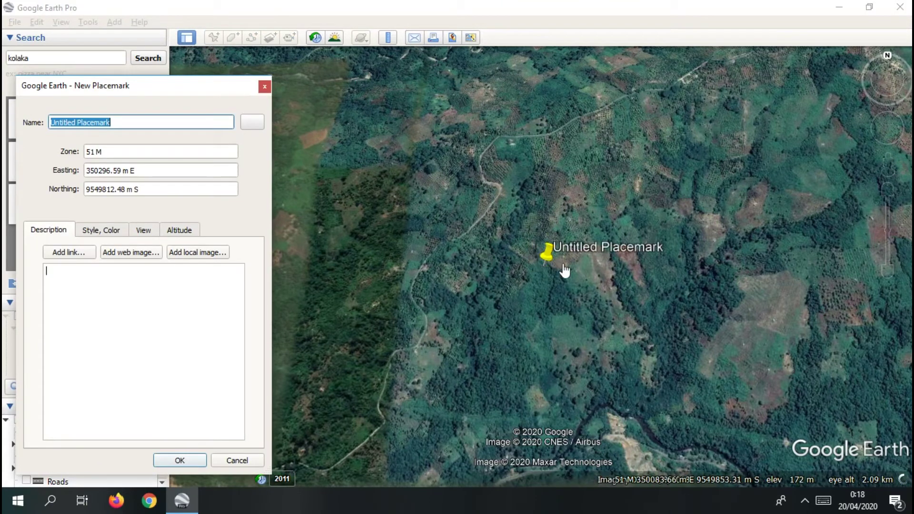
pyautogui.moveTo(551, 260); pyautogui.dragTo(519, 205)
pyautogui.moveTo(478, 153); pyautogui.dragTo(389, 88)
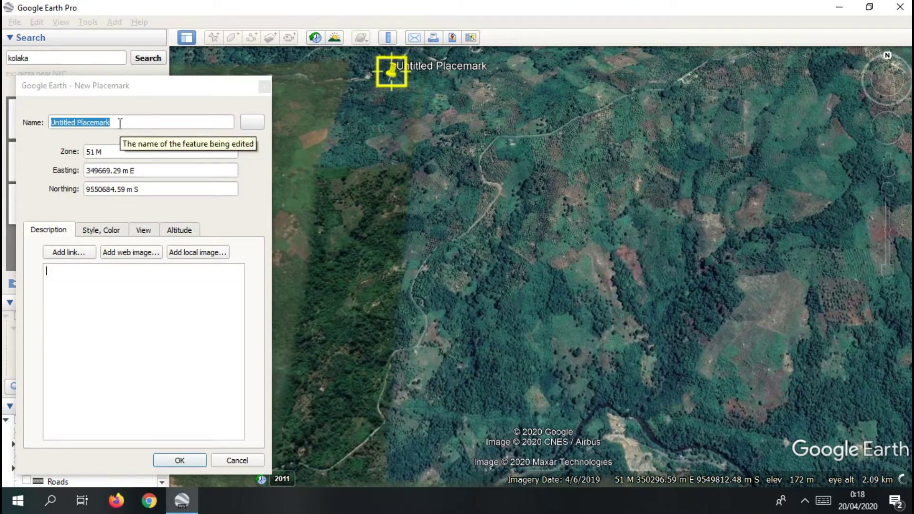
# Replace the placemark's name with "1," followed by its copied easting, 349669.29 m E.
pyautogui.moveTo(120, 124); pyautogui.dragTo(46, 121)
pyautogui.write('1,')
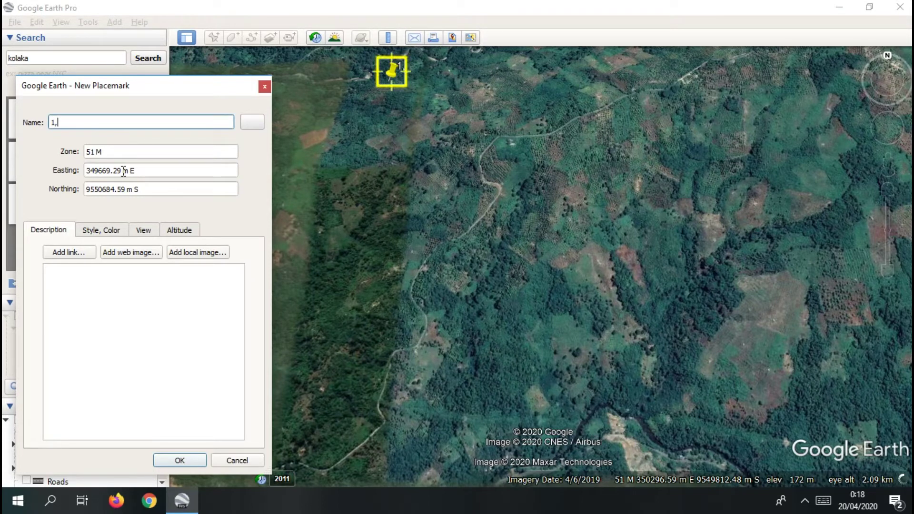
pyautogui.moveTo(155, 171); pyautogui.dragTo(71, 166)
pyautogui.hotkey('ctrl', 'c')
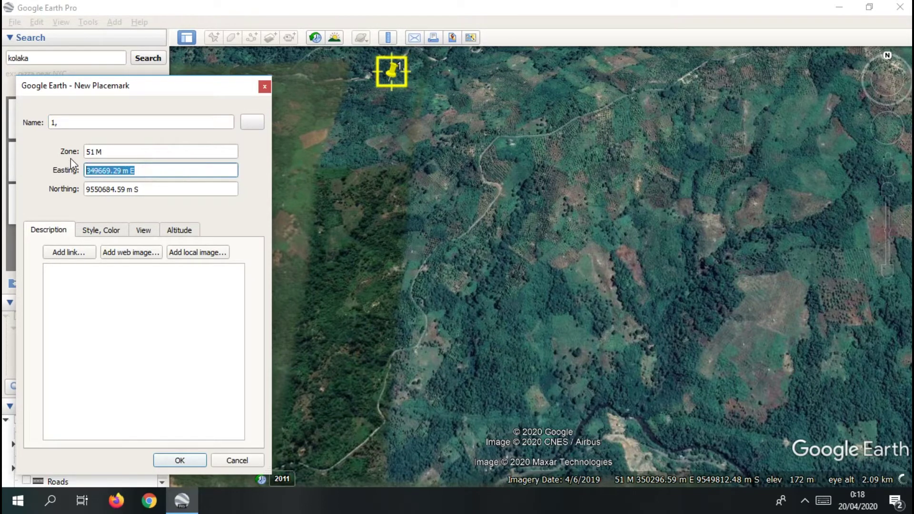
pyautogui.click(71, 123)
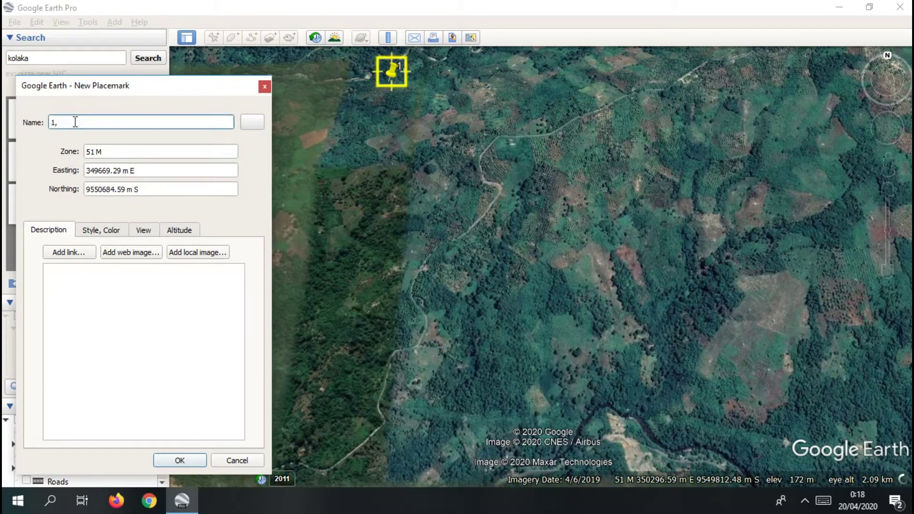
pyautogui.hotkey('ctrl', 'v')
# Append the placemark's northing, 9550684.59 m S, and its zone number 51 to the name.
pyautogui.moveTo(173, 187); pyautogui.dragTo(4, 193)
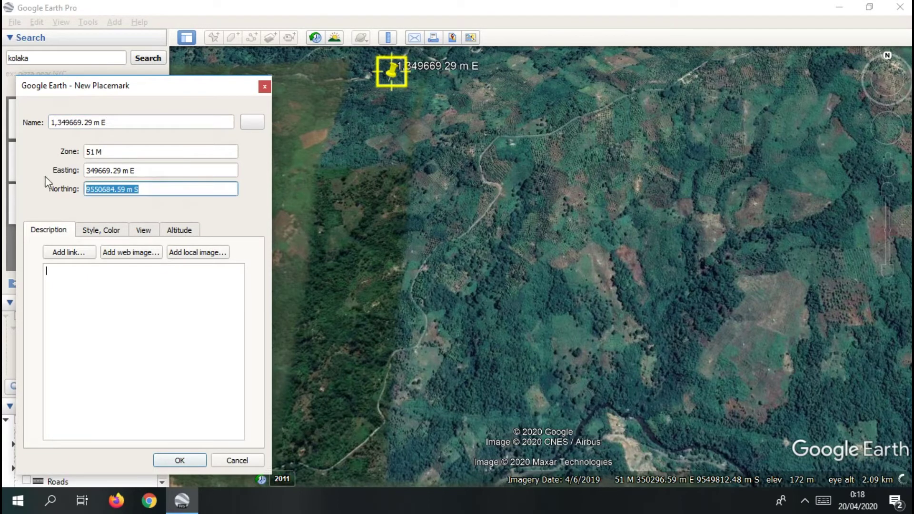
pyautogui.hotkey('ctrl', 'c')
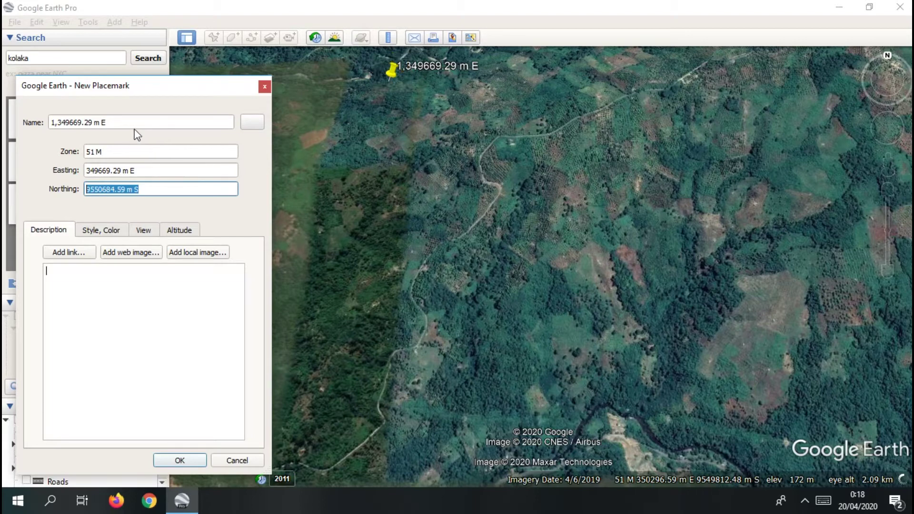
pyautogui.click(123, 122)
pyautogui.hotkey('ctrl', 'v')
pyautogui.moveTo(136, 154); pyautogui.dragTo(67, 155)
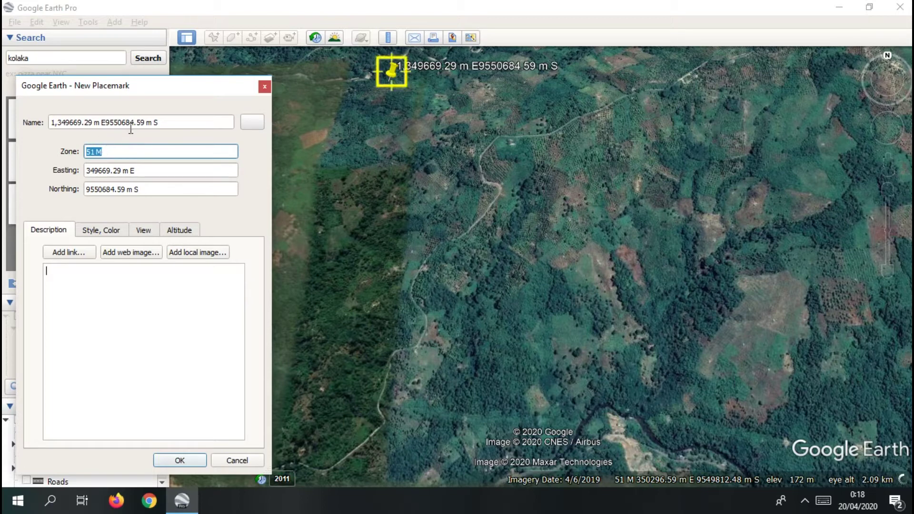
pyautogui.click(183, 123)
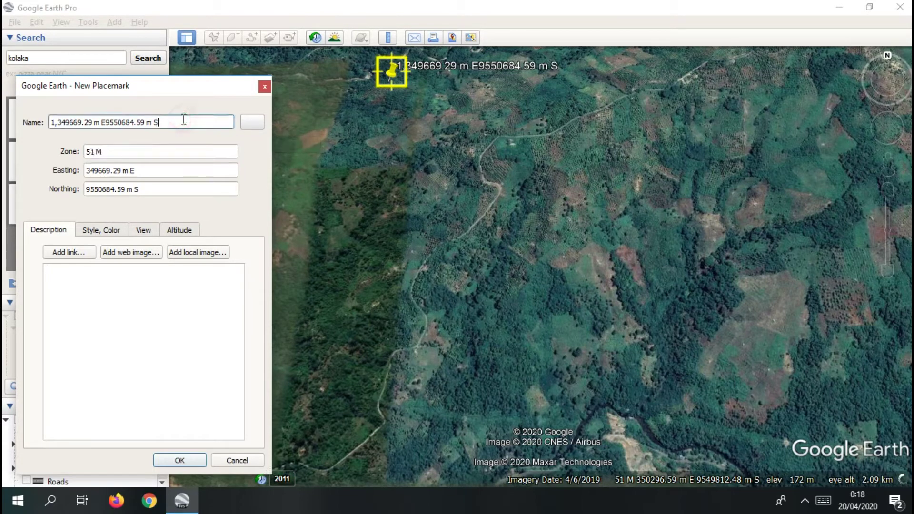
pyautogui.hotkey('ctrl', 'v')
# Replace the unit and direction letters in the placemark's name with commas so it reads "1,349669.29,9550684.59,51".
pyautogui.press('Left')
pyautogui.press('Left')
pyautogui.press('BackSpace')
pyautogui.press('BackSpace')
pyautogui.press('BackSpace')
pyautogui.press('BackSpace')
pyautogui.write(',')
pyautogui.press('Left')
pyautogui.press('Left')
pyautogui.press('Left')
pyautogui.press('Left')
pyautogui.press('Left')
pyautogui.press('Left')
pyautogui.press('Left')
pyautogui.press('Left')
pyautogui.press('Left')
pyautogui.press('Left')
pyautogui.press('BackSpace')
pyautogui.press('BackSpace')
pyautogui.press('BackSpace')
pyautogui.press('BackSpace')
pyautogui.write(',')
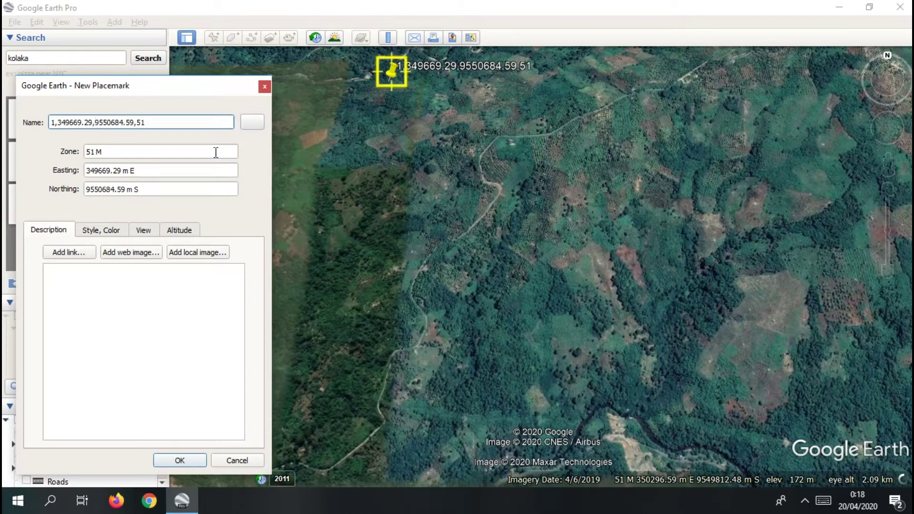
# Switch to the desktop and create a new folder there named LATIHAN CIVIL 3D.
pyautogui.click(838, 9)
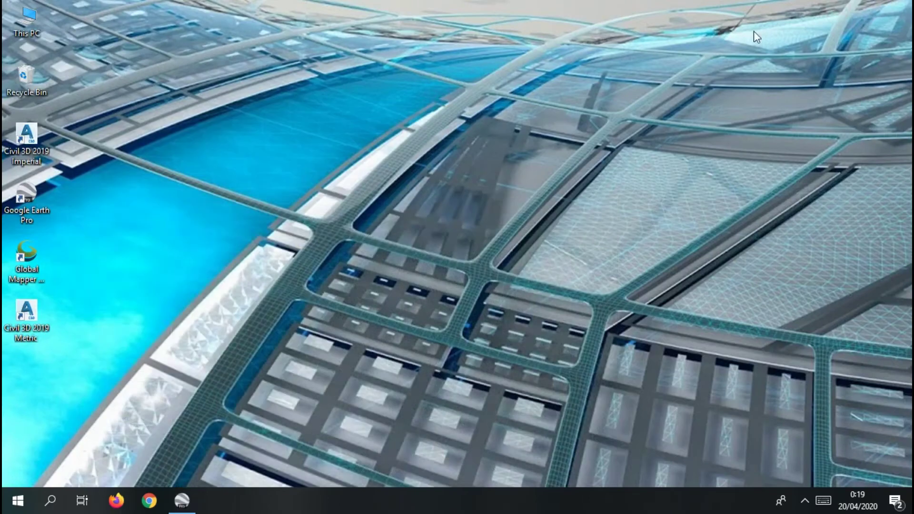
pyautogui.rightClick(265, 74)
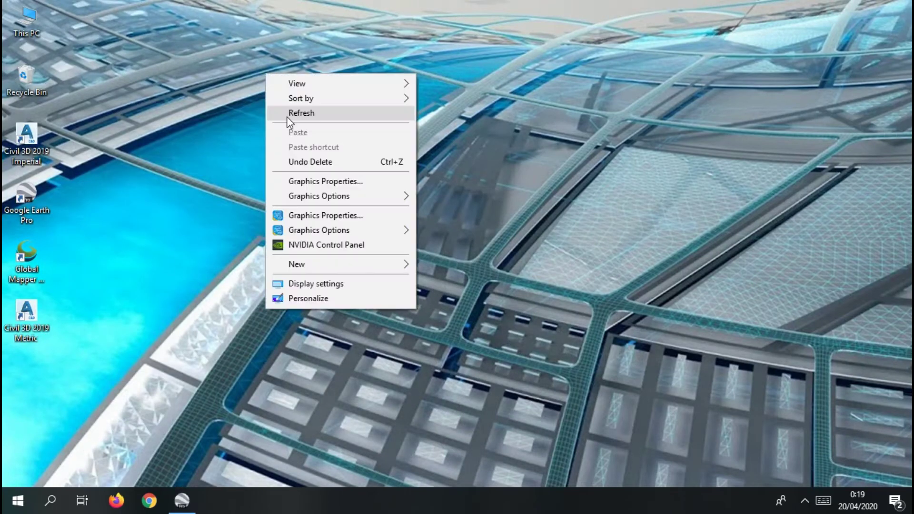
pyautogui.click(287, 116)
pyautogui.rightClick(252, 63)
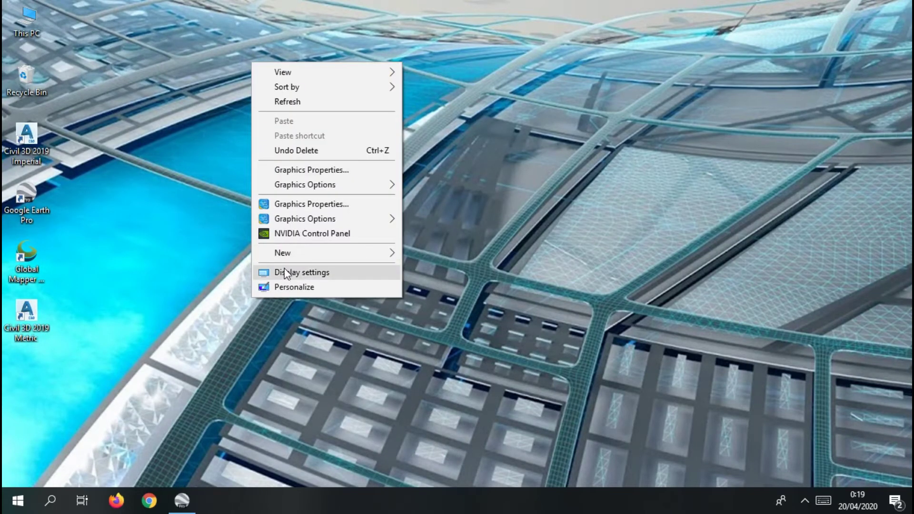
pyautogui.moveTo(369, 253)
pyautogui.click(410, 253)
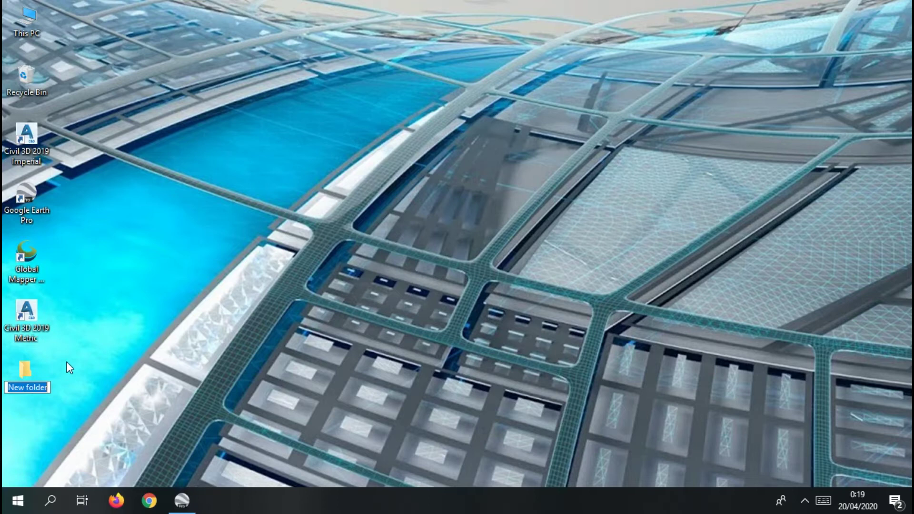
pyautogui.write('la')
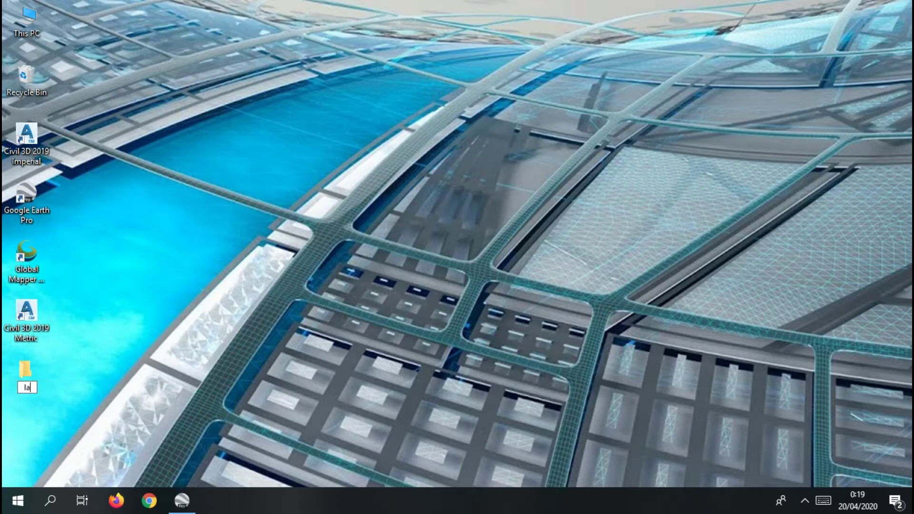
pyautogui.write('TIHAN CIVIL ')
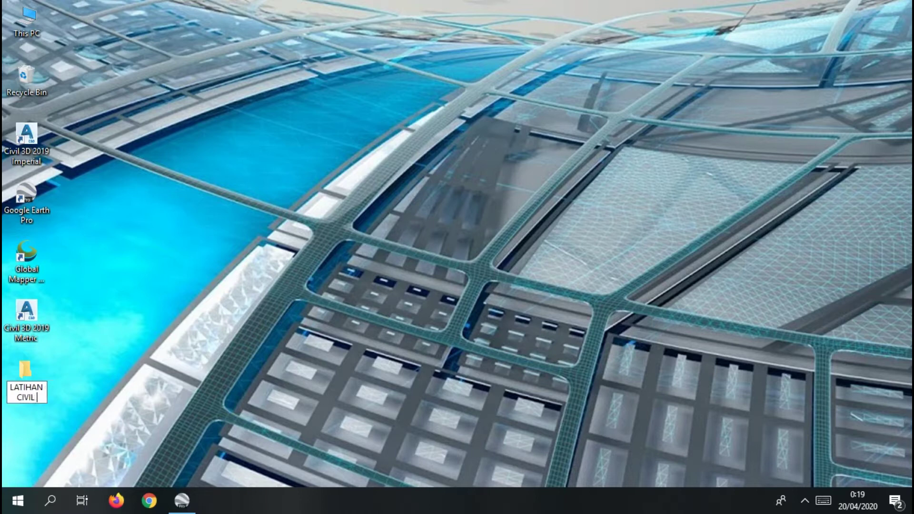
pyautogui.write('3D')
pyautogui.press('Return')
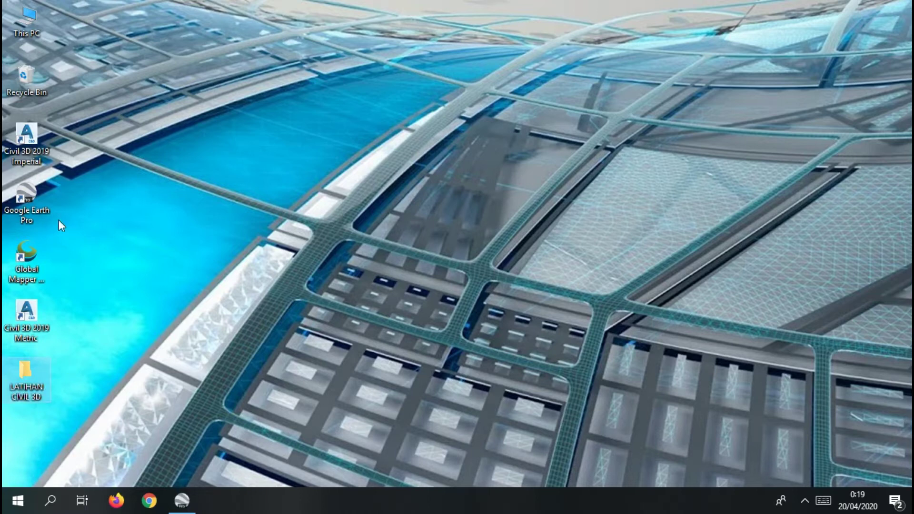
# Turn off automatic icon arrangement and move the LATIHAN CIVIL 3D folder to an empty area near the middle of the desktop.
pyautogui.moveTo(30, 381); pyautogui.dragTo(301, 264)
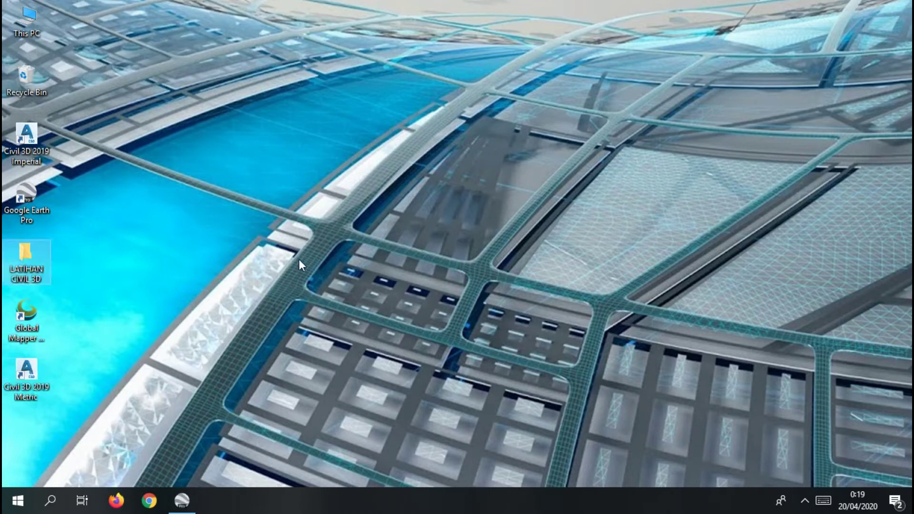
pyautogui.rightClick(214, 229)
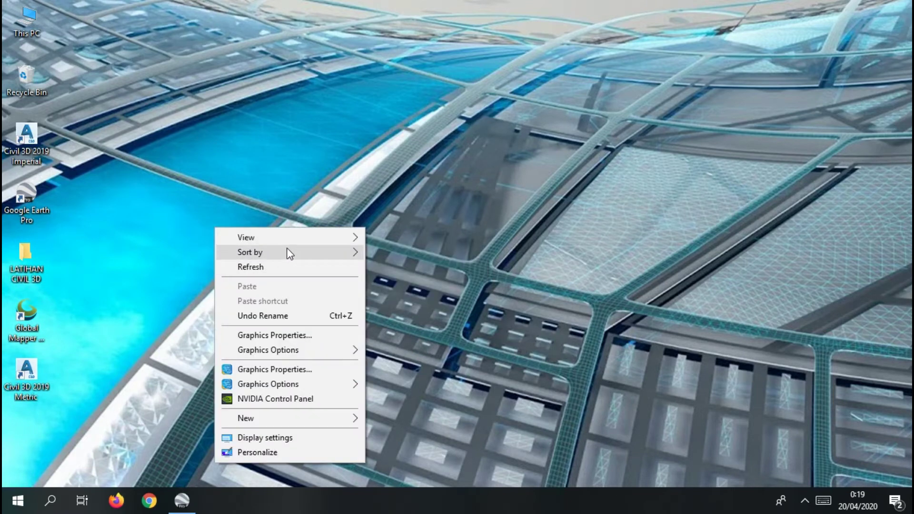
pyautogui.moveTo(313, 237)
pyautogui.click(378, 286)
pyautogui.moveTo(26, 257); pyautogui.dragTo(526, 160)
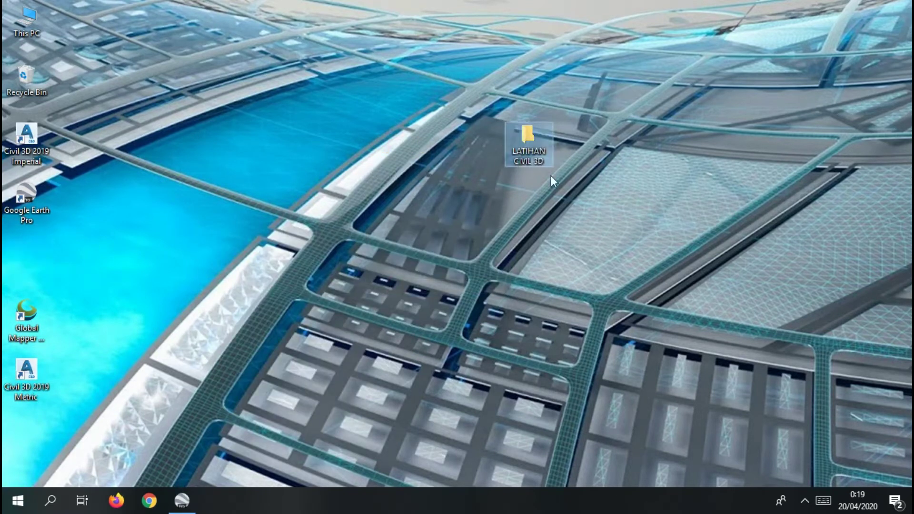
# Create a text document named KORDINAT inside the LATIHAN CIVIL 3D folder and open it.
pyautogui.doubleClick(527, 141)
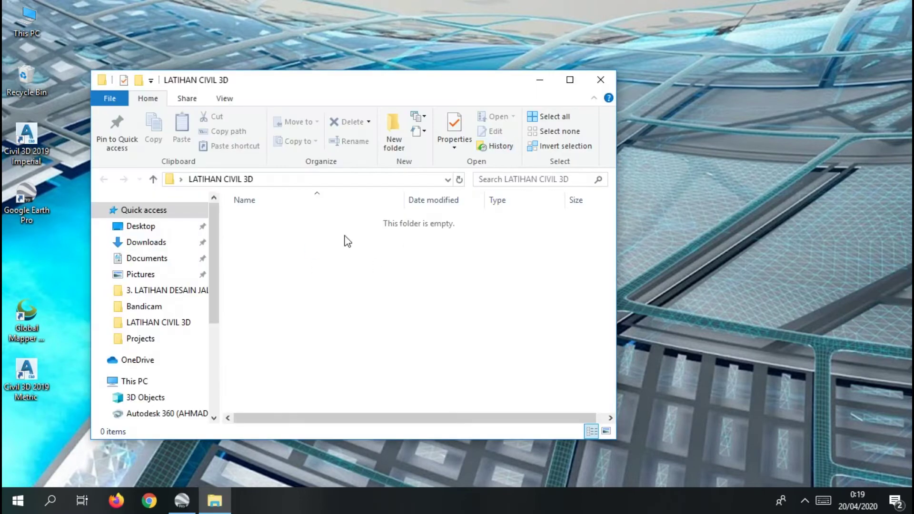
pyautogui.click(570, 80)
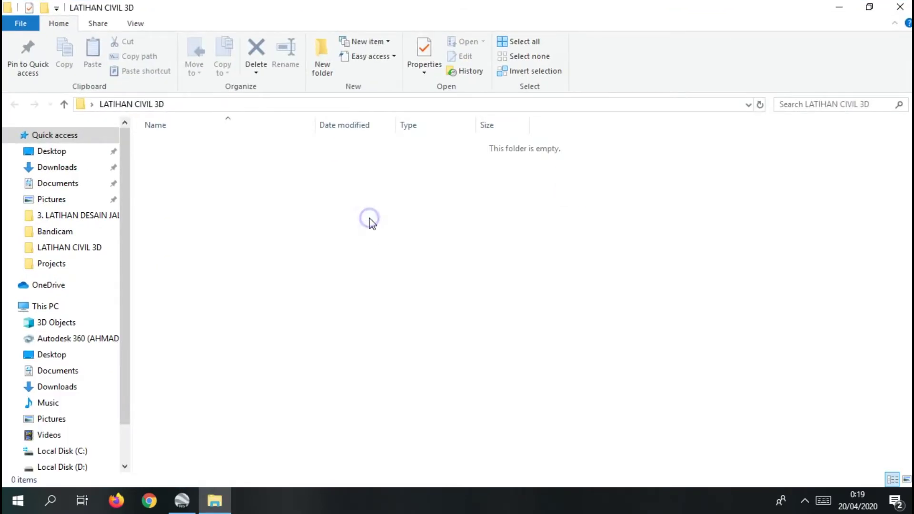
pyautogui.rightClick(370, 220)
pyautogui.moveTo(513, 379)
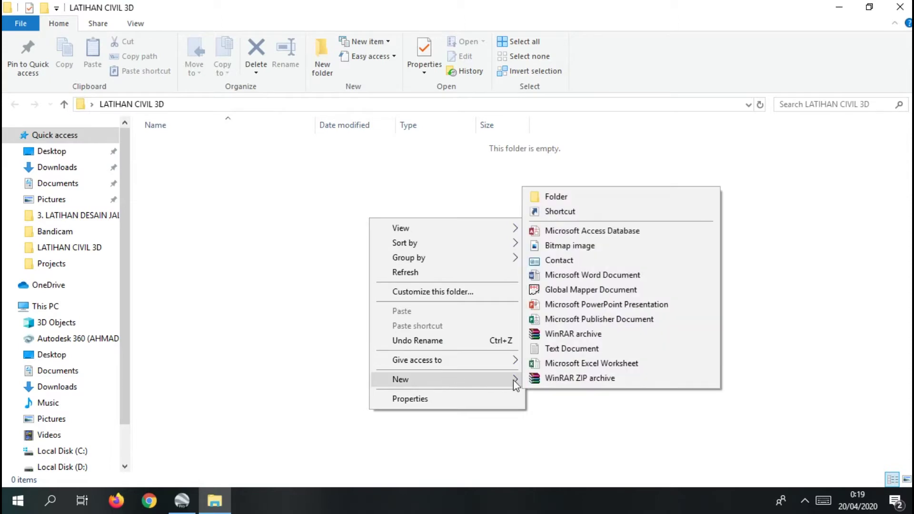
pyautogui.click(576, 353)
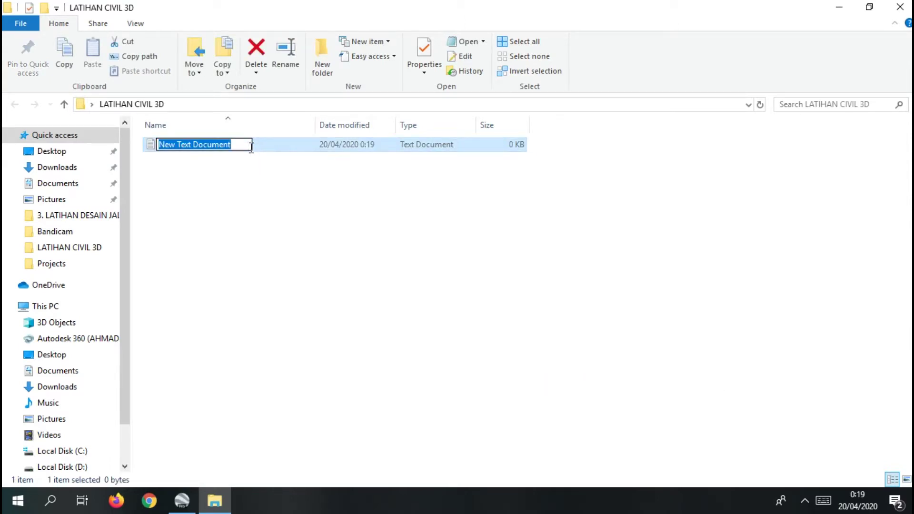
pyautogui.write('KORDINAT')
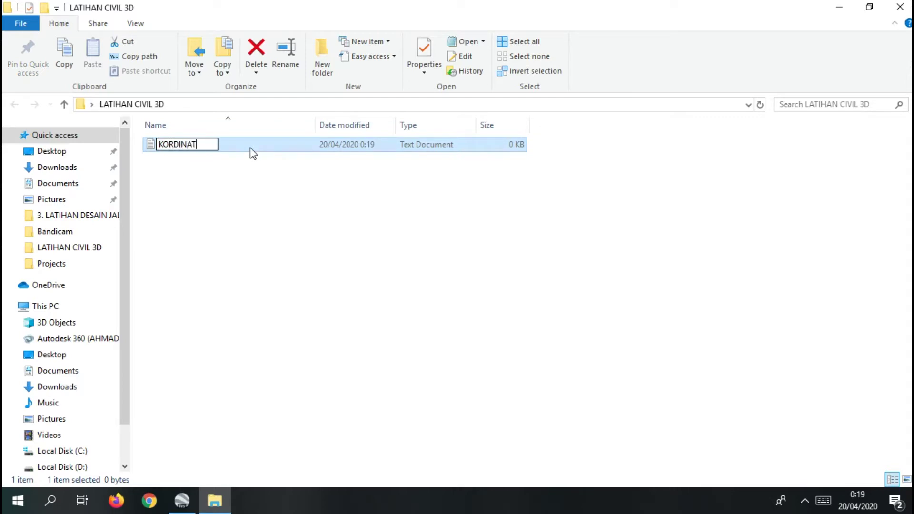
pyautogui.press('Return')
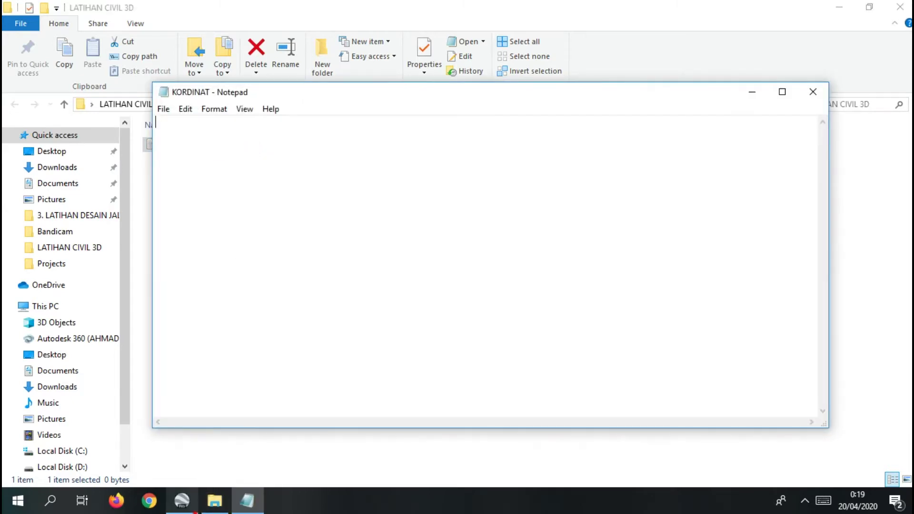
# Copy the Google Earth placemark's name "1,349669.29,9550684.59,51" into the KORDINAT text file, and save the placemark.
pyautogui.click(182, 501)
pyautogui.moveTo(162, 122); pyautogui.dragTo(50, 123)
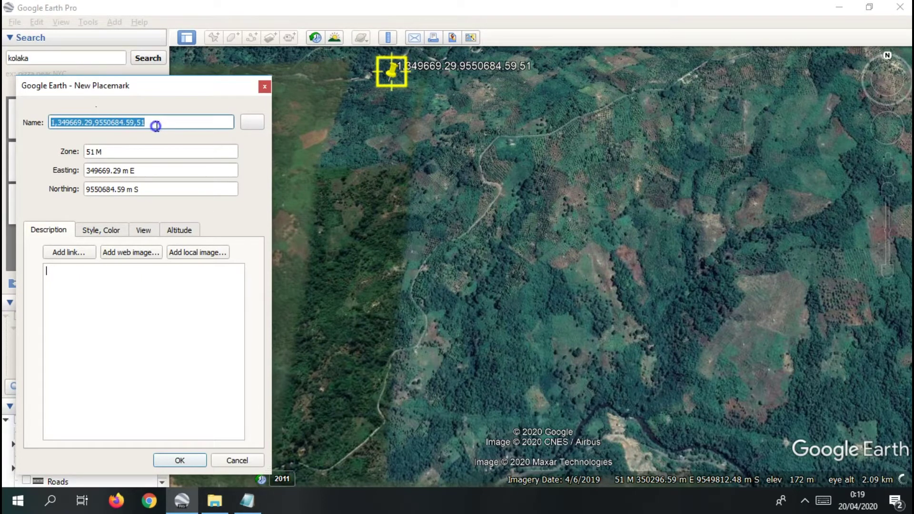
pyautogui.rightClick(155, 124)
pyautogui.click(182, 181)
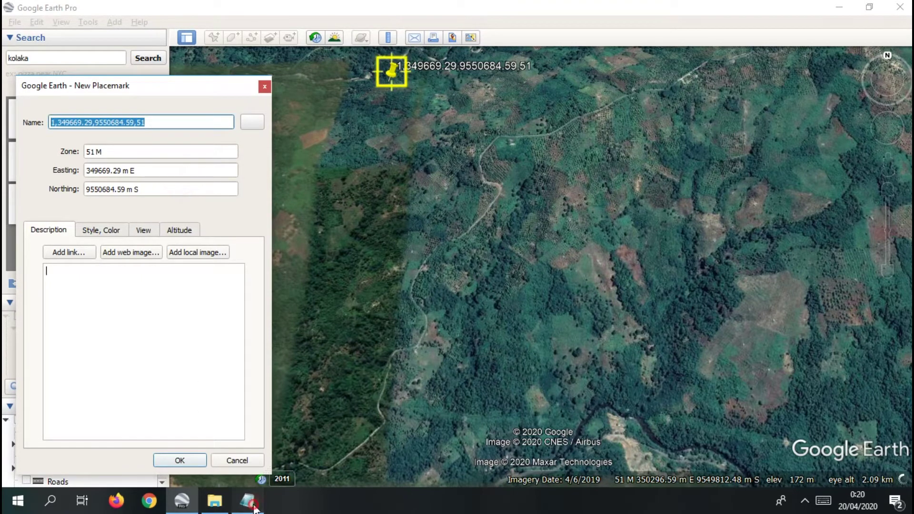
pyautogui.click(247, 501)
pyautogui.rightClick(230, 157)
pyautogui.click(253, 211)
pyautogui.click(750, 95)
pyautogui.click(162, 461)
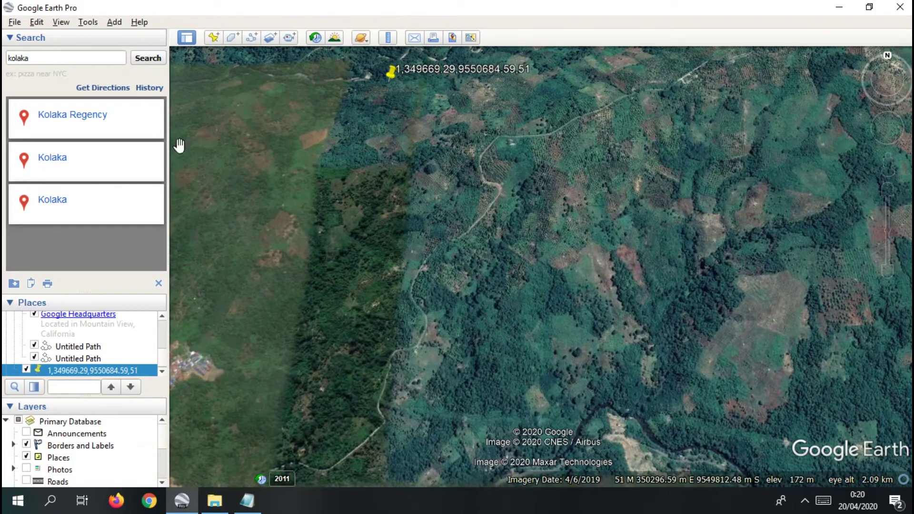
# Add a placemark east of the winding road at 350843.23 m E, 9550078.43 m S, and begin its name with "2,".
pyautogui.click(213, 38)
pyautogui.moveTo(559, 246); pyautogui.dragTo(702, 202)
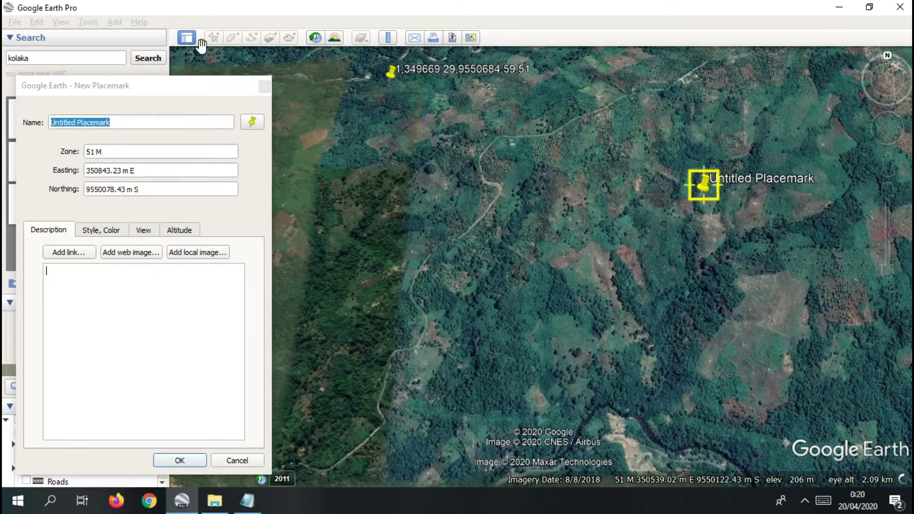
pyautogui.moveTo(126, 122); pyautogui.dragTo(5, 128)
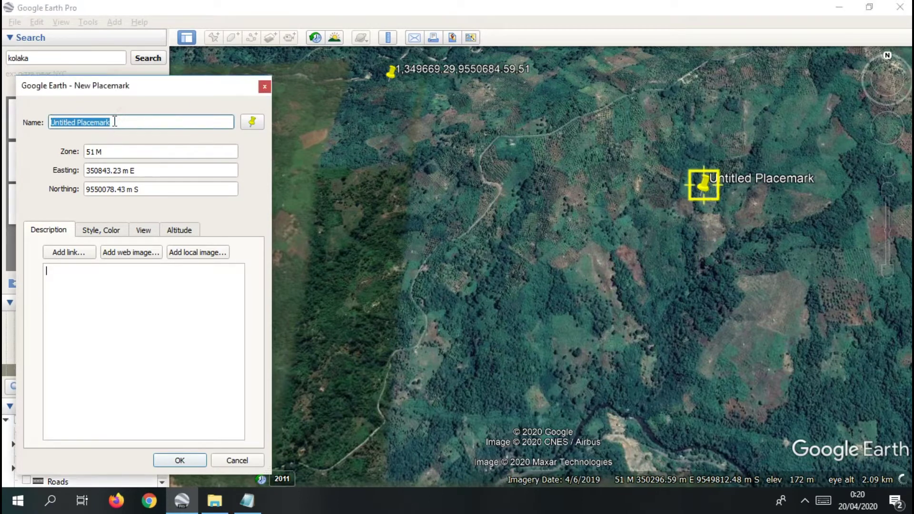
pyautogui.write('2,')
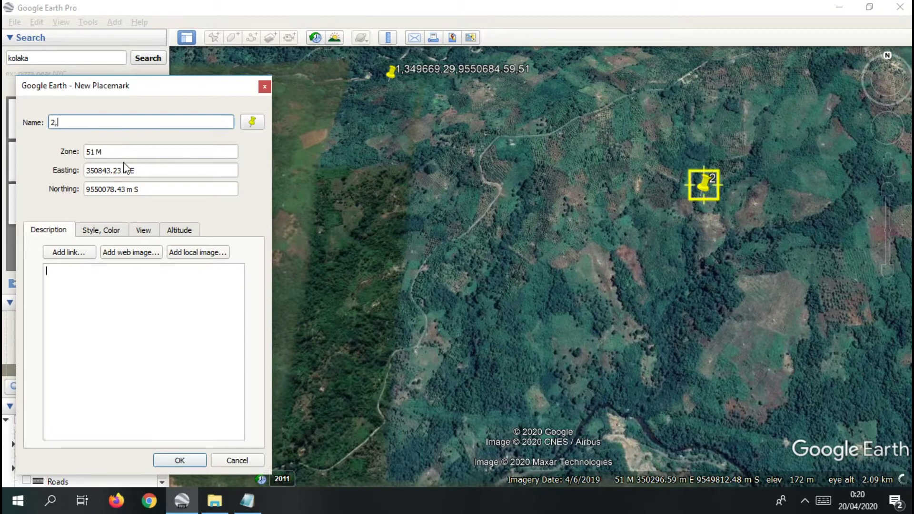
# Append the placemark's copied easting 350843.23 m E, northing 9550078.43 m S and zone 51 M to its name.
pyautogui.moveTo(157, 174); pyautogui.dragTo(25, 183)
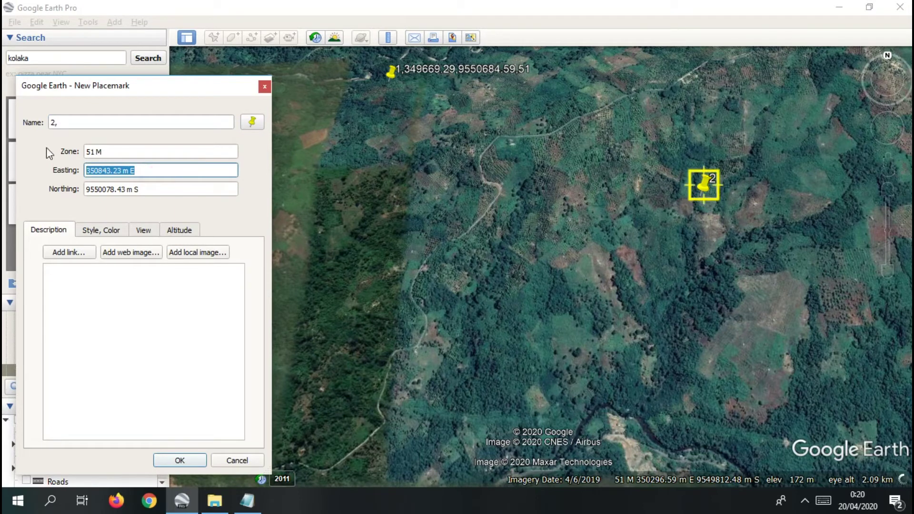
pyautogui.click(82, 123)
pyautogui.hotkey('ctrl', 'v')
pyautogui.tripleClick(147, 187)
pyautogui.click(122, 127)
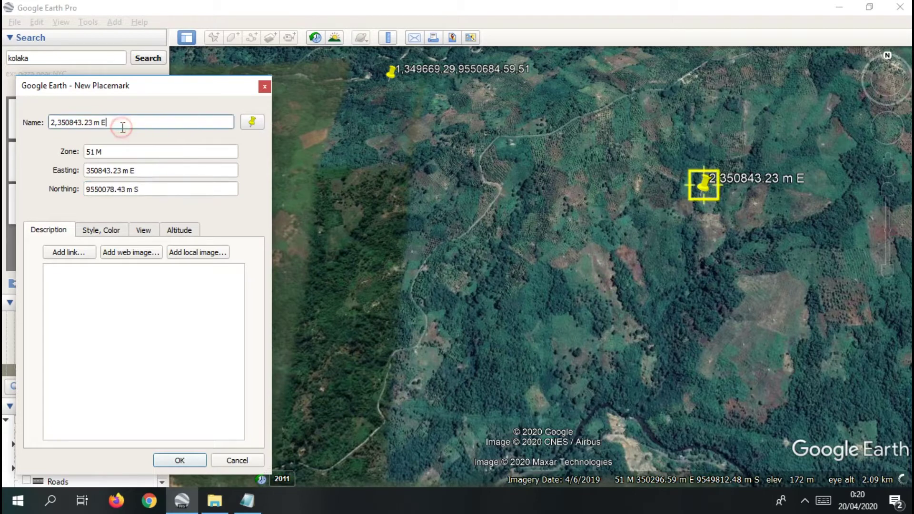
pyautogui.hotkey('ctrl', 'v')
pyautogui.tripleClick(129, 151)
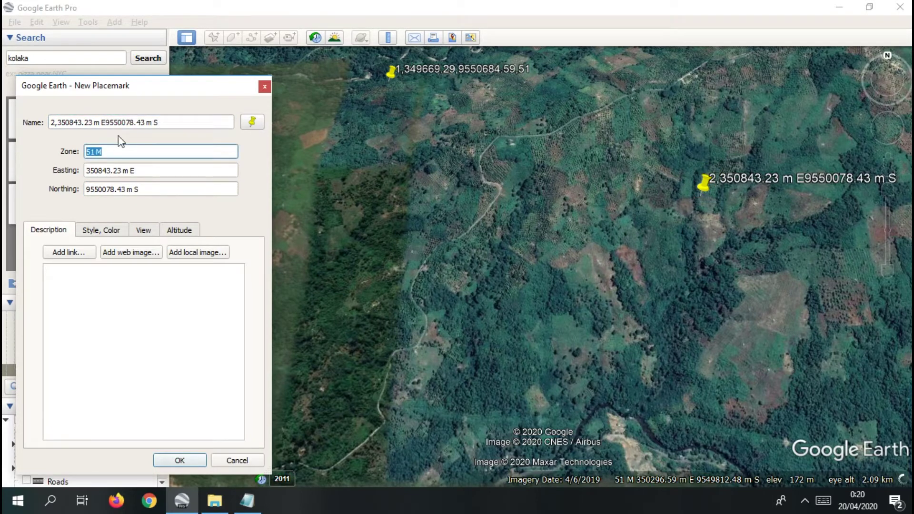
pyautogui.click(173, 127)
pyautogui.hotkey('ctrl', 'v')
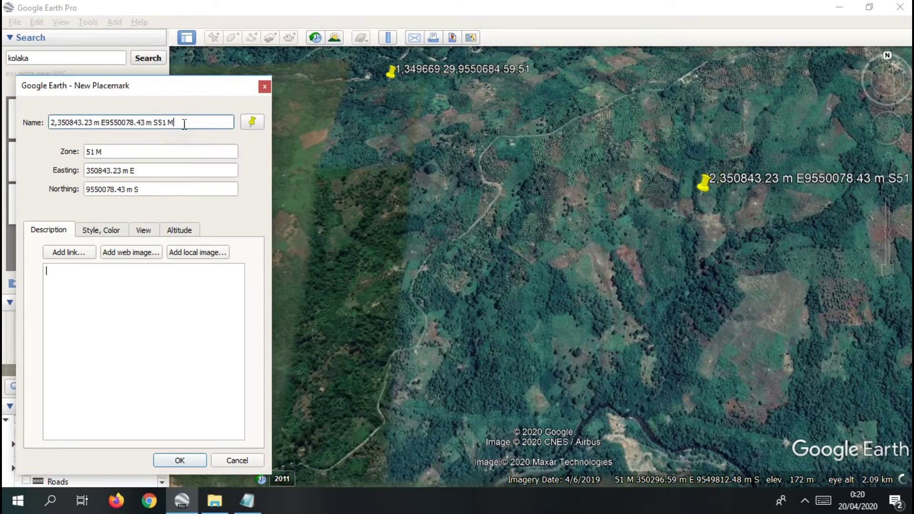
# Strip the unit, direction and zone letters from the placemark's name and separate the values with commas: "2,350843.23,9550078.43,51".
pyautogui.press('BackSpace')
pyautogui.press('BackSpace')
pyautogui.press('Left')
pyautogui.press('Left')
pyautogui.press('BackSpace')
pyautogui.press('BackSpace')
pyautogui.press('Left')
pyautogui.press('Left')
pyautogui.press('Left')
pyautogui.press('Left')
pyautogui.press('BackSpace')
pyautogui.press('BackSpace')
pyautogui.press('BackSpace')
pyautogui.press('BackSpace')
pyautogui.write(',')
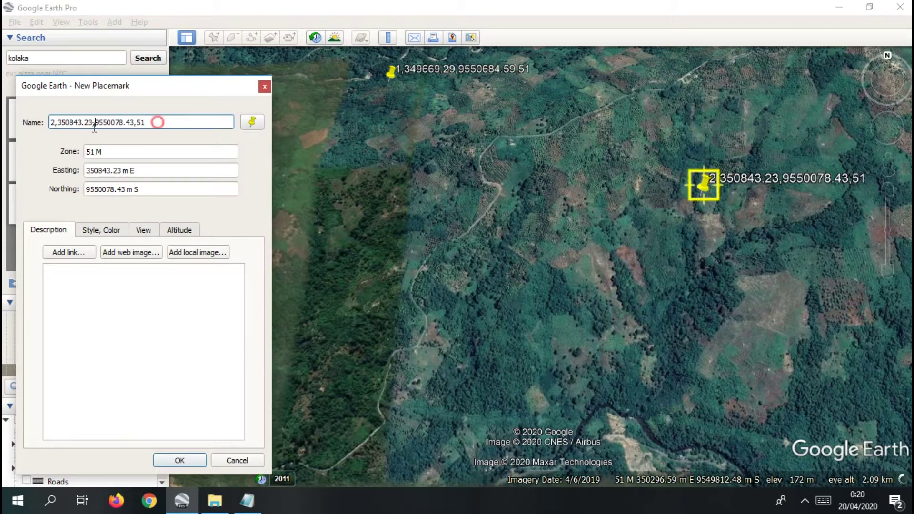
# Save the second placemark and copy its name into the KORDINAT text file as the second line.
pyautogui.moveTo(154, 123); pyautogui.dragTo(50, 122)
pyautogui.hotkey('ctrl', 'c')
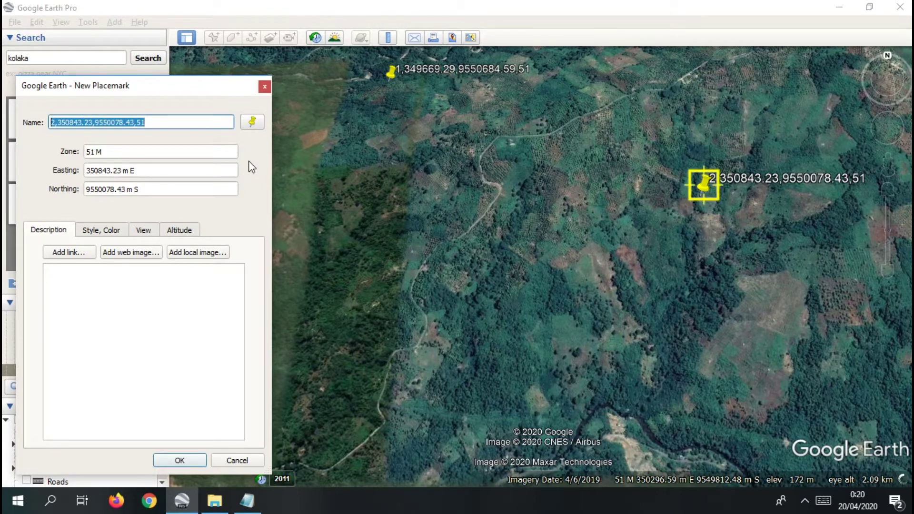
pyautogui.click(187, 460)
pyautogui.click(247, 500)
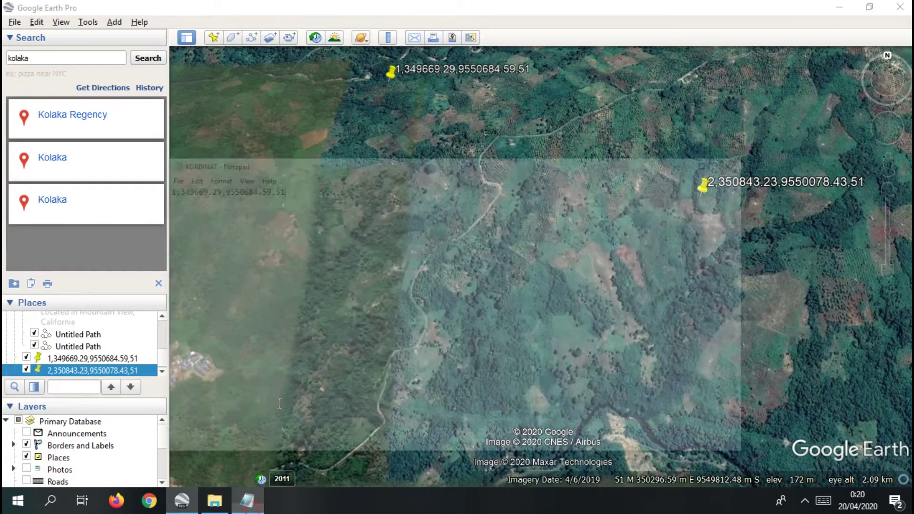
pyautogui.hotkey('ctrl', 'v')
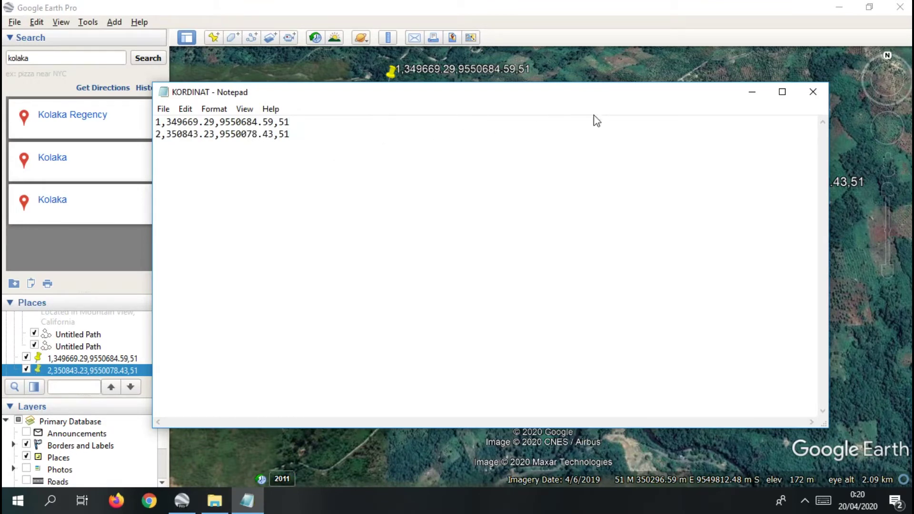
pyautogui.click(752, 92)
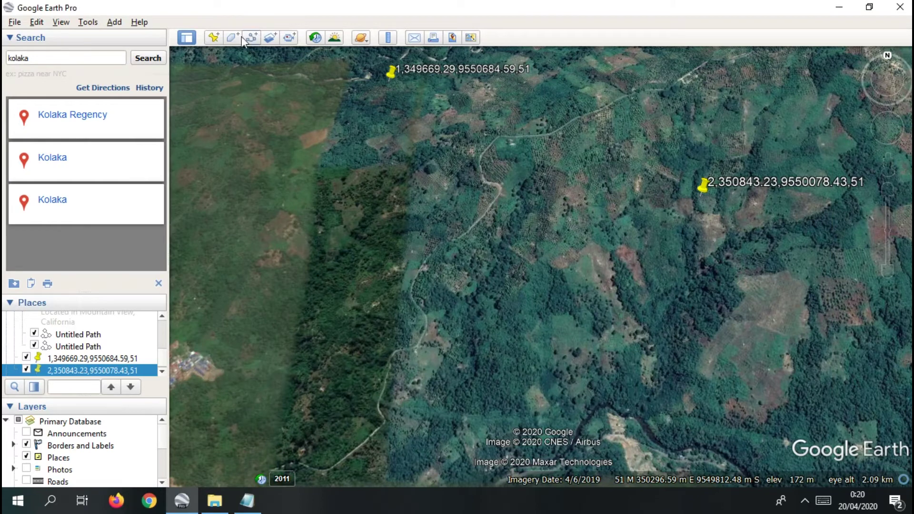
# Add a placemark at the southern end of the winding road at 349726.00 m E, 9549233.69 m S, and begin its name with "3,".
pyautogui.click(219, 39)
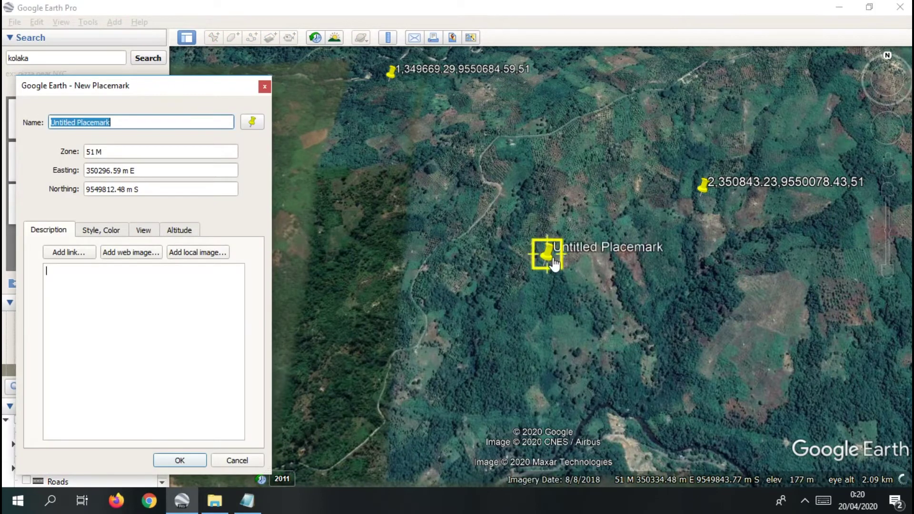
pyautogui.moveTo(379, 351); pyautogui.dragTo(357, 456)
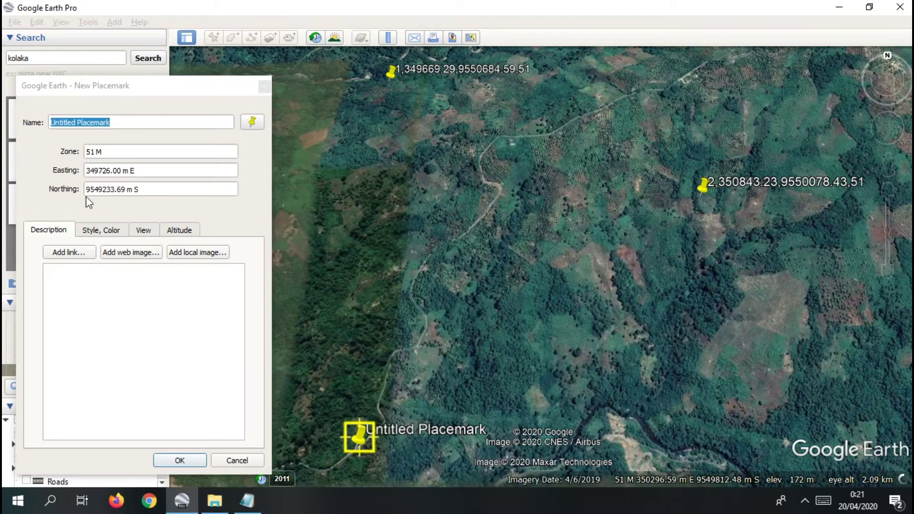
pyautogui.click(129, 121)
pyautogui.moveTo(77, 122); pyautogui.dragTo(3, 139)
pyautogui.moveTo(134, 123); pyautogui.dragTo(4, 126)
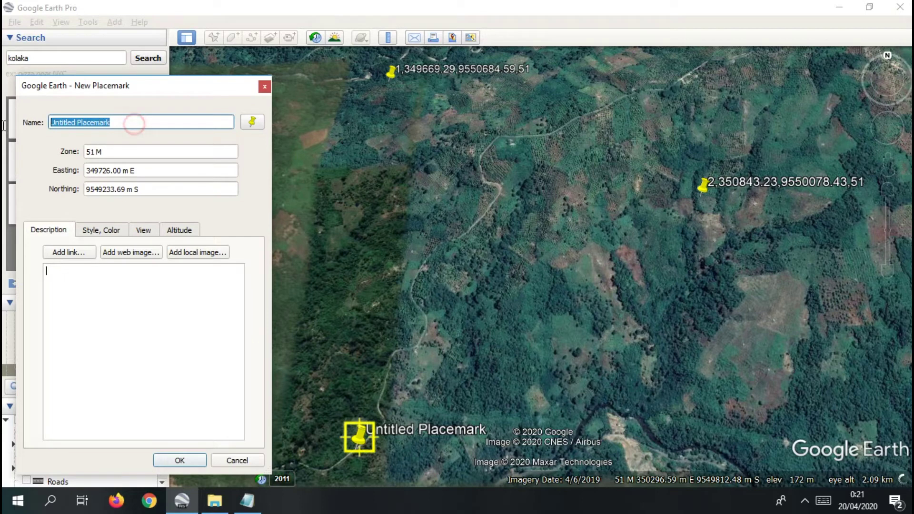
pyautogui.write('3,')
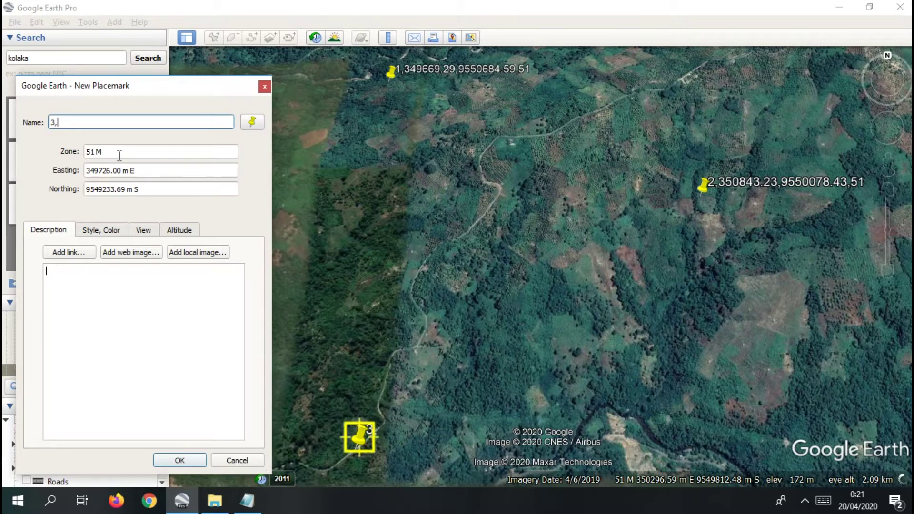
# Append the placemark's copied easting 349726.00 m E, northing 9549233.69 m S and zone 51 M to its name.
pyautogui.moveTo(150, 170); pyautogui.dragTo(10, 193)
pyautogui.hotkey('ctrl', 'c')
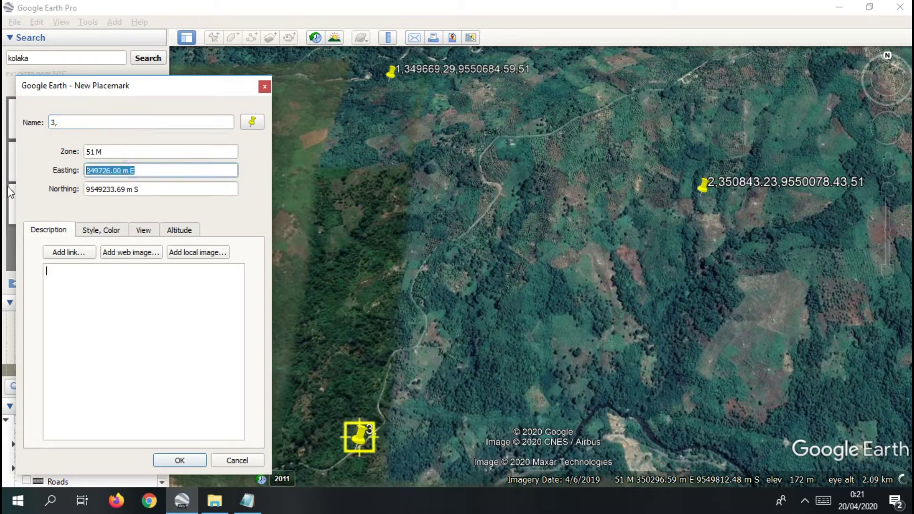
pyautogui.write(',')
pyautogui.click(105, 121)
pyautogui.hotkey('ctrl', 'v')
pyautogui.moveTo(161, 191); pyautogui.dragTo(125, 164)
pyautogui.hotkey('ctrl', 'c')
pyautogui.click(167, 122)
pyautogui.hotkey('ctrl', 'v')
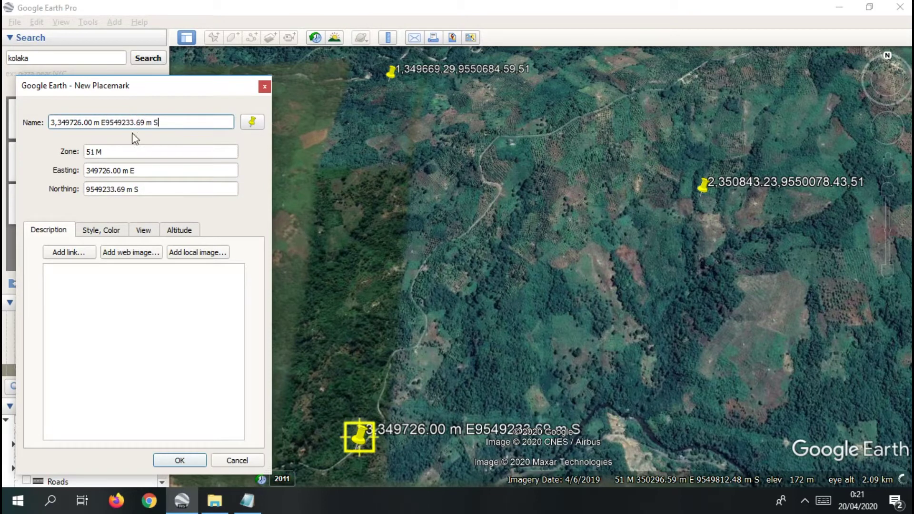
pyautogui.moveTo(123, 150); pyautogui.dragTo(11, 159)
pyautogui.hotkey('ctrl', 'c')
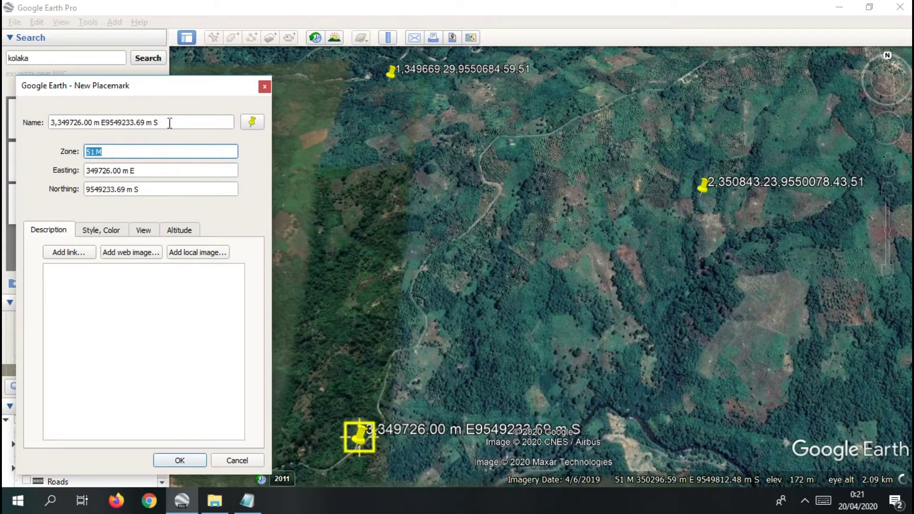
pyautogui.click(178, 121)
pyautogui.hotkey('ctrl', 'v')
# Remove the unit, direction and zone letters from the third placemark's name and comma-separate the values: "3,349726.00,9549233.69,51".
pyautogui.press('BackSpace')
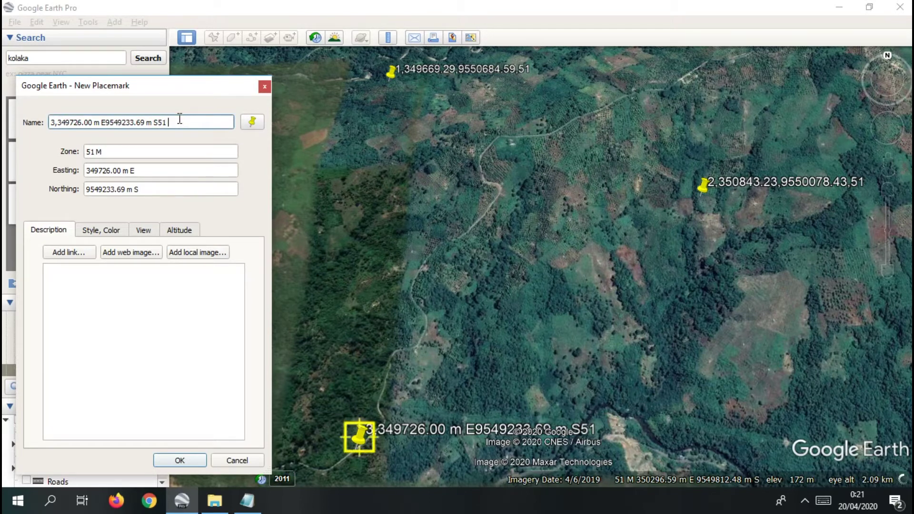
pyautogui.press('Left')
pyautogui.press('BackSpace')
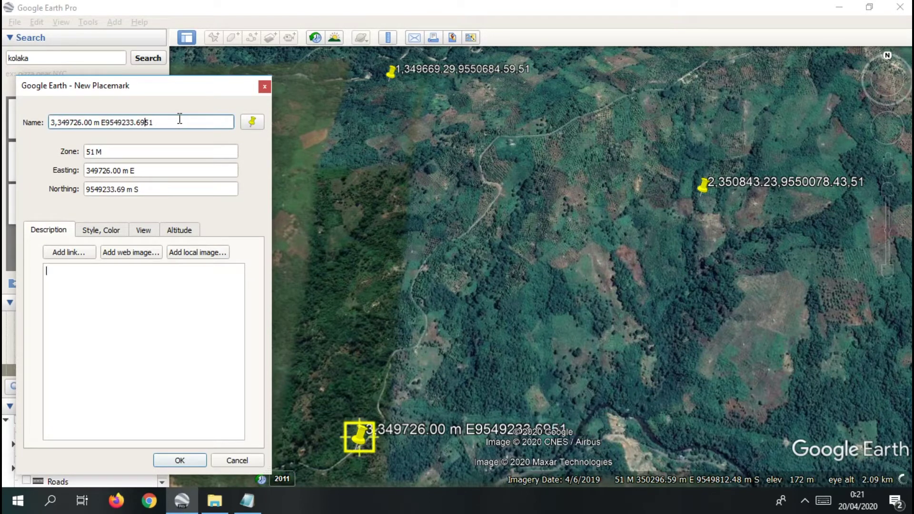
pyautogui.write(',')
pyautogui.write('.')
pyautogui.press('Left')
pyautogui.press('BackSpace')
pyautogui.press('BackSpace')
pyautogui.press('BackSpace')
pyautogui.press('BackSpace')
pyautogui.write(',')
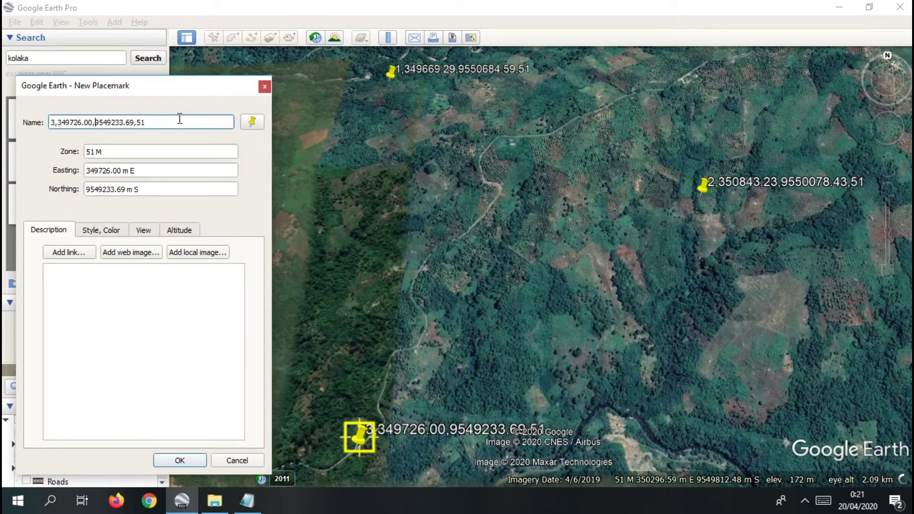
# Save the third placemark and copy its name into the KORDINAT text file as the third line.
pyautogui.click(179, 460)
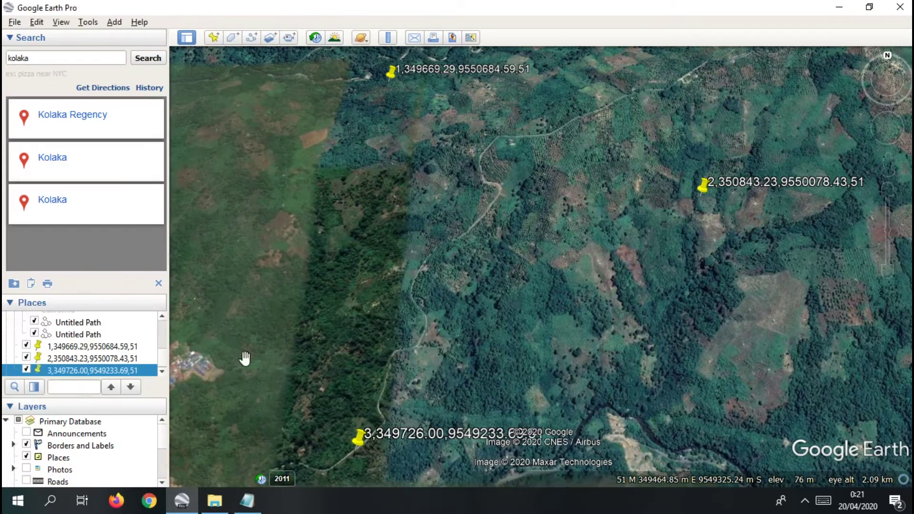
pyautogui.rightClick(359, 438)
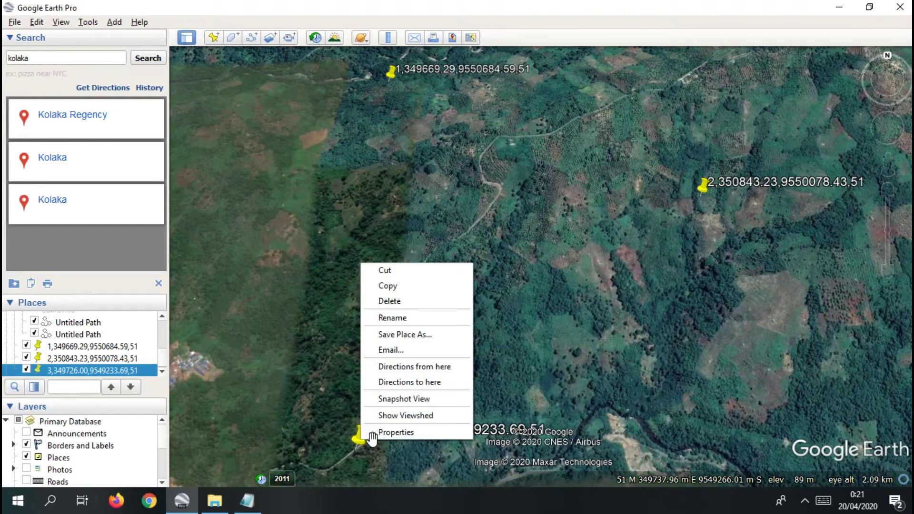
pyautogui.click(401, 435)
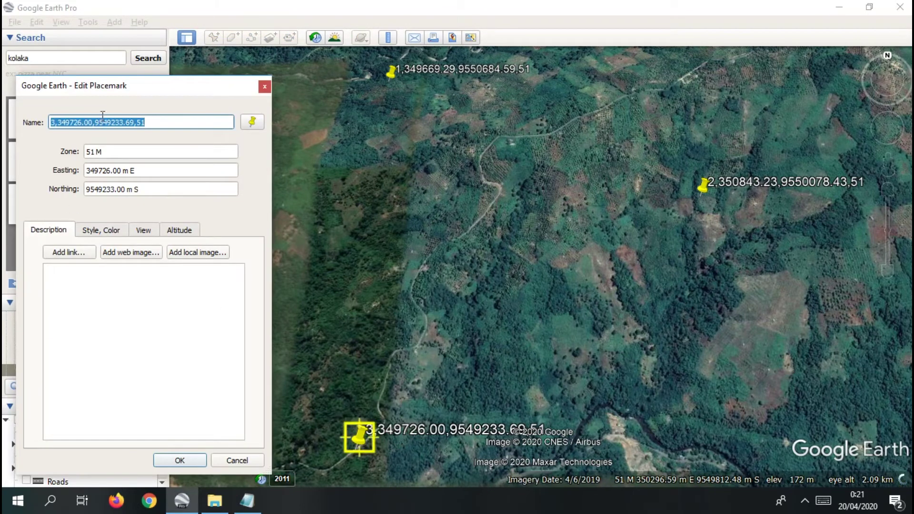
pyautogui.rightClick(164, 120)
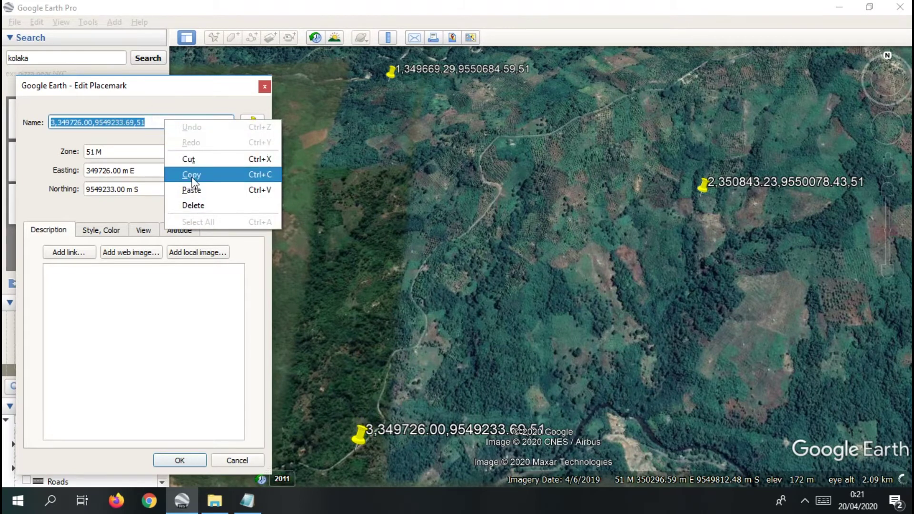
pyautogui.click(192, 173)
pyautogui.click(247, 501)
pyautogui.press('Return')
pyautogui.rightClick(199, 159)
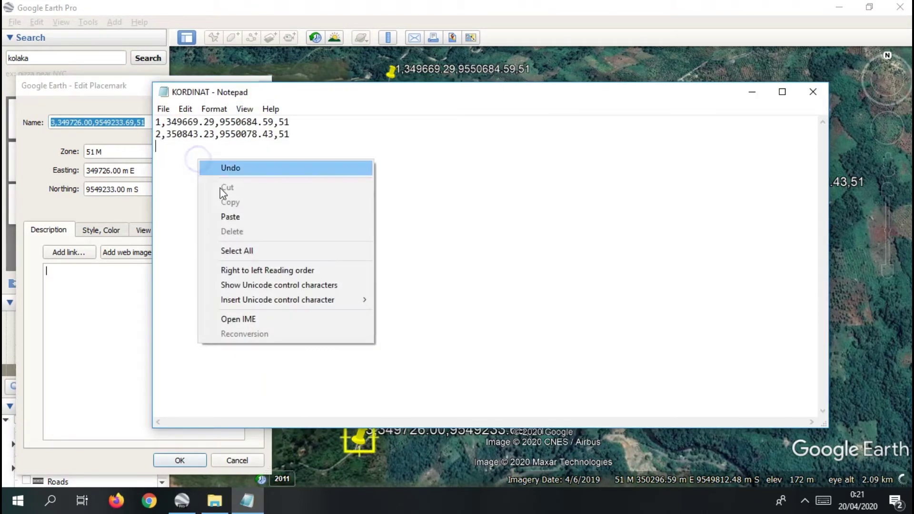
pyautogui.click(245, 217)
# Save the KORDINAT text file with its three coordinate lines and close it.
pyautogui.moveTo(291, 147); pyautogui.dragTo(155, 105)
pyautogui.click(163, 108)
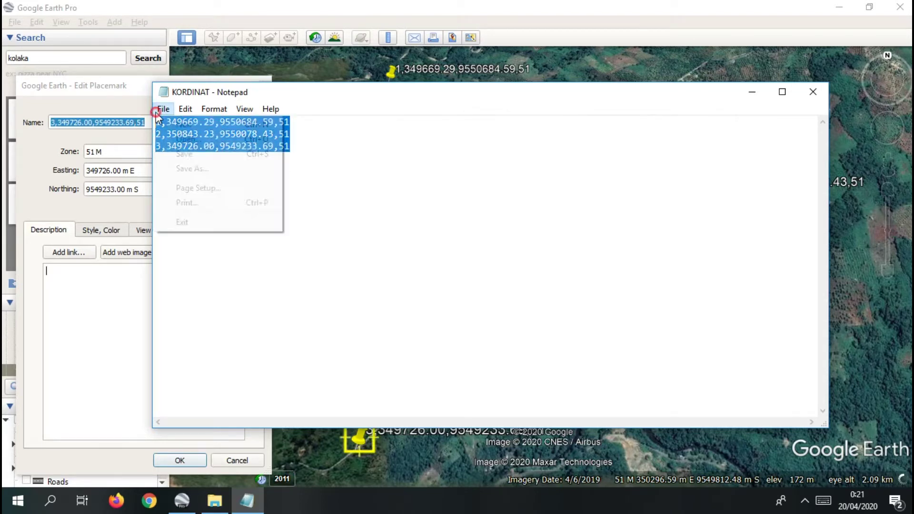
pyautogui.click(195, 151)
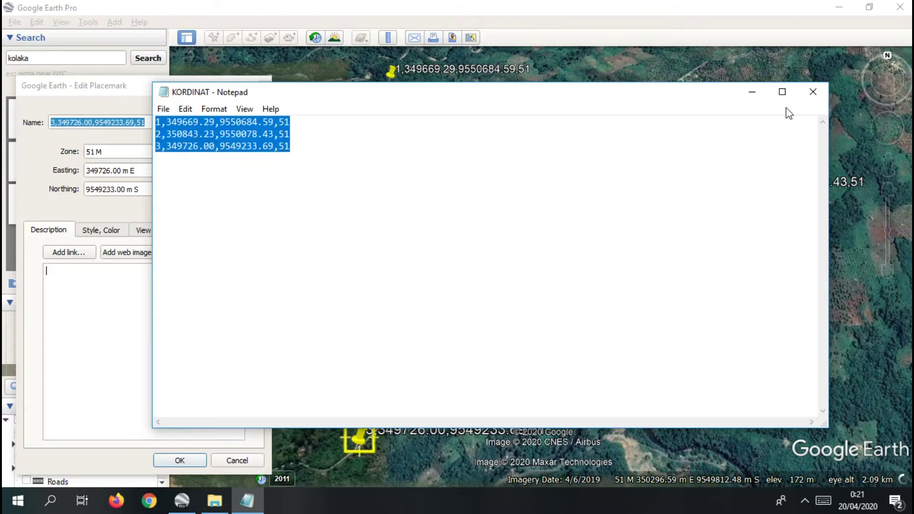
pyautogui.click(811, 92)
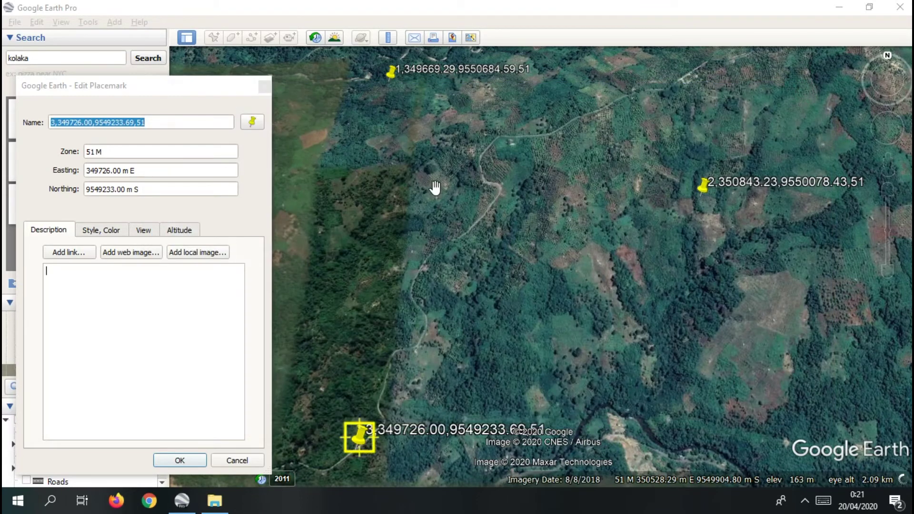
# Confirm the third placemark's properties, then close Google Earth Pro and the remaining File Explorer window.
pyautogui.click(180, 460)
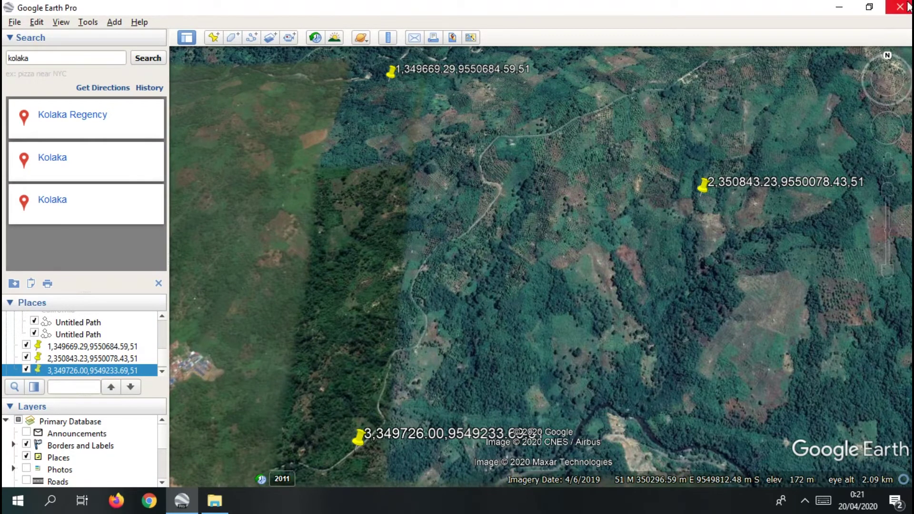
pyautogui.click(899, 6)
pyautogui.click(899, 5)
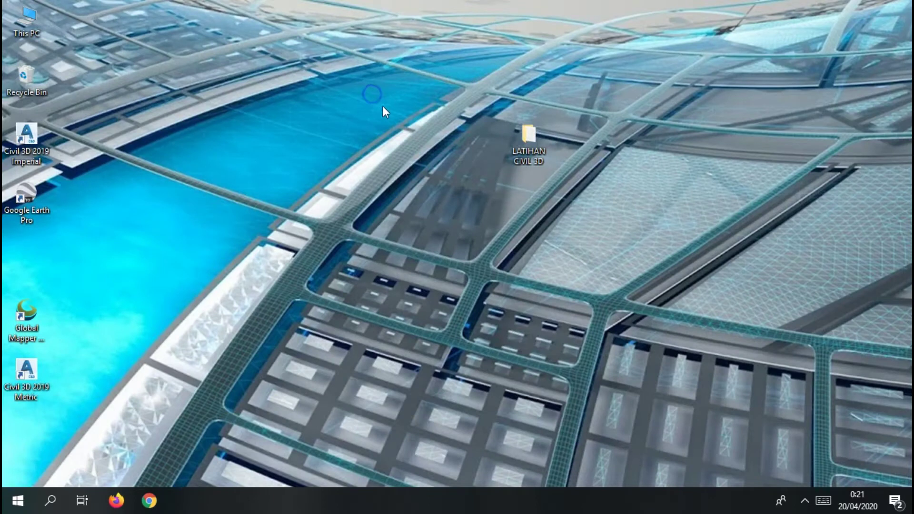
pyautogui.rightClick(371, 92)
pyautogui.click(426, 135)
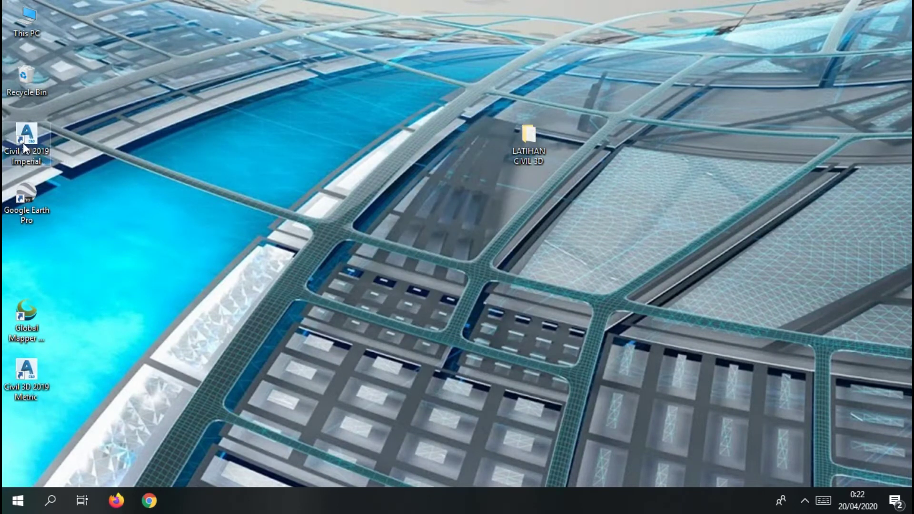
pyautogui.moveTo(23, 143)
pyautogui.mouseDown()
pyautogui.moveTo(171, 93)
pyautogui.moveTo(16, 138)
pyautogui.mouseUp()
pyautogui.moveTo(26, 371); pyautogui.dragTo(38, 243)
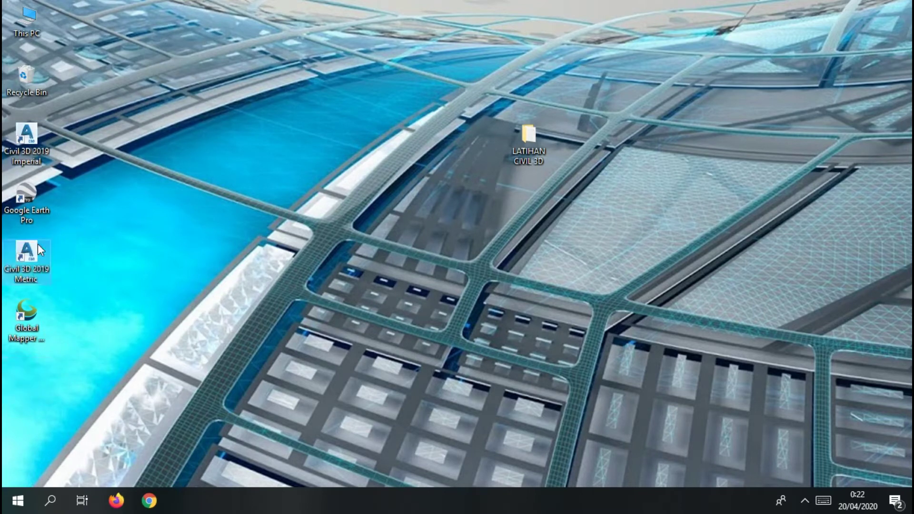
pyautogui.click(170, 222)
pyautogui.rightClick(170, 140)
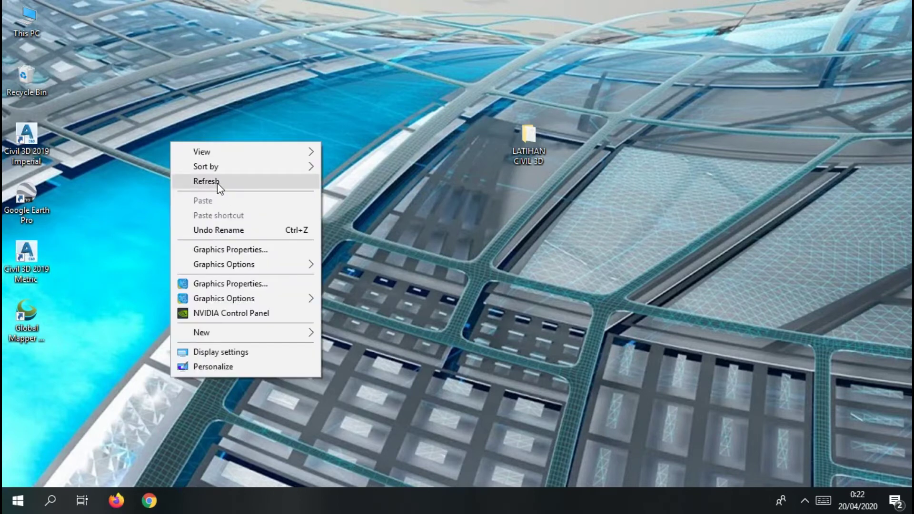
pyautogui.click(217, 182)
# Move the Civil 3D 2019 Metric shortcut away from the other desktop icons and launch Civil 3D with it.
pyautogui.moveTo(24, 259); pyautogui.dragTo(235, 91)
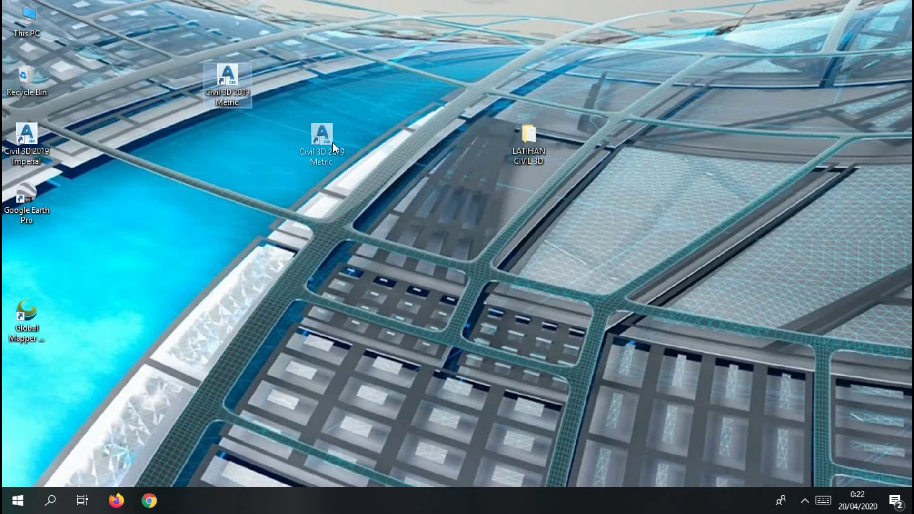
pyautogui.moveTo(332, 142); pyautogui.dragTo(332, 142)
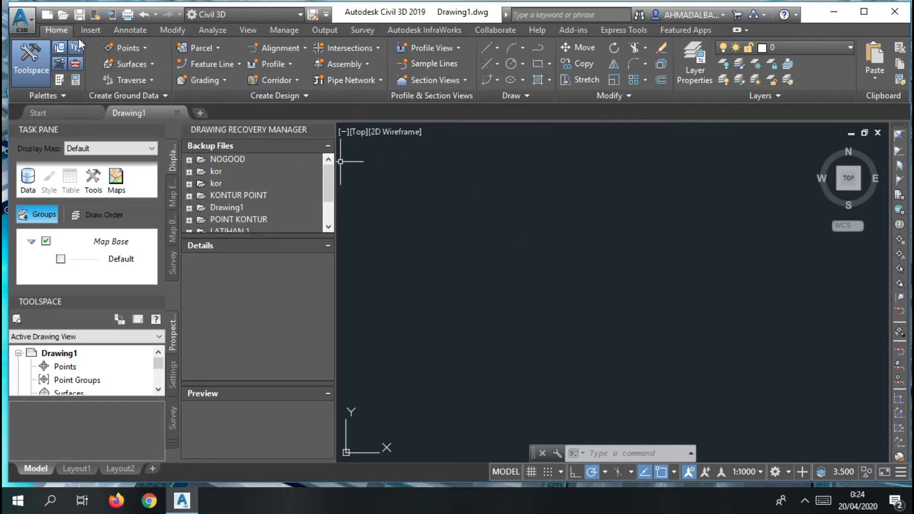
# Start a point import with the Point Creation Tools and add the KORDINAT file from the desktop's LATIHAN CIVIL 3D folder.
pyautogui.click(129, 49)
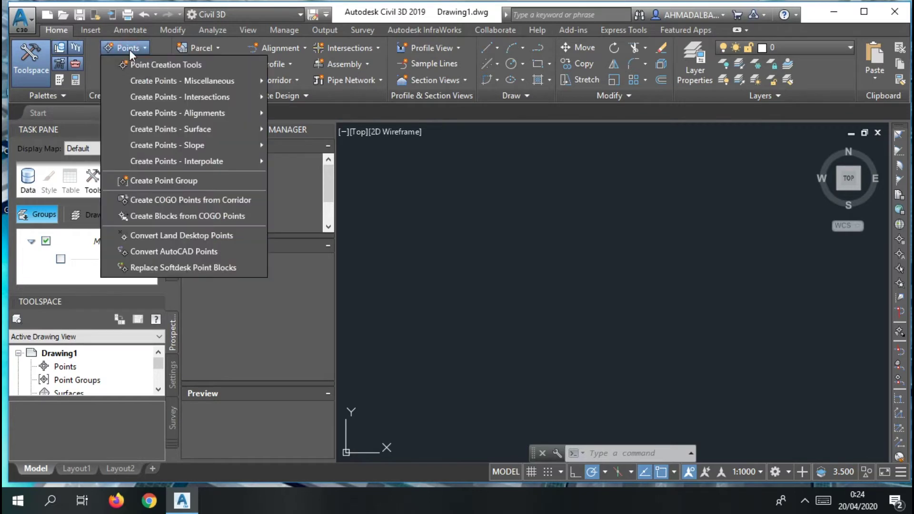
pyautogui.click(202, 66)
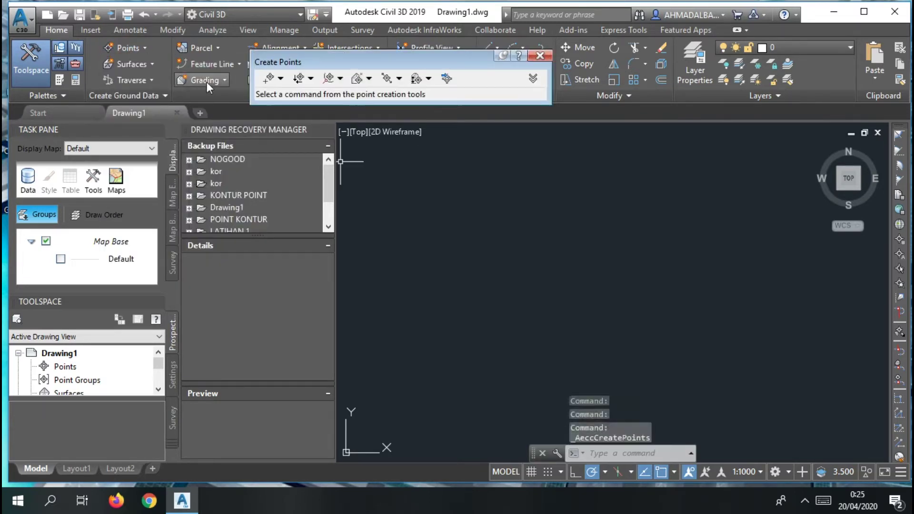
pyautogui.click(447, 79)
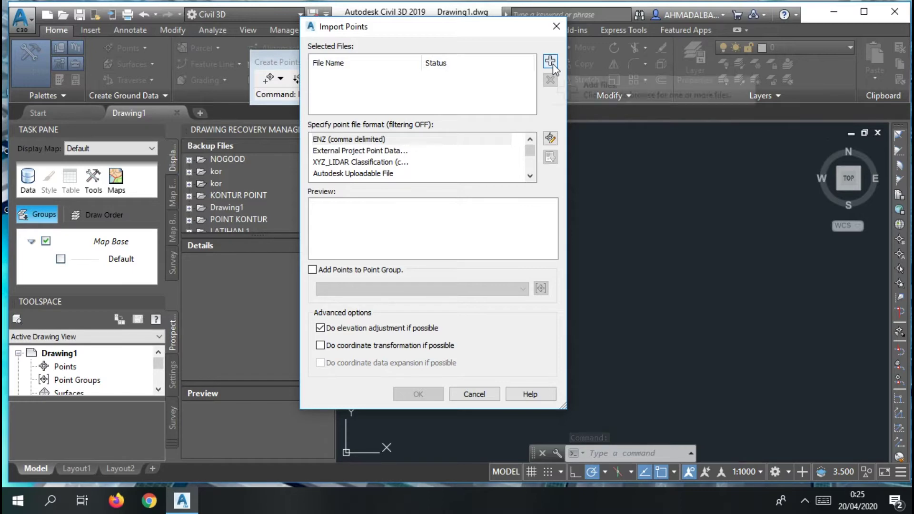
pyautogui.click(552, 64)
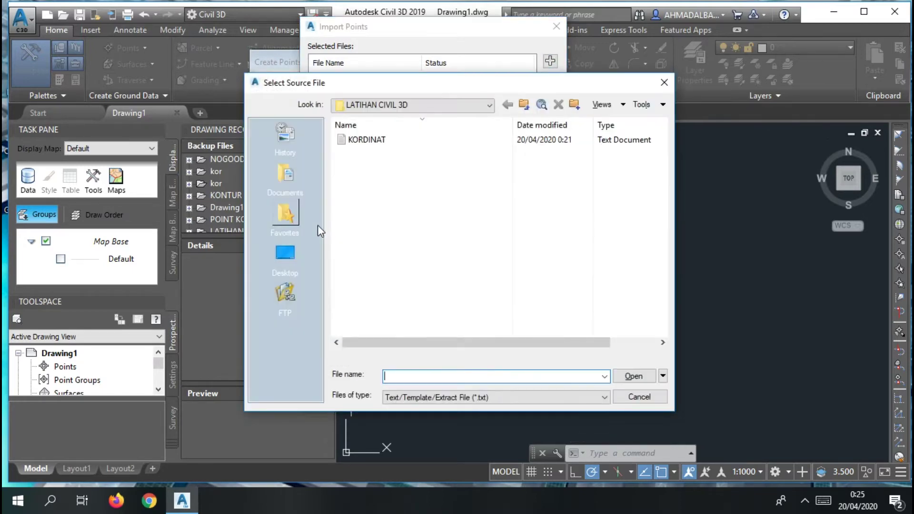
pyautogui.click(286, 255)
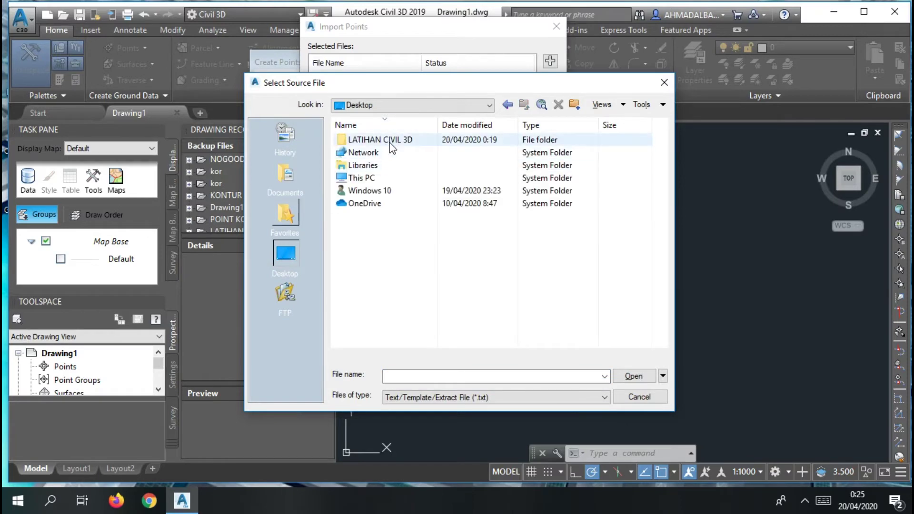
pyautogui.doubleClick(376, 139)
pyautogui.doubleClick(369, 141)
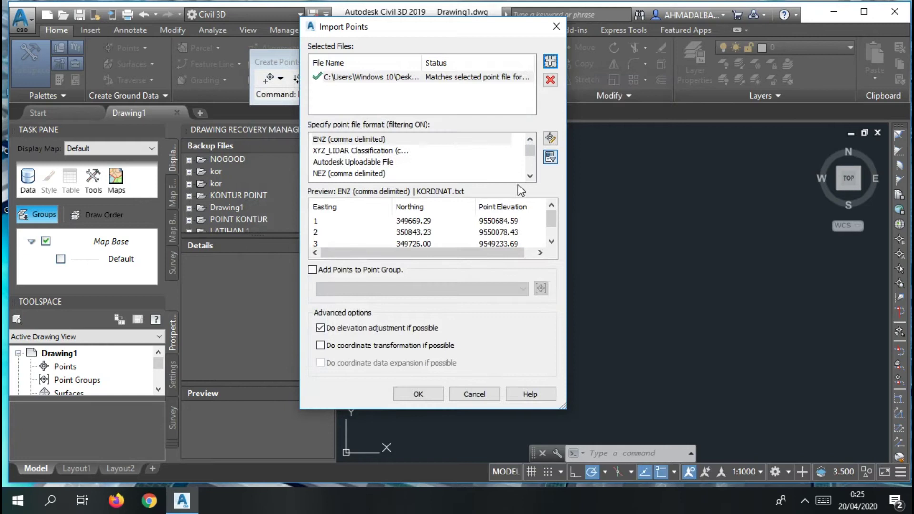
# Set the point file format for the KORDINAT import to PENZ (comma delimited).
pyautogui.click(530, 177)
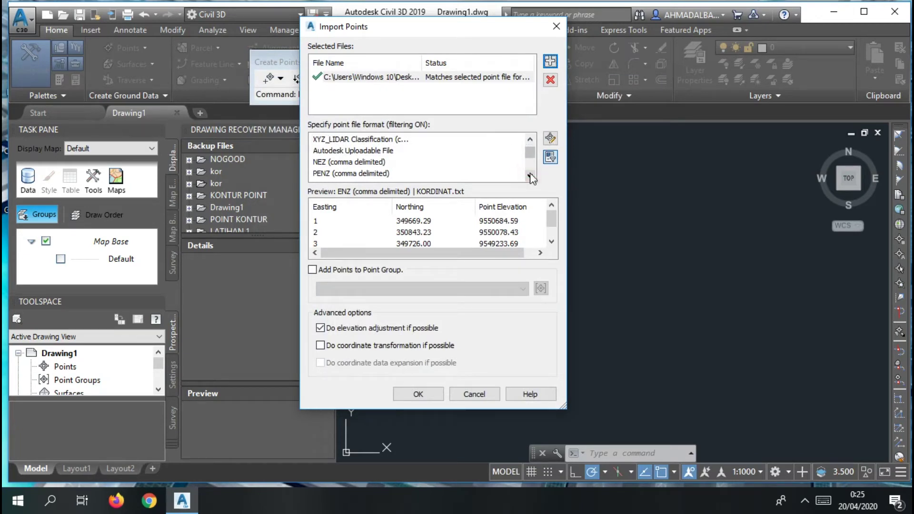
pyautogui.click(530, 176)
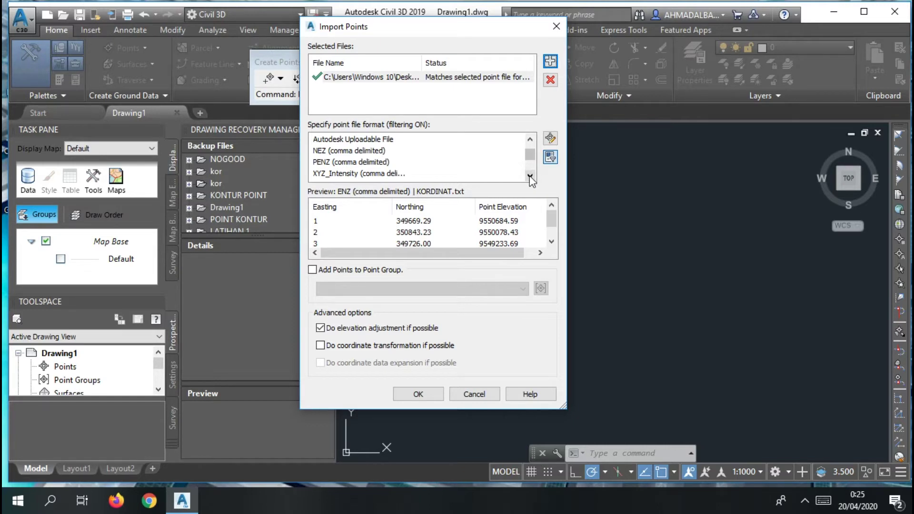
pyautogui.click(530, 176)
pyautogui.click(529, 139)
pyautogui.click(530, 138)
pyautogui.click(530, 176)
pyautogui.click(529, 176)
pyautogui.click(530, 176)
pyautogui.click(530, 139)
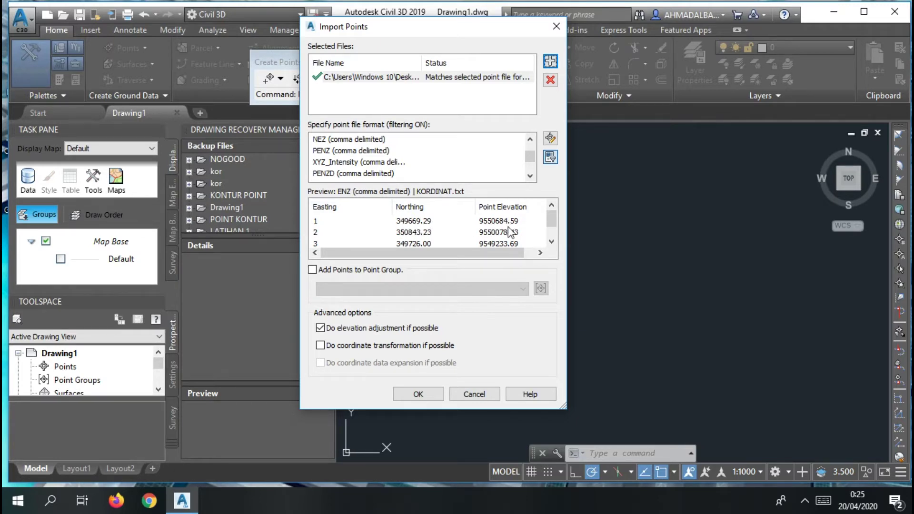
pyautogui.moveTo(456, 260); pyautogui.dragTo(507, 256)
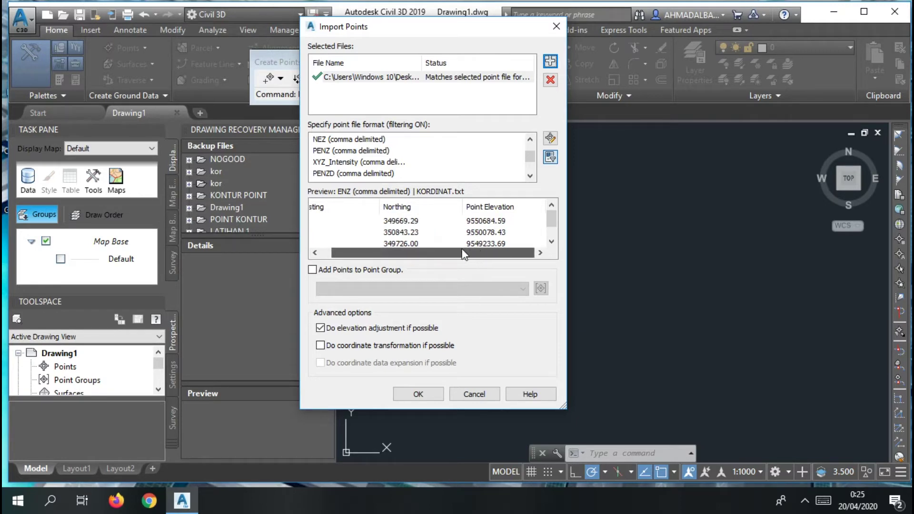
pyautogui.click(314, 253)
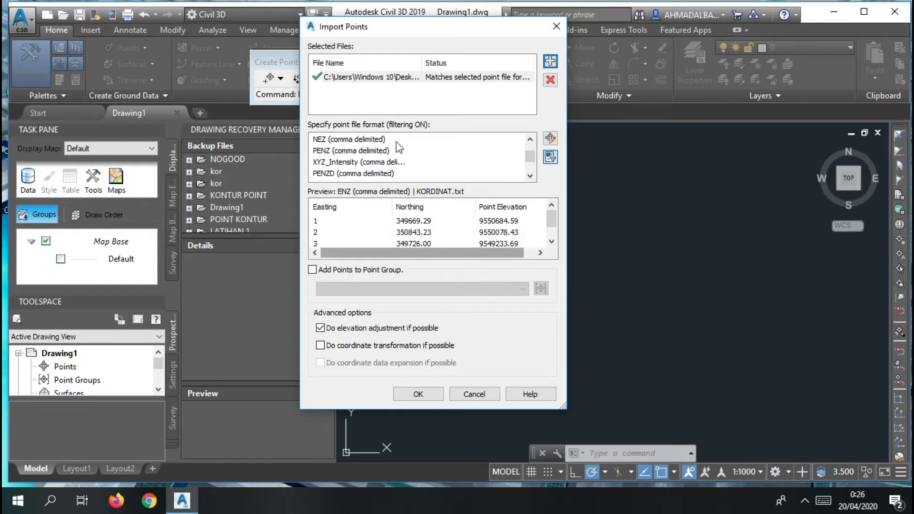
pyautogui.click(327, 151)
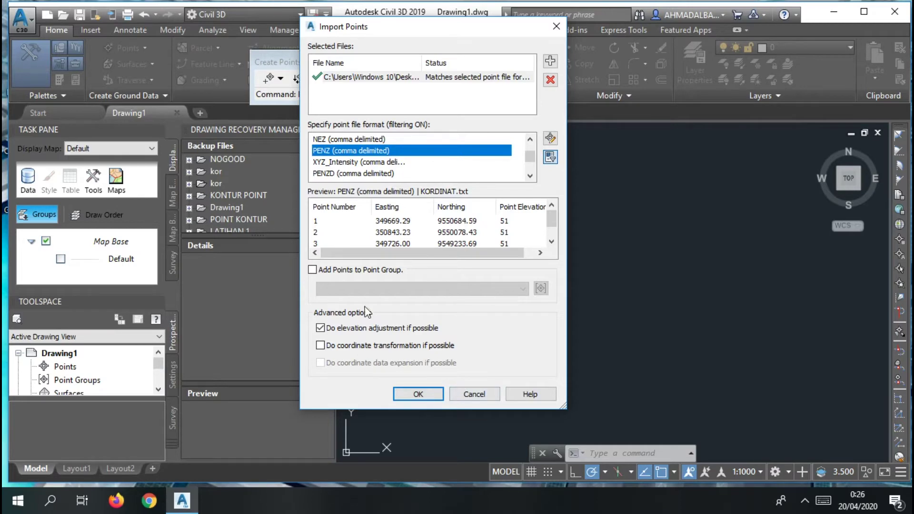
# Import the KORDINAT points into Drawing1 and close the Create Points tools.
pyautogui.click(422, 396)
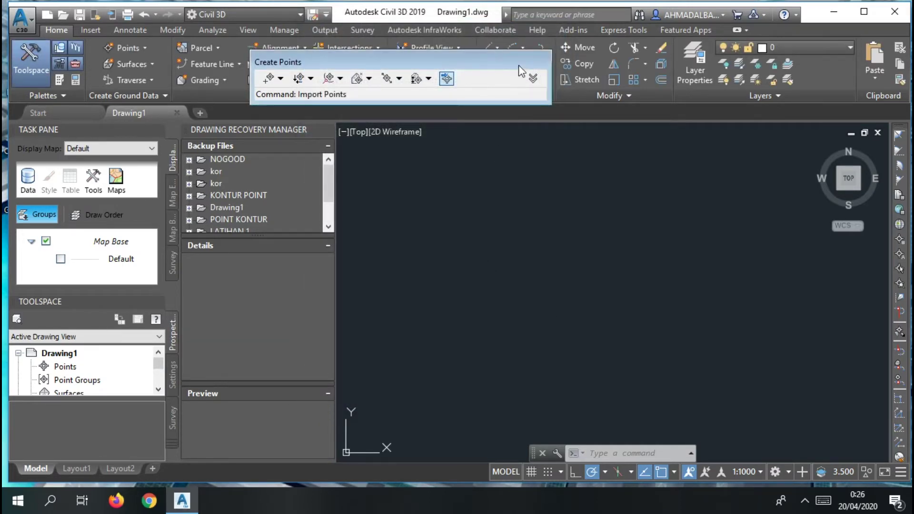
pyautogui.click(540, 56)
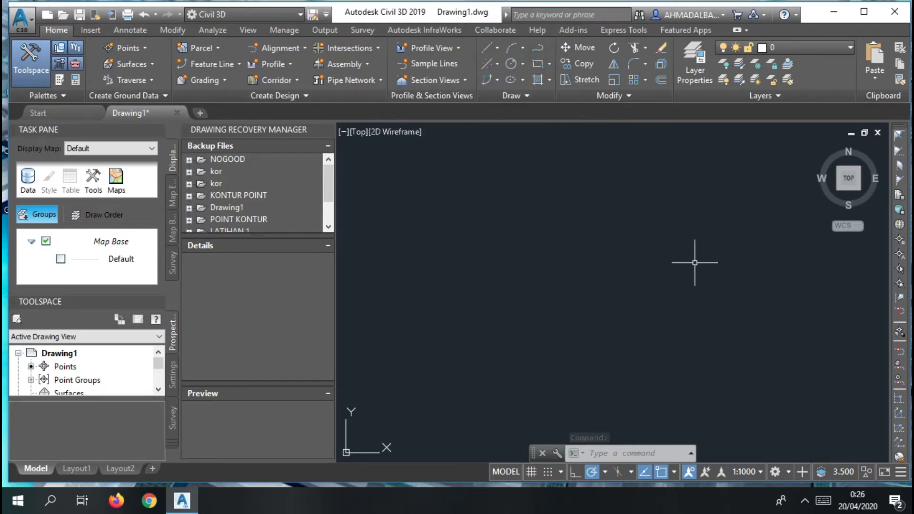
# Zoom to the drawing extents and draw a circle of about 230 m radius centred on the easternmost imported point.
pyautogui.write('z')
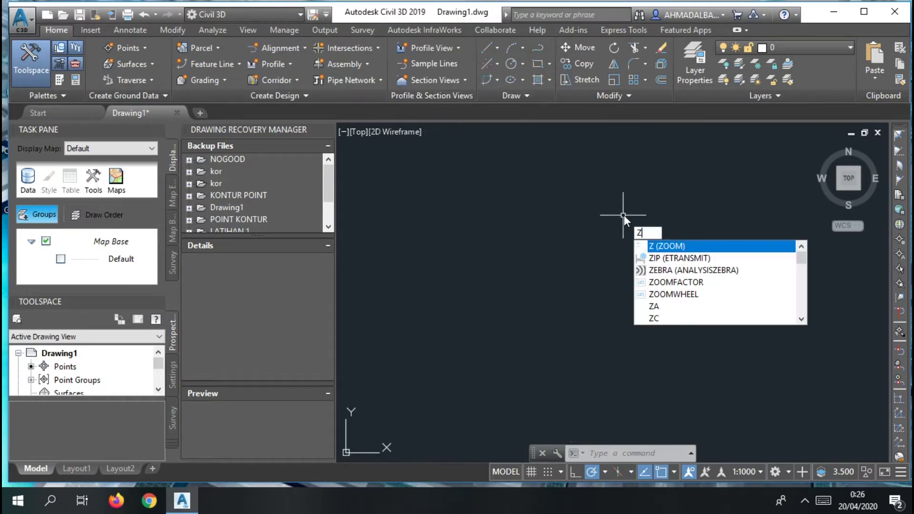
pyautogui.press('Return')
pyautogui.write('e')
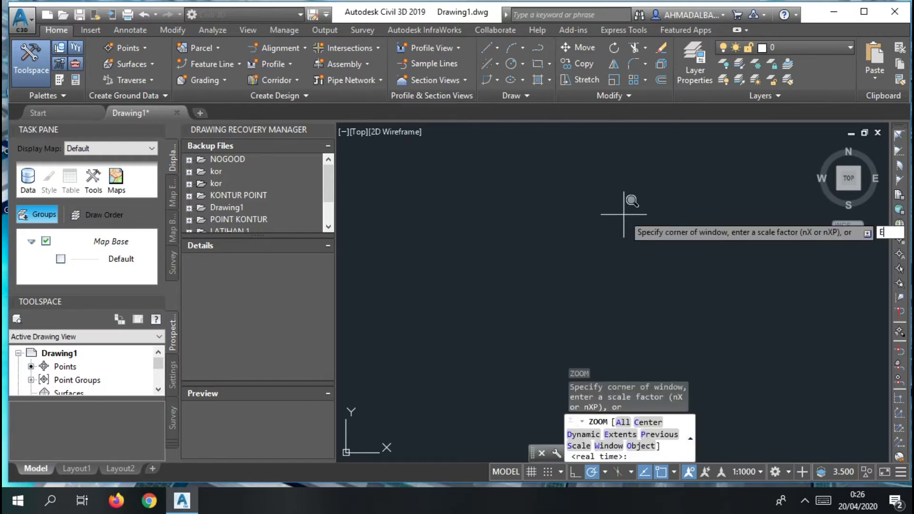
pyautogui.press('Return')
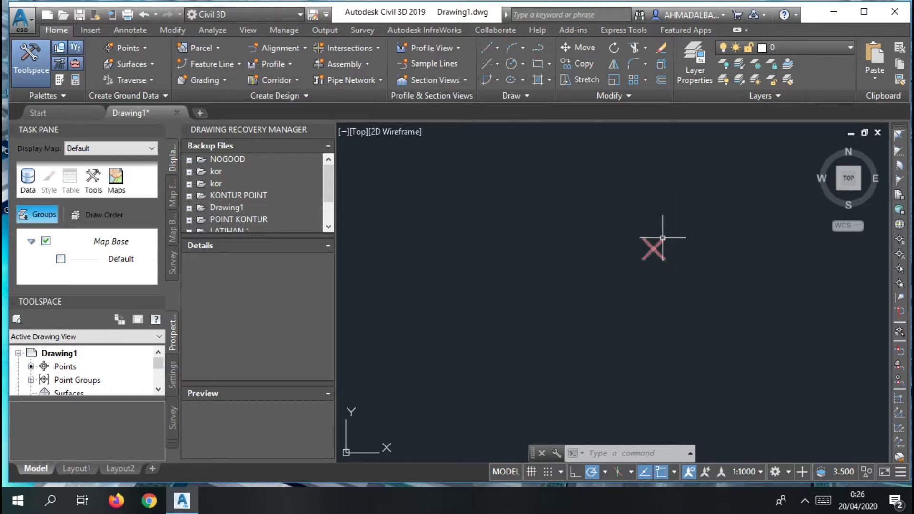
pyautogui.press('Return')
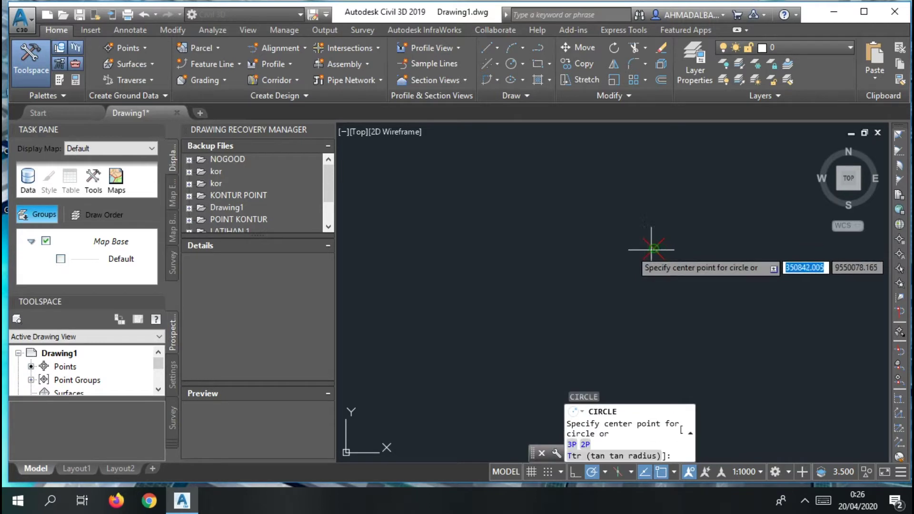
pyautogui.click(654, 248)
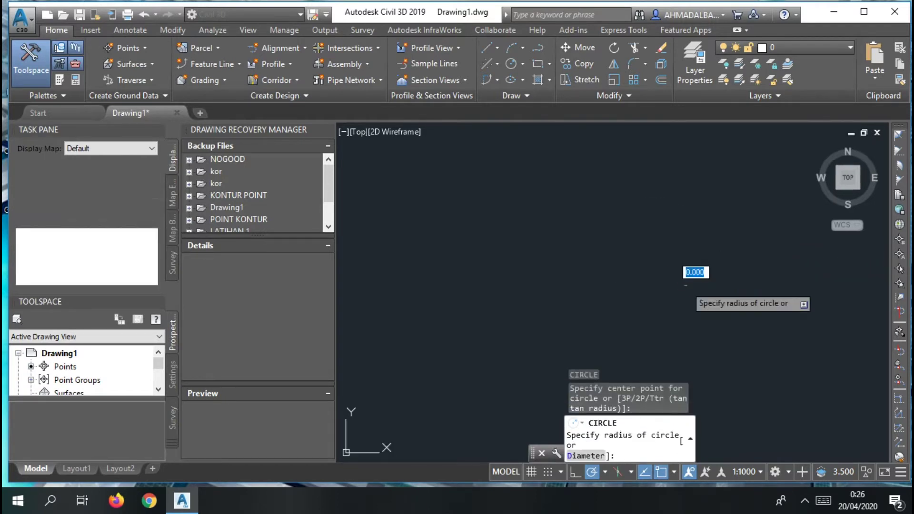
pyautogui.scroll(2, 693, 295)
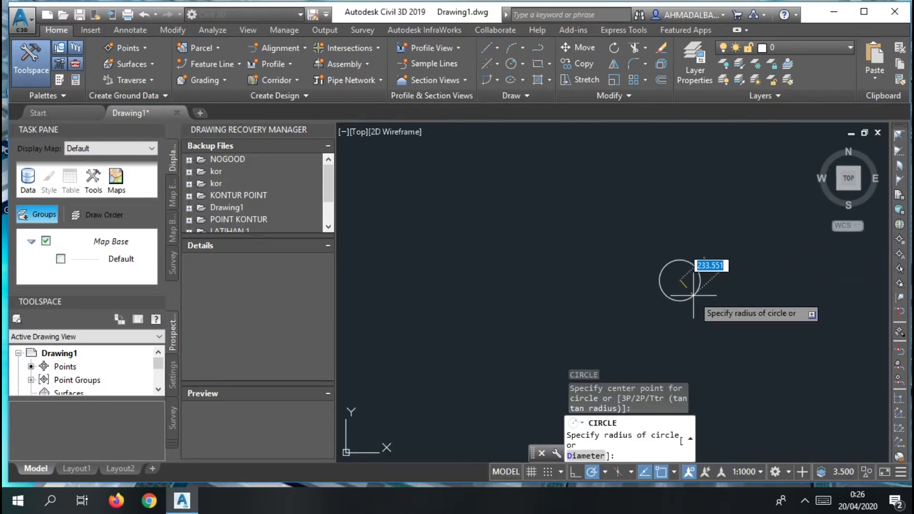
pyautogui.click(692, 296)
# Draw a circle of about 212 m radius centred on the northwestern imported point.
pyautogui.scroll(5, 586, 249)
pyautogui.moveTo(570, 228); pyautogui.dragTo(578, 253, button='middle')
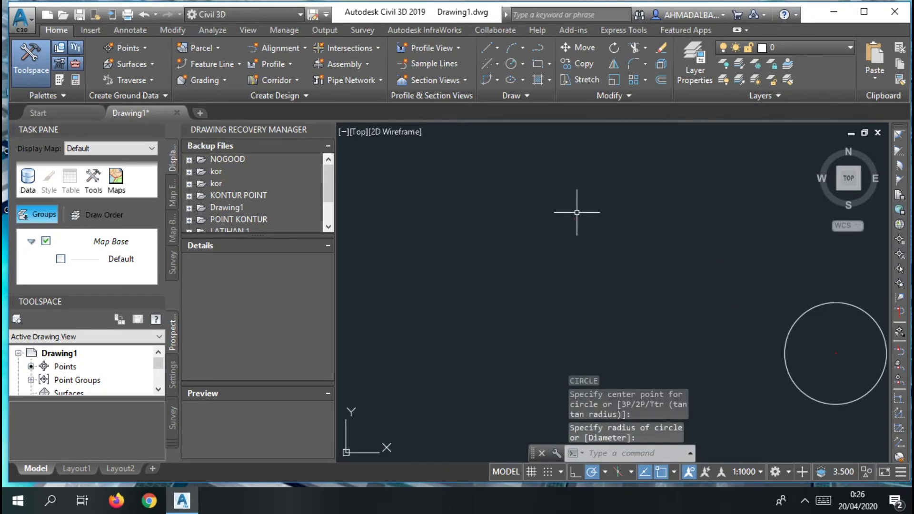
pyautogui.press('Return')
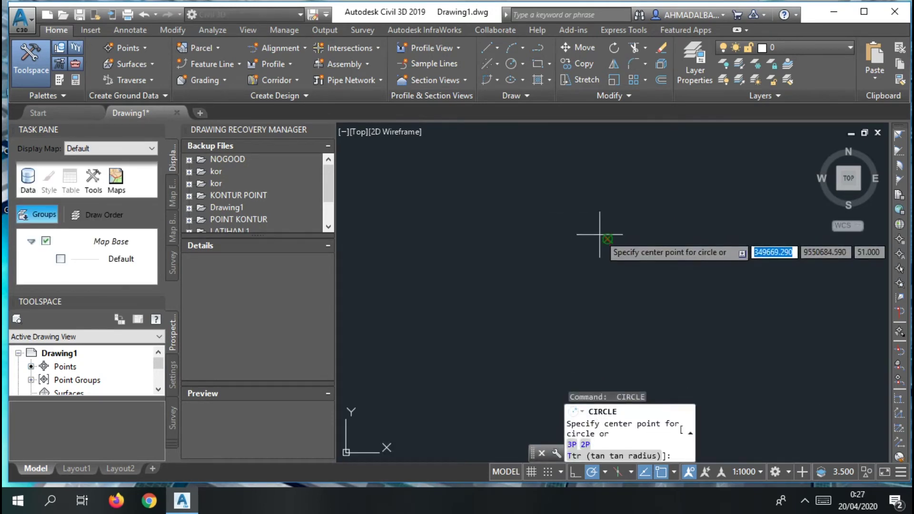
pyautogui.click(611, 237)
pyautogui.scroll(-6, 730, 224)
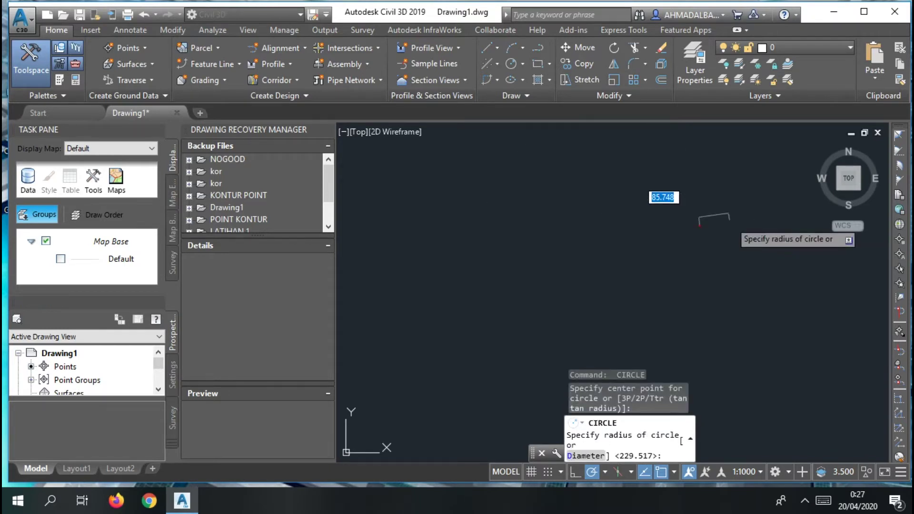
pyautogui.moveTo(730, 243); pyautogui.dragTo(593, 203, button='middle')
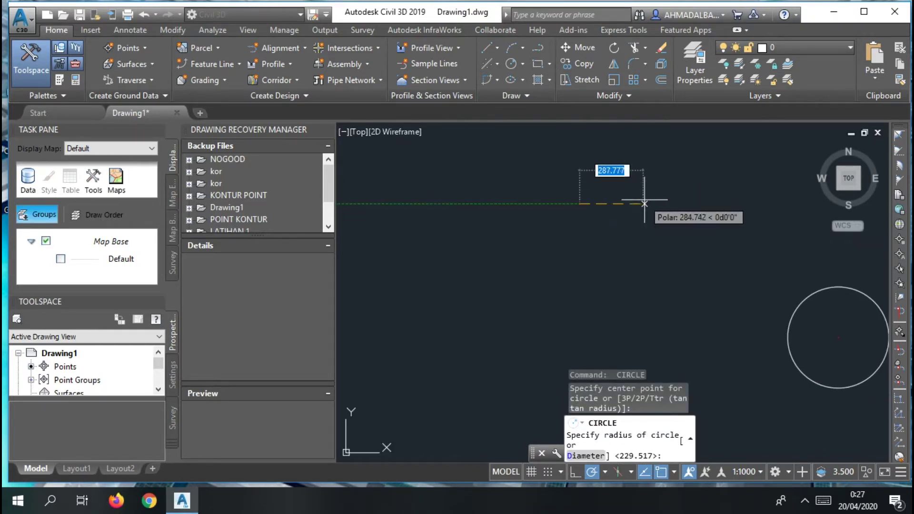
pyautogui.scroll(-8, 627, 204)
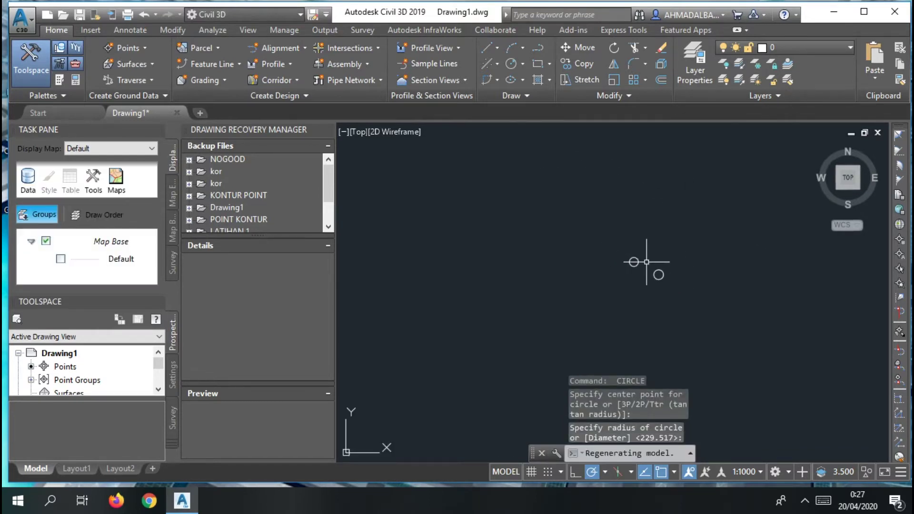
# Draw a third circle centred on the southern imported point, similar in size to the other two.
pyautogui.scroll(-3, 677, 229)
pyautogui.scroll(5, 657, 248)
pyautogui.scroll(4, 682, 246)
pyautogui.press('Return')
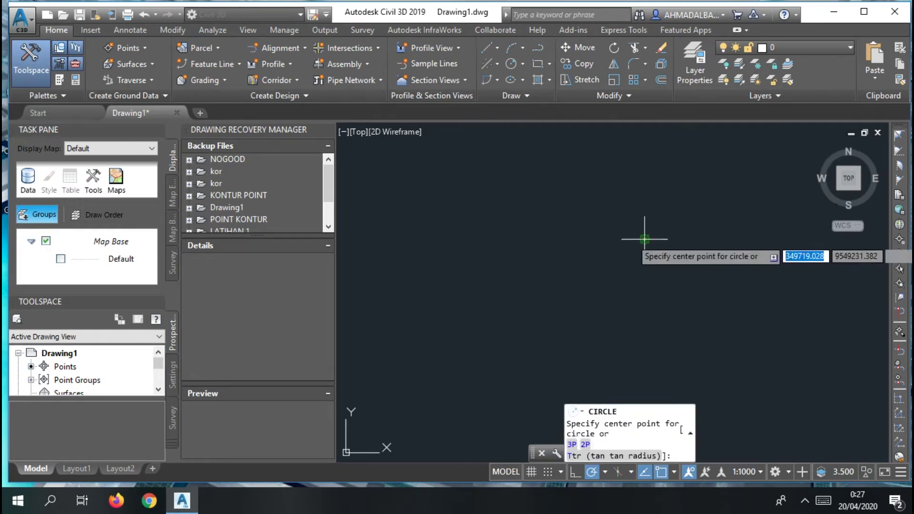
pyautogui.click(644, 240)
pyautogui.scroll(-5, 700, 209)
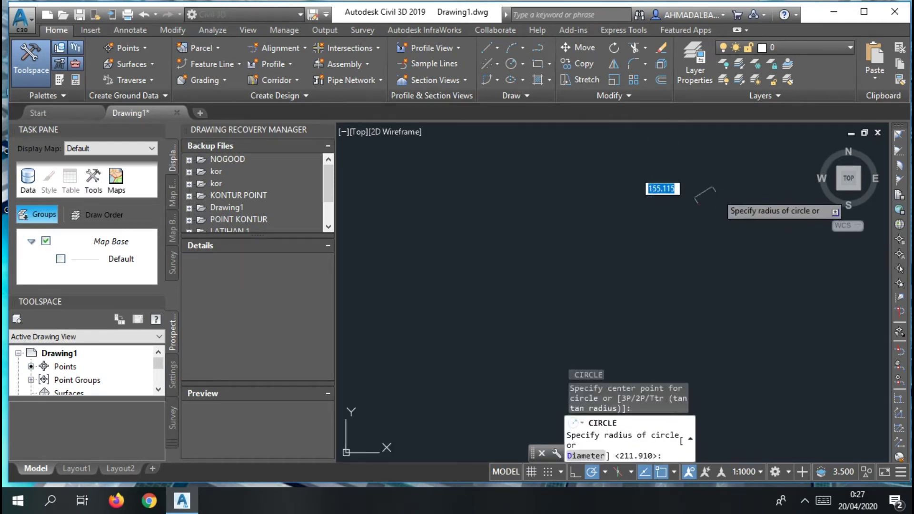
pyautogui.scroll(2, 681, 242)
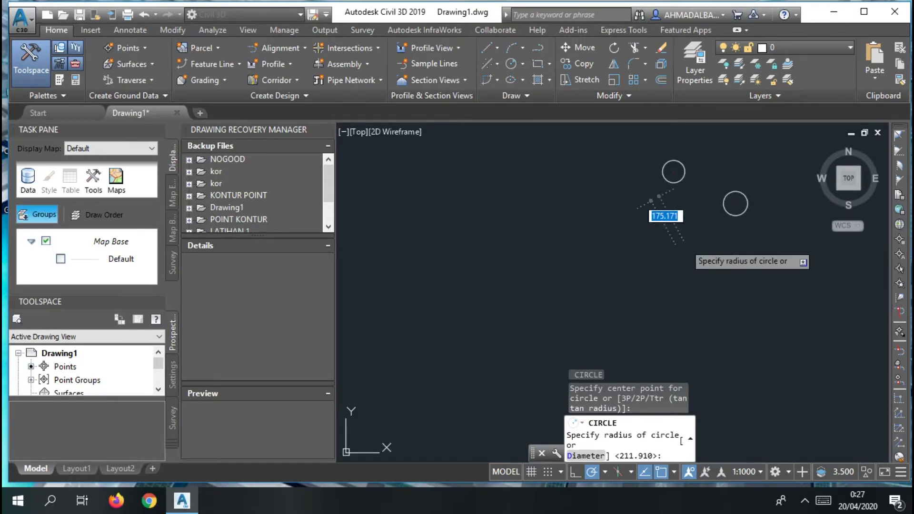
pyautogui.click(686, 234)
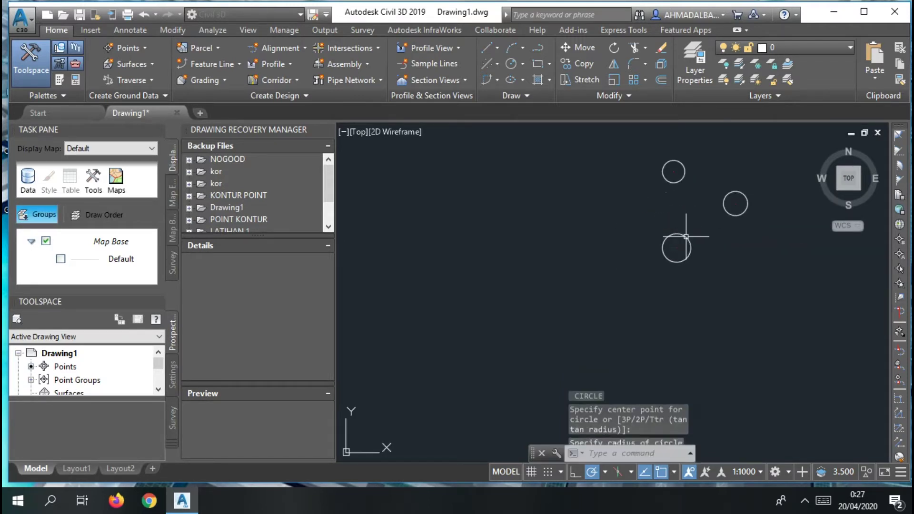
# Draw a rectangle that encloses all three circles marking the imported points.
pyautogui.moveTo(671, 233); pyautogui.dragTo(653, 227, button='middle')
pyautogui.scroll(-4, 662, 206)
pyautogui.scroll(6, 664, 198)
pyautogui.moveTo(672, 195); pyautogui.dragTo(688, 210, button='middle')
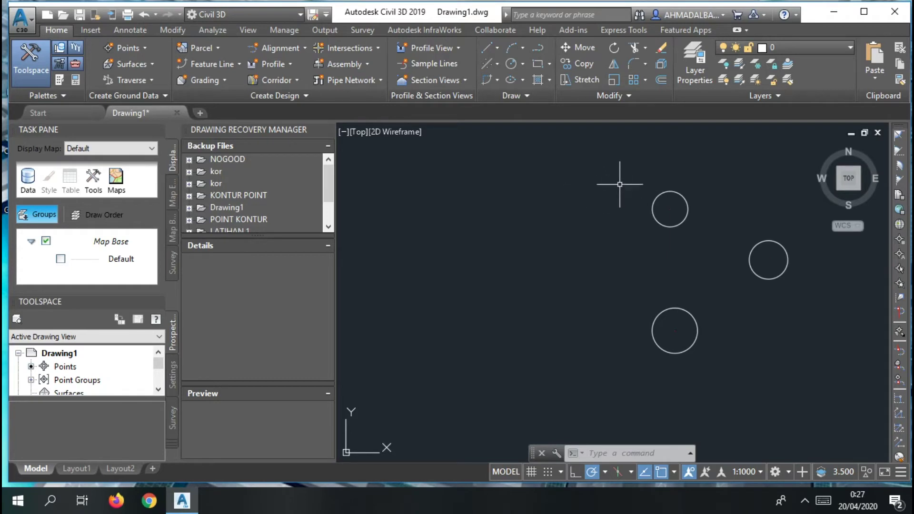
pyautogui.write('REC')
pyautogui.press('Return')
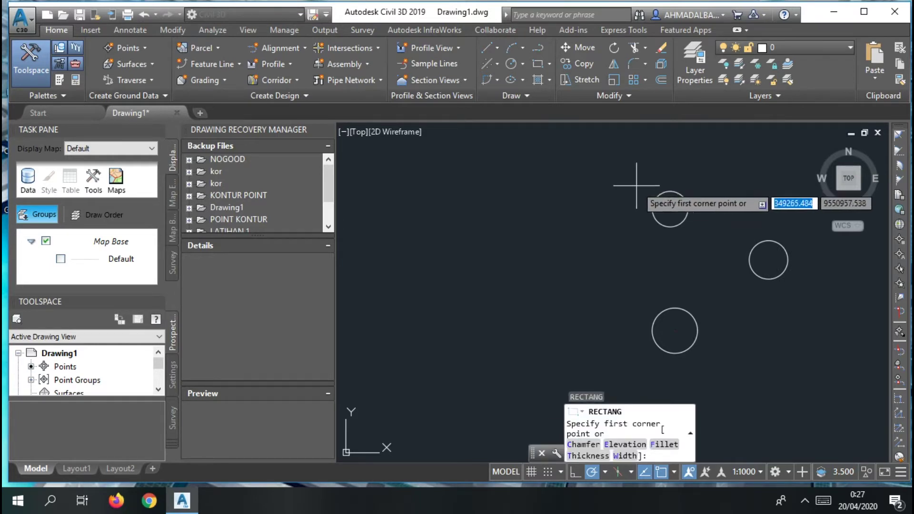
pyautogui.click(641, 186)
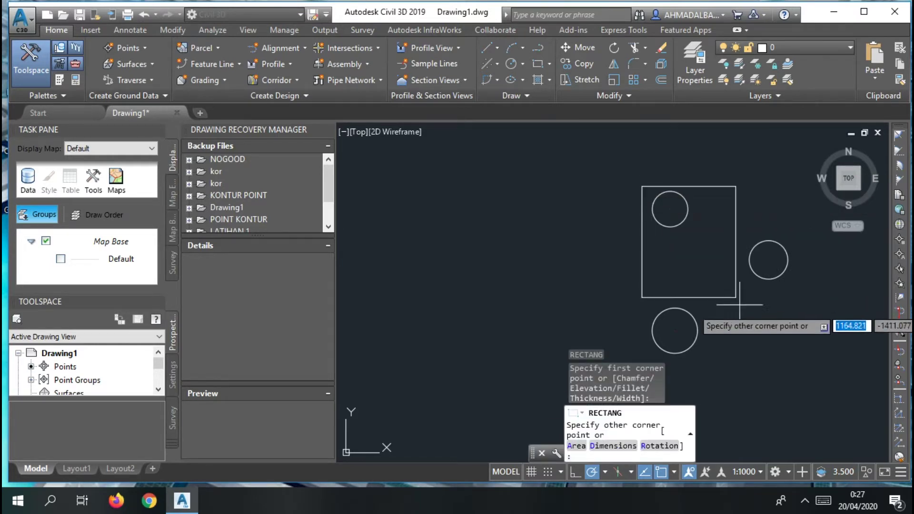
pyautogui.click(794, 368)
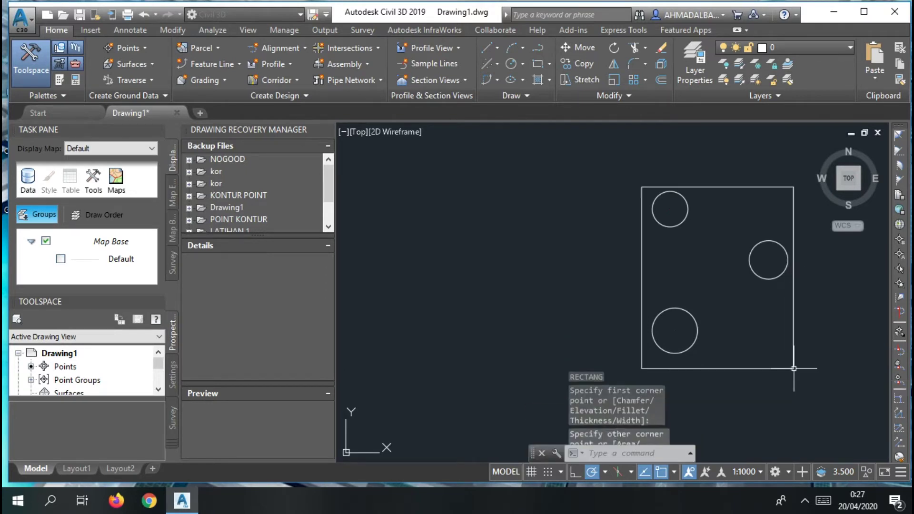
# Move the enclosing rectangle to the blue C-ANNO-TABL-TTB layer and deselect it.
pyautogui.click(742, 187)
pyautogui.click(800, 48)
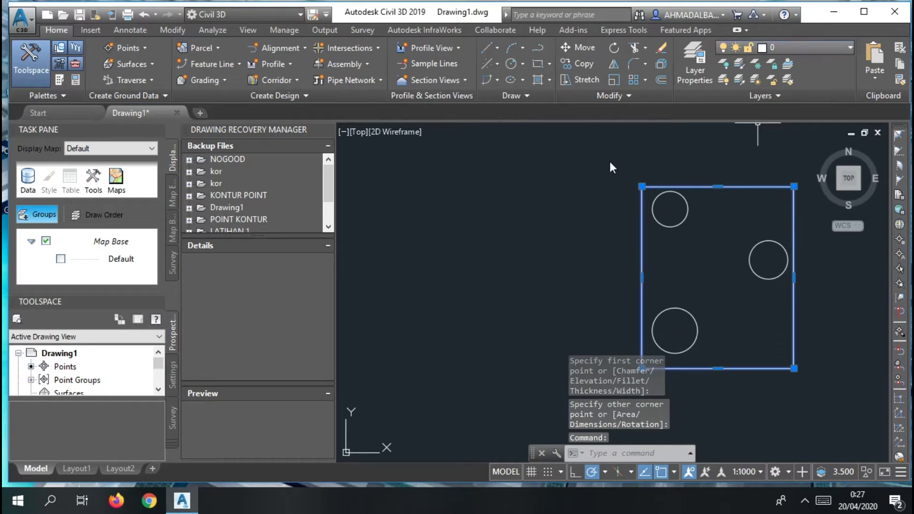
pyautogui.click(799, 289)
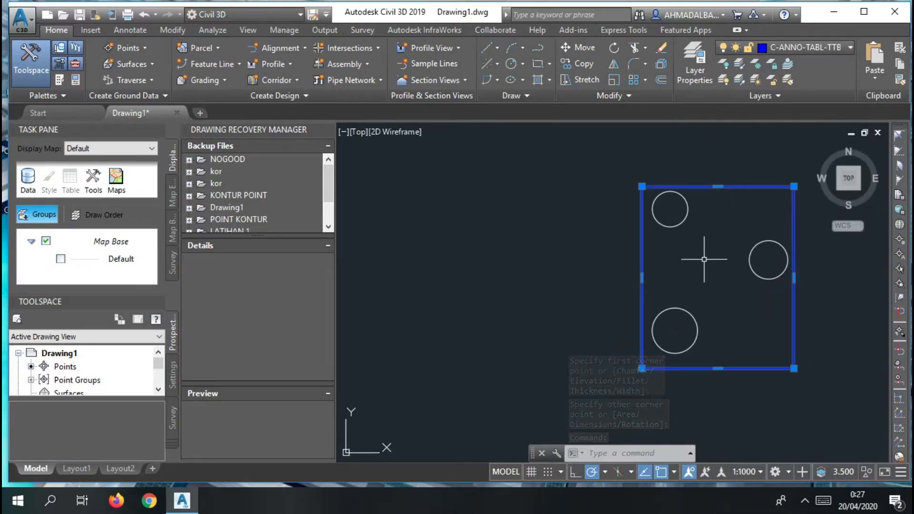
pyautogui.press('Escape')
pyautogui.moveTo(703, 260); pyautogui.dragTo(690, 249, button='middle')
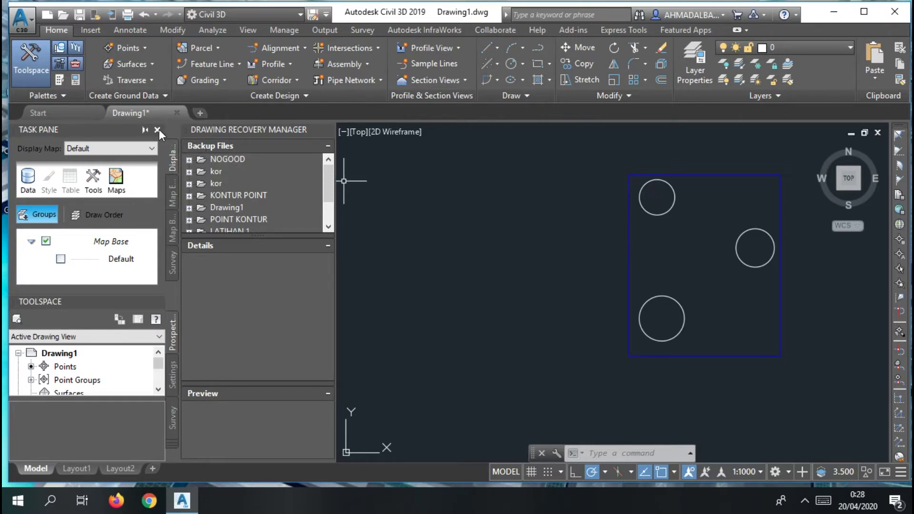
# Close the Task Pane and open the drawing settings of Drawing1 from the Toolspace.
pyautogui.click(158, 129)
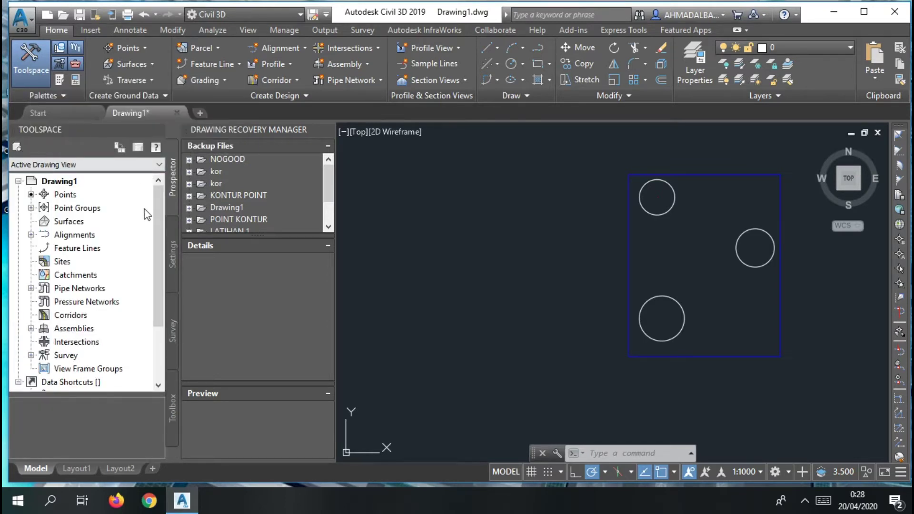
pyautogui.click(173, 247)
pyautogui.click(71, 185)
pyautogui.rightClick(80, 190)
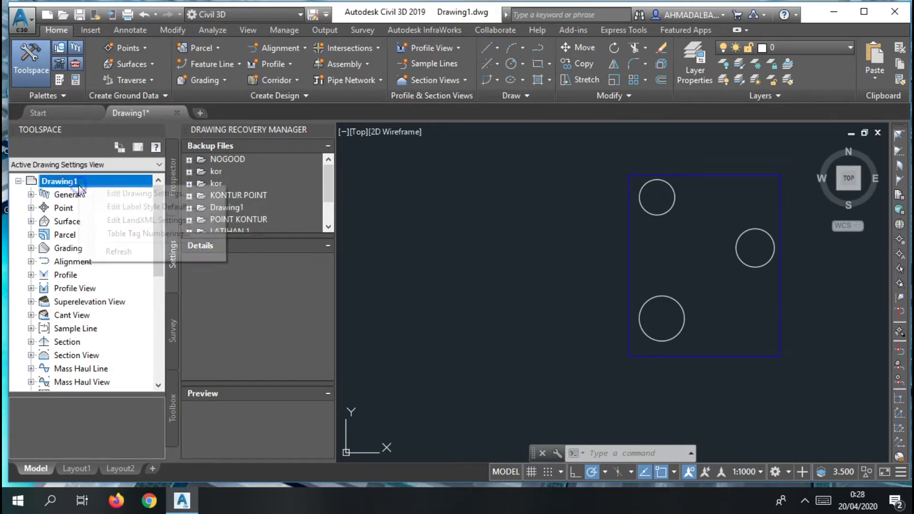
pyautogui.click(190, 195)
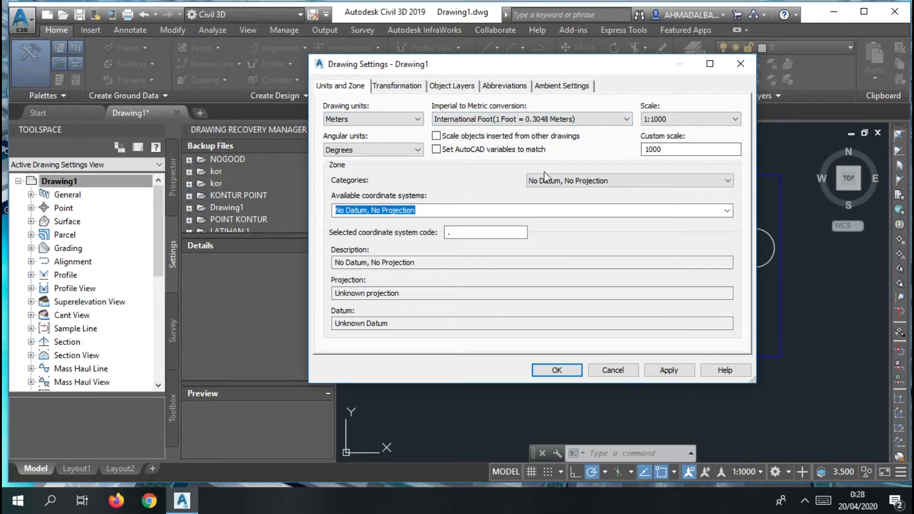
# Set the drawing's zone category to UTM, WGS84 Datum.
pyautogui.click(598, 181)
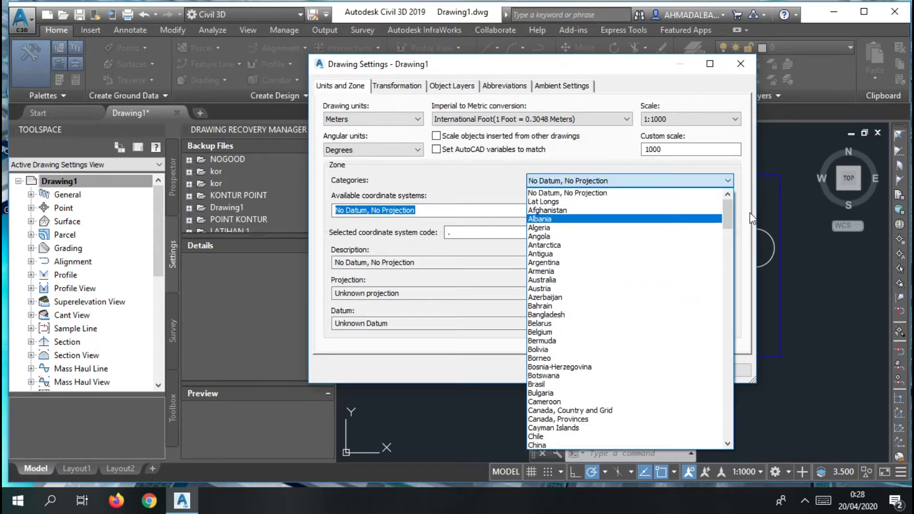
pyautogui.moveTo(728, 217); pyautogui.dragTo(728, 240)
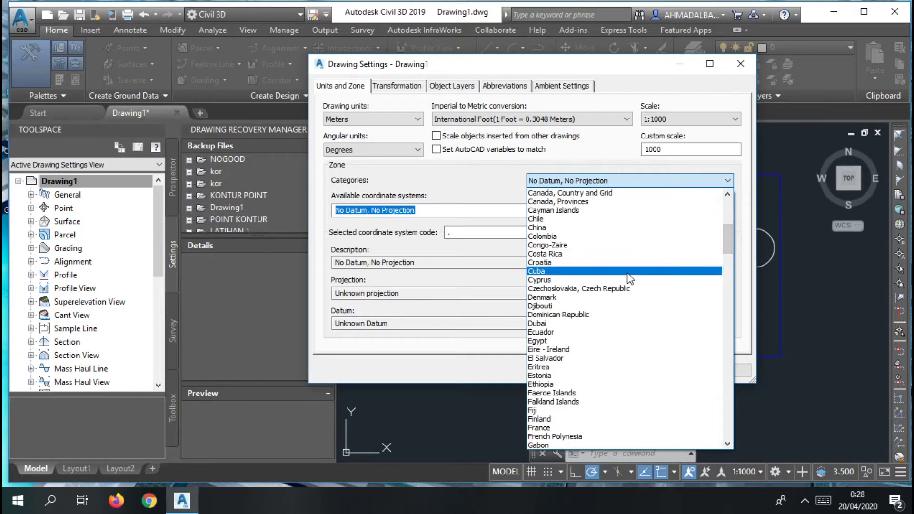
pyautogui.write('utm')
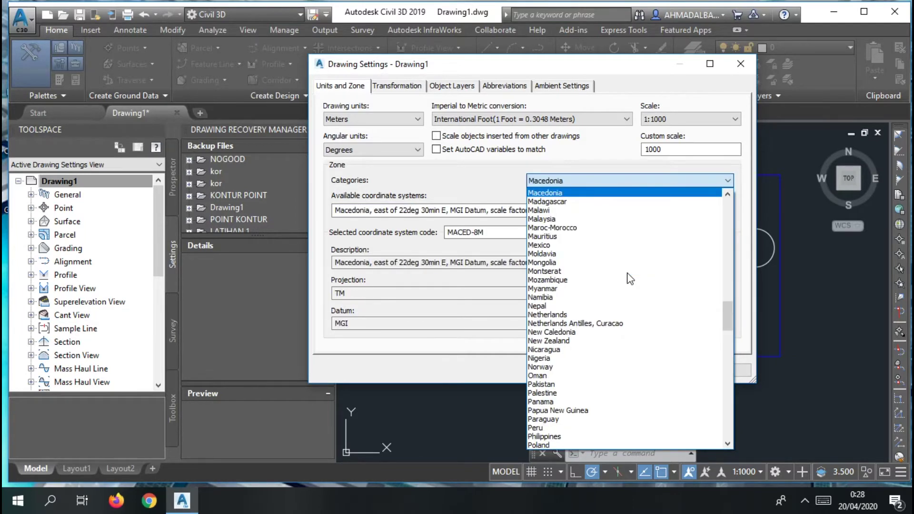
pyautogui.press('End')
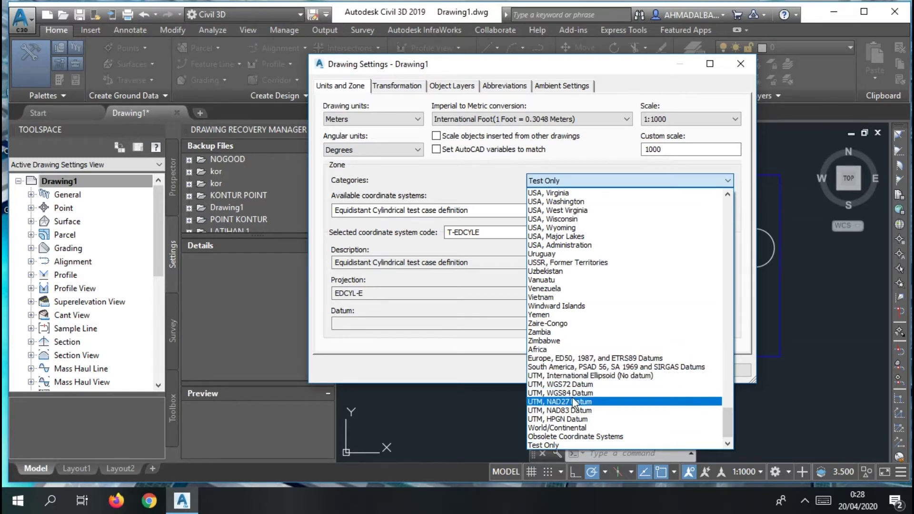
pyautogui.click(597, 396)
pyautogui.click(512, 233)
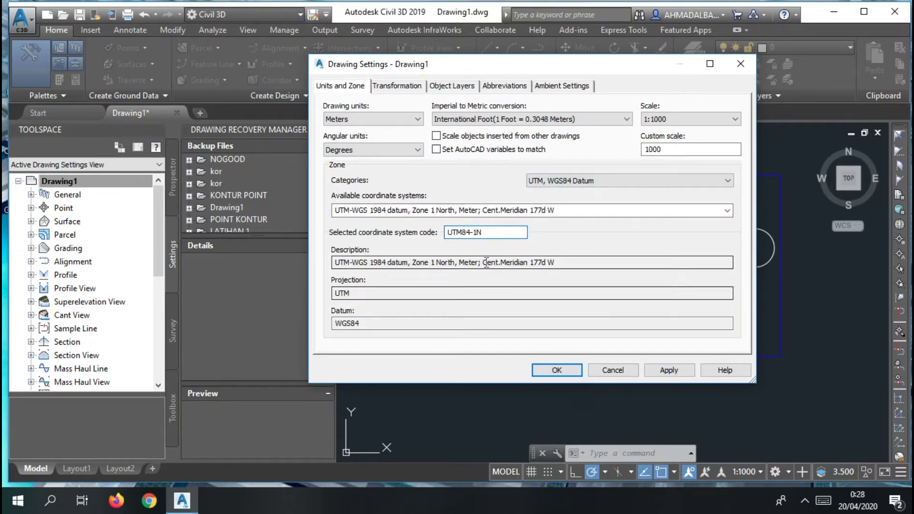
pyautogui.press('BackSpace')
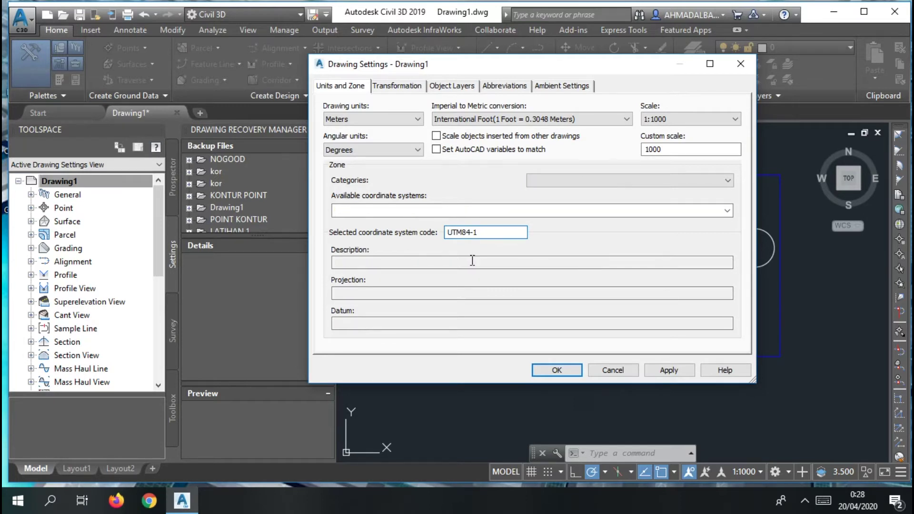
pyautogui.write('N')
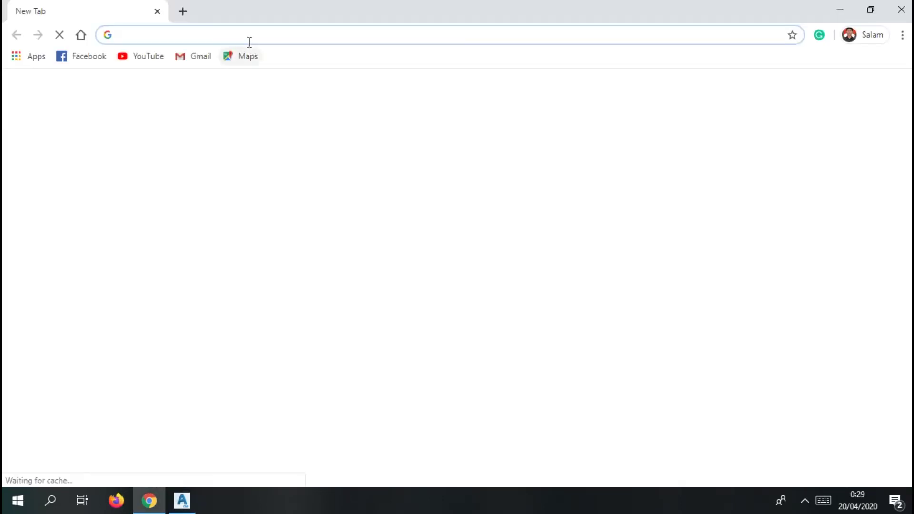
# Search the web for "ZONA UTM INDONESIA" in the browser and open the Bumi Manusia zone map image to find the site's zone.
pyautogui.write('ZONA')
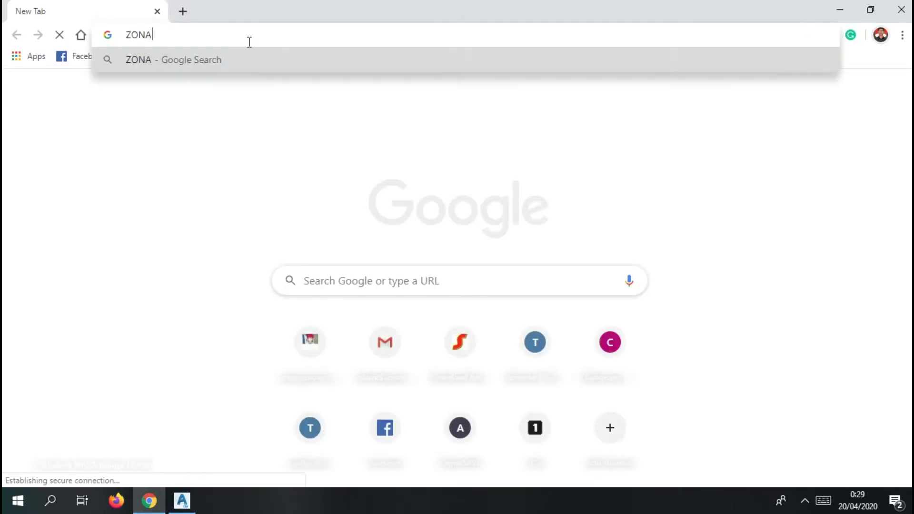
pyautogui.write(' UTM I')
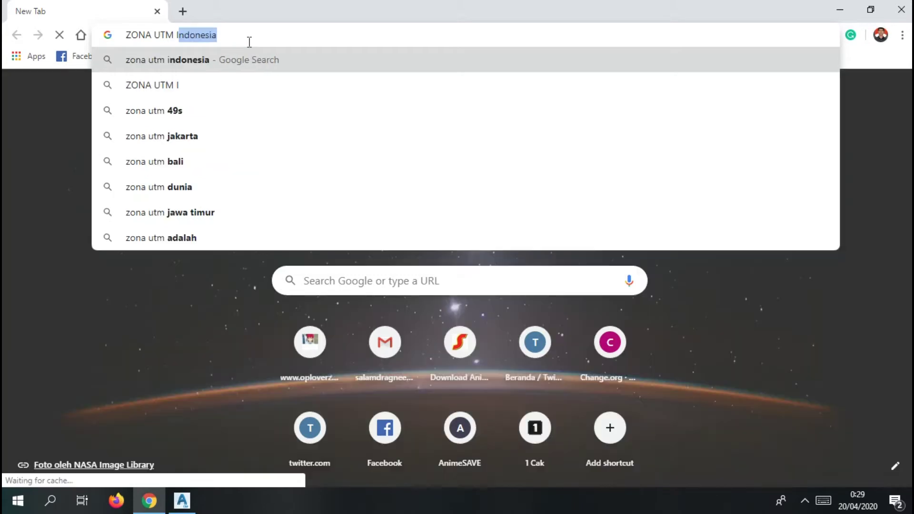
pyautogui.write('NDONESIA')
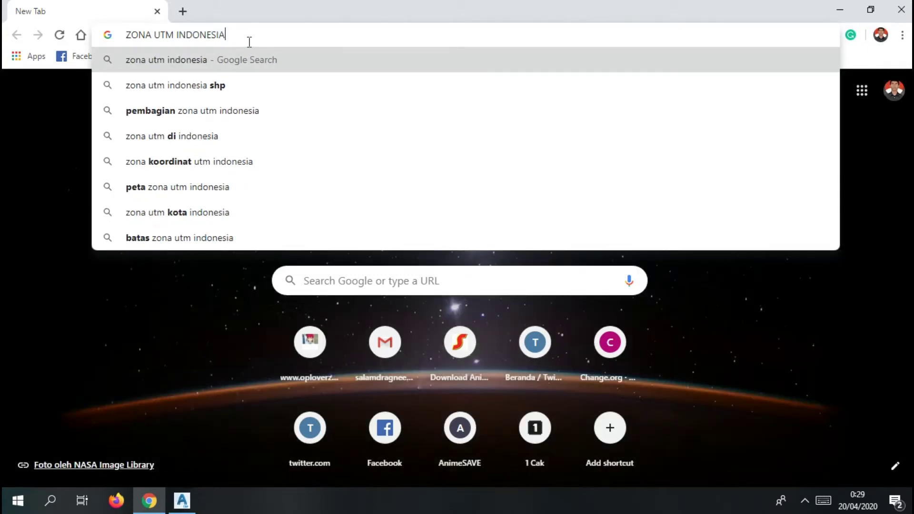
pyautogui.press('Return')
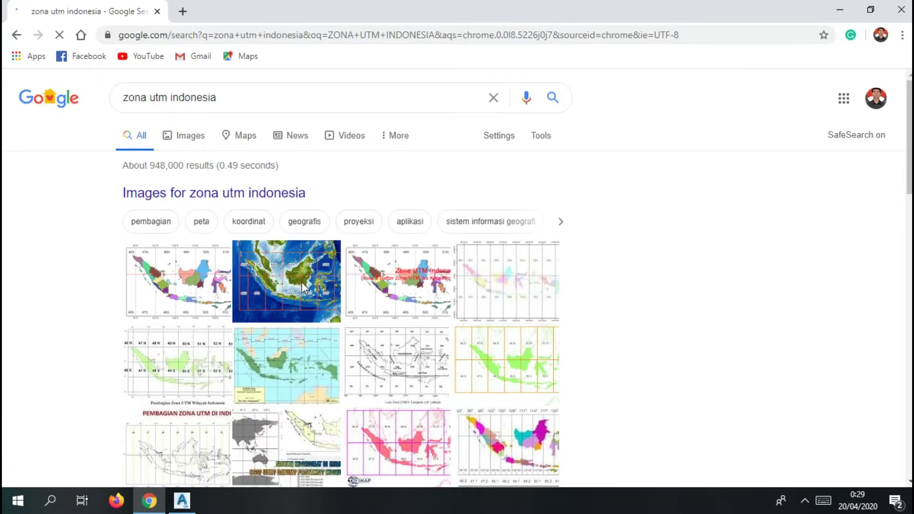
pyautogui.click(267, 284)
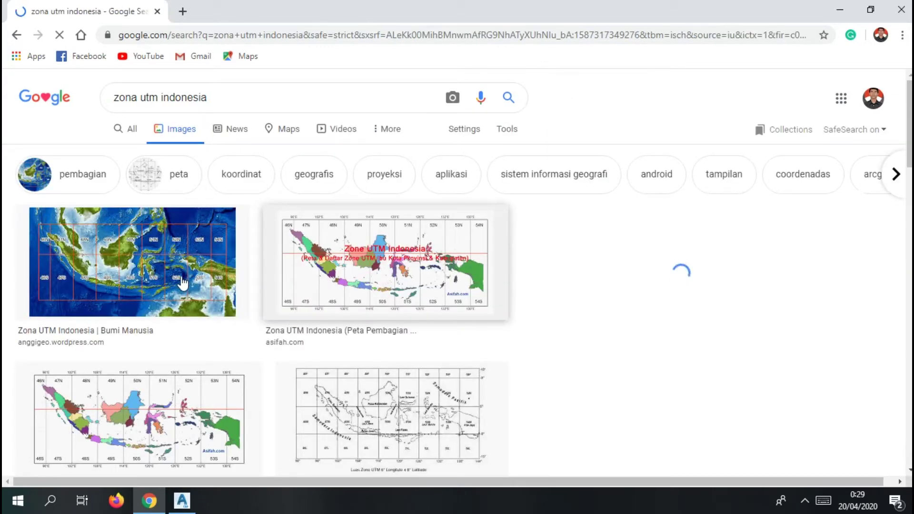
pyautogui.click(178, 284)
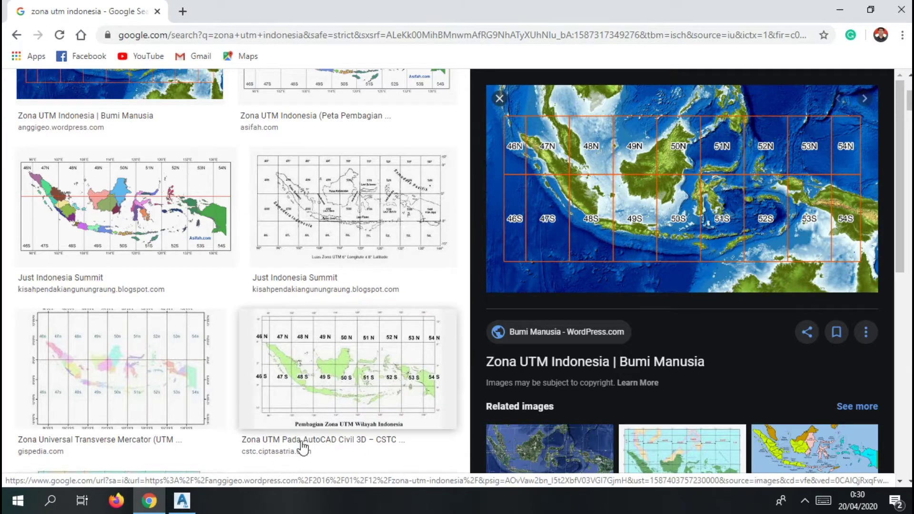
# Switch back to Civil 3D, set the coordinate system code to UTM84-51S and accept the drawing settings.
pyautogui.click(182, 500)
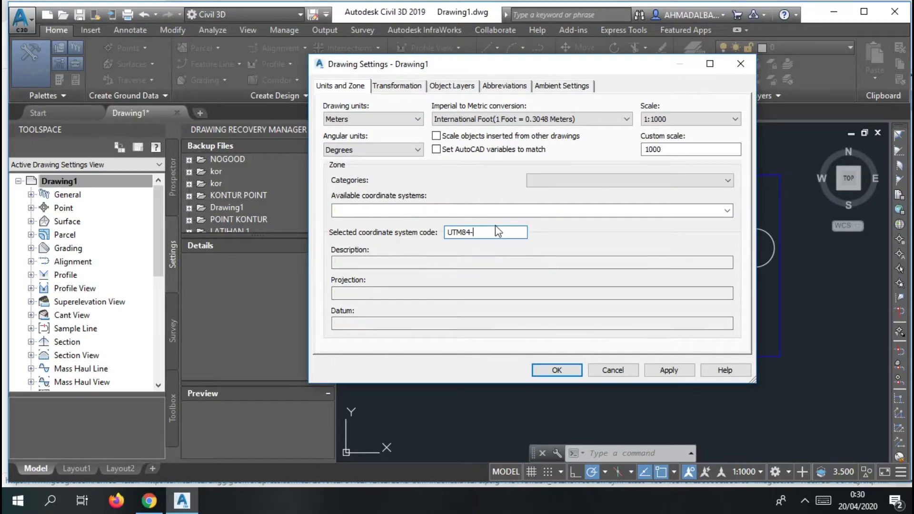
pyautogui.write('S')
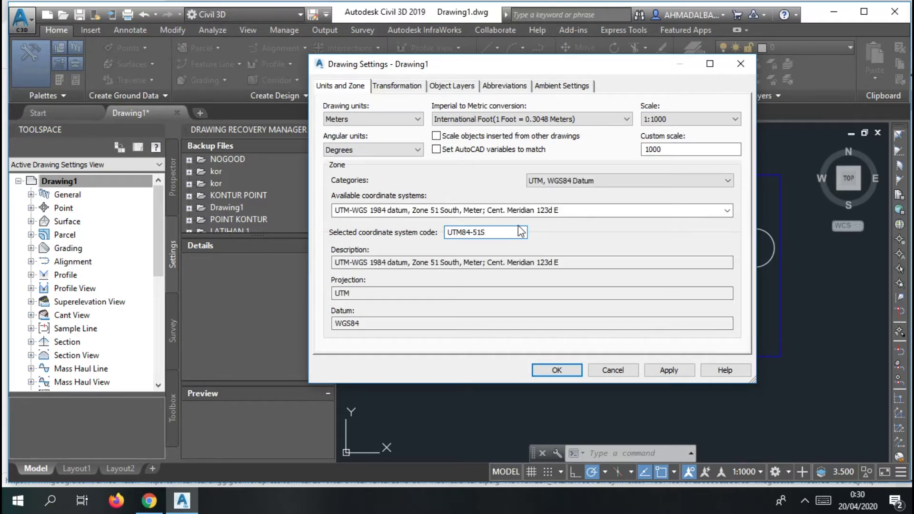
pyautogui.click(551, 370)
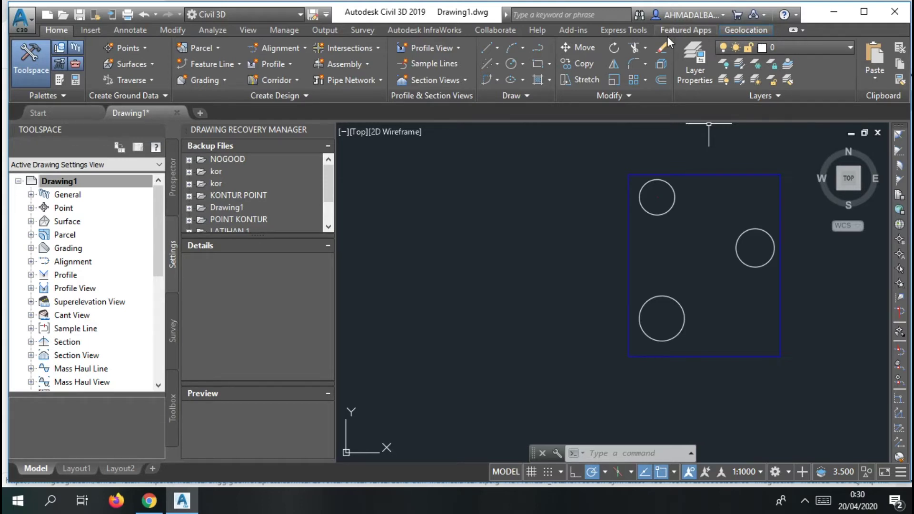
# Turn on the Map Aerial online map as the drawing's background.
pyautogui.click(755, 30)
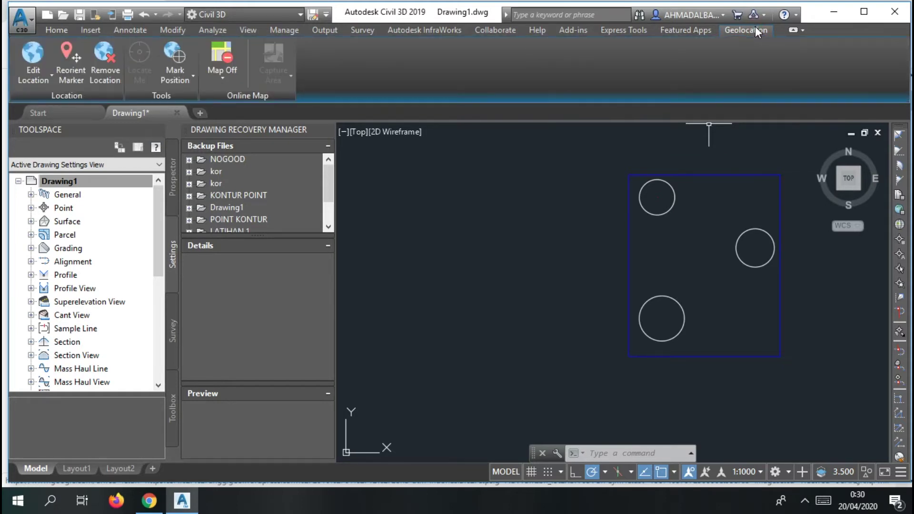
pyautogui.click(217, 81)
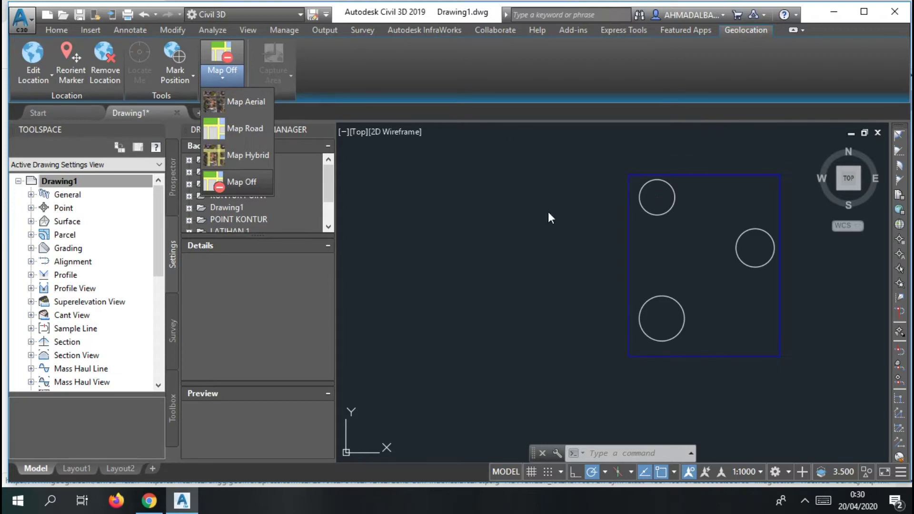
pyautogui.click(225, 107)
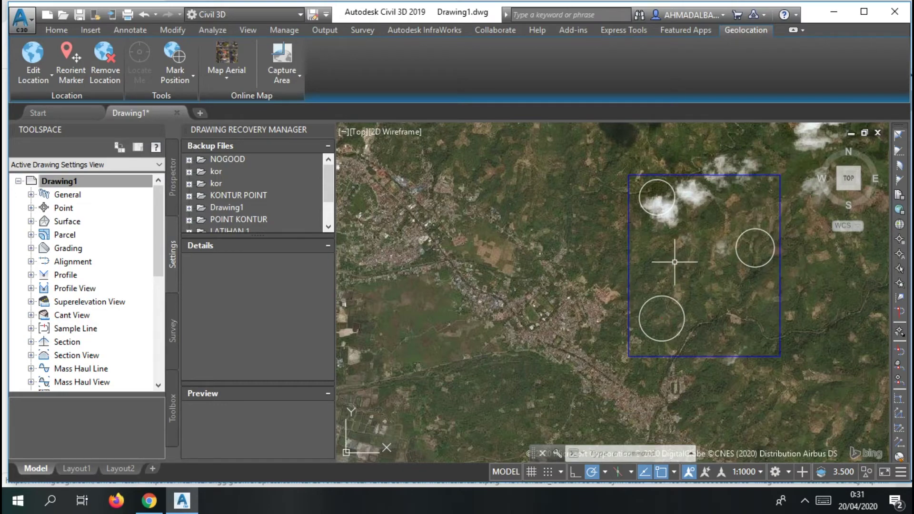
# Examine the aerial imagery around the southwest corner of the blue rectangle and the southern circle.
pyautogui.scroll(6, 671, 304)
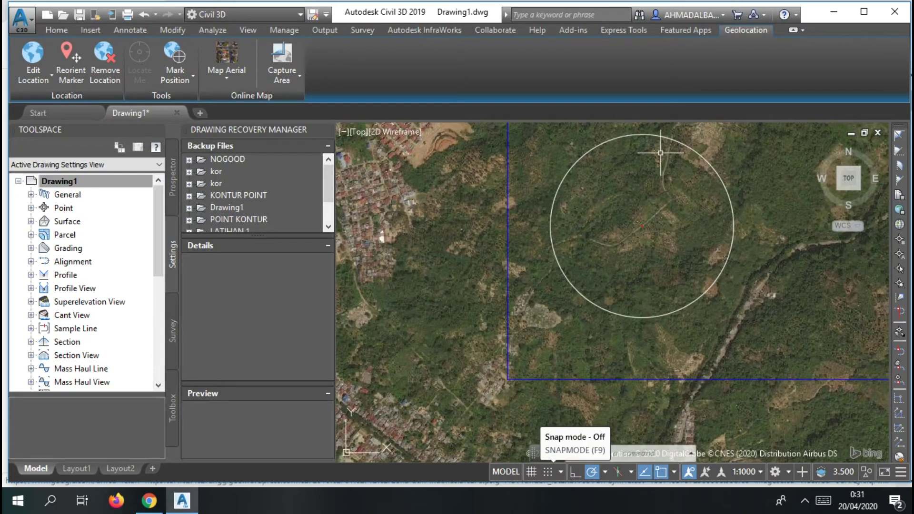
pyautogui.scroll(4, 553, 307)
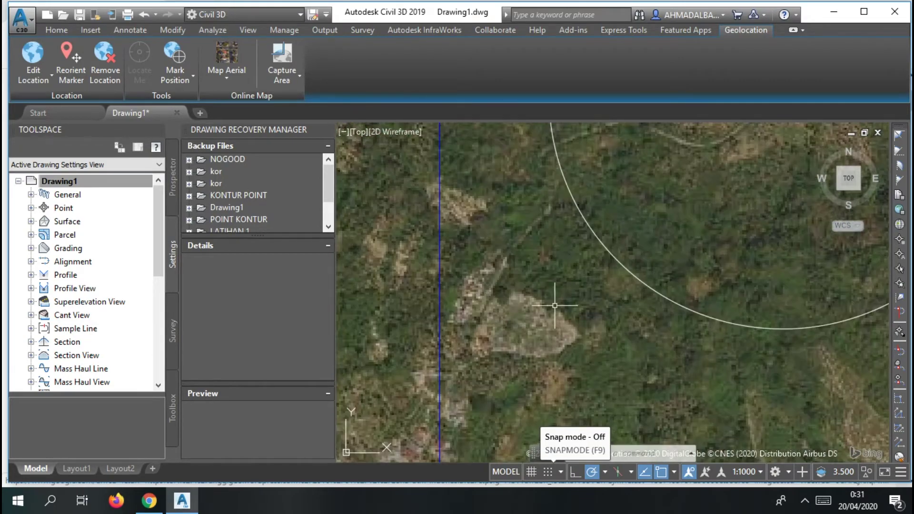
pyautogui.scroll(-2, 637, 200)
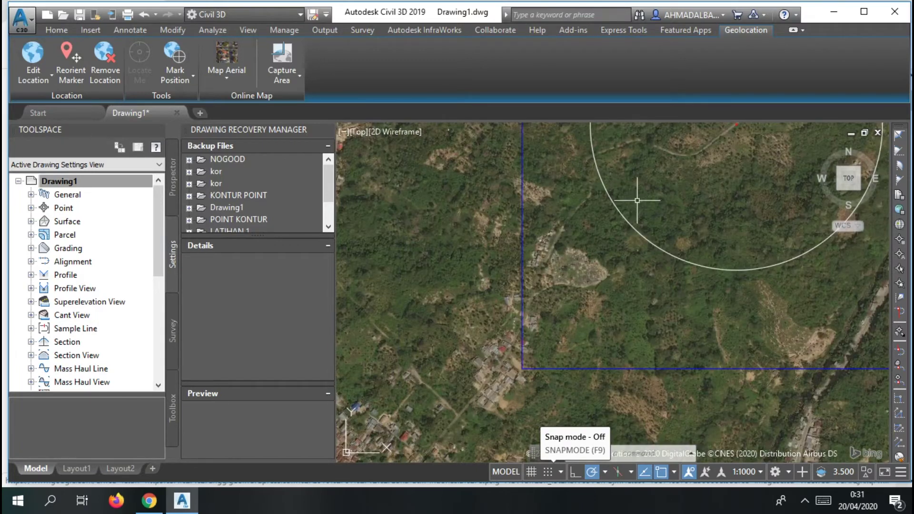
pyautogui.scroll(2, 546, 233)
pyautogui.scroll(3, 565, 224)
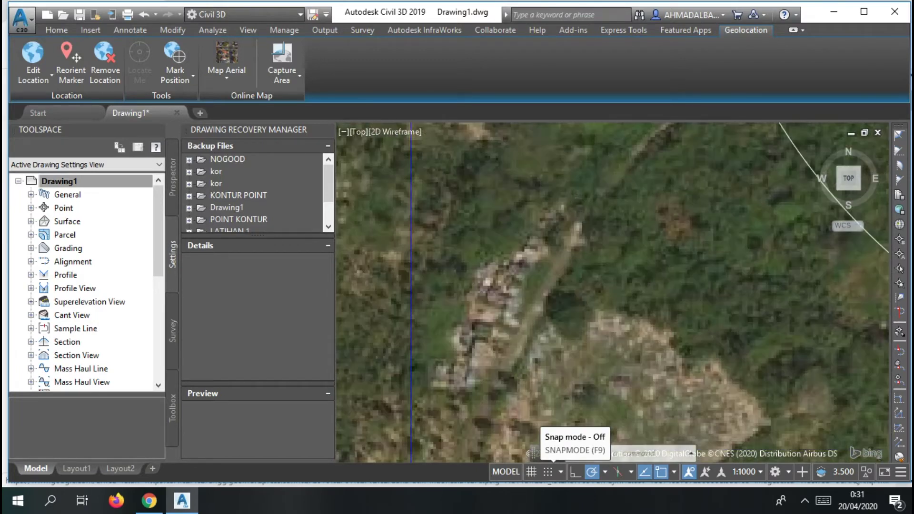
pyautogui.scroll(-5, 613, 183)
pyautogui.scroll(2, 619, 242)
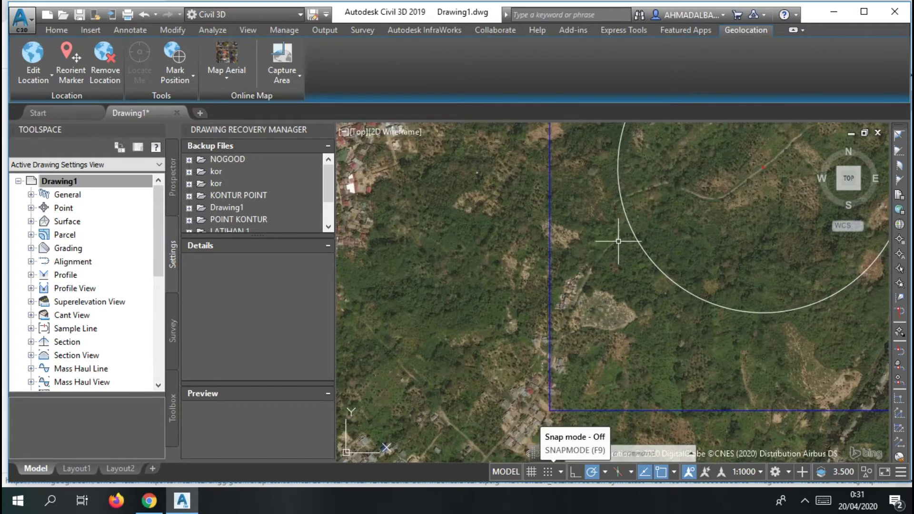
pyautogui.moveTo(665, 230); pyautogui.dragTo(619, 193, button='middle')
pyautogui.scroll(3, 517, 257)
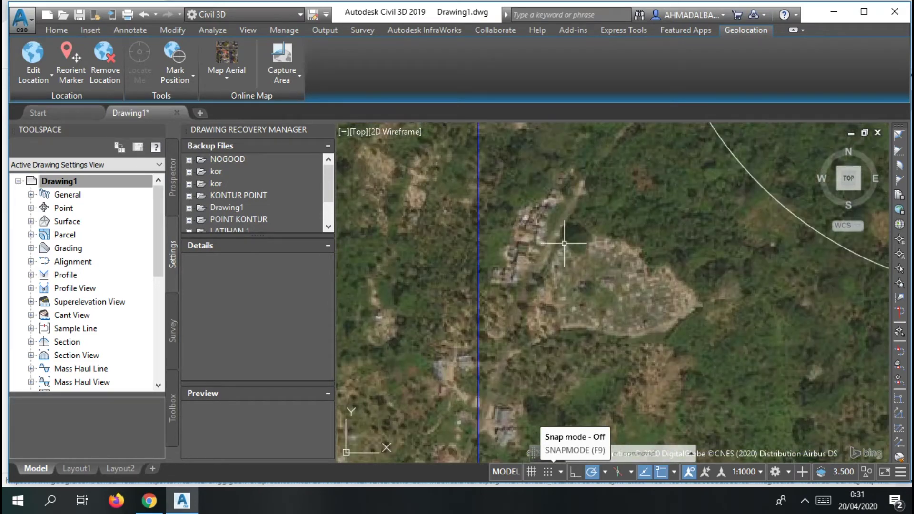
# Start a polyline just inside the rectangle's southwest corner and trace the track northeast with two segments, the second about 94 m long.
pyautogui.write('PL')
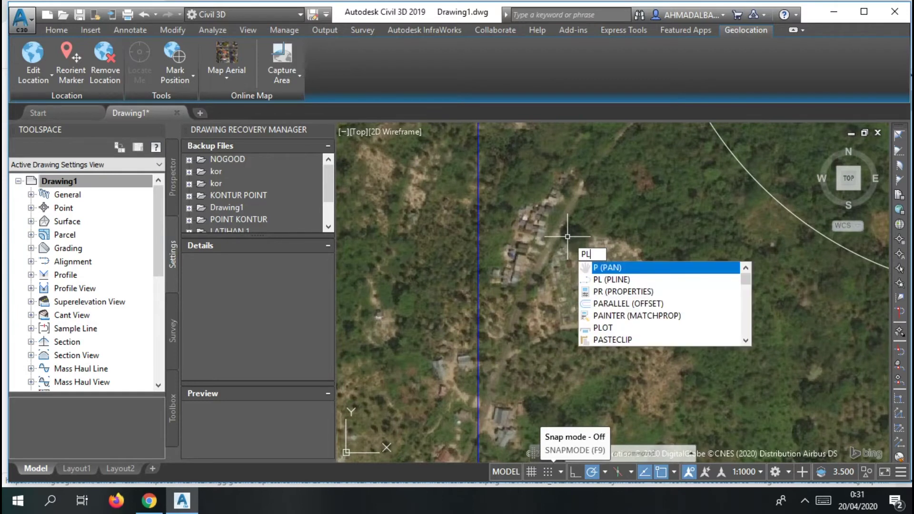
pyautogui.press('Return')
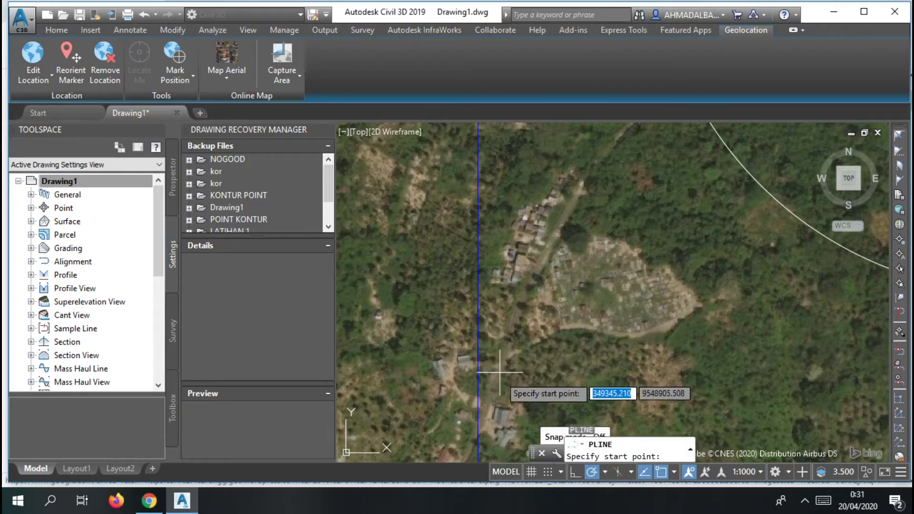
pyautogui.click(490, 395)
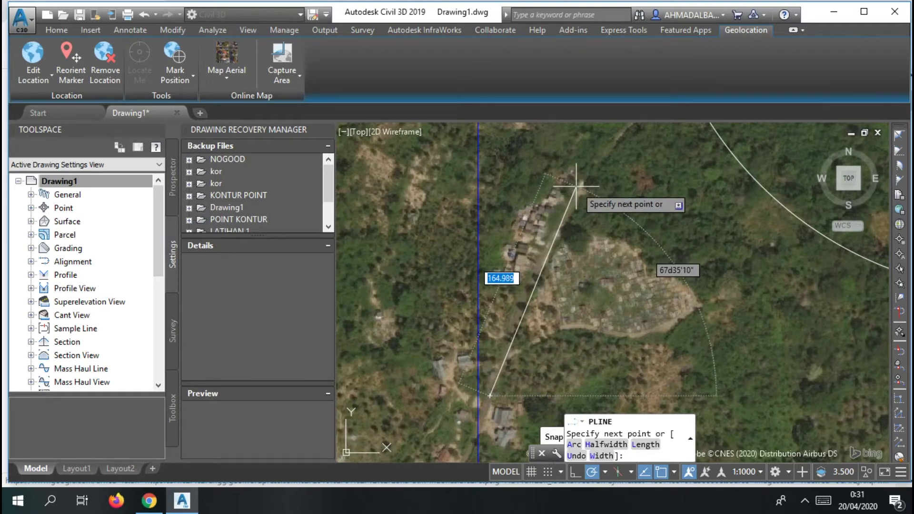
pyautogui.click(565, 202)
pyautogui.moveTo(644, 150); pyautogui.dragTo(528, 351, button='middle')
pyautogui.scroll(-3, 527, 351)
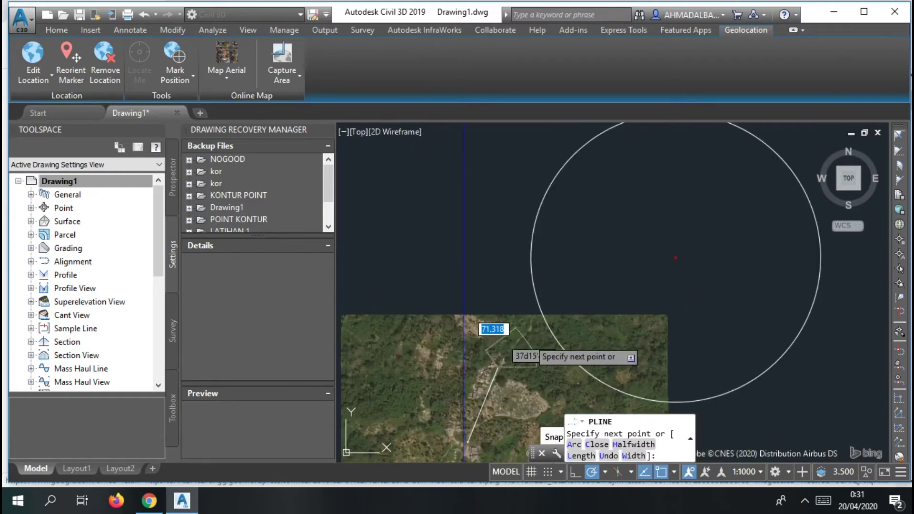
pyautogui.scroll(5, 530, 337)
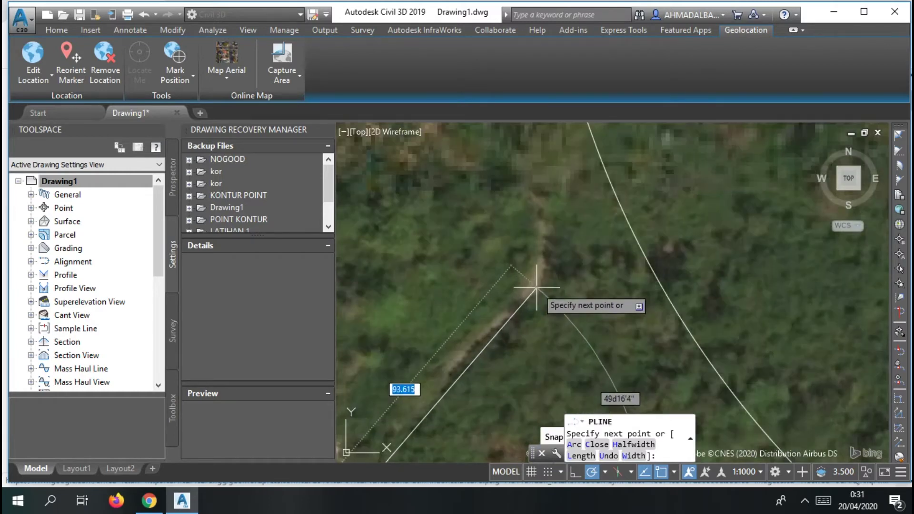
pyautogui.click(536, 287)
# Continue the polyline along the track, first north and then about 103 m east-northeast into the southern circle.
pyautogui.scroll(-4, 538, 205)
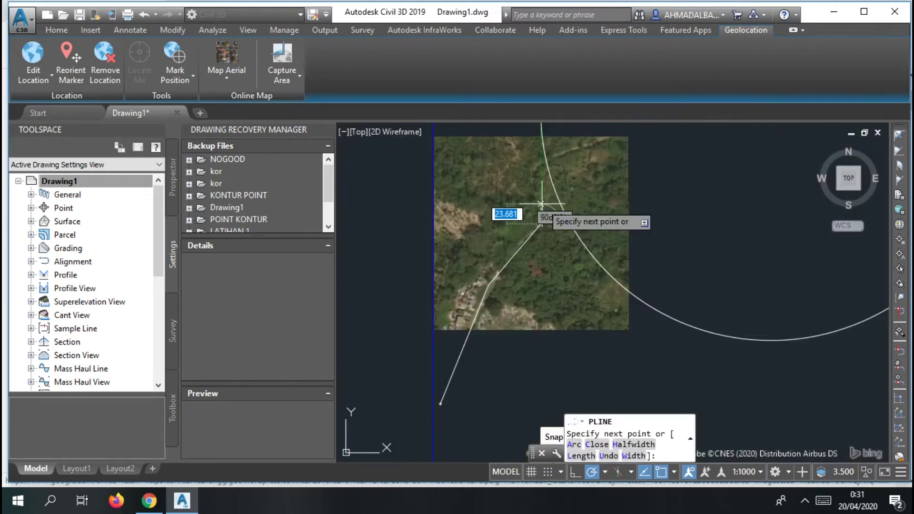
pyautogui.scroll(3, 537, 205)
pyautogui.moveTo(530, 147)
pyautogui.mouseDown(button='middle')
pyautogui.moveTo(516, 190)
pyautogui.moveTo(524, 209)
pyautogui.mouseUp(button='middle')
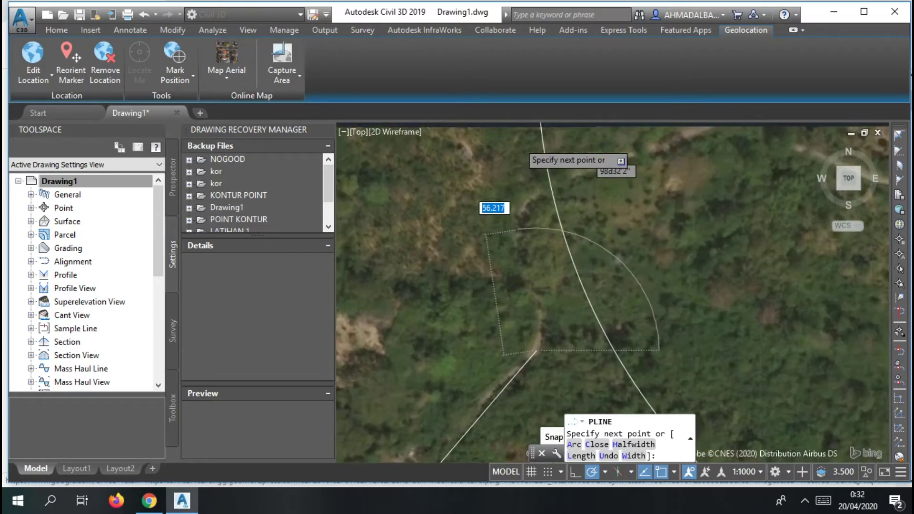
pyautogui.click(521, 206)
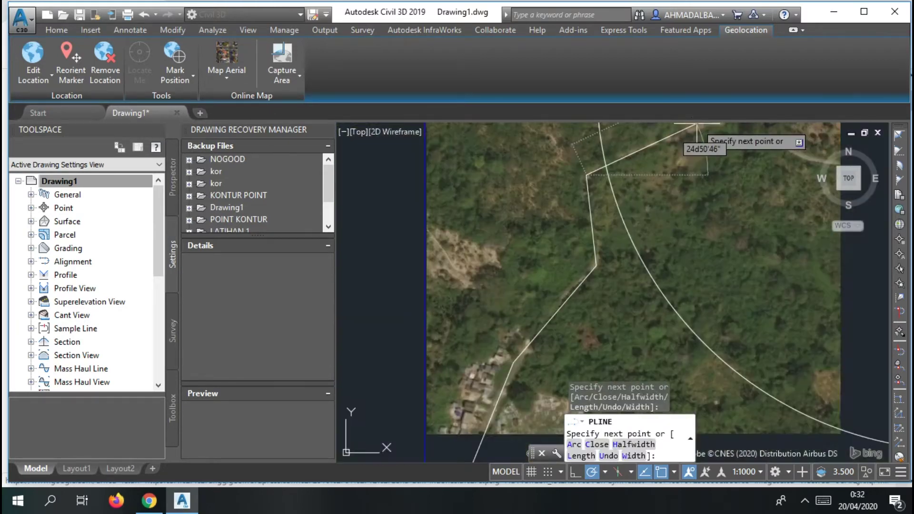
pyautogui.moveTo(697, 129); pyautogui.dragTo(665, 192, button='middle')
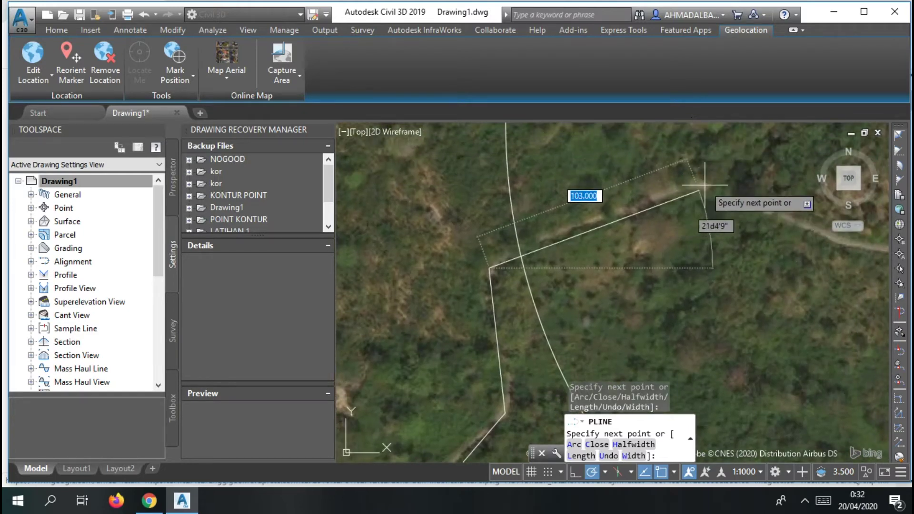
pyautogui.click(705, 185)
# Extend the polyline along the track inside the southern circle, with one segment east-southeast and a longer one northeast.
pyautogui.scroll(-8, 699, 187)
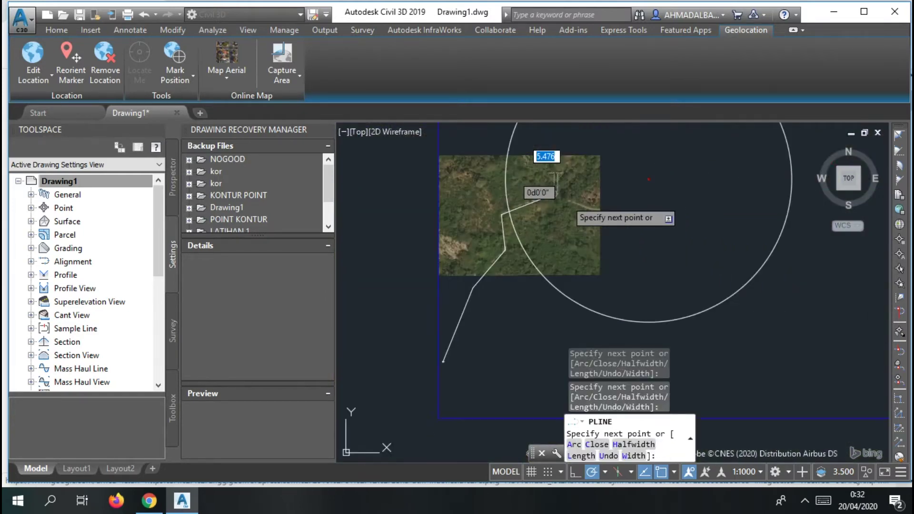
pyautogui.scroll(6, 596, 236)
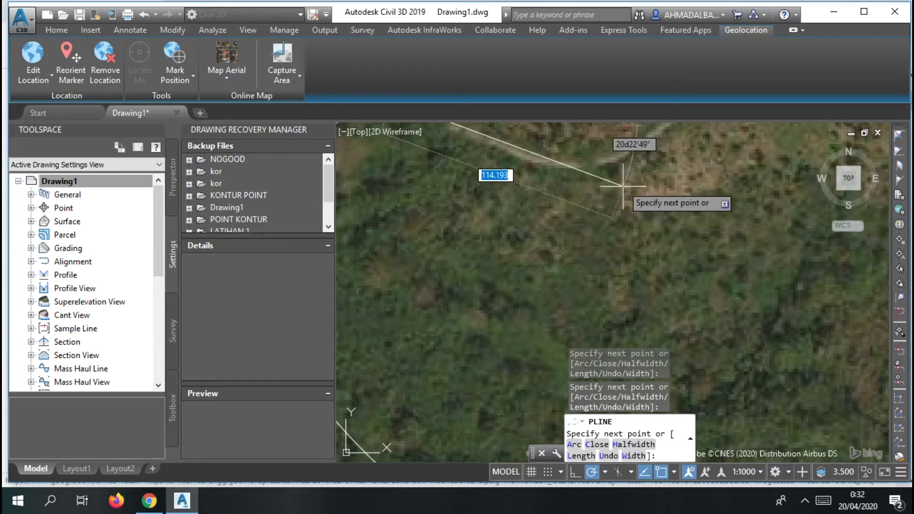
pyautogui.click(596, 166)
pyautogui.scroll(-3, 596, 164)
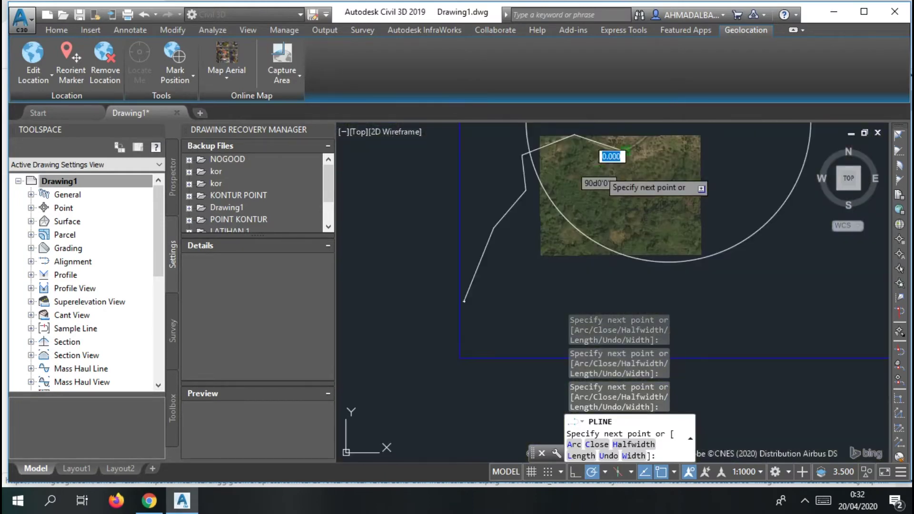
pyautogui.moveTo(602, 155); pyautogui.dragTo(600, 226, button='middle')
pyautogui.scroll(5, 601, 224)
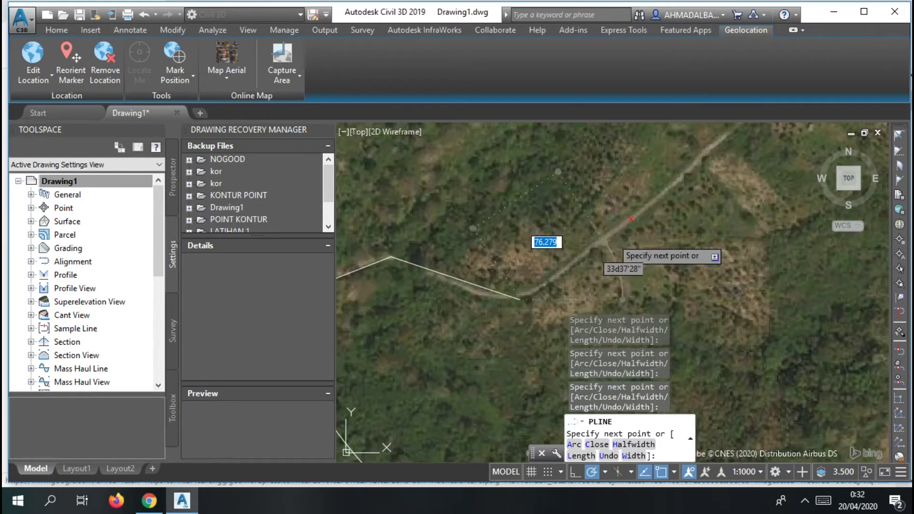
pyautogui.moveTo(731, 155); pyautogui.dragTo(674, 262, button='middle')
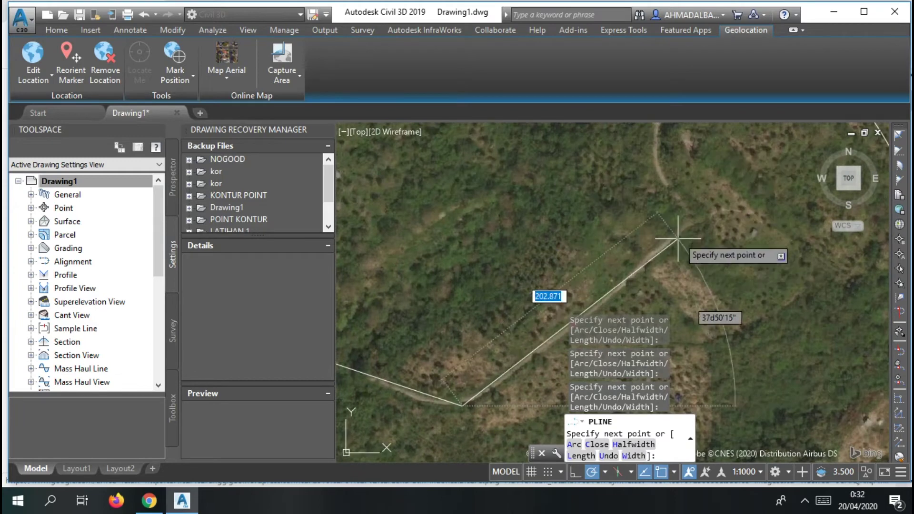
pyautogui.click(705, 218)
# Continue the polyline along the track north out of the southern circle, briefly east, and then about 78 m north-northeast.
pyautogui.moveTo(669, 186); pyautogui.dragTo(660, 279, button='middle')
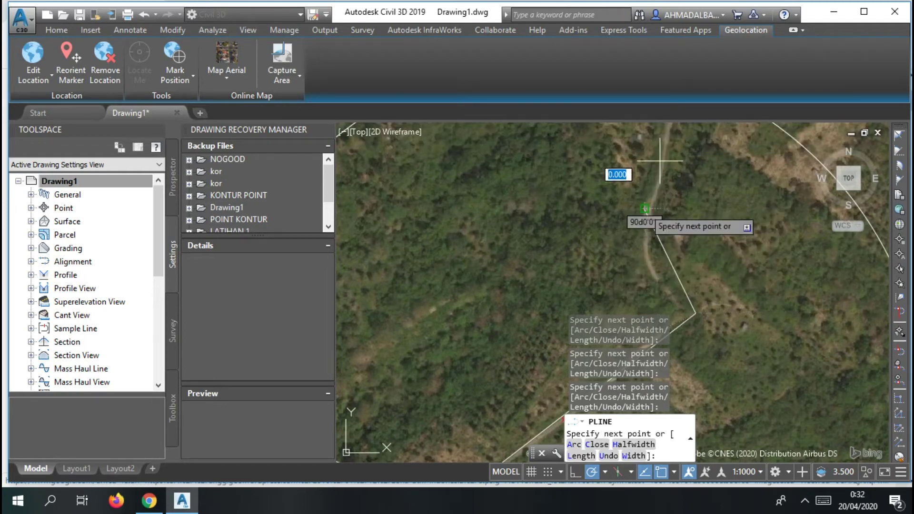
pyautogui.scroll(3, 666, 160)
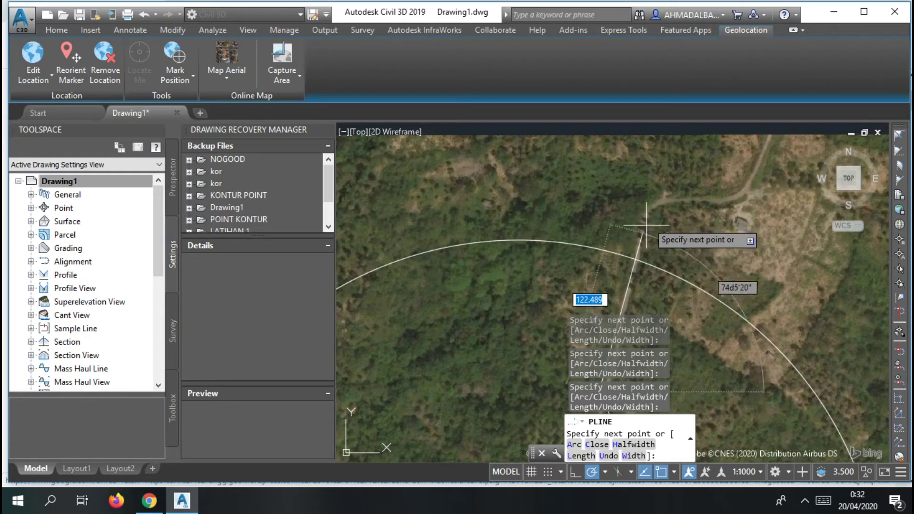
pyautogui.click(652, 199)
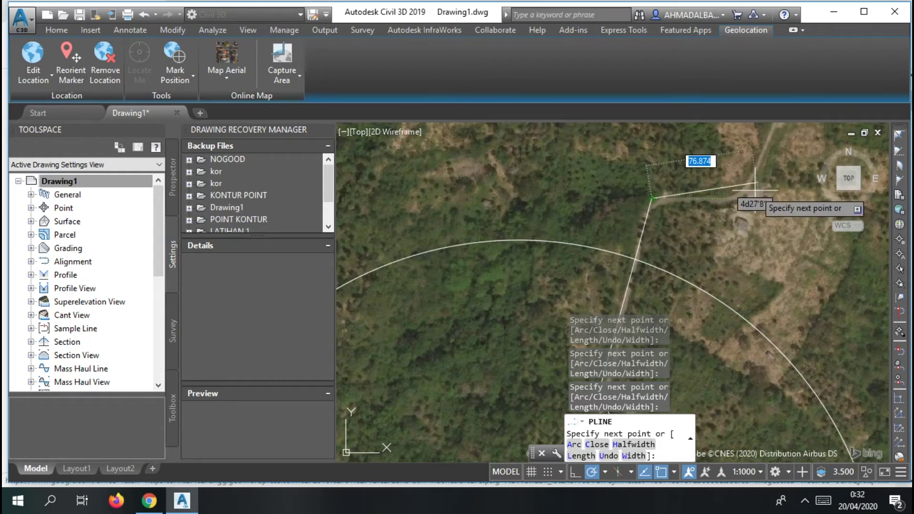
pyautogui.scroll(-3, 814, 152)
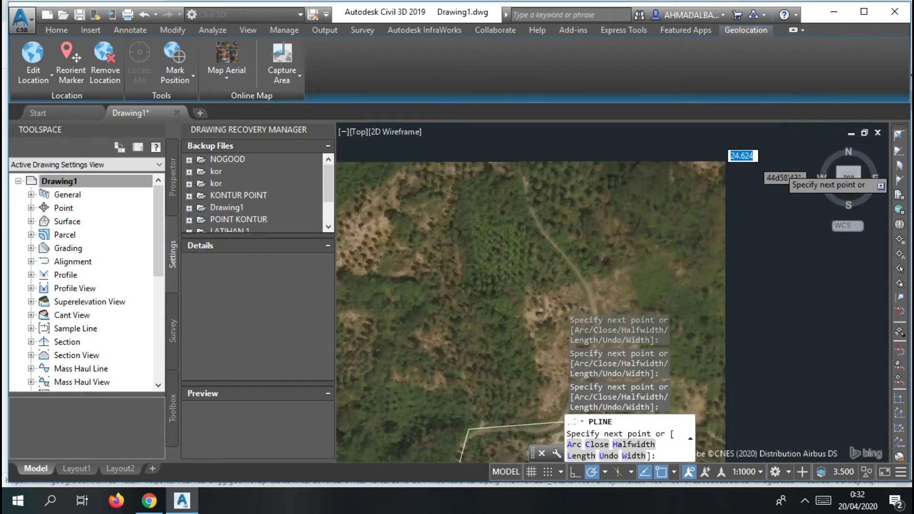
pyautogui.moveTo(589, 210); pyautogui.dragTo(578, 135, button='middle')
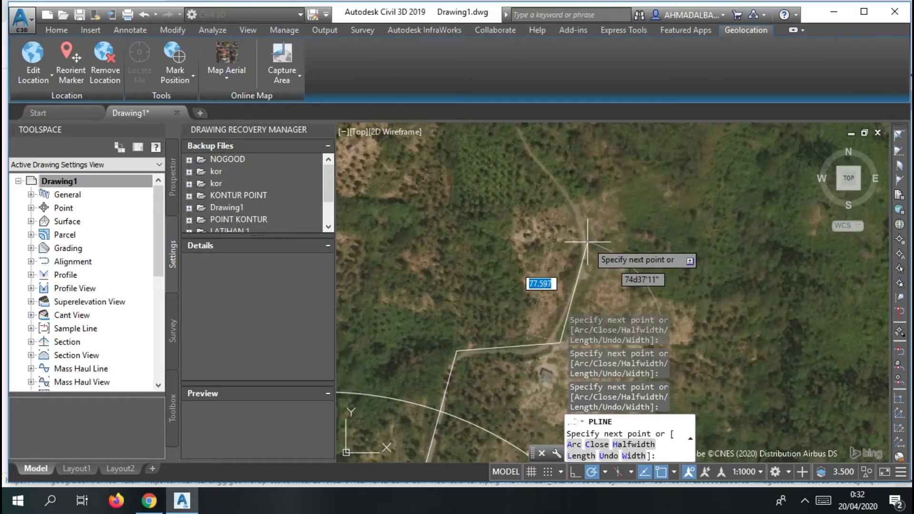
pyautogui.click(587, 242)
# Extend the polyline northwest along the curving track and then north to the bend beside the reddish clearing.
pyautogui.moveTo(531, 172); pyautogui.dragTo(543, 237, button='middle')
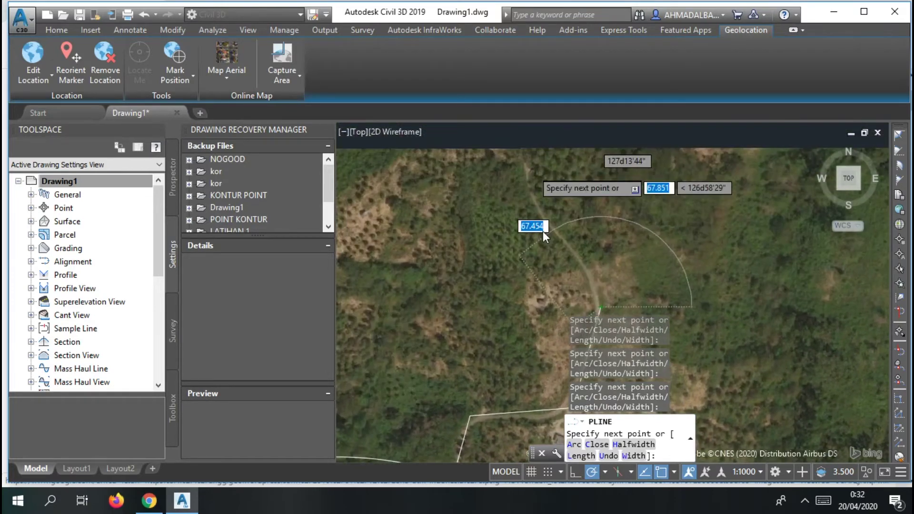
pyautogui.click(524, 192)
pyautogui.scroll(-3, 538, 290)
pyautogui.scroll(3, 571, 234)
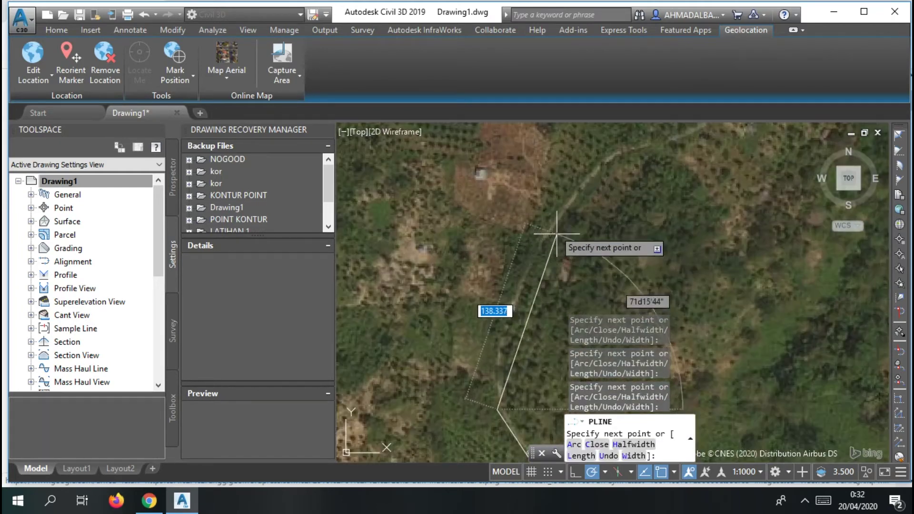
pyautogui.click(522, 266)
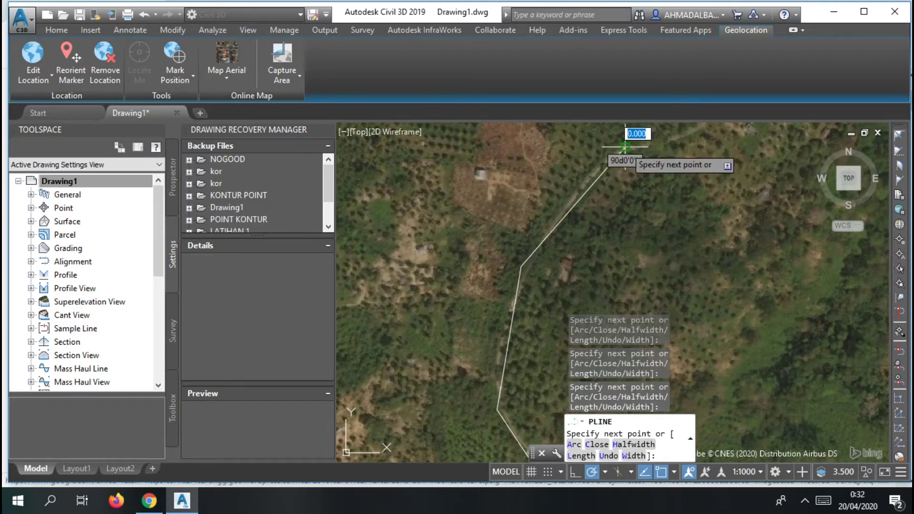
# Trace the track northeast past the reddish clearing with further polyline segments, ending at the sharp westward bend.
pyautogui.scroll(-2, 682, 136)
pyautogui.moveTo(682, 137); pyautogui.dragTo(594, 307, button='middle')
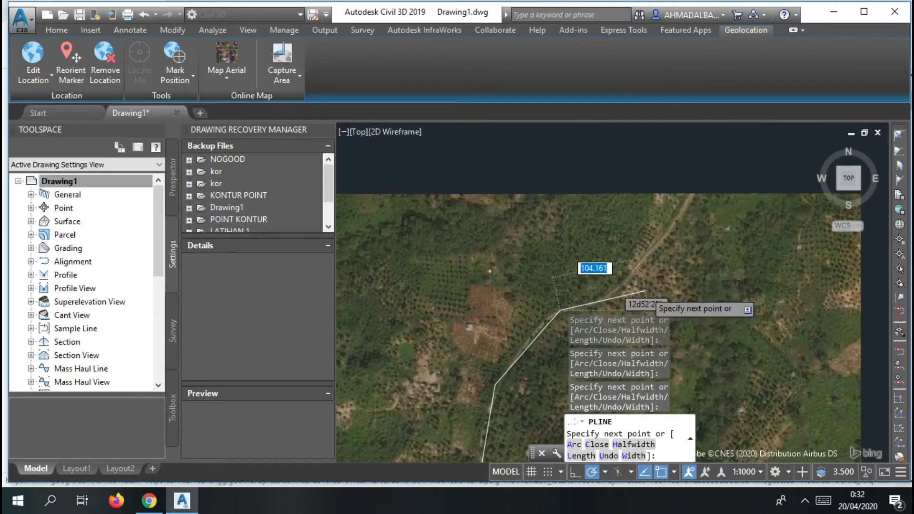
pyautogui.scroll(4, 646, 290)
pyautogui.click(626, 220)
pyautogui.scroll(-4, 614, 188)
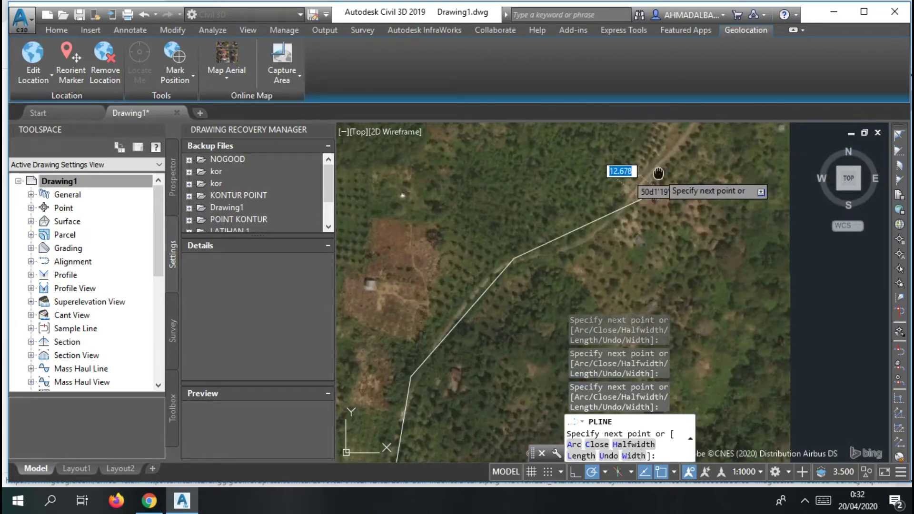
pyautogui.scroll(4, 661, 212)
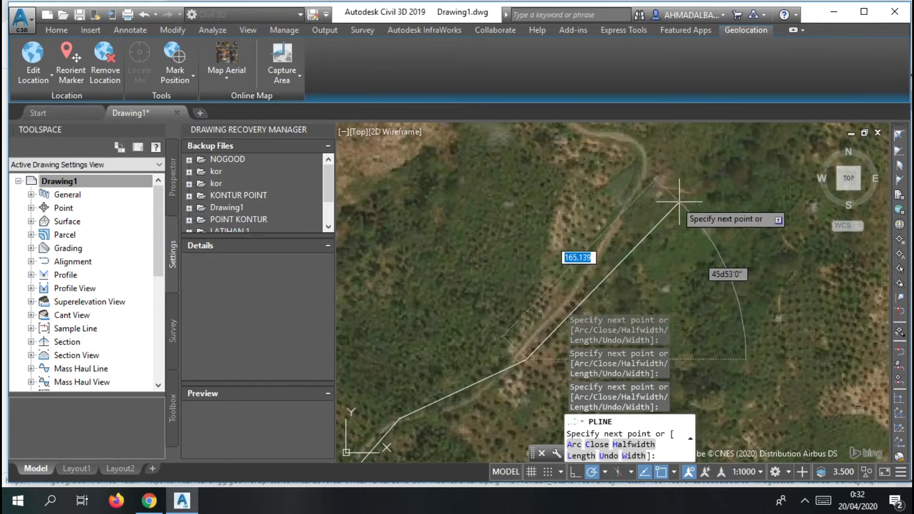
pyautogui.click(645, 150)
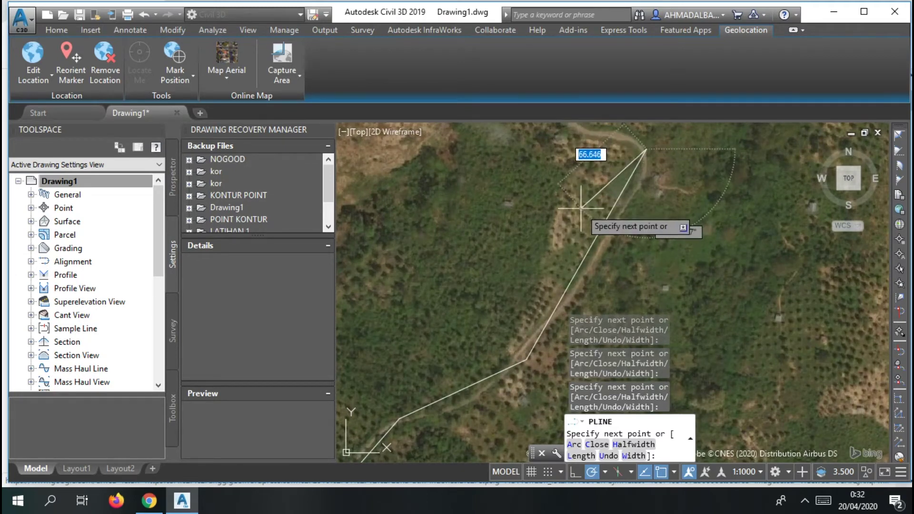
# Continue the polyline west-northwest around the sharp bend, north past the cloud patch, and northeast to the track's eastward turn.
pyautogui.moveTo(549, 140); pyautogui.dragTo(582, 197, button='middle')
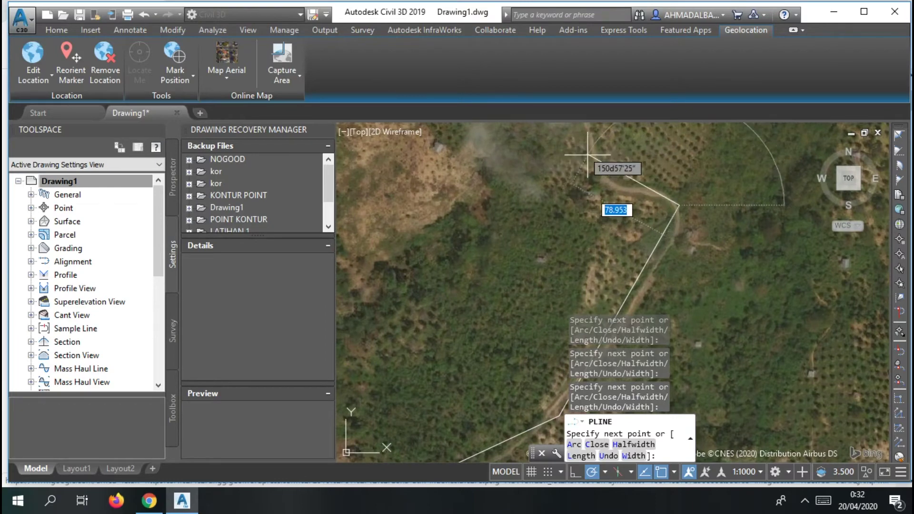
pyautogui.scroll(2, 595, 171)
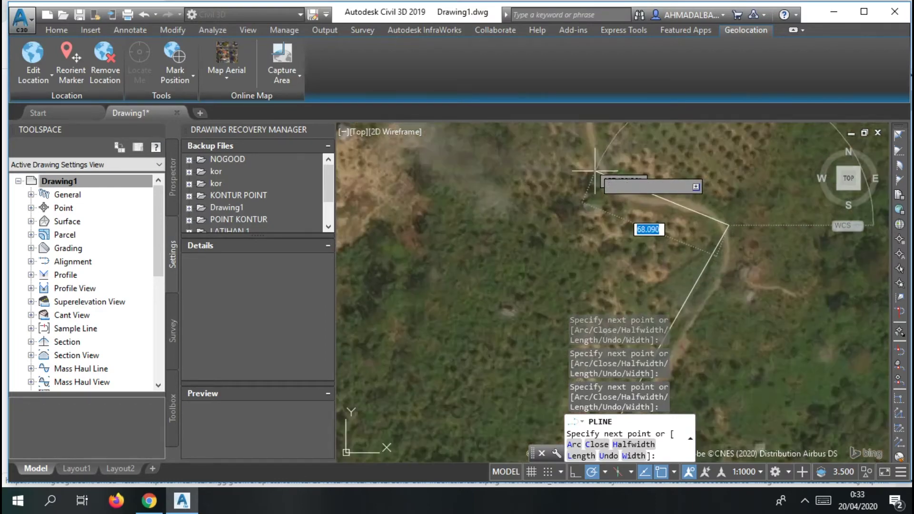
pyautogui.scroll(-5, 630, 249)
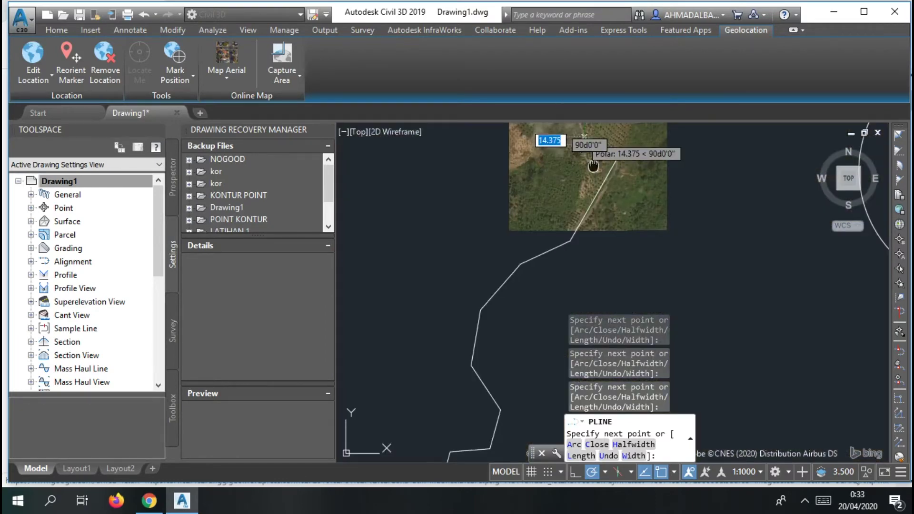
pyautogui.scroll(6, 630, 249)
pyautogui.scroll(-4, 633, 260)
pyautogui.moveTo(635, 261); pyautogui.dragTo(617, 199, button='middle')
pyautogui.click(609, 215)
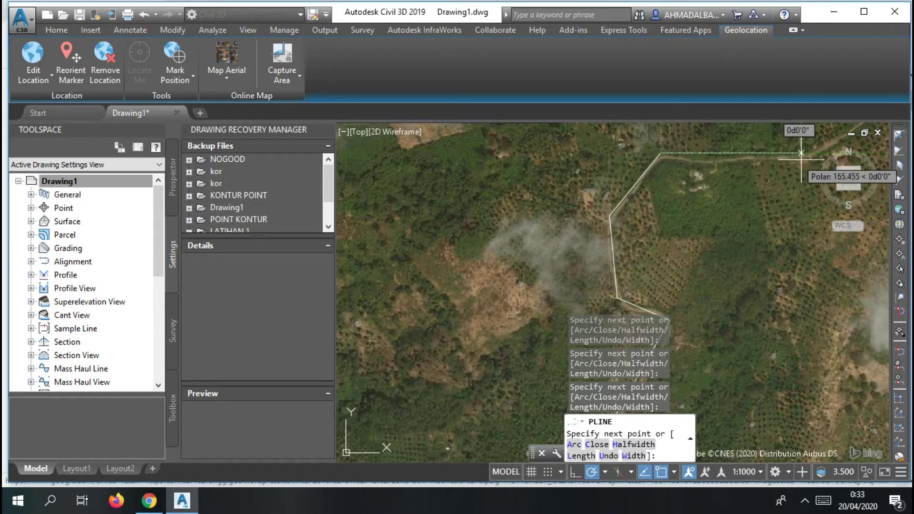
# Extend the polyline about 179 m east above the green field, then northeast along the track.
pyautogui.scroll(3, 808, 153)
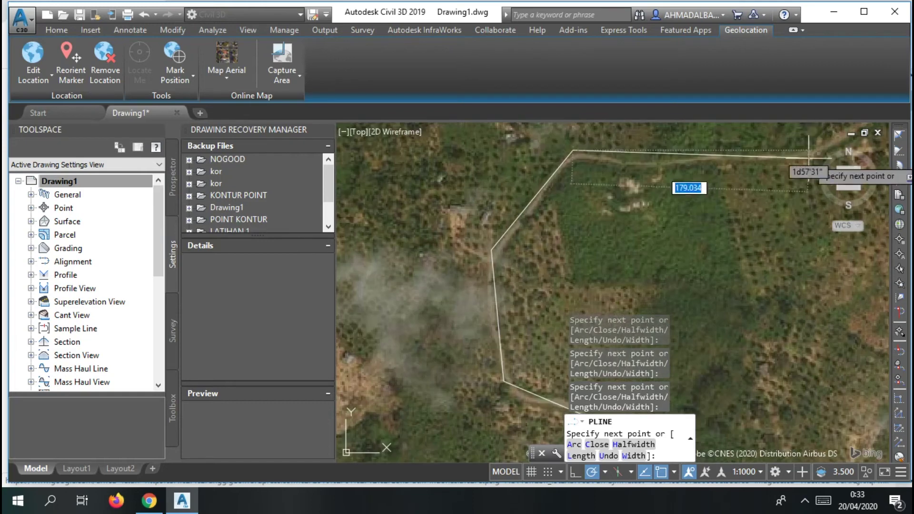
pyautogui.scroll(1, 809, 156)
pyautogui.click(809, 154)
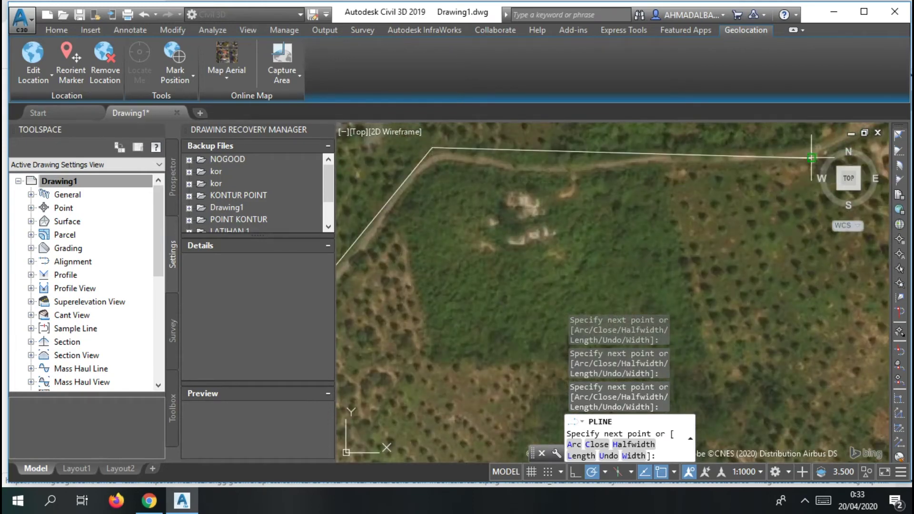
pyautogui.scroll(-4, 809, 153)
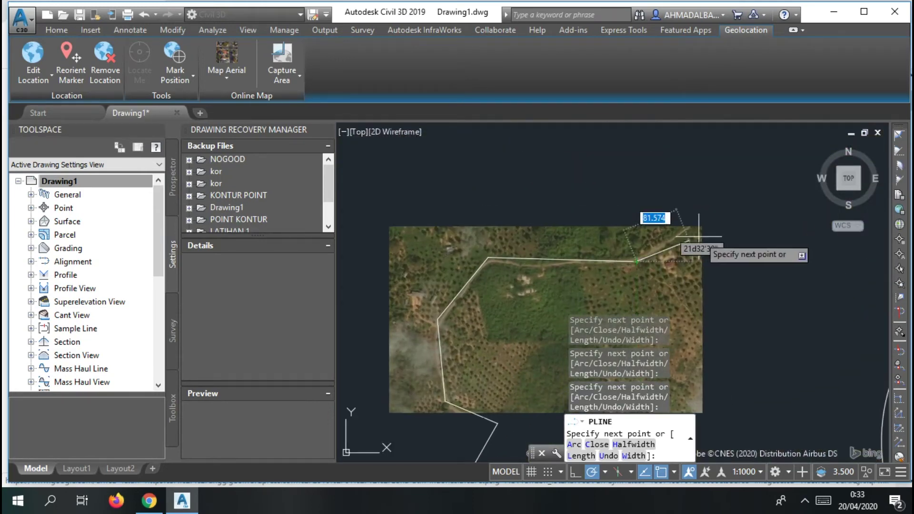
pyautogui.scroll(4, 703, 236)
pyautogui.scroll(3, 690, 206)
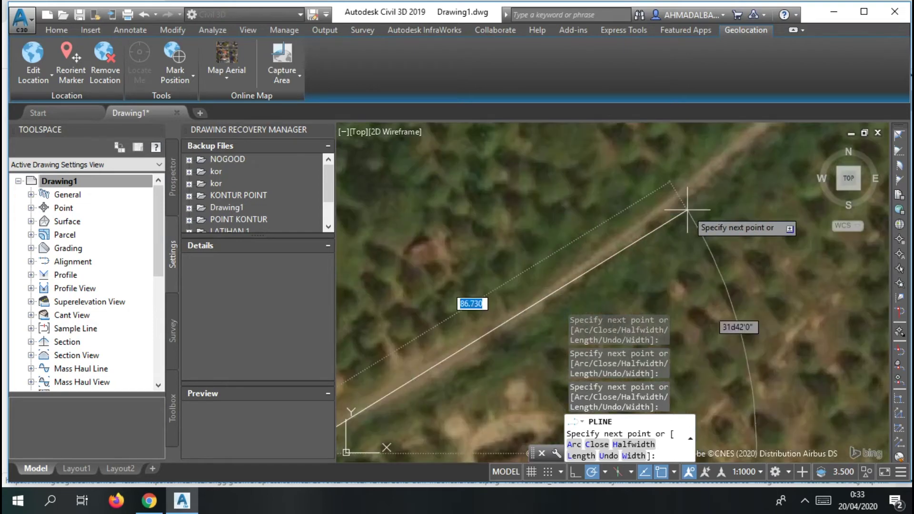
pyautogui.scroll(-4, 711, 157)
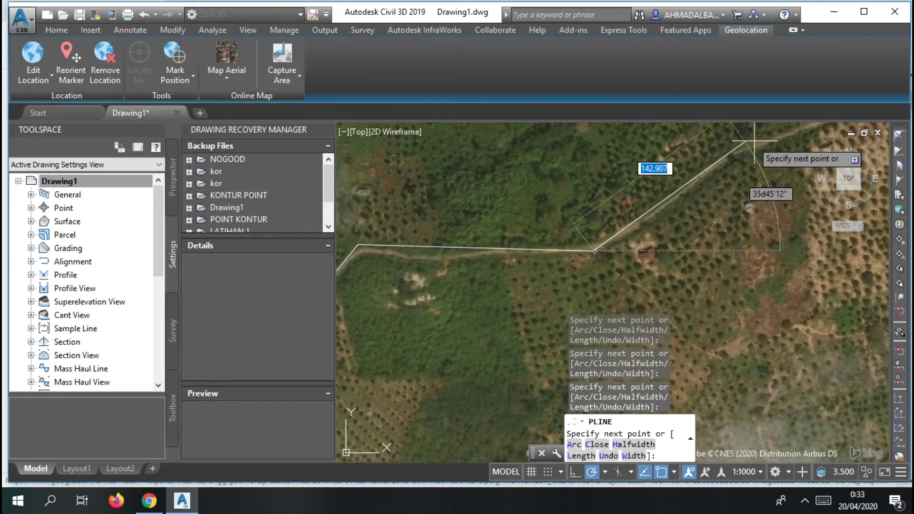
pyautogui.scroll(-4, 775, 153)
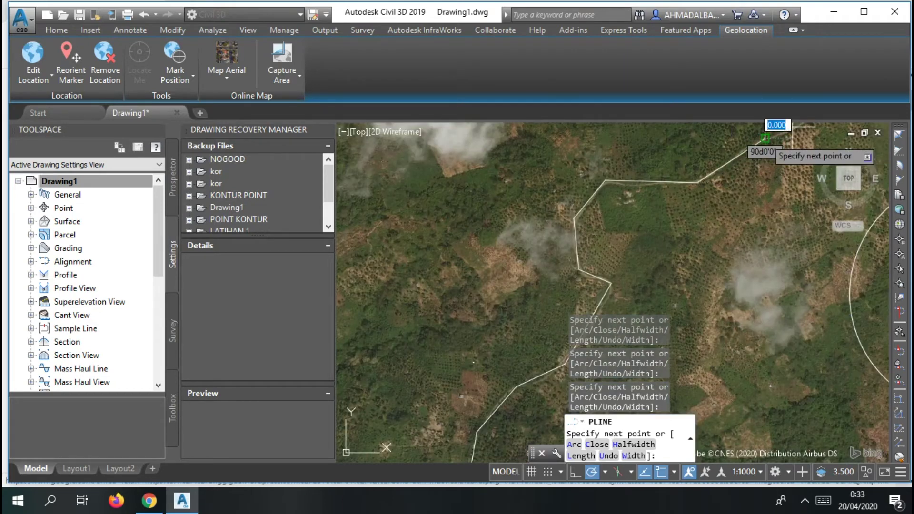
# Trace the remaining track northeast to the blue rectangle's east side and end the polyline there.
pyautogui.scroll(-5, 762, 143)
pyautogui.scroll(5, 700, 247)
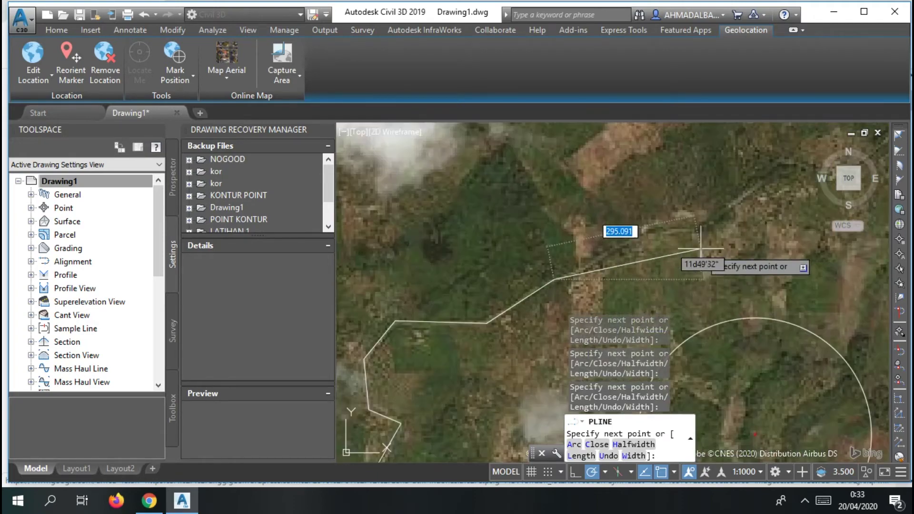
pyautogui.click(642, 233)
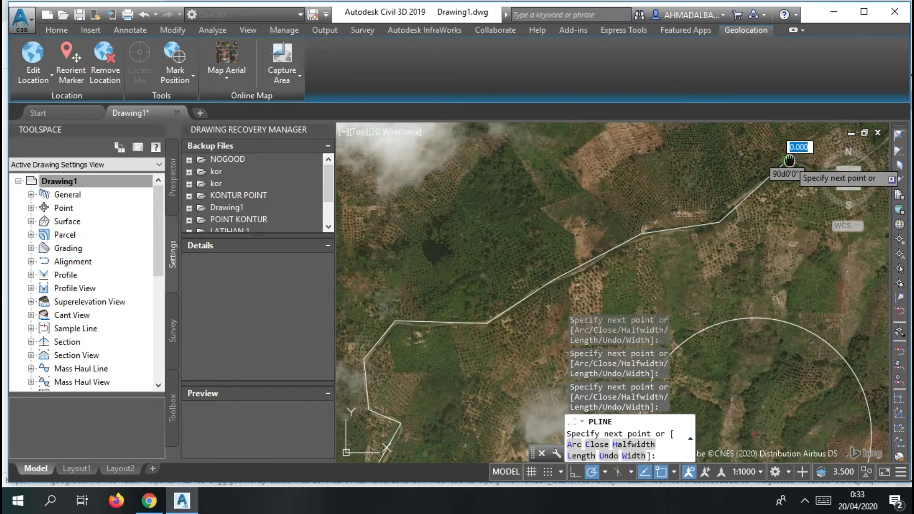
pyautogui.moveTo(789, 160); pyautogui.dragTo(664, 198, button='middle')
pyautogui.scroll(-2, 677, 211)
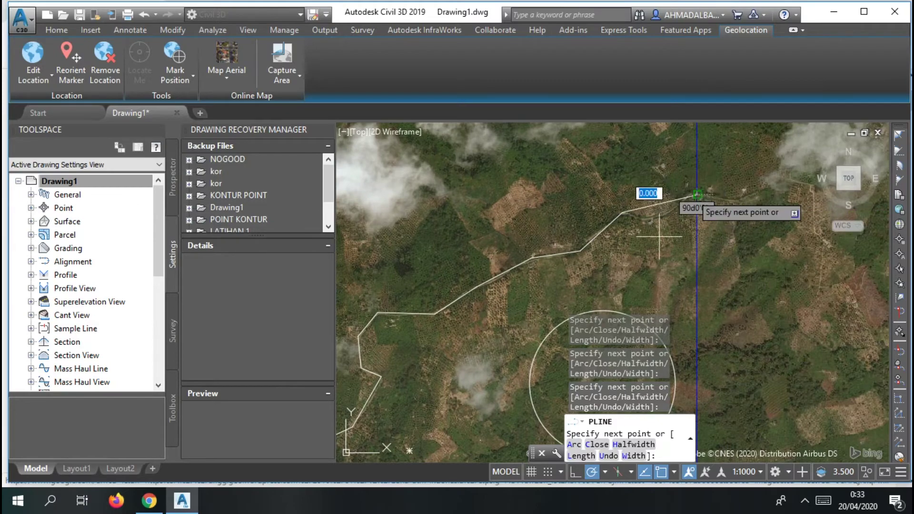
pyautogui.scroll(-2, 662, 236)
pyautogui.press('Escape')
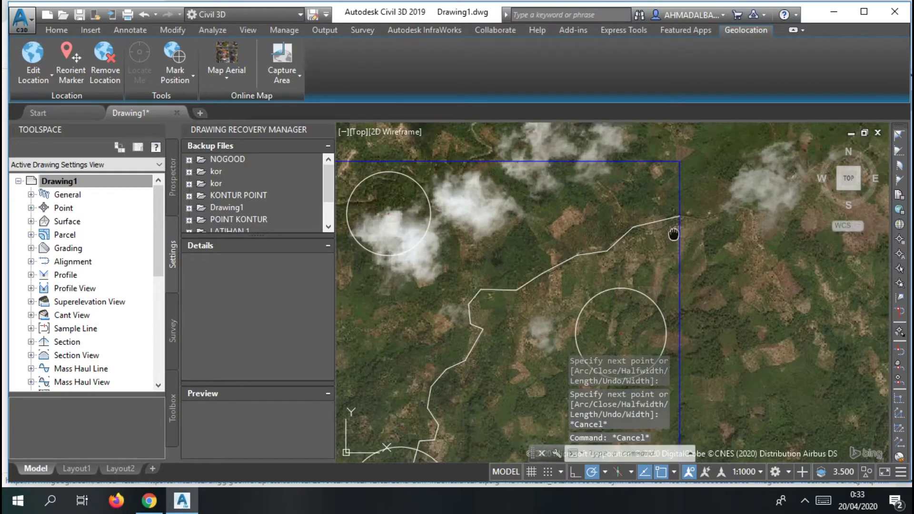
# Review the traced polyline against the aerial imagery, from the whole blue rectangle down to the stretch north of the southern circle.
pyautogui.moveTo(674, 233); pyautogui.dragTo(712, 103, button='middle')
pyautogui.scroll(-3, 538, 240)
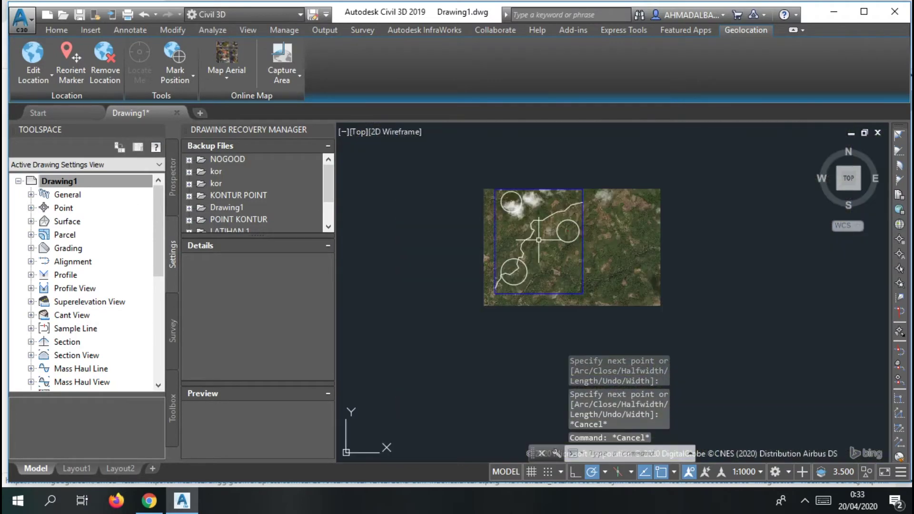
pyautogui.scroll(3, 539, 245)
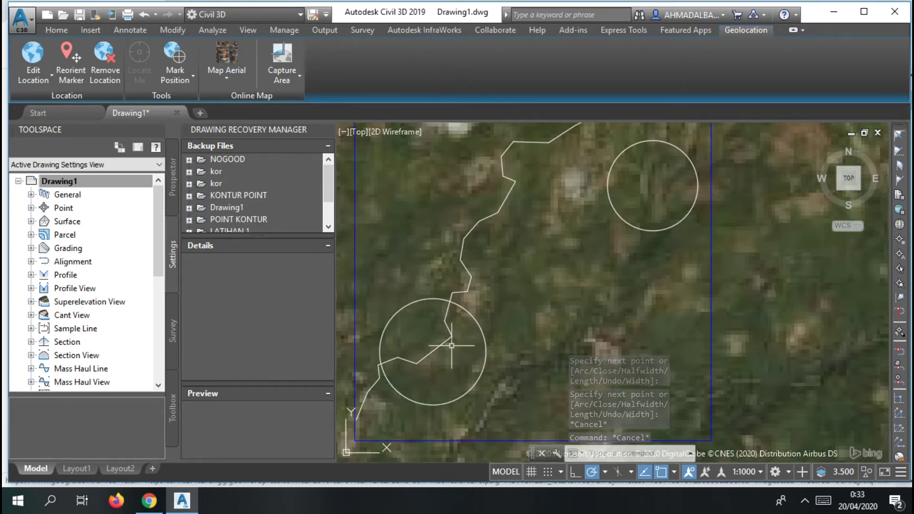
pyautogui.scroll(4, 478, 300)
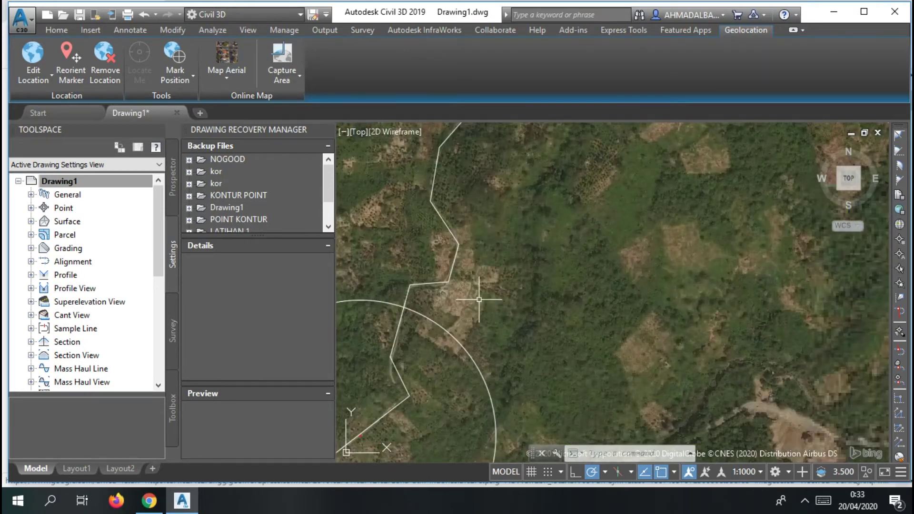
pyautogui.scroll(-5, 479, 299)
pyautogui.scroll(4, 490, 239)
pyautogui.moveTo(508, 189)
pyautogui.mouseDown(button='middle')
pyautogui.moveTo(508, 277)
pyautogui.moveTo(498, 240)
pyautogui.mouseUp(button='middle')
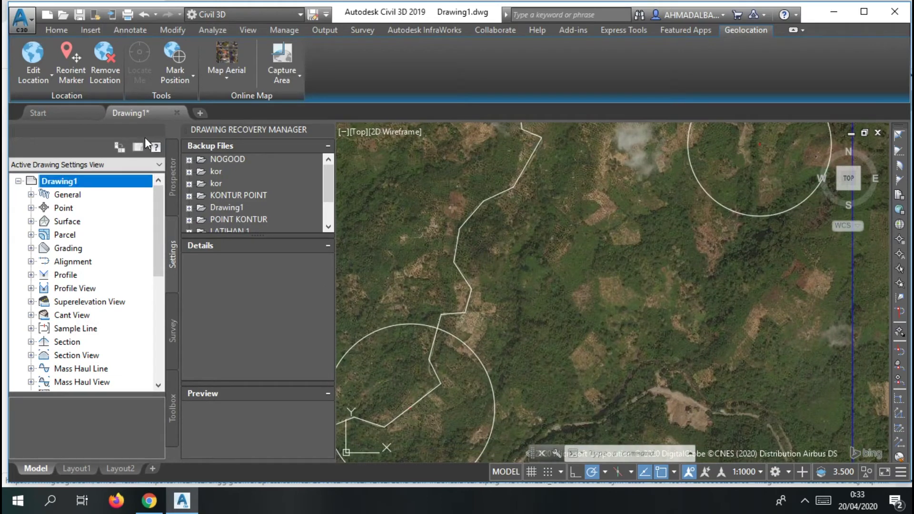
# Save the drawing as LAT 1 CIVIL 3D in the LATIHAN CIVIL 3D folder on the desktop, in AutoCAD 2018 Drawing format.
pyautogui.click(56, 30)
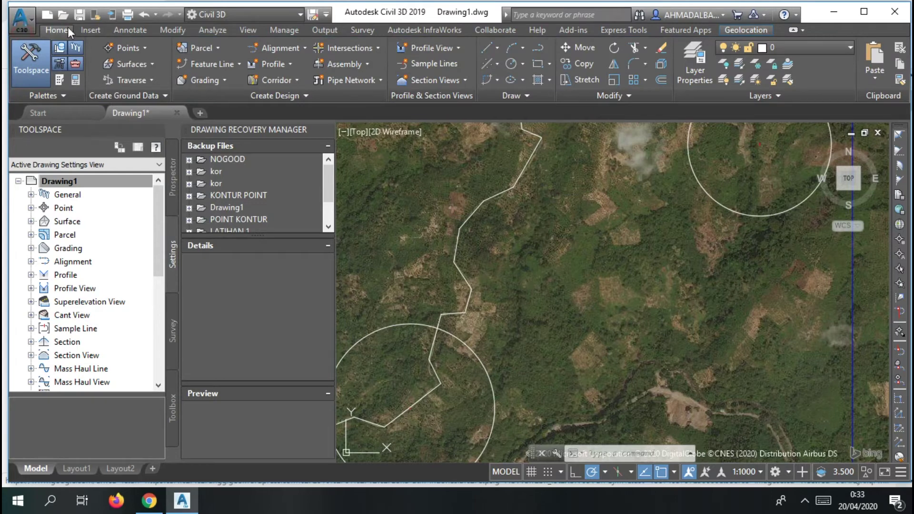
pyautogui.click(20, 19)
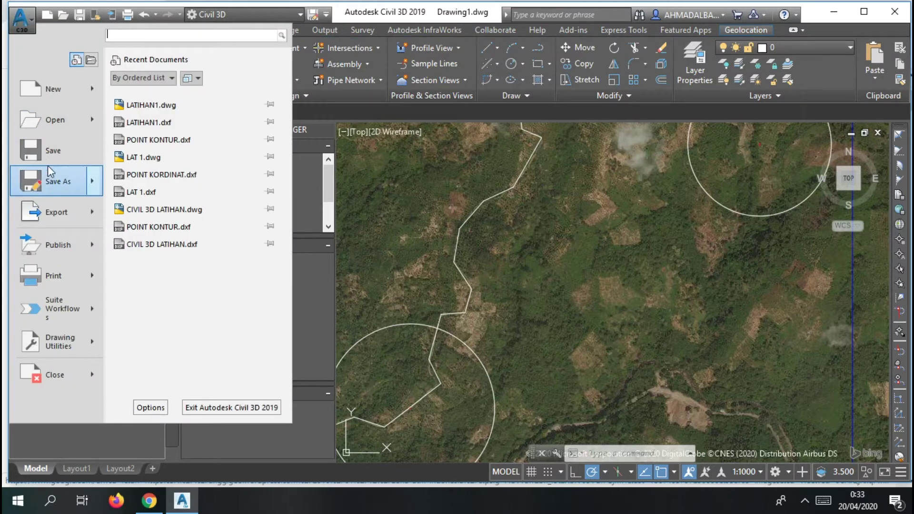
pyautogui.click(330, 114)
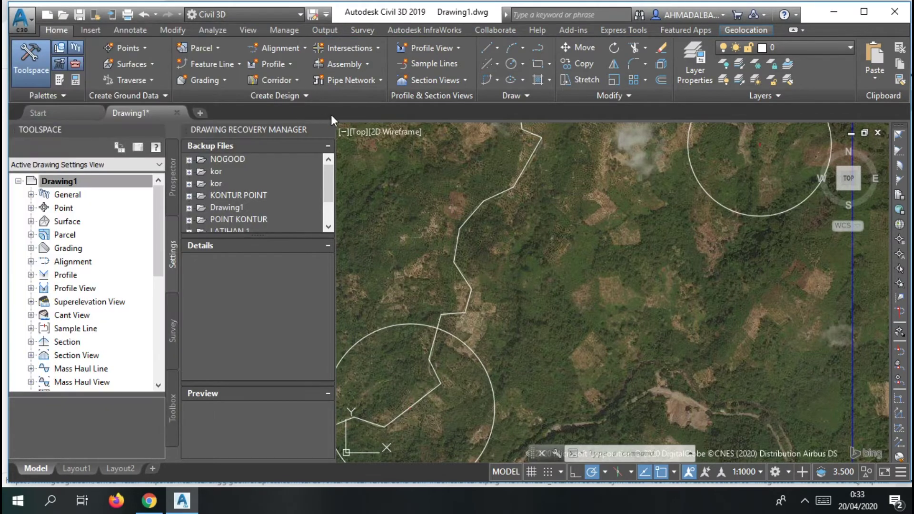
pyautogui.hotkey('ctrl', 's')
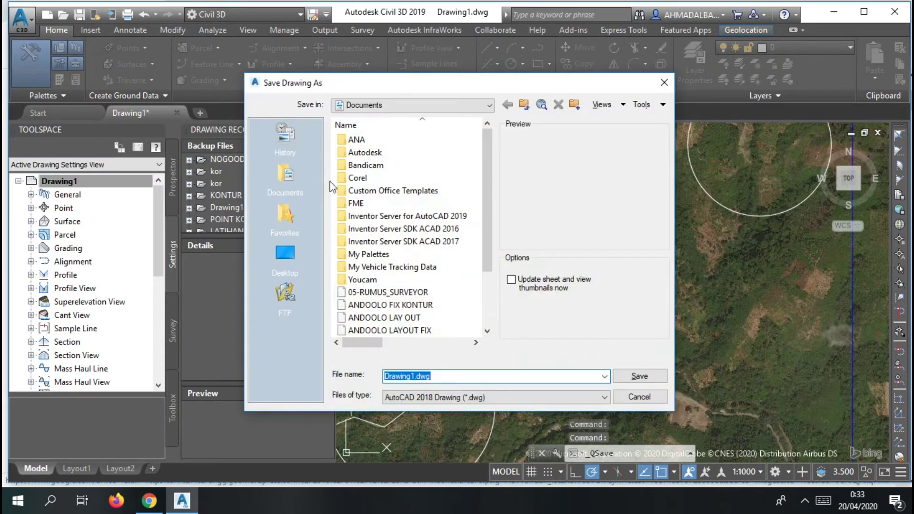
pyautogui.click(287, 258)
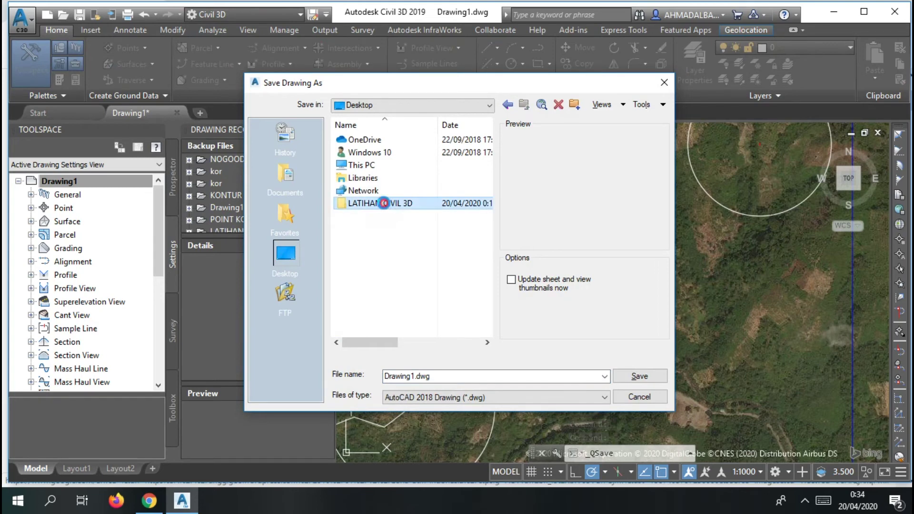
pyautogui.doubleClick(371, 202)
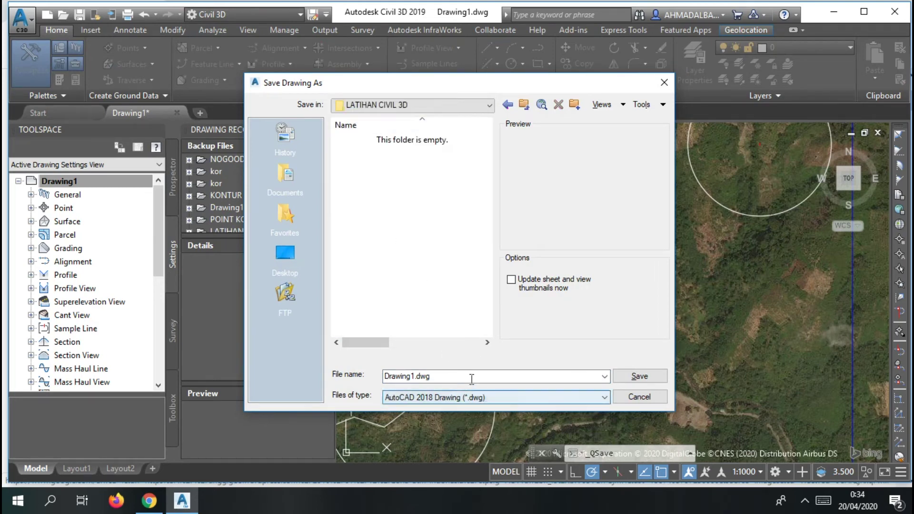
pyautogui.moveTo(454, 376); pyautogui.dragTo(304, 390)
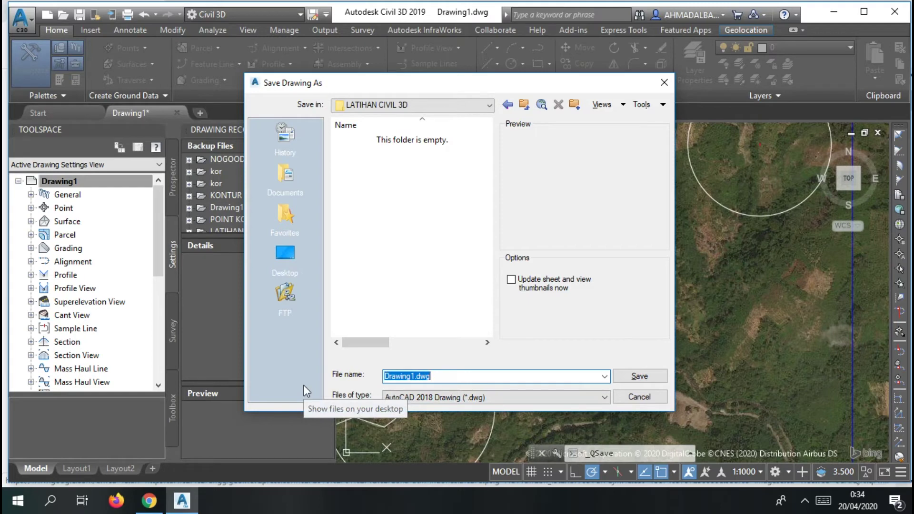
pyautogui.write('LAT 1 CIVIL 3D')
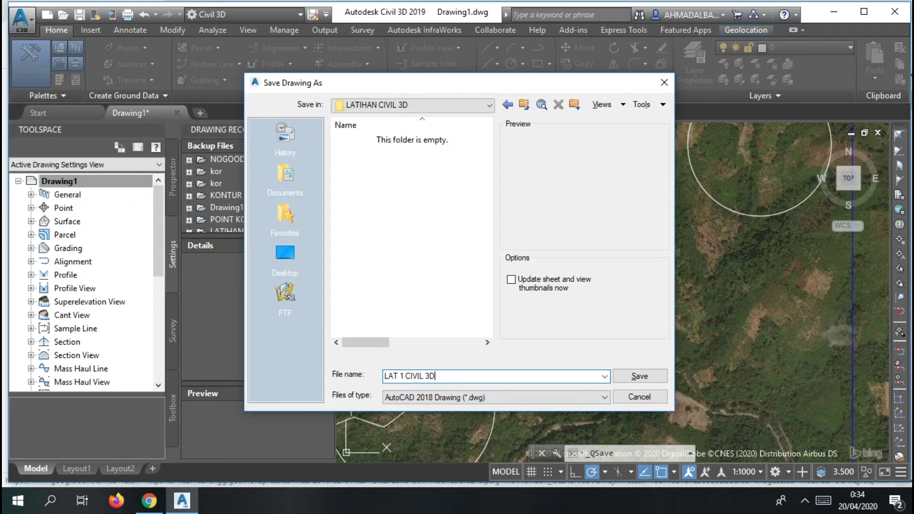
pyautogui.press('Return')
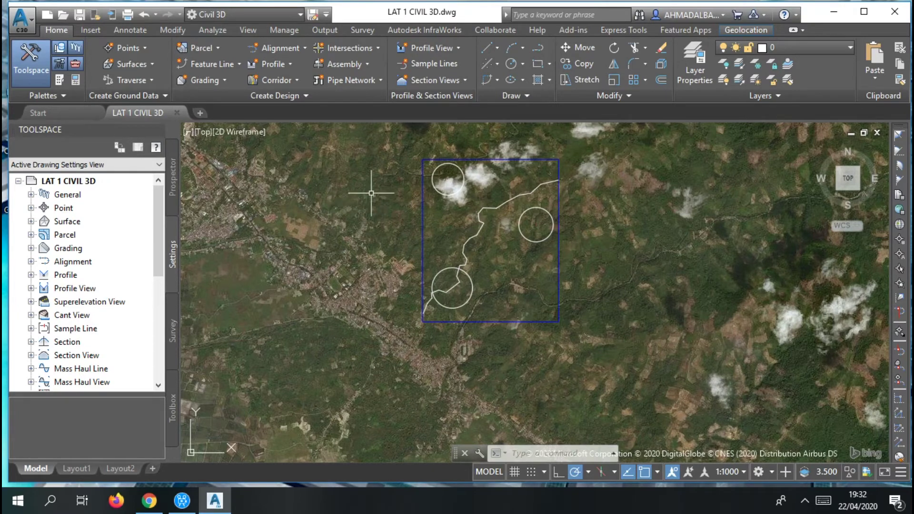
# Set up a Save As copy of the drawing in the LATIHAN CIVIL 3D folder with the AutoCAD 2018 DXF file type.
pyautogui.click(28, 24)
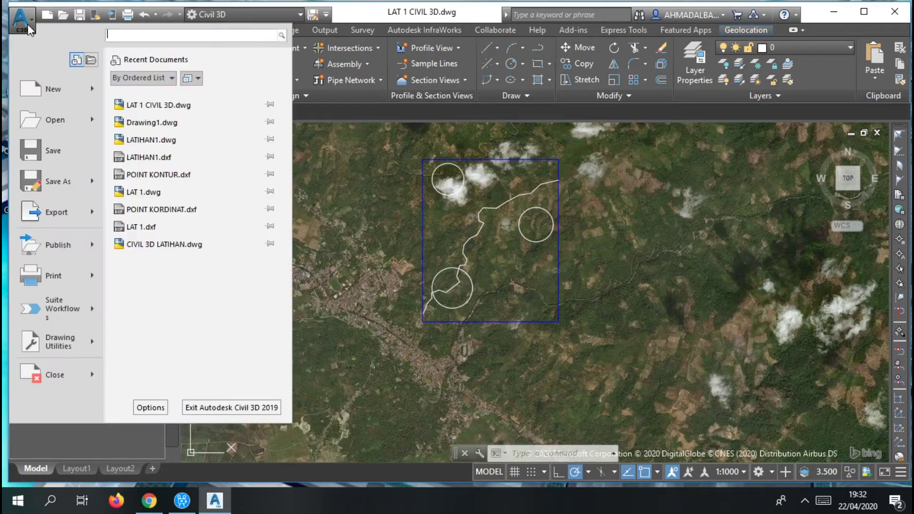
pyautogui.click(58, 183)
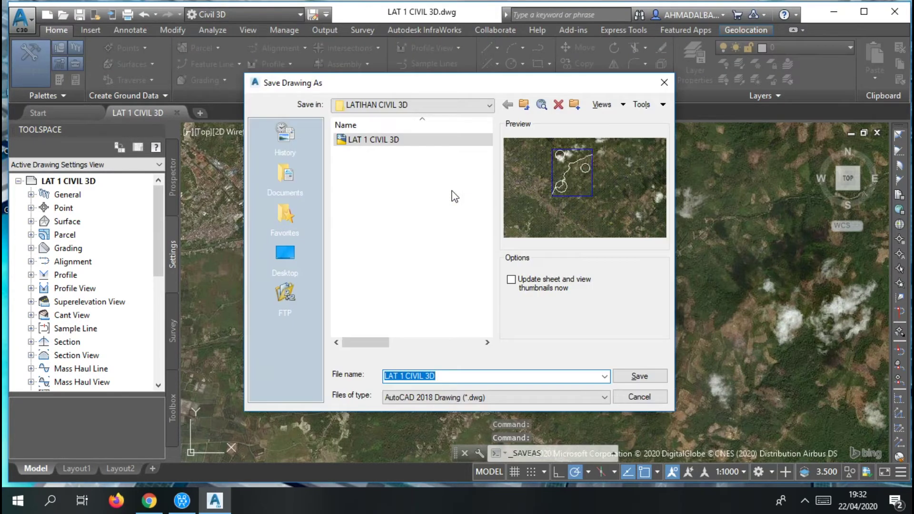
pyautogui.click(468, 399)
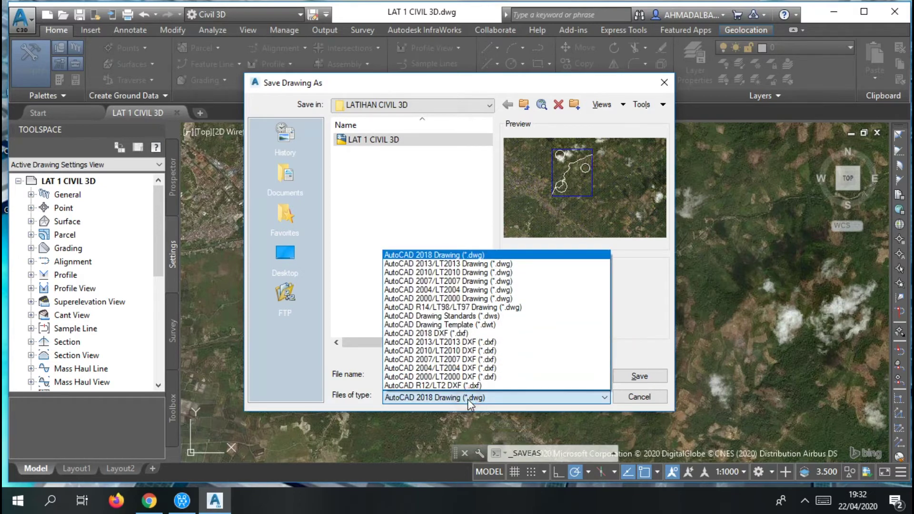
pyautogui.click(449, 333)
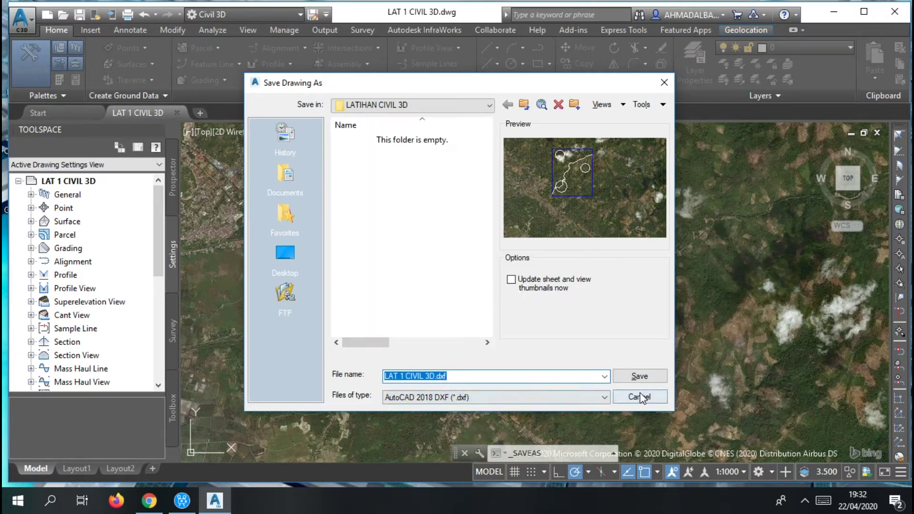
# Save the drawing as LAT 1 CIVIL 3D.dxf in AutoCAD 2018 DXF format and close it without saving it again in drawing format.
pyautogui.click(639, 376)
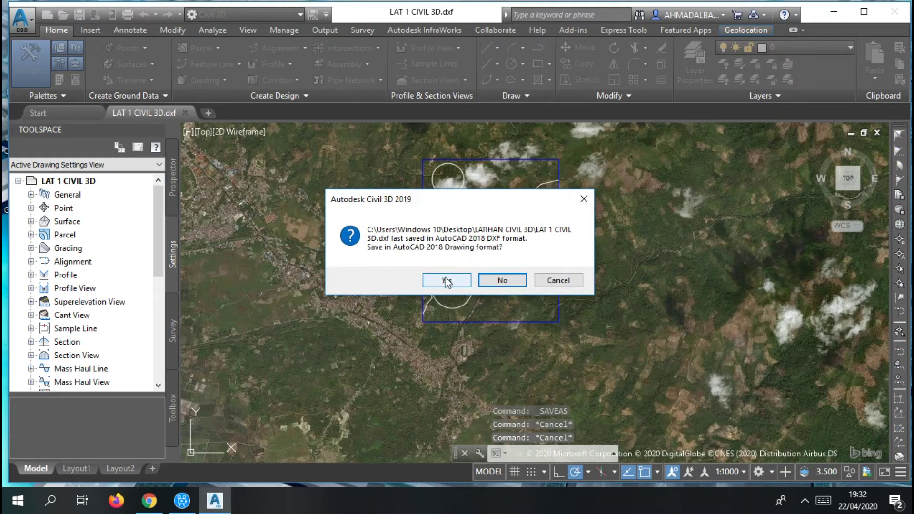
pyautogui.click(448, 282)
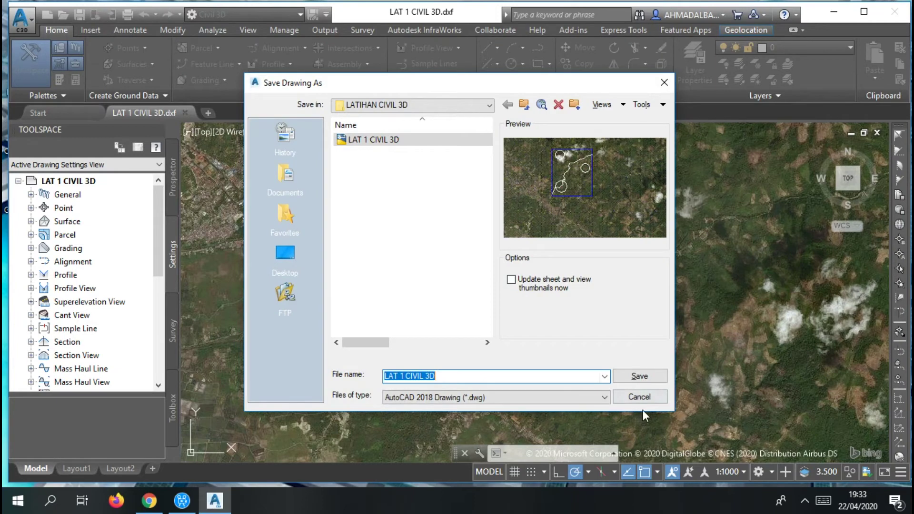
pyautogui.click(639, 396)
pyautogui.click(185, 113)
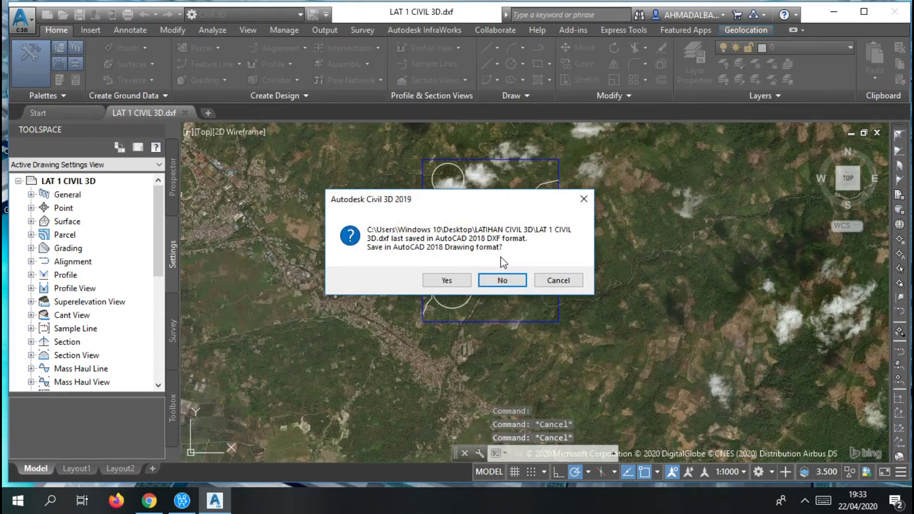
pyautogui.click(505, 284)
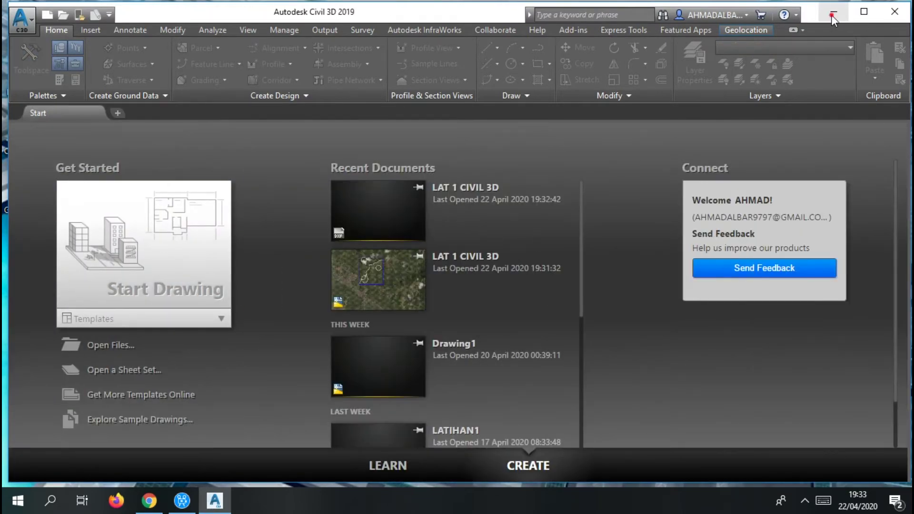
# Minimize Civil 3D, refresh the desktop, and move the Global Mapper 20 shortcut to the middle of the desktop.
pyautogui.click(831, 15)
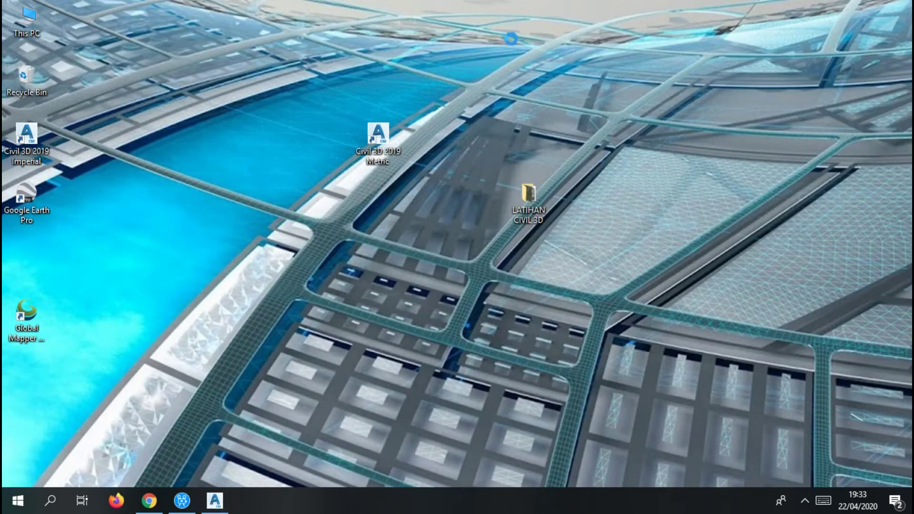
pyautogui.rightClick(503, 26)
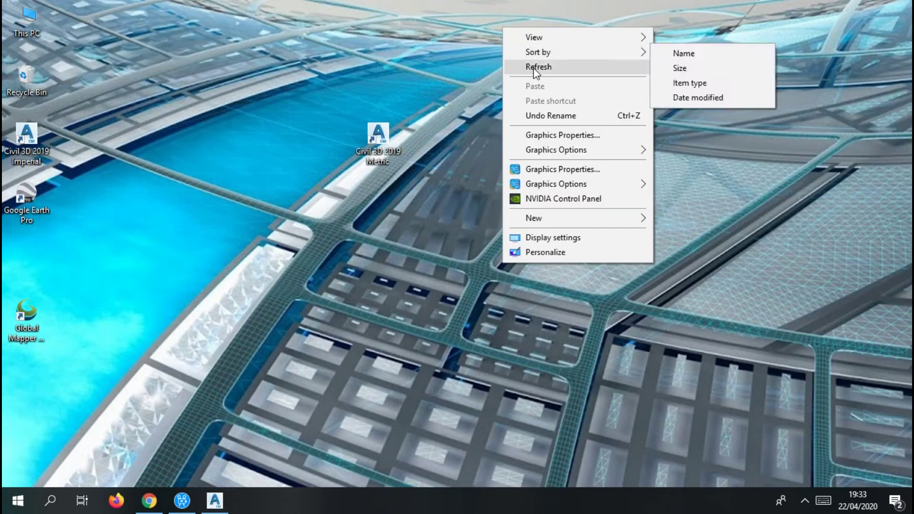
pyautogui.click(512, 66)
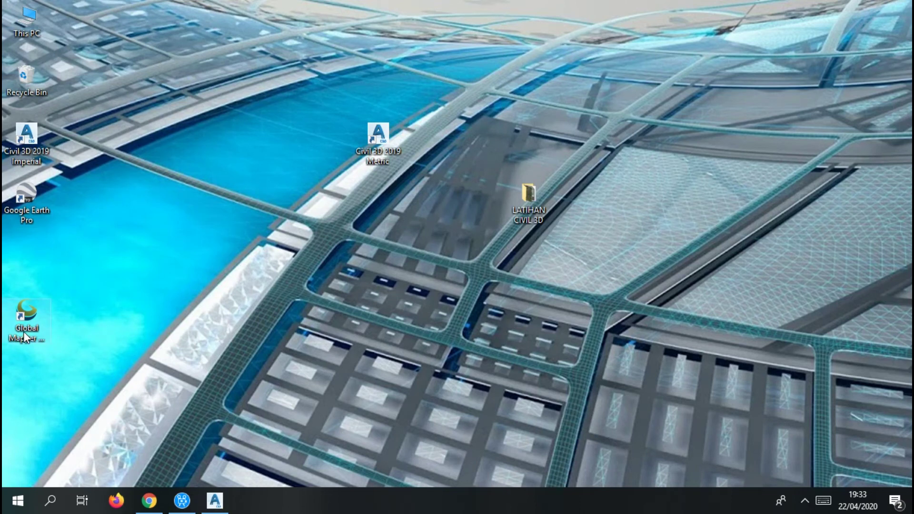
pyautogui.moveTo(20, 329); pyautogui.dragTo(312, 305)
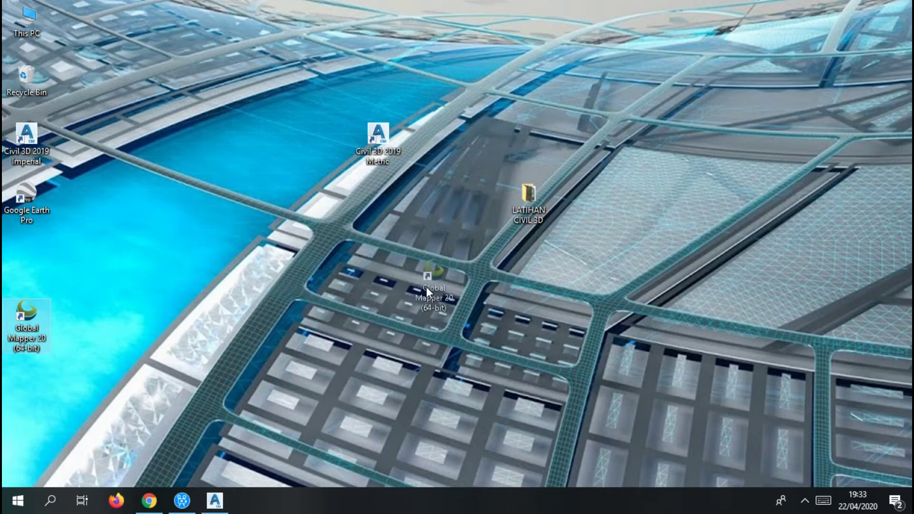
pyautogui.moveTo(427, 286); pyautogui.dragTo(426, 285)
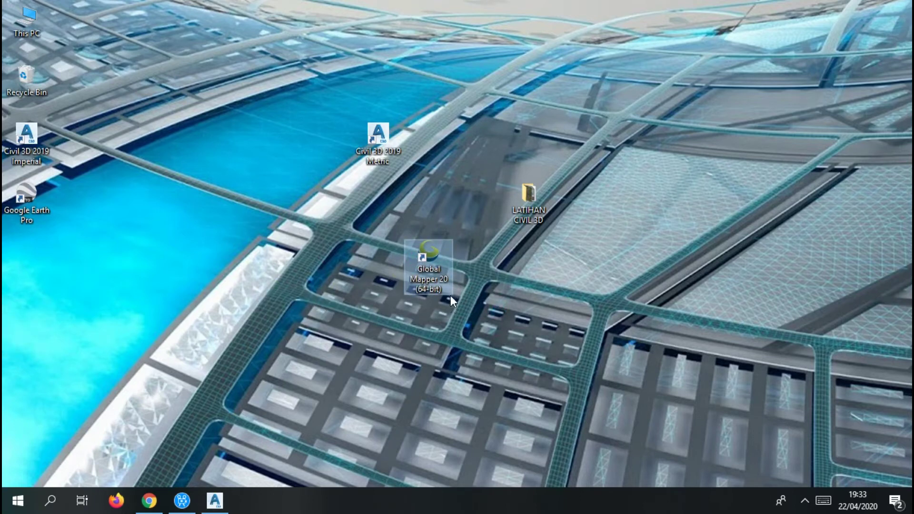
pyautogui.click(469, 285)
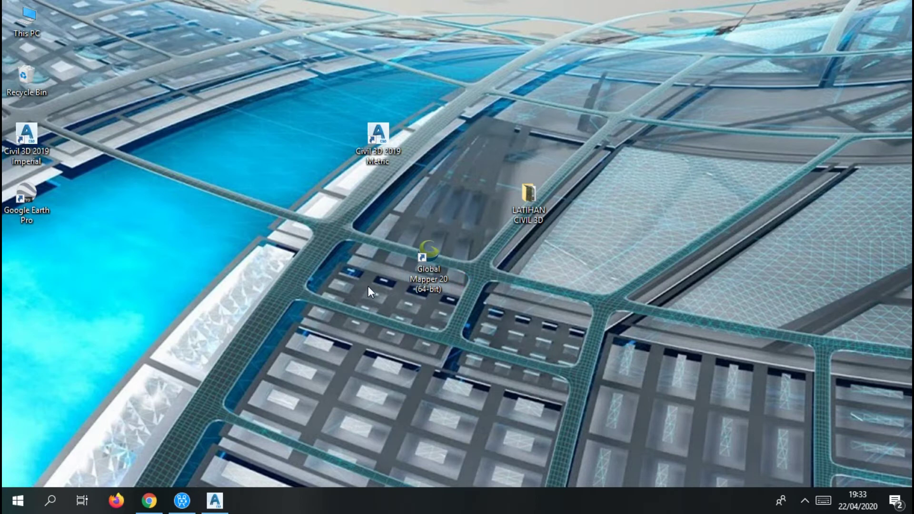
pyautogui.click(446, 270)
pyautogui.click(413, 181)
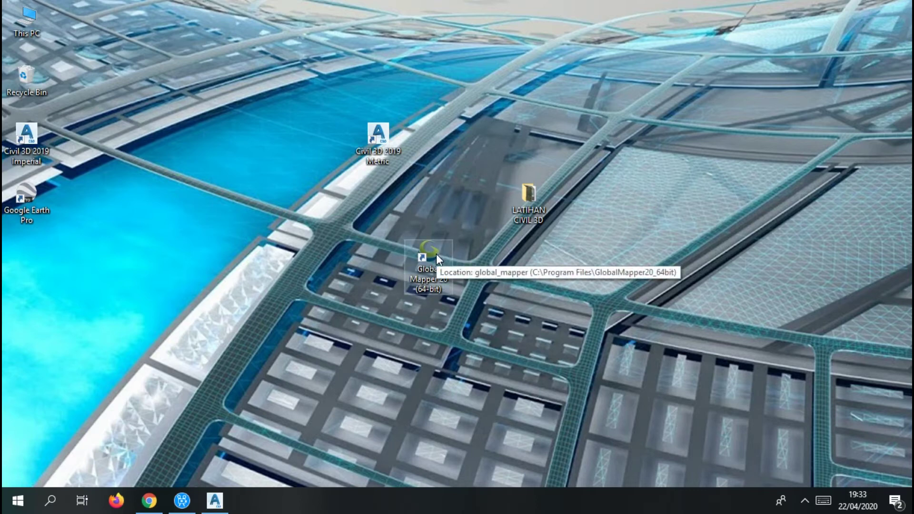
pyautogui.click(428, 268)
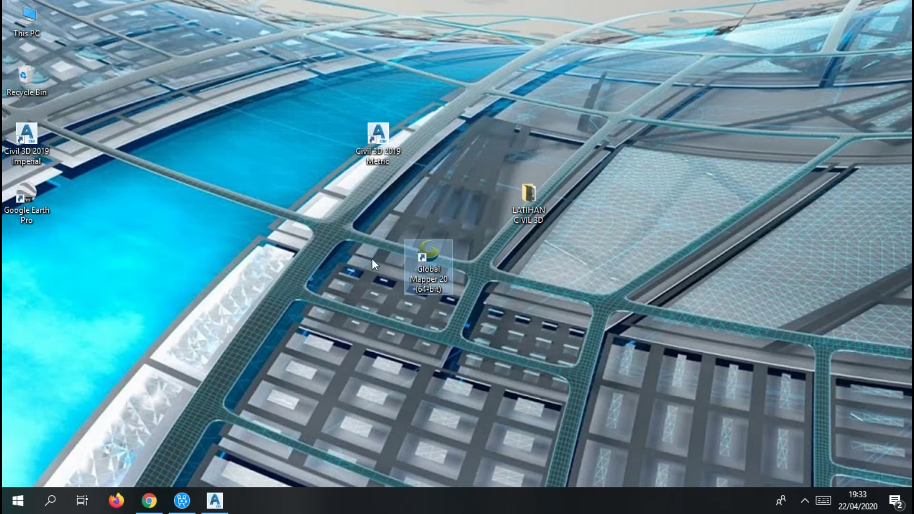
pyautogui.click(402, 216)
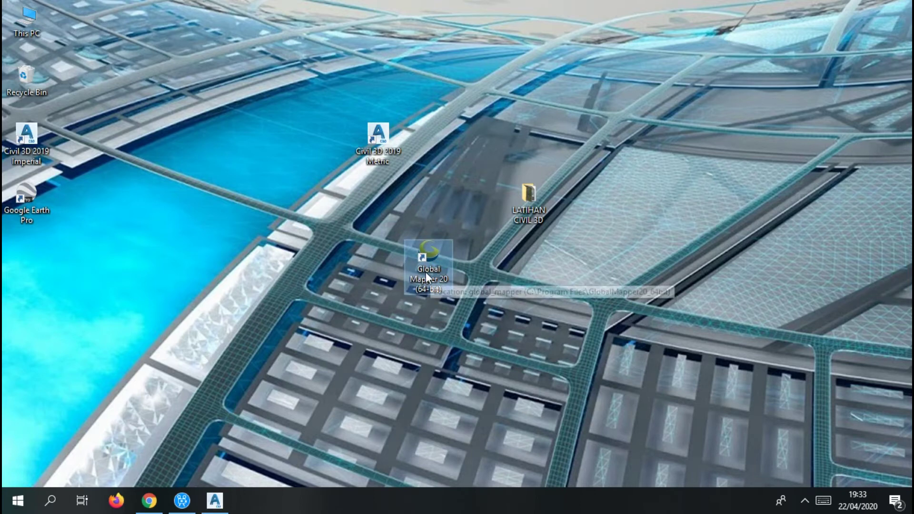
# Launch Global Mapper 20 and open the data file LAT 1 CIVIL 3D.dxf from the LATIHAN CIVIL 3D folder.
pyautogui.doubleClick(438, 262)
pyautogui.click(483, 265)
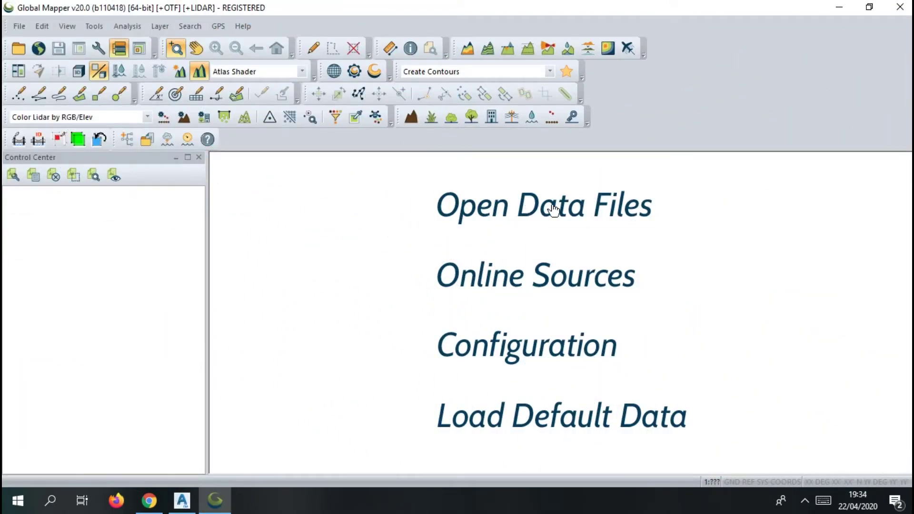
pyautogui.click(614, 210)
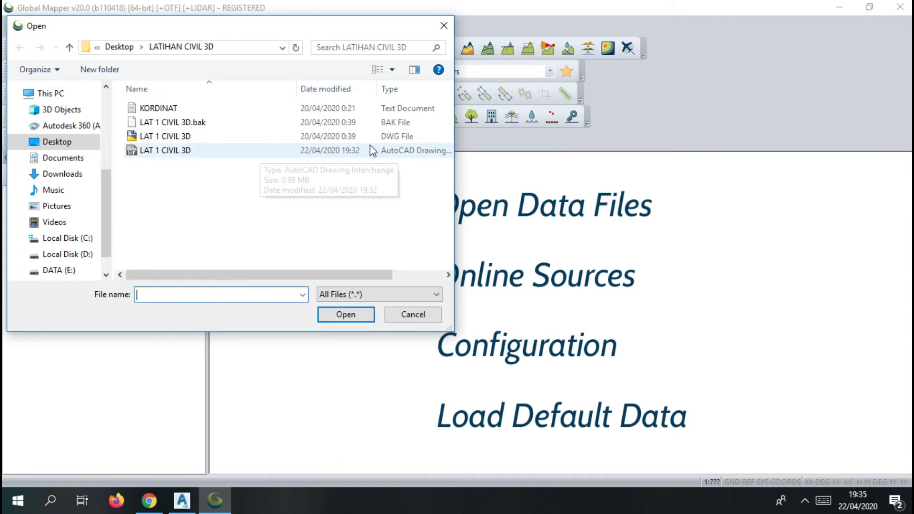
pyautogui.click(253, 153)
pyautogui.click(345, 315)
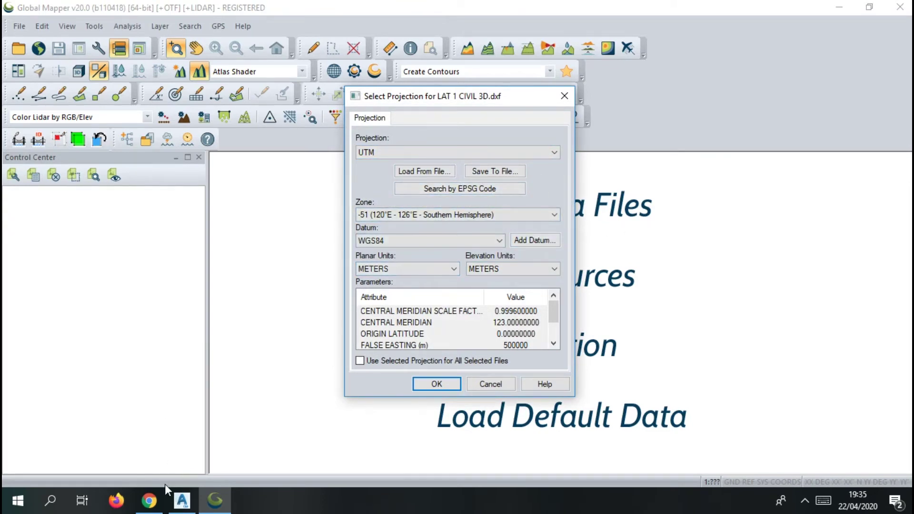
# Switch to Chrome and examine the Indonesia UTM zone map in the "zona utm indonesia" image results, returning to Global Mapper.
pyautogui.click(148, 508)
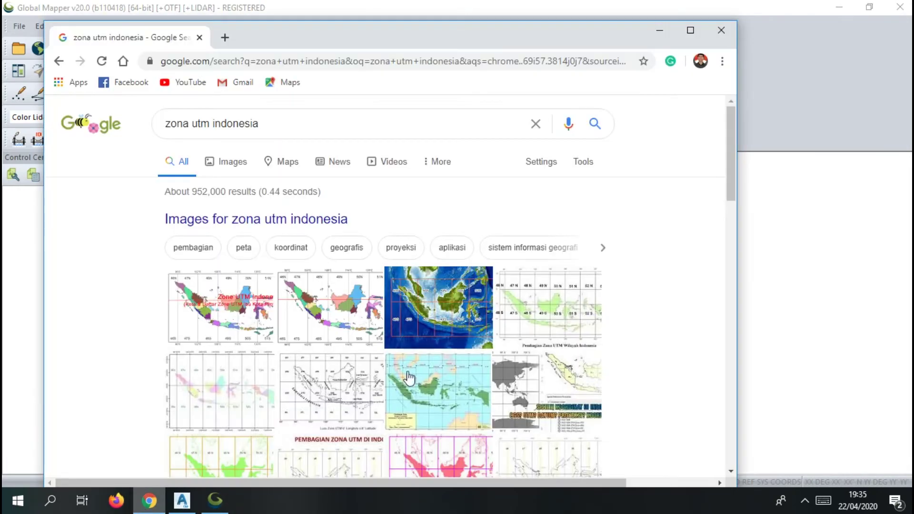
pyautogui.click(433, 316)
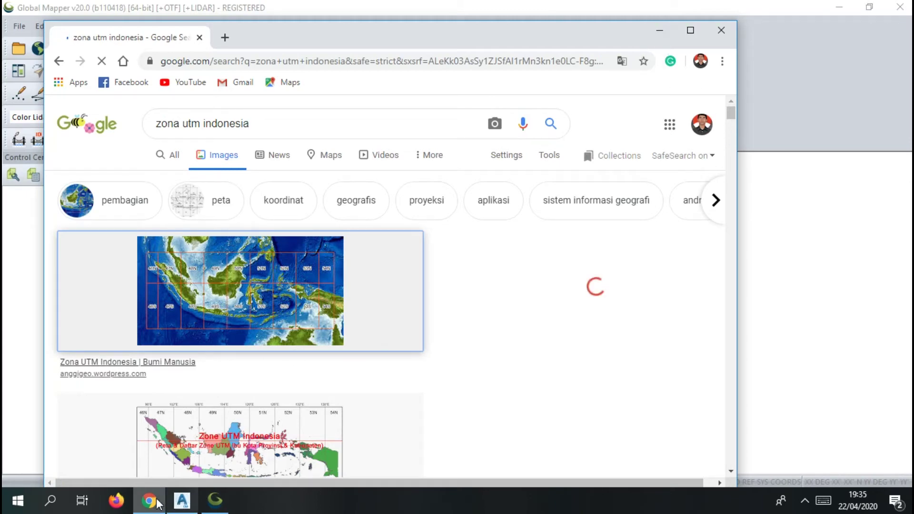
pyautogui.click(211, 502)
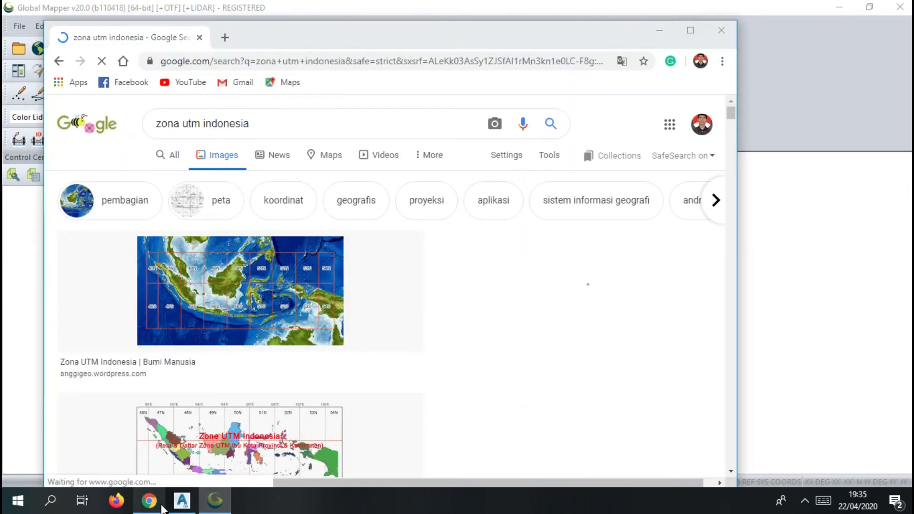
pyautogui.click(149, 501)
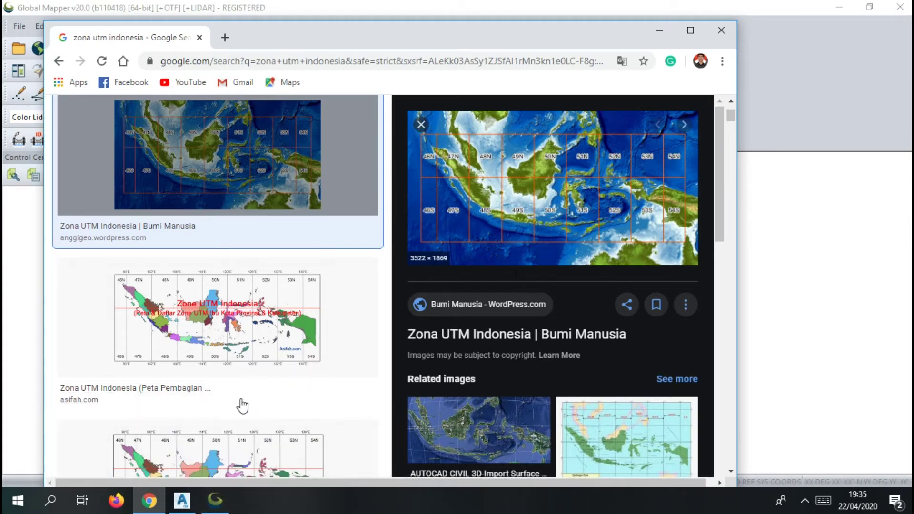
pyautogui.click(215, 500)
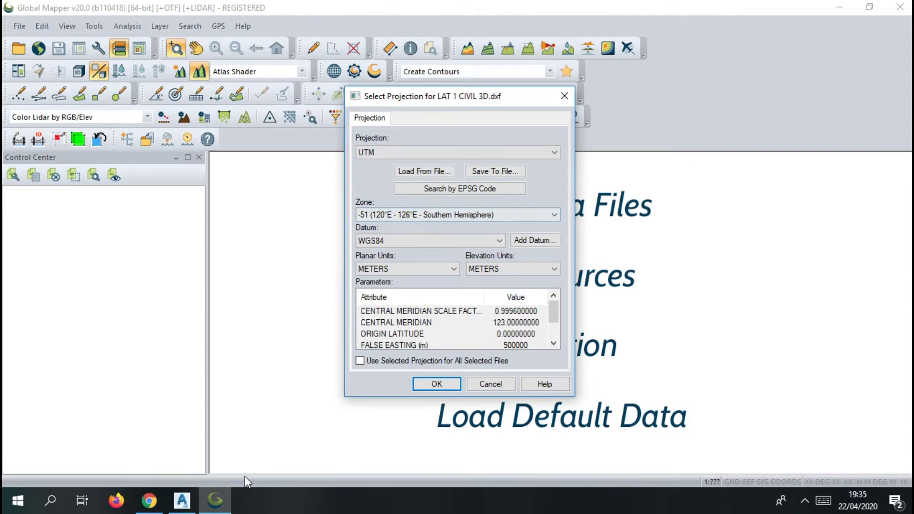
pyautogui.moveTo(208, 507)
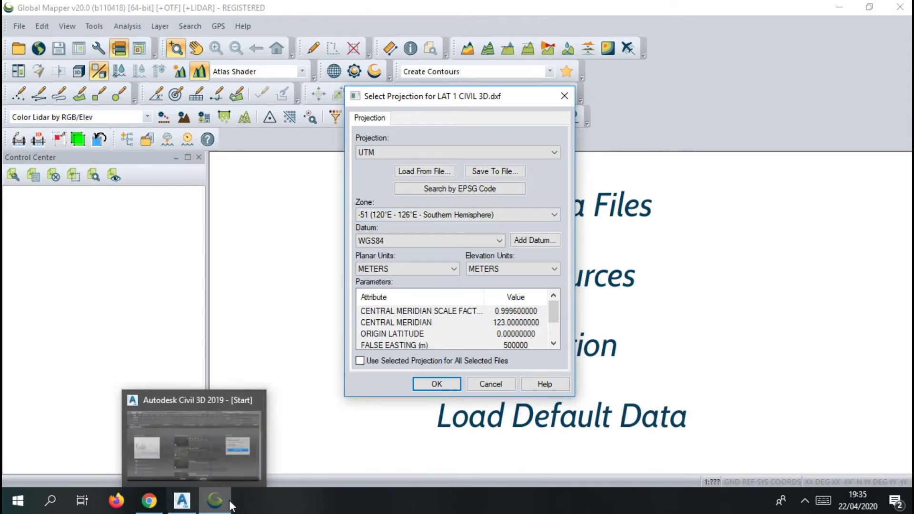
pyautogui.moveTo(148, 508)
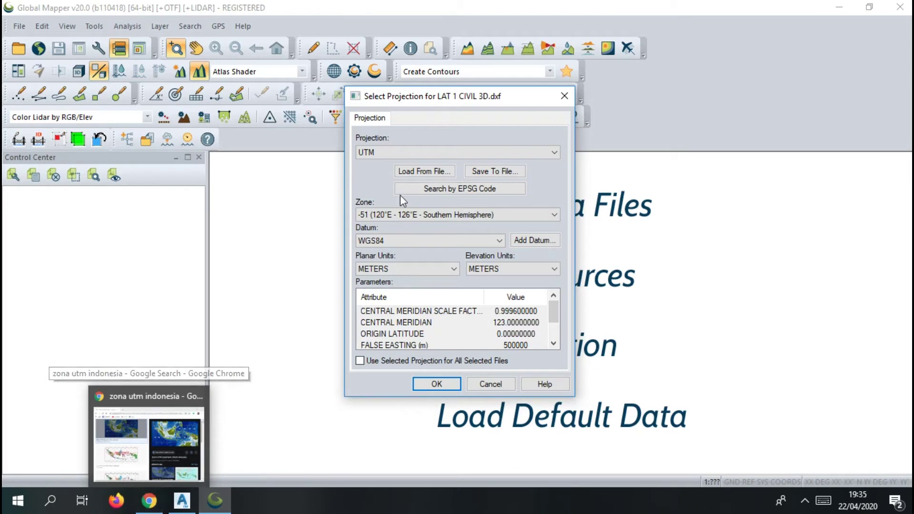
# Load the DXF with UTM projection, zone -51 (120°E - 126°E - Southern Hemisphere), WGS84 datum and meters for planar and elevation units.
pyautogui.click(423, 214)
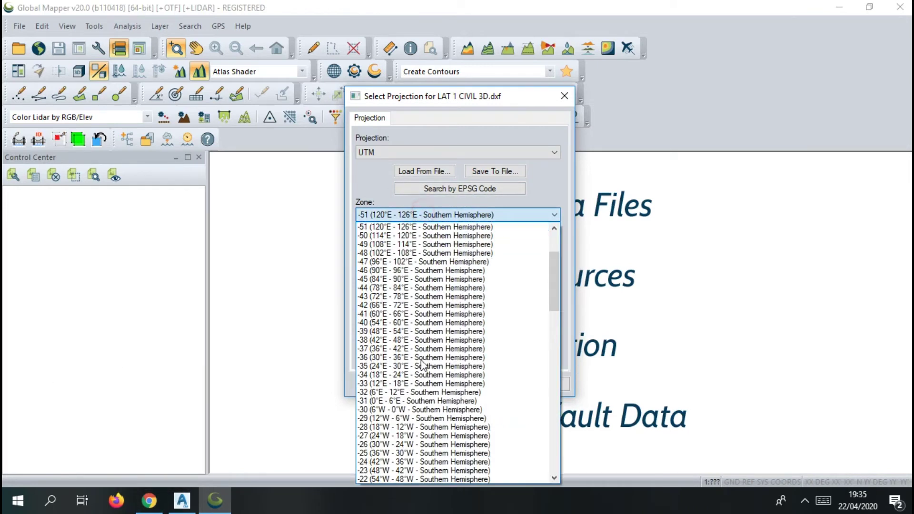
pyautogui.click(438, 226)
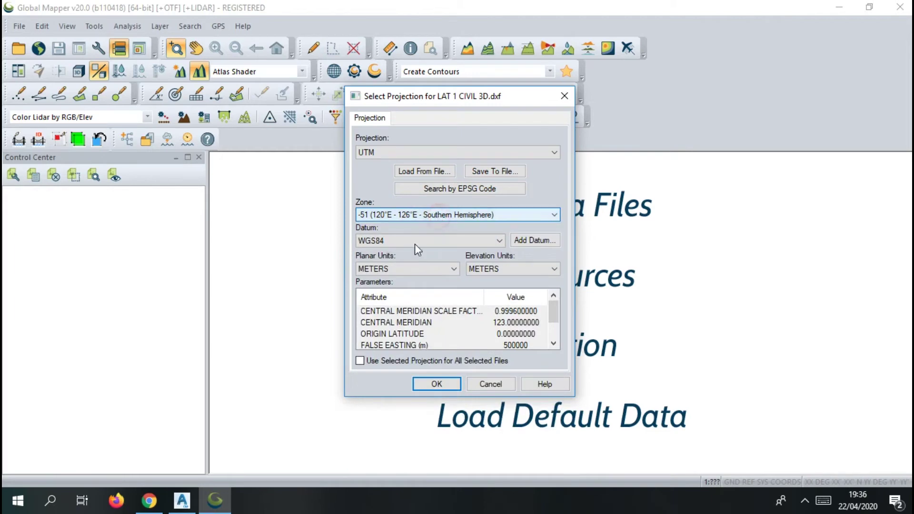
pyautogui.click(149, 500)
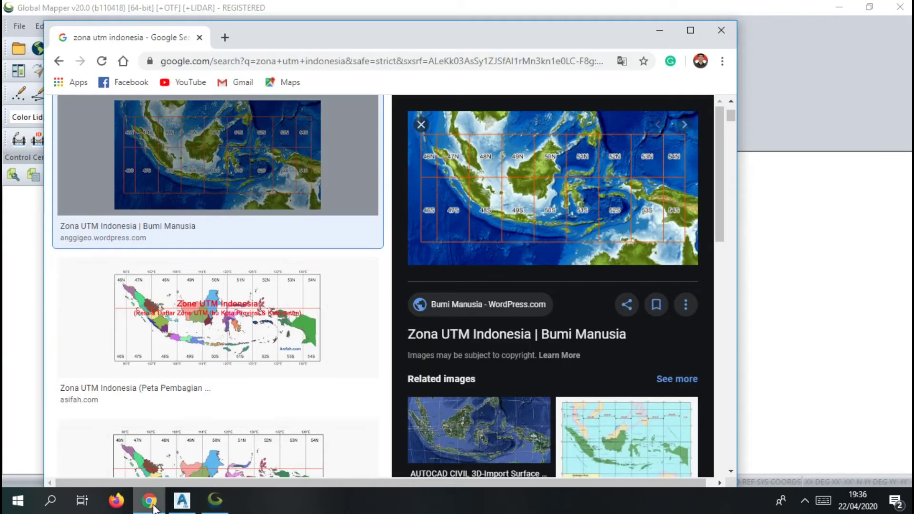
pyautogui.click(215, 500)
pyautogui.click(393, 157)
pyautogui.click(394, 156)
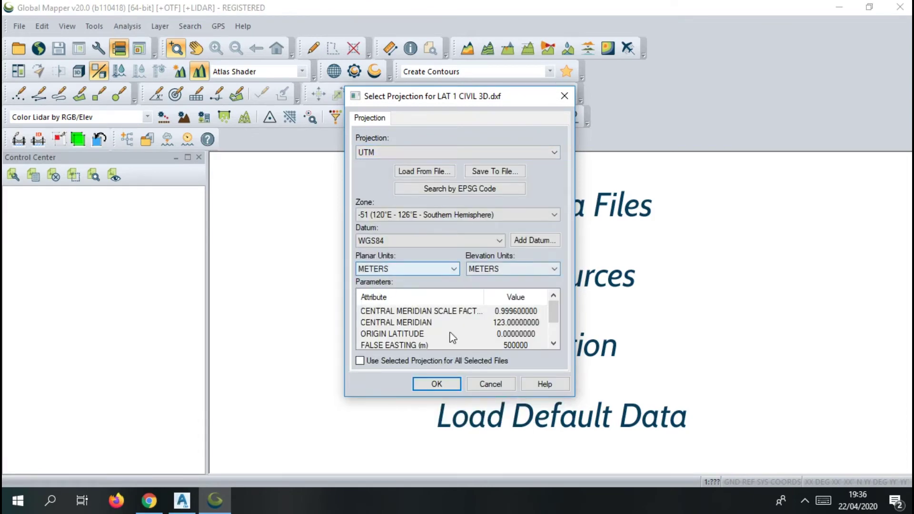
pyautogui.click(438, 385)
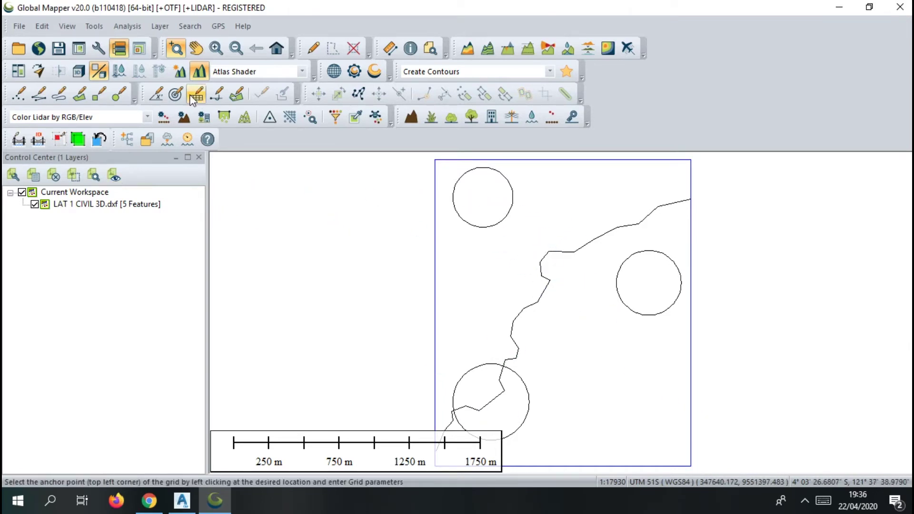
# Download SRTM Worldwide Elevation Data (1-arc-second Resolution, SRTM Plus V3) from the online sources for the current screen bounds.
pyautogui.click(39, 49)
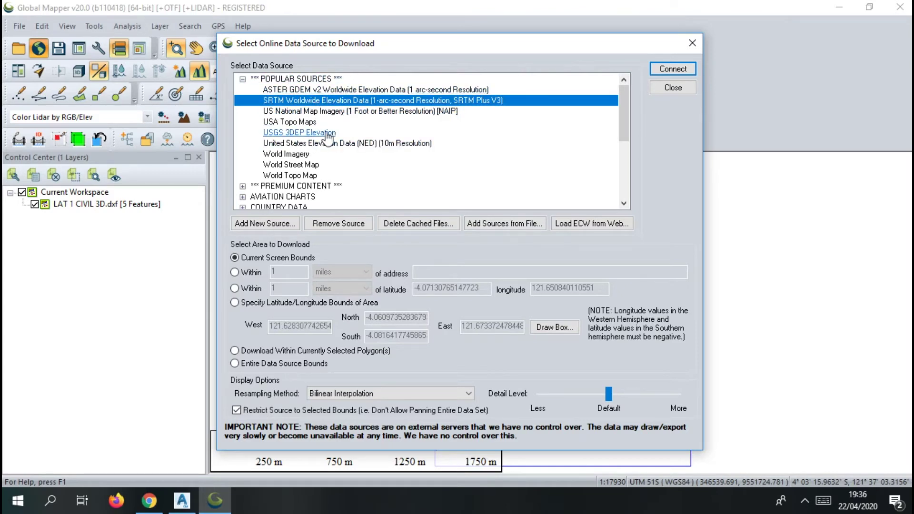
pyautogui.click(366, 144)
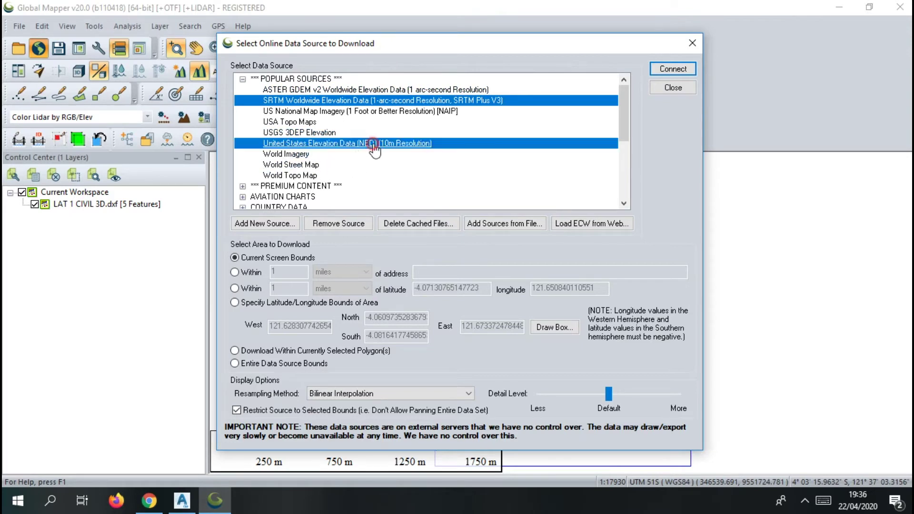
pyautogui.click(288, 154)
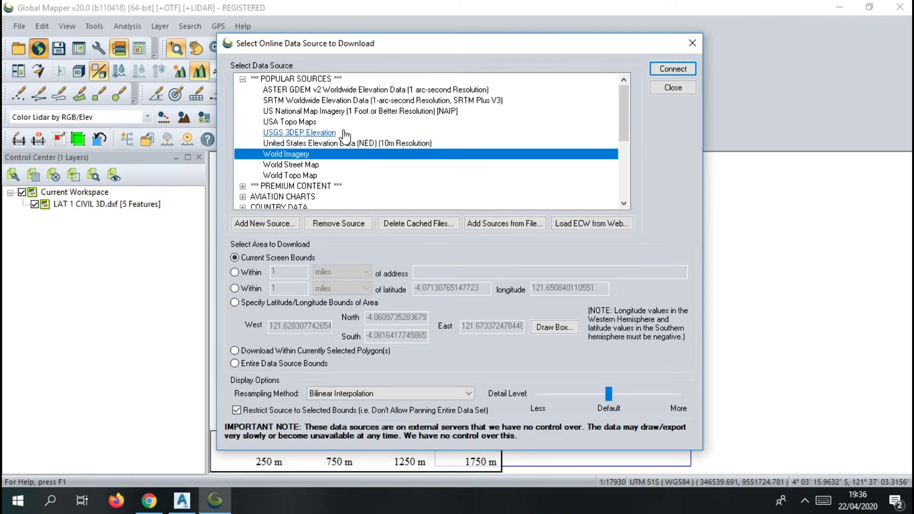
pyautogui.click(395, 112)
pyautogui.click(386, 101)
pyautogui.click(324, 90)
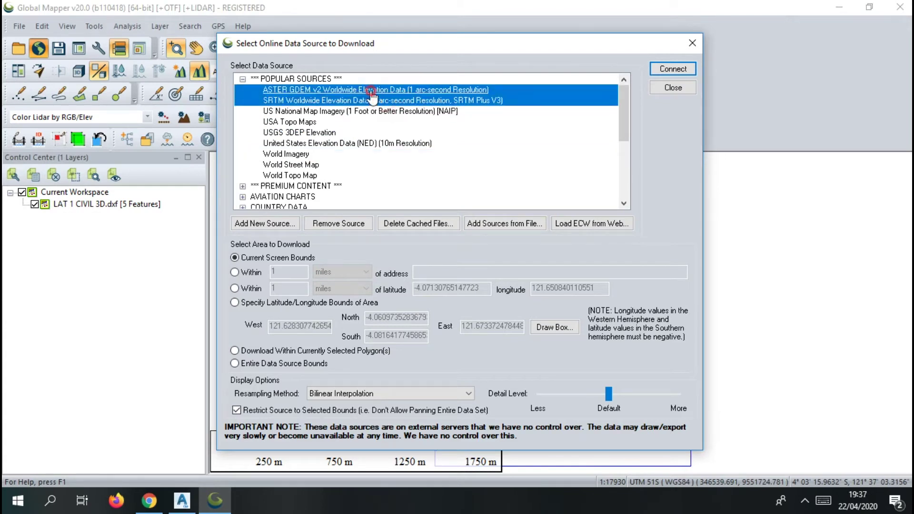
pyautogui.click(312, 102)
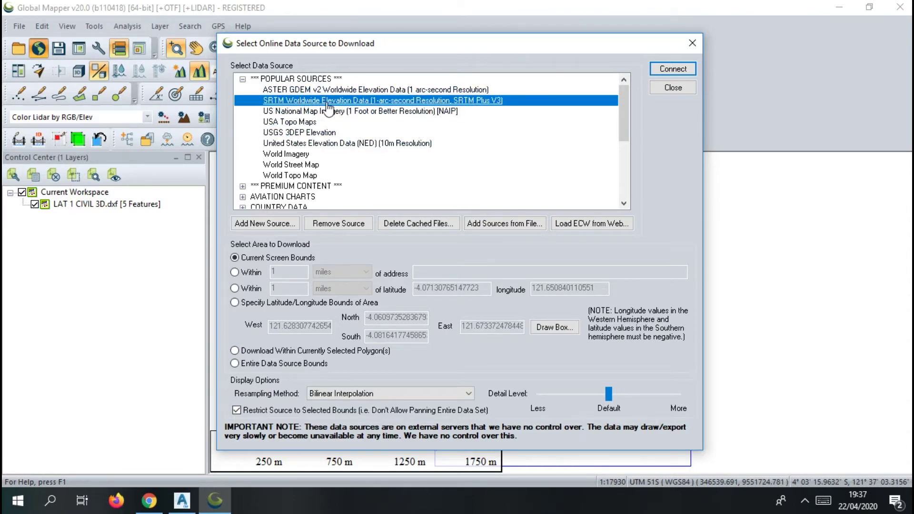
pyautogui.click(672, 69)
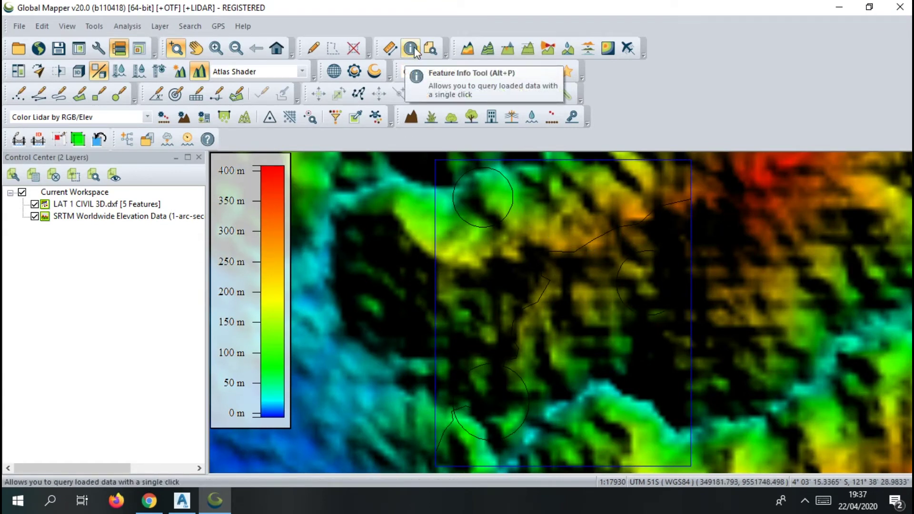
# Select the rectangular boundary area of the DXF drawing with the Feature Info tool and move its information window aside.
pyautogui.click(413, 47)
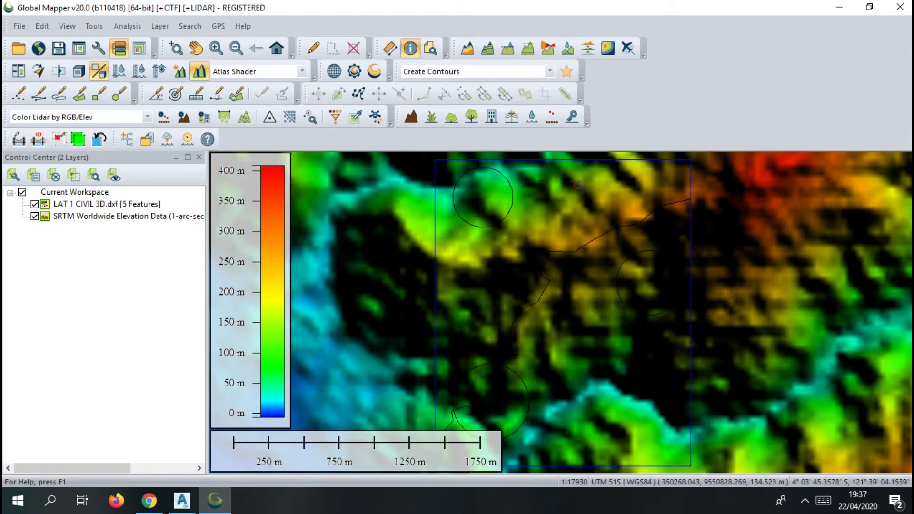
pyautogui.click(638, 181)
pyautogui.moveTo(714, 152)
pyautogui.mouseDown()
pyautogui.moveTo(280, 190)
pyautogui.moveTo(25, 190)
pyautogui.mouseUp()
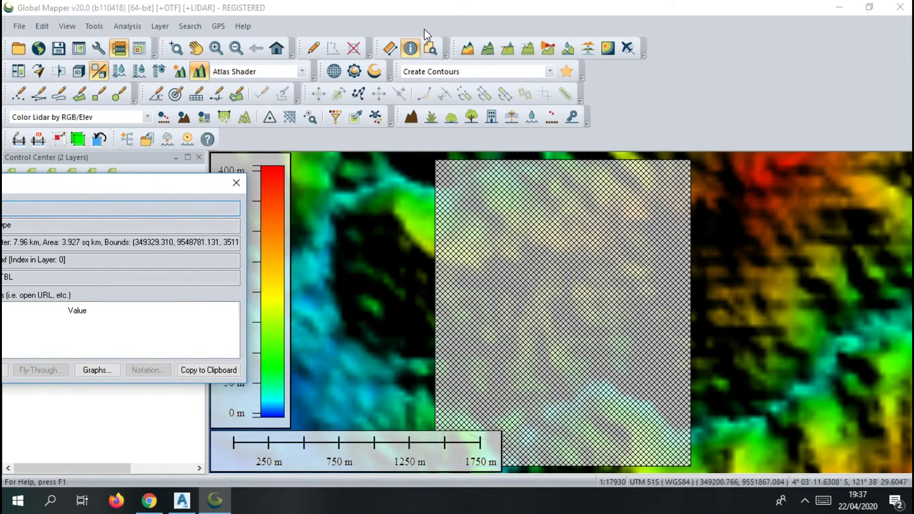
# Start generating contours from the elevation data with a contour interval of 2 meters.
pyautogui.click(487, 54)
pyautogui.click(319, 100)
pyautogui.doubleClick(326, 100)
pyautogui.write('2')
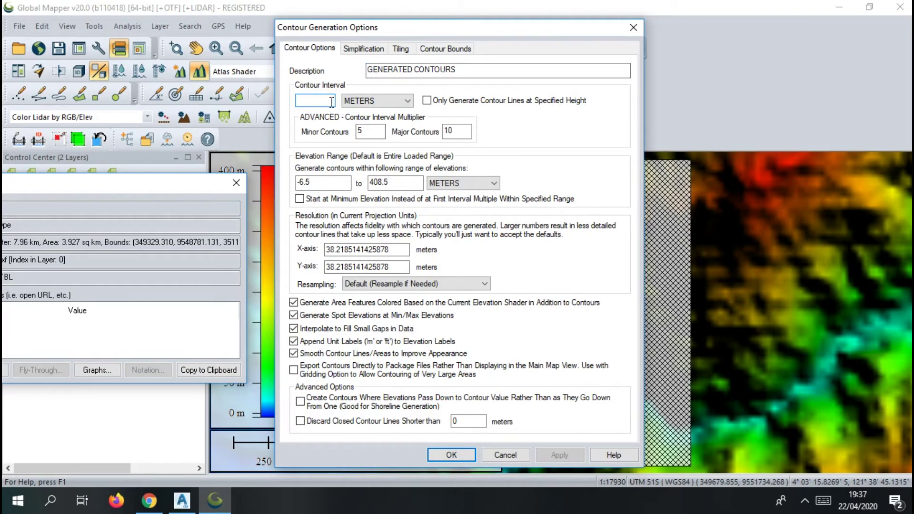
# Try replacing the contour X-axis resolution and restore it by copying the Y-axis value.
pyautogui.click(324, 183)
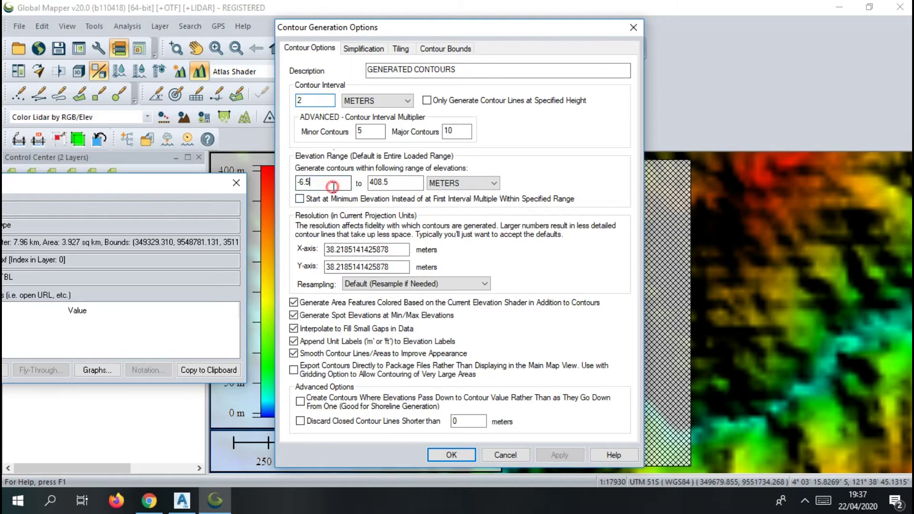
pyautogui.moveTo(378, 249); pyautogui.dragTo(297, 249)
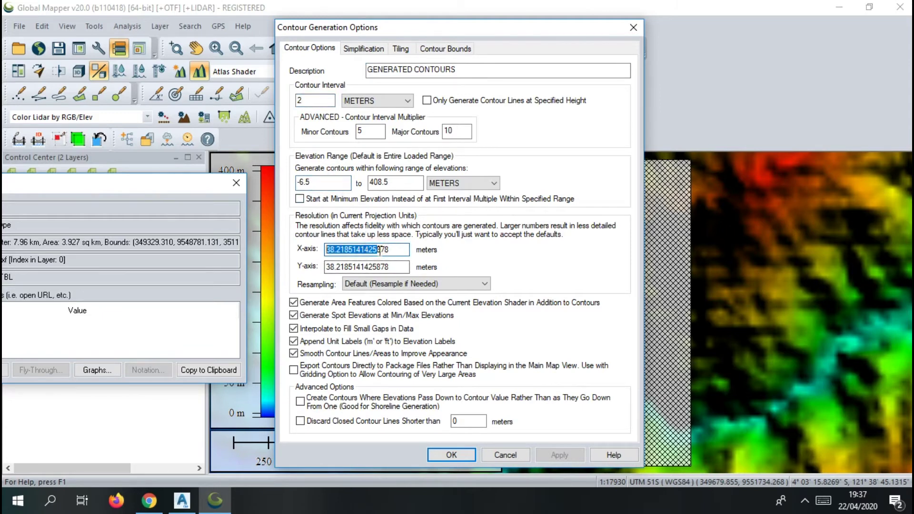
pyautogui.moveTo(407, 267); pyautogui.dragTo(325, 281)
pyautogui.moveTo(407, 249); pyautogui.dragTo(337, 257)
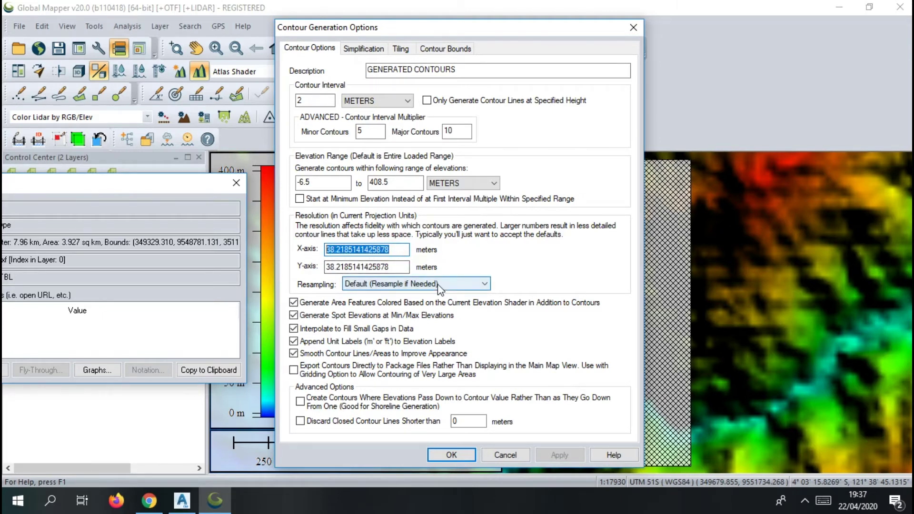
pyautogui.moveTo(389, 268); pyautogui.dragTo(310, 274)
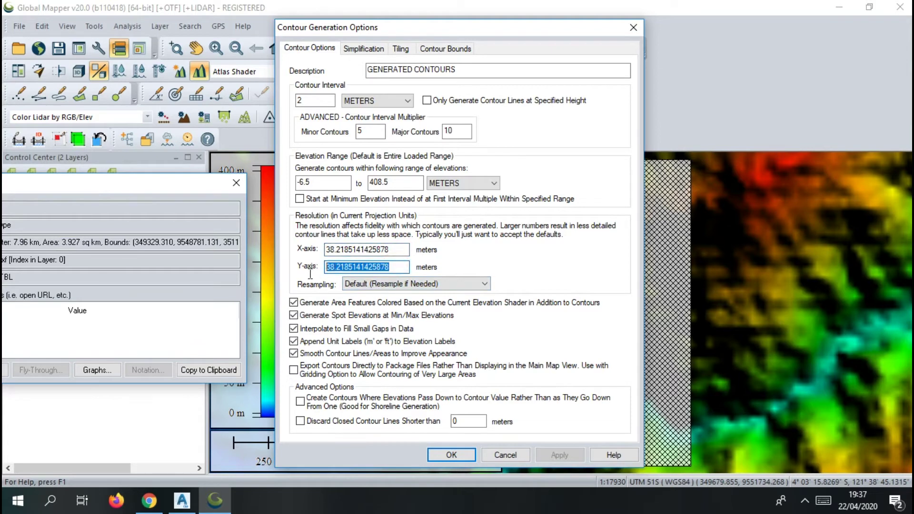
pyautogui.moveTo(391, 250); pyautogui.dragTo(328, 253)
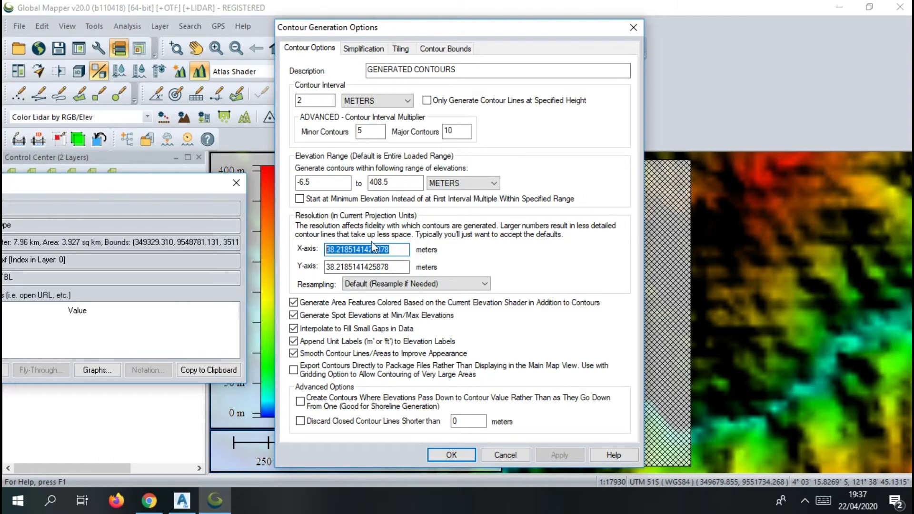
pyautogui.write('1')
pyautogui.moveTo(397, 270); pyautogui.dragTo(293, 264)
pyautogui.hotkey('ctrl', 'c')
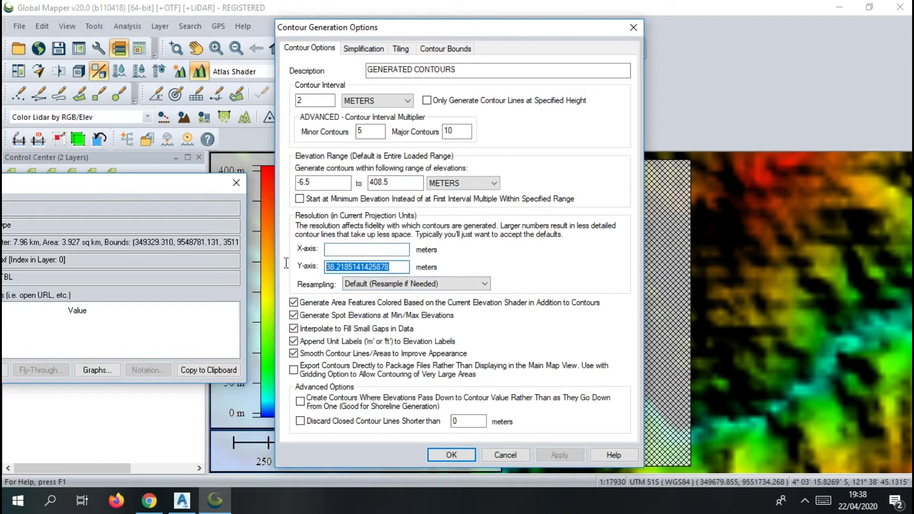
pyautogui.click(337, 251)
pyautogui.hotkey('ctrl', 'v')
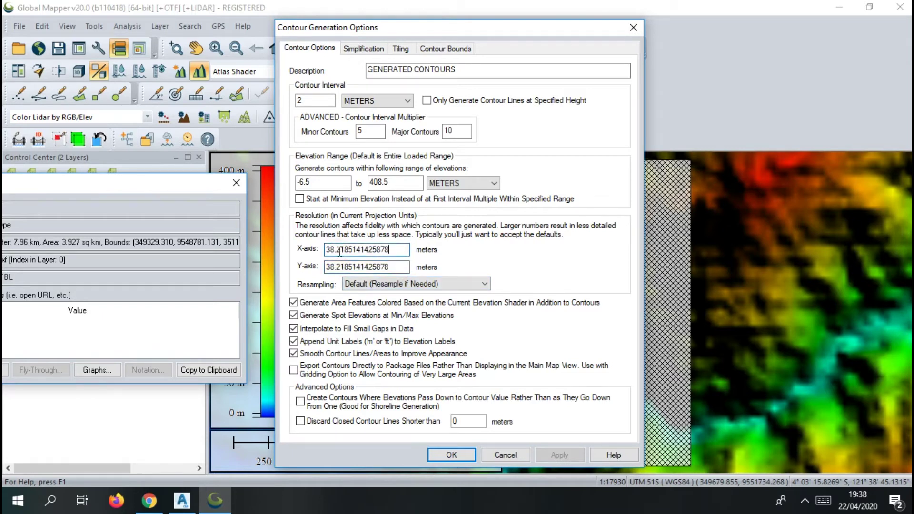
# Generate the contours with their bounds cropped to the selected area feature and move the feature information window off the layer list.
pyautogui.click(450, 49)
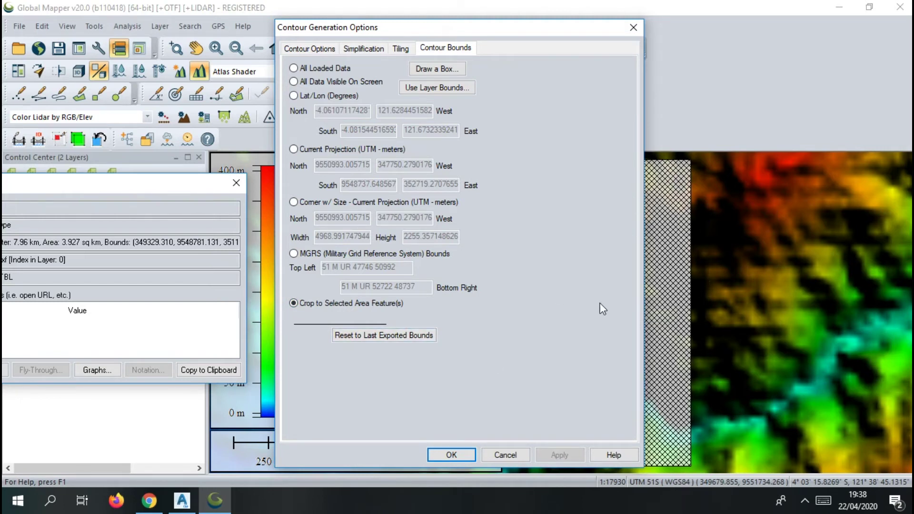
pyautogui.click(464, 452)
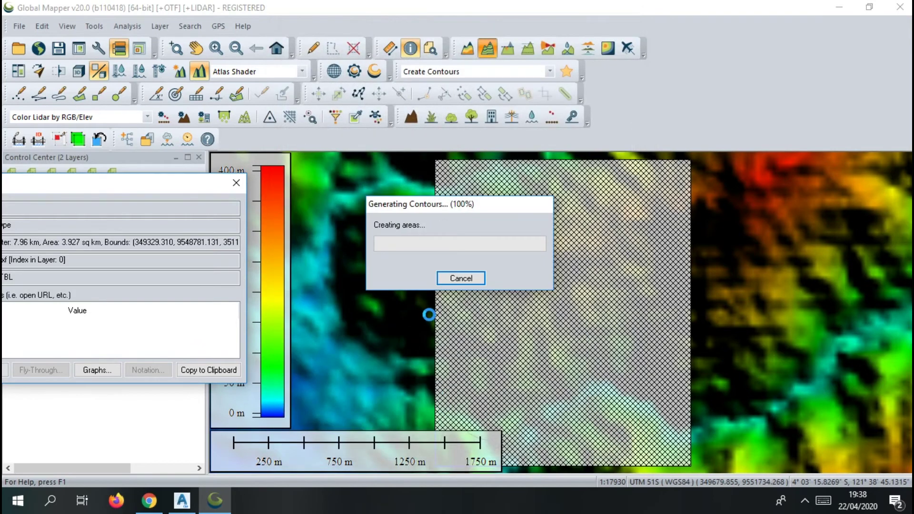
pyautogui.moveTo(176, 193); pyautogui.dragTo(840, 94)
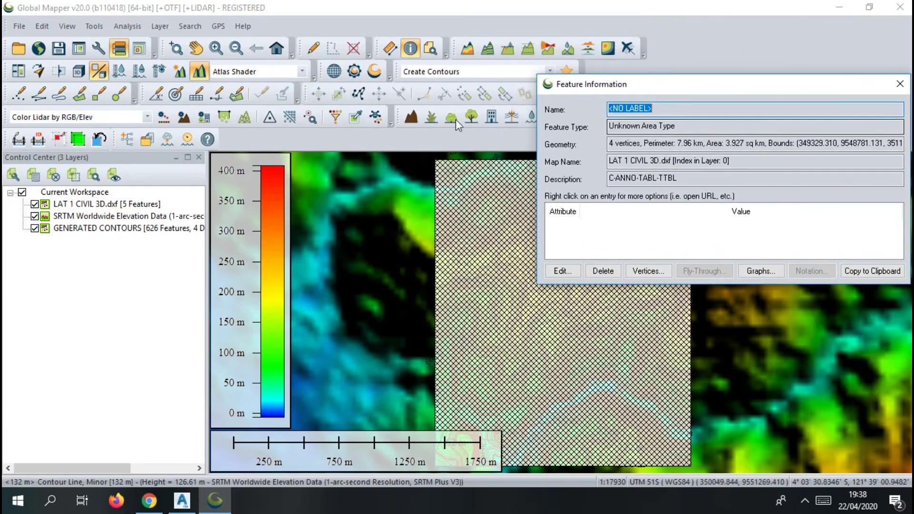
# Start an elevation grid export using the DXF Point File format.
pyautogui.click(16, 27)
pyautogui.moveTo(191, 376)
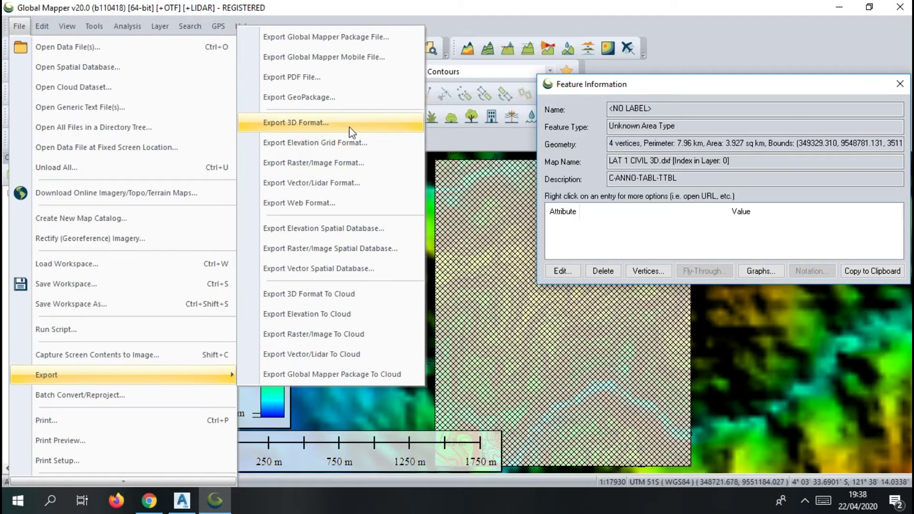
pyautogui.click(363, 150)
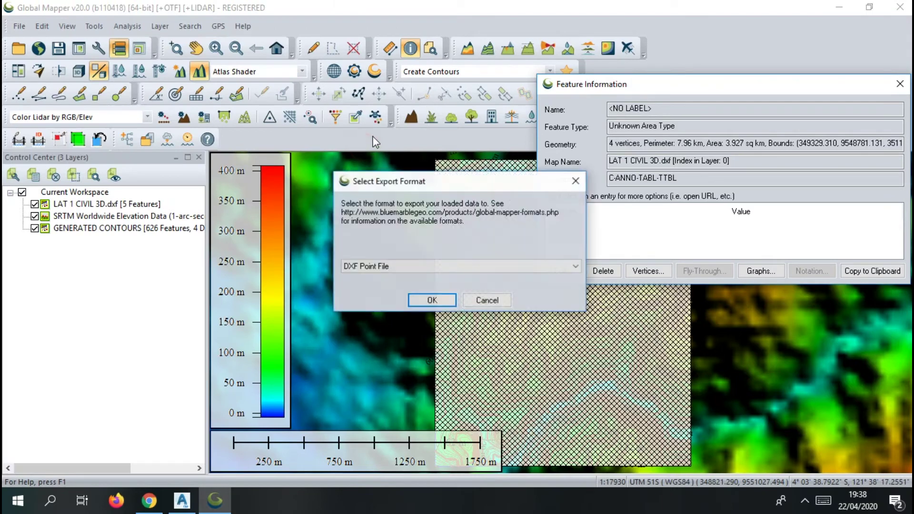
pyautogui.click(423, 271)
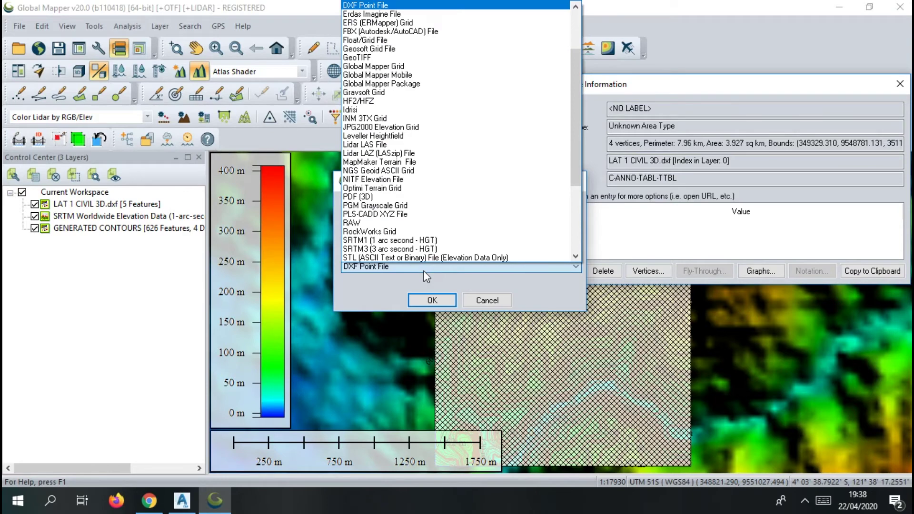
pyautogui.click(424, 270)
pyautogui.click(430, 300)
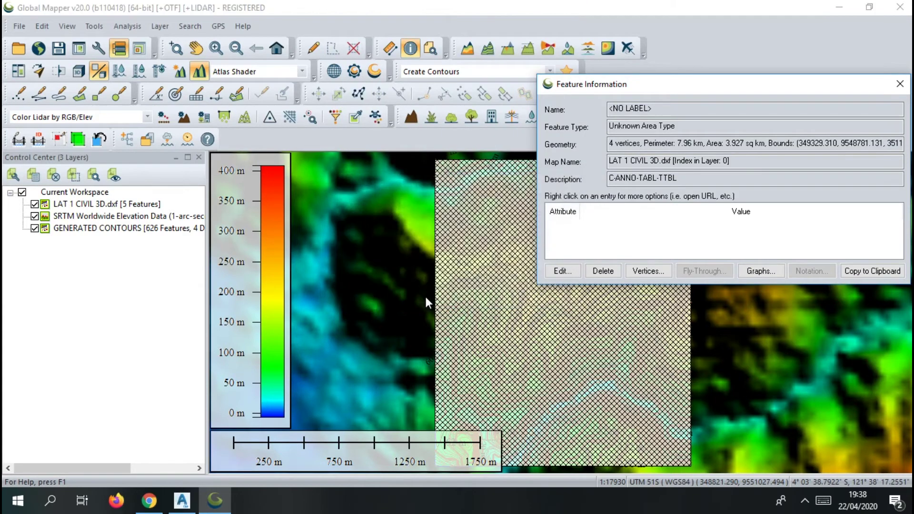
# Crop the export bounds to the selected area feature and save the DXF as POINT KONTUR in the LATIHAN CIVIL 3D folder.
pyautogui.doubleClick(426, 164)
pyautogui.click(439, 66)
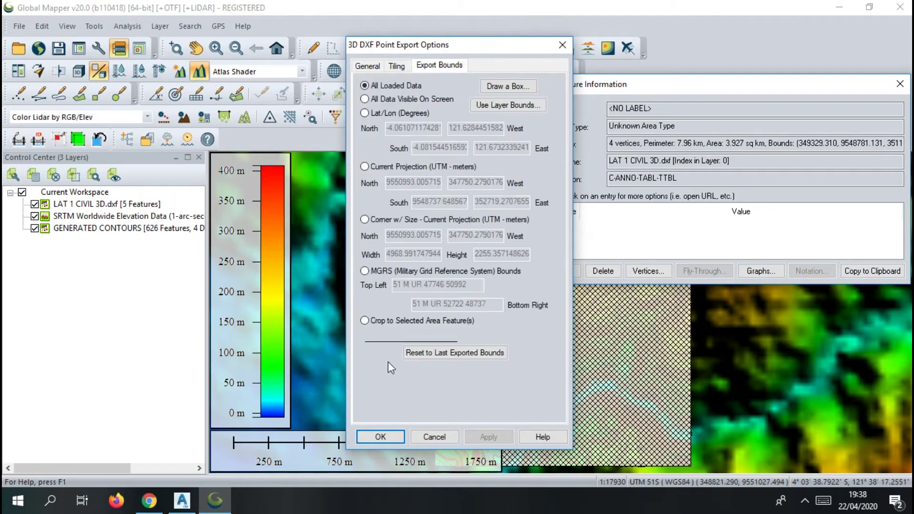
pyautogui.click(365, 322)
pyautogui.click(379, 435)
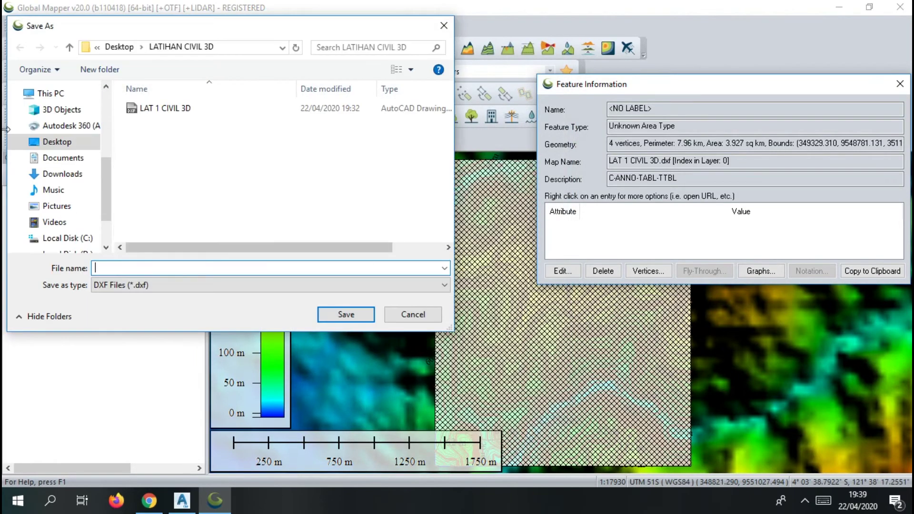
pyautogui.write('POINT KONTUR')
pyautogui.click(353, 316)
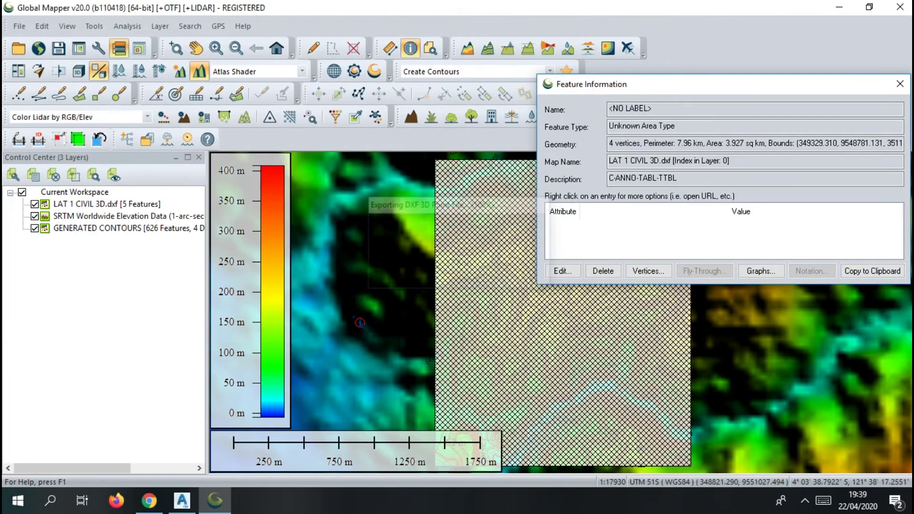
# Close the feature information, switch to Autodesk Civil 3D 2019 and open the LAT 1 CIVIL 3D drawing from the LATIHAN CIVIL 3D folder.
pyautogui.click(900, 84)
pyautogui.click(838, 7)
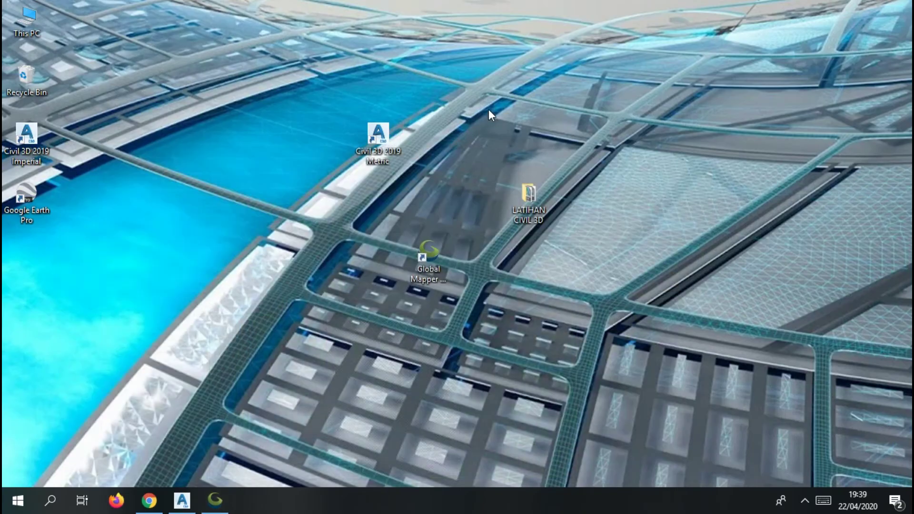
pyautogui.rightClick(489, 107)
pyautogui.click(504, 145)
pyautogui.click(180, 501)
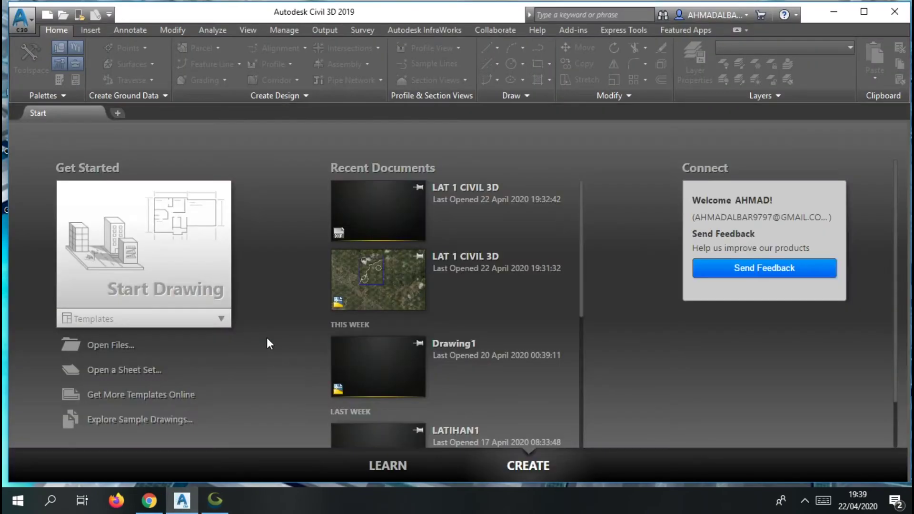
pyautogui.click(62, 15)
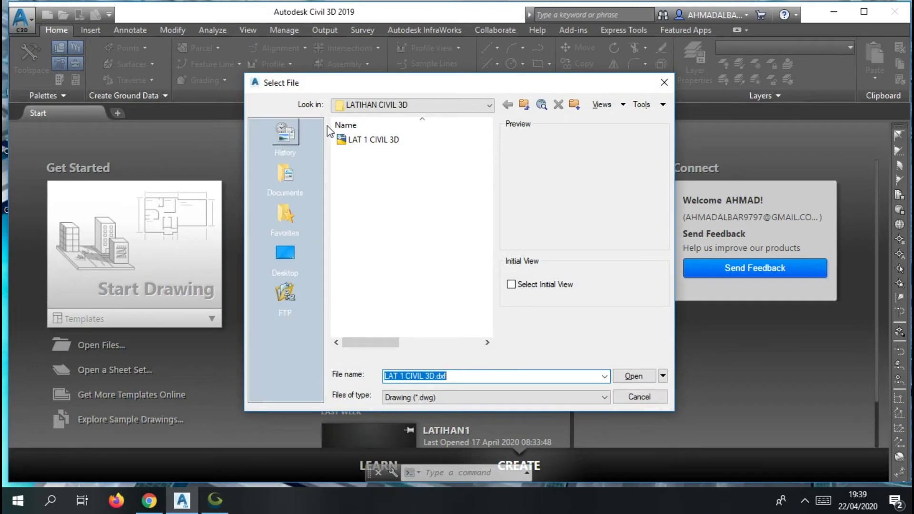
pyautogui.doubleClick(373, 141)
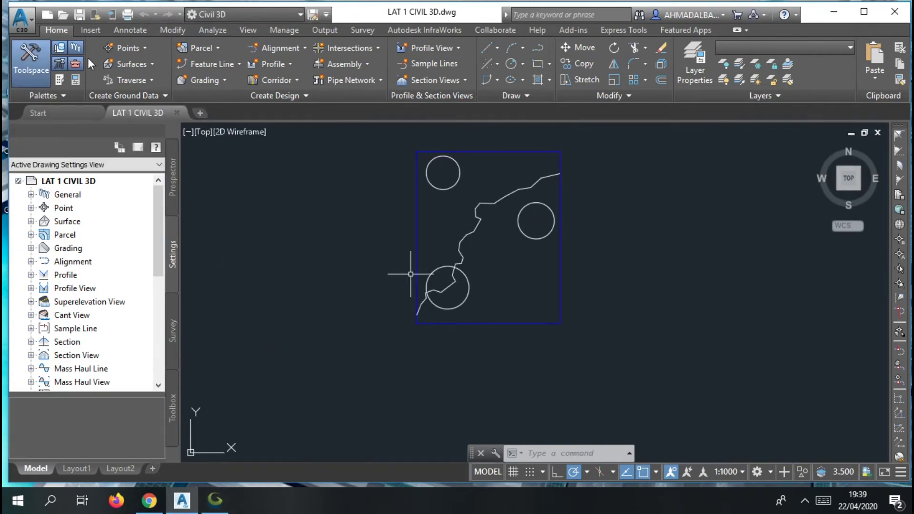
# Open the exported POINT KONTUR file, choosing DXF (*.dxf) as the file type.
pyautogui.click(62, 15)
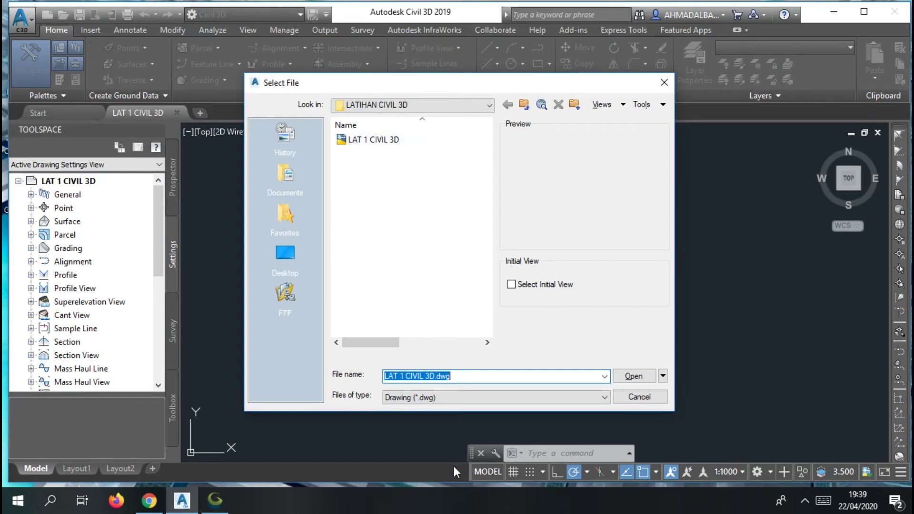
pyautogui.click(449, 400)
pyautogui.click(417, 427)
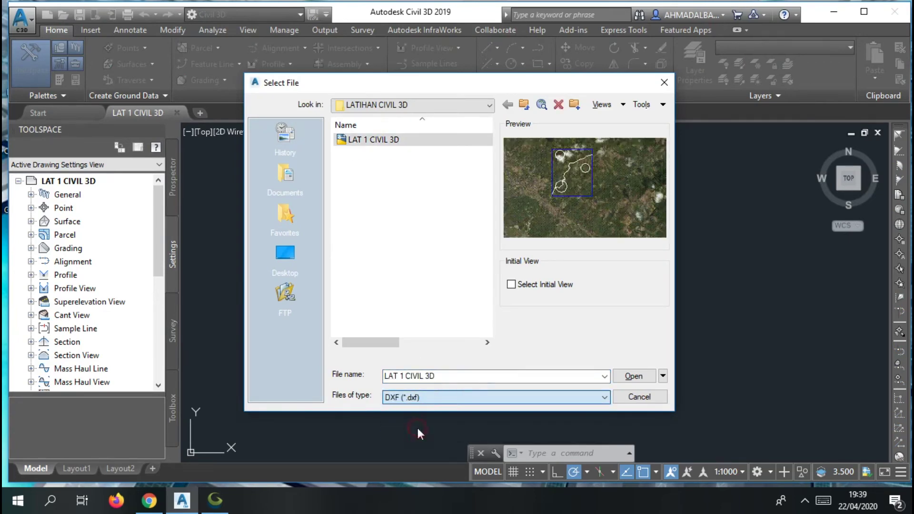
pyautogui.doubleClick(374, 151)
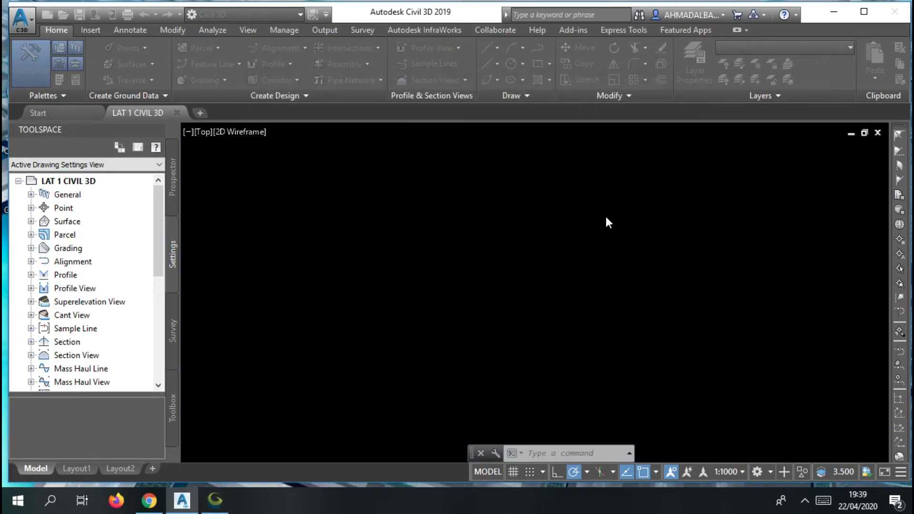
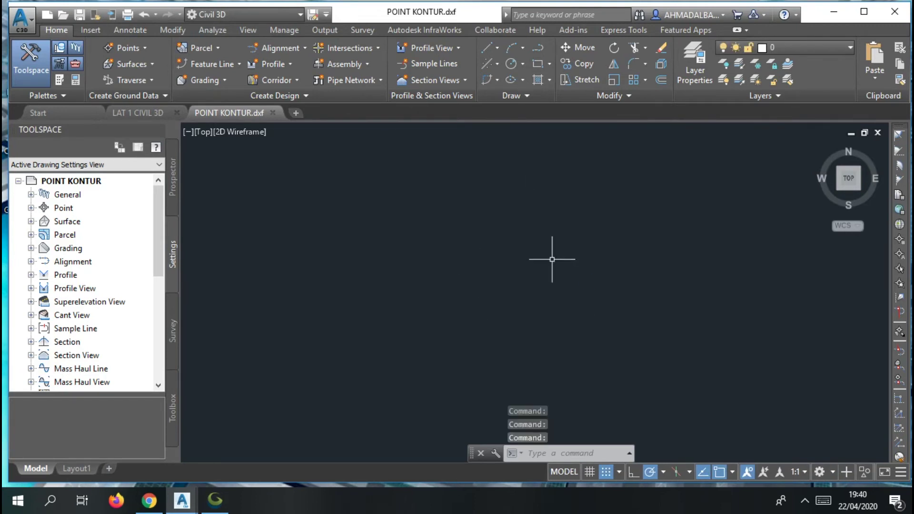
# Zoom to the extents of the POINT KONTUR drawing and examine the grid of elevation points.
pyautogui.write('Z')
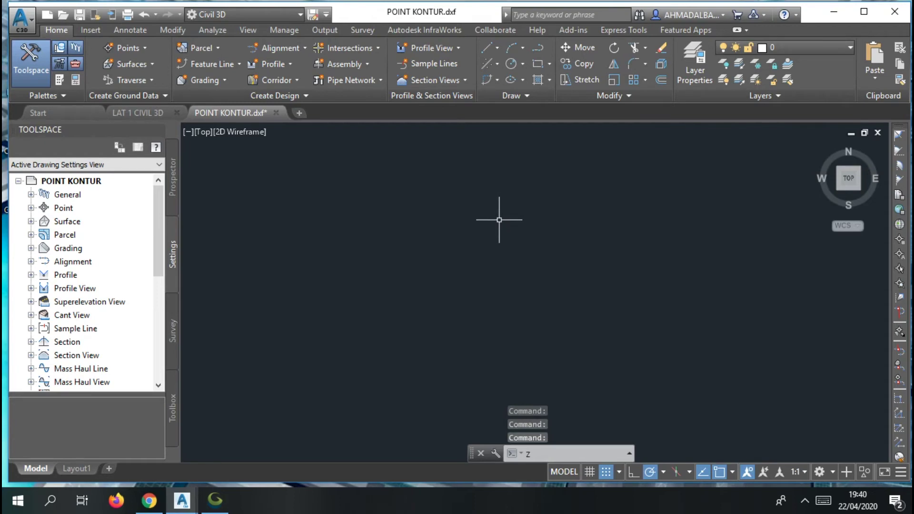
pyautogui.press('Return')
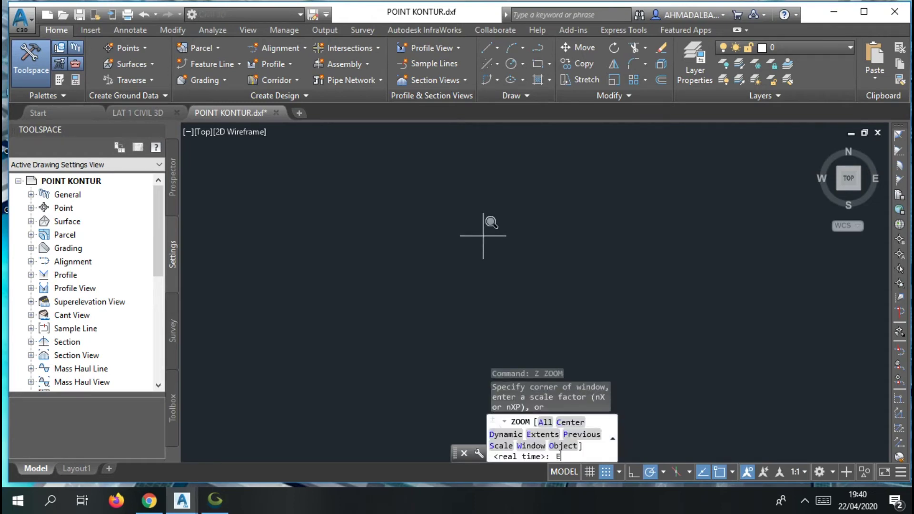
pyautogui.press('Return')
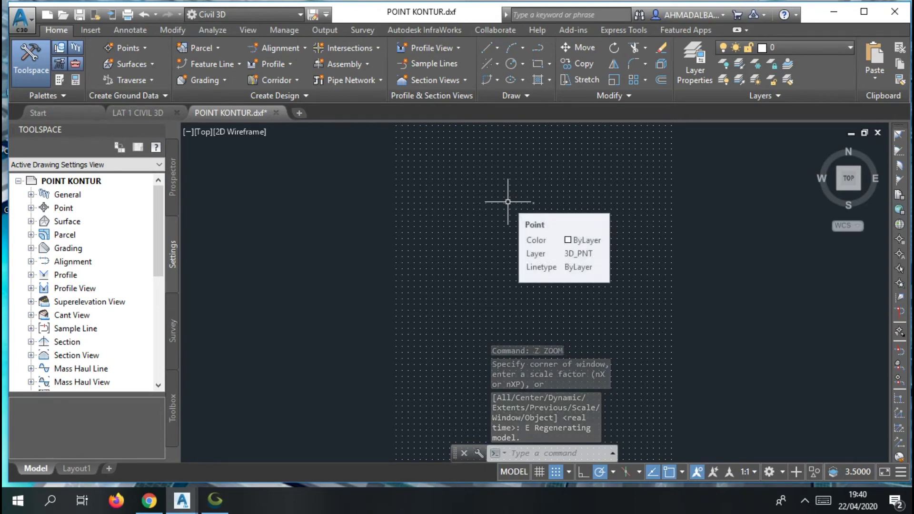
pyautogui.scroll(-2, 525, 195)
pyautogui.scroll(2, 525, 195)
pyautogui.scroll(-2, 628, 246)
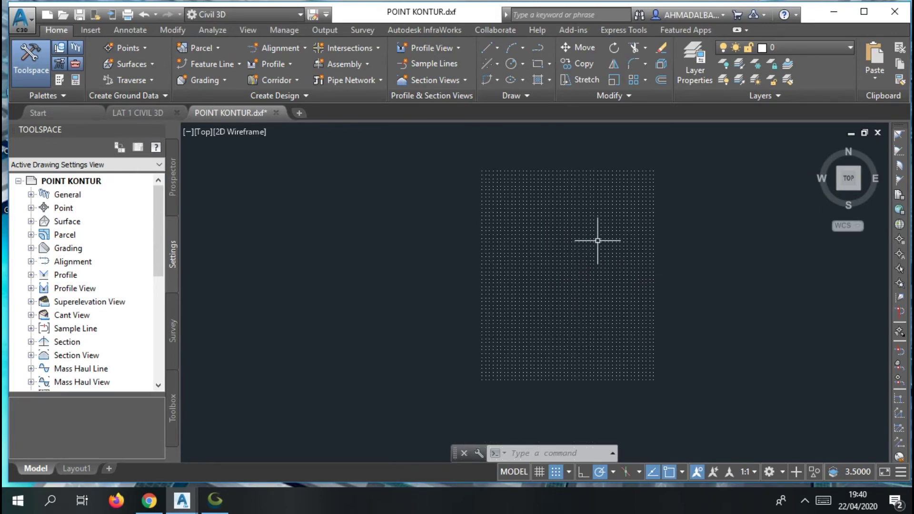
pyautogui.scroll(2, 457, 166)
pyautogui.scroll(-3, 512, 278)
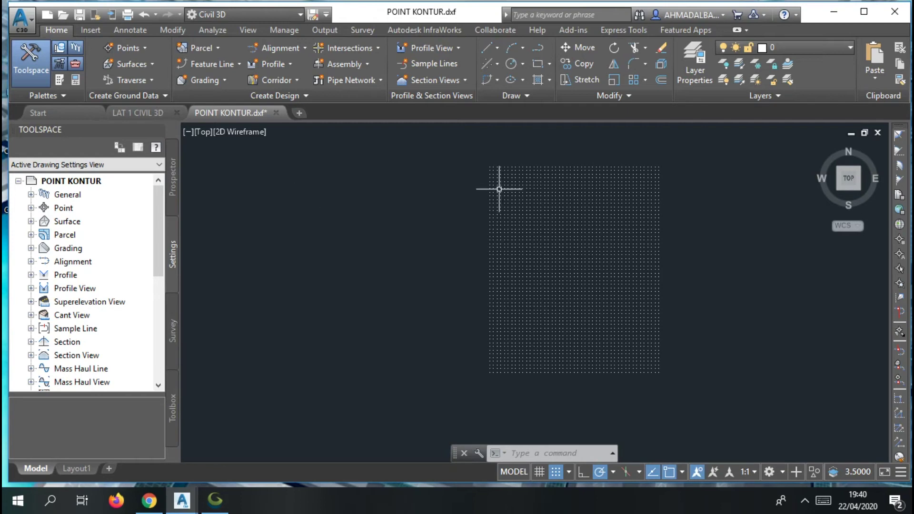
pyautogui.scroll(2, 506, 178)
# Switch to the LAT 1 CIVIL 3D drawing and set its online map to Map Off.
pyautogui.click(121, 114)
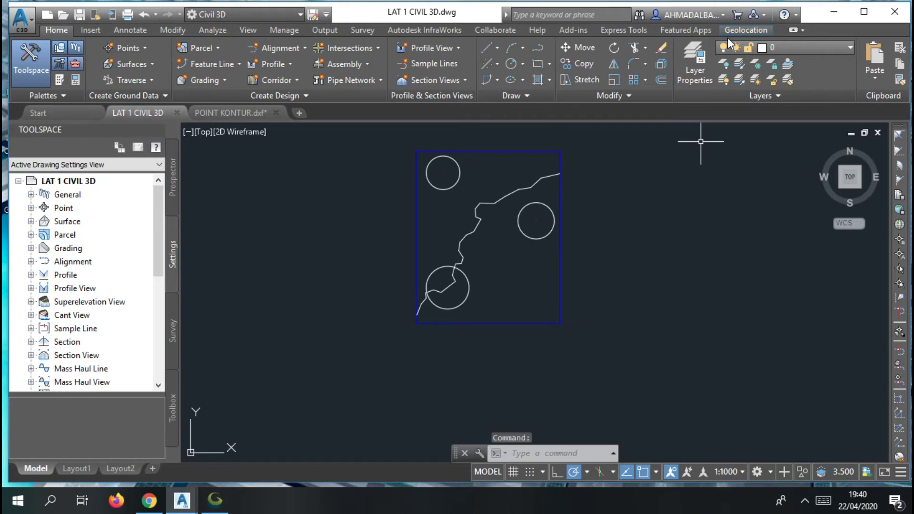
pyautogui.click(732, 30)
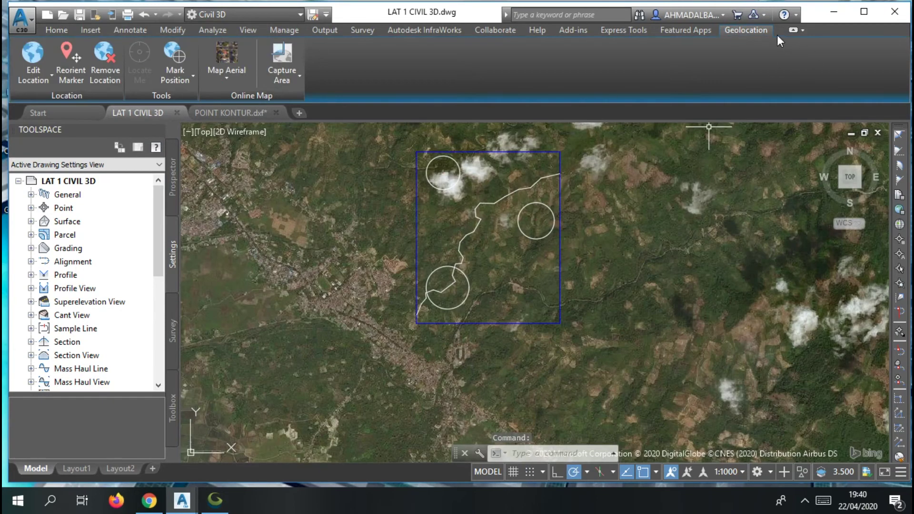
pyautogui.click(218, 82)
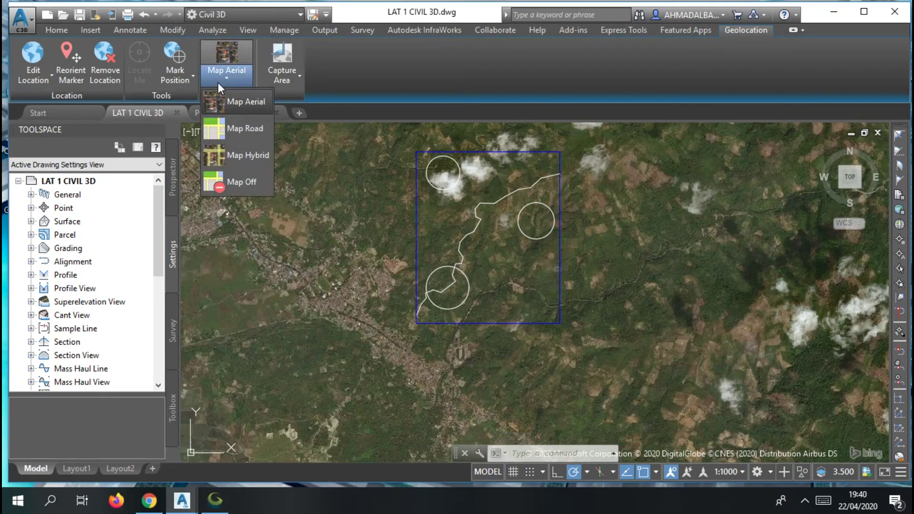
pyautogui.click(230, 187)
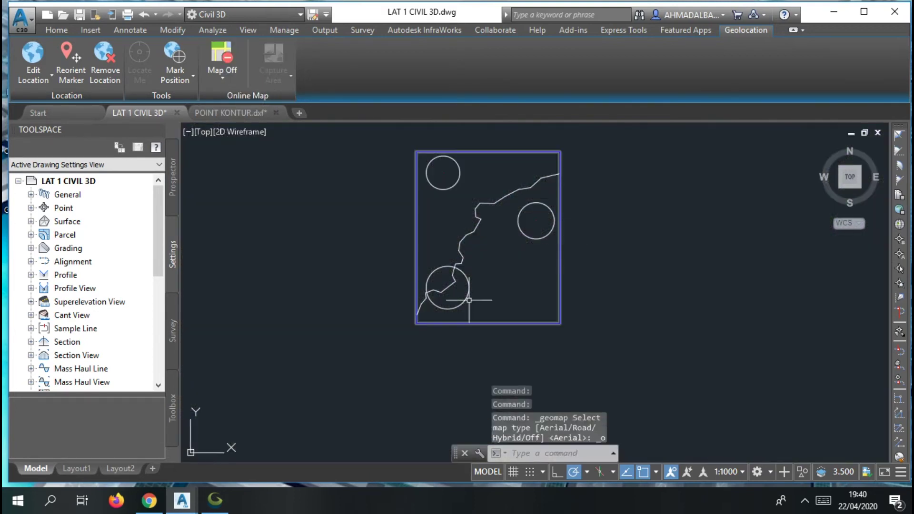
# Try to copy all elevation points from the POINT KONTUR drawing into the LAT 1 CIVIL 3D drawing.
pyautogui.click(231, 114)
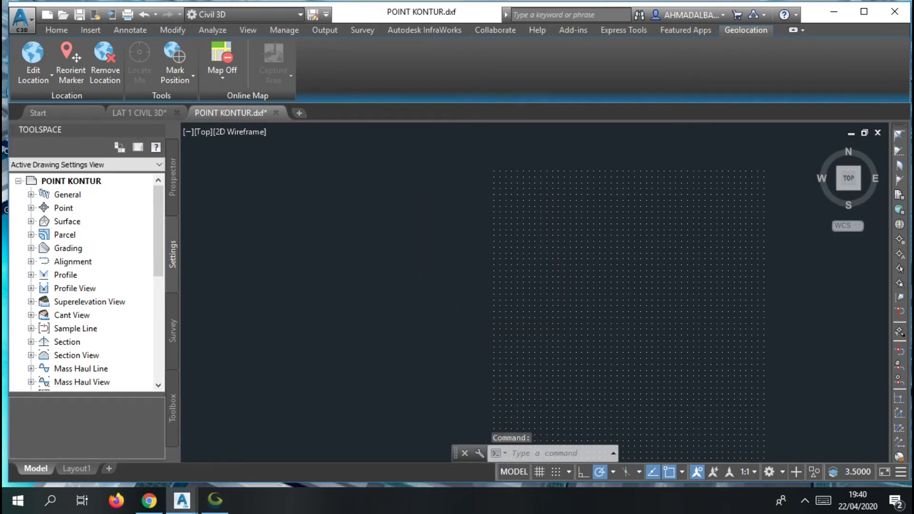
pyautogui.click(479, 154)
pyautogui.click(535, 219)
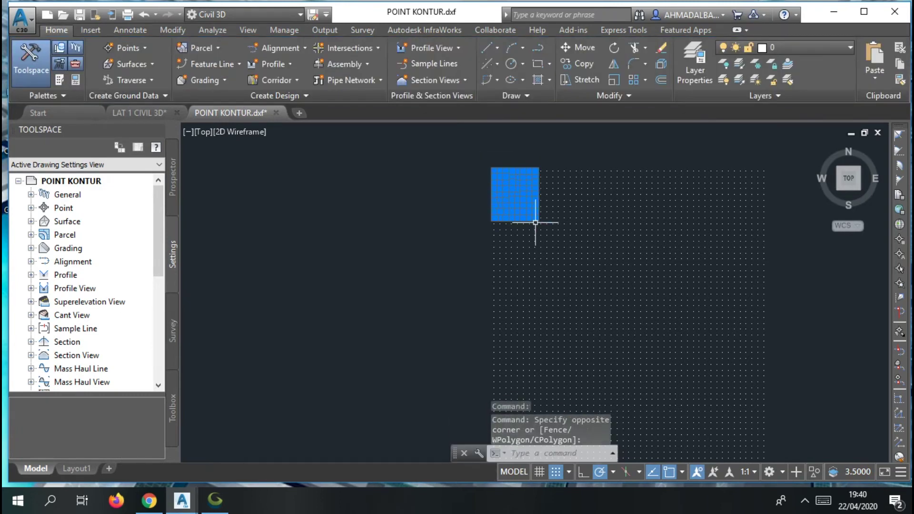
pyautogui.rightClick(528, 188)
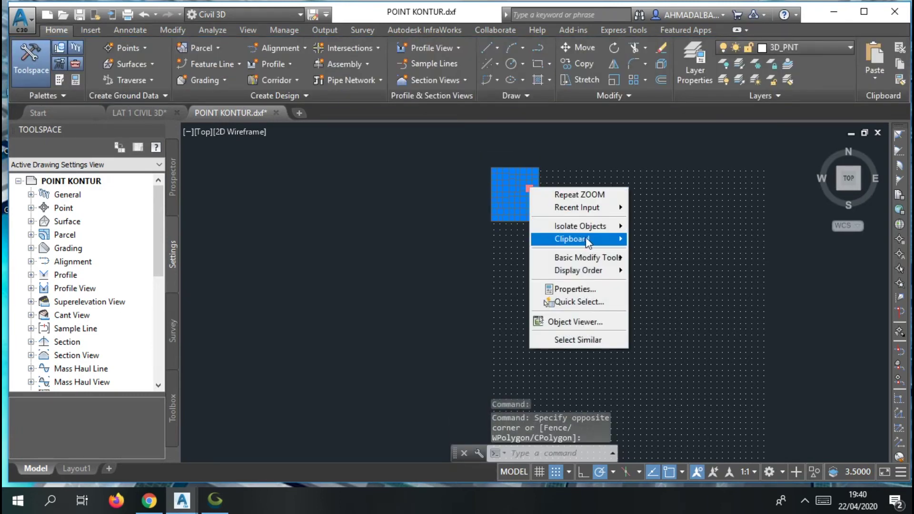
pyautogui.moveTo(590, 239)
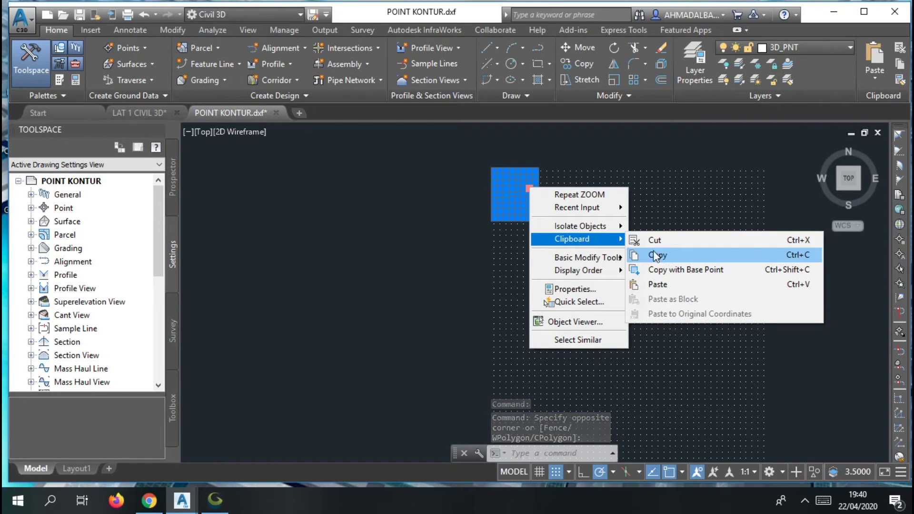
pyautogui.click(575, 339)
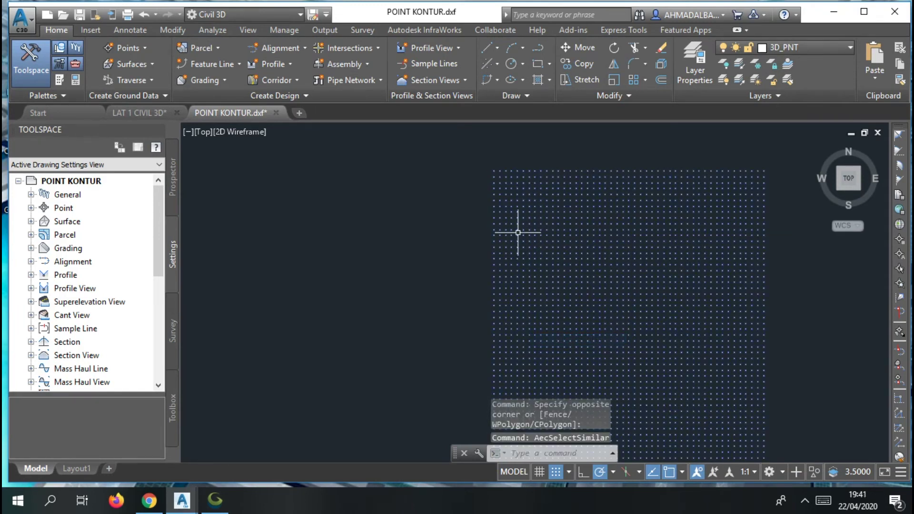
pyautogui.rightClick(512, 206)
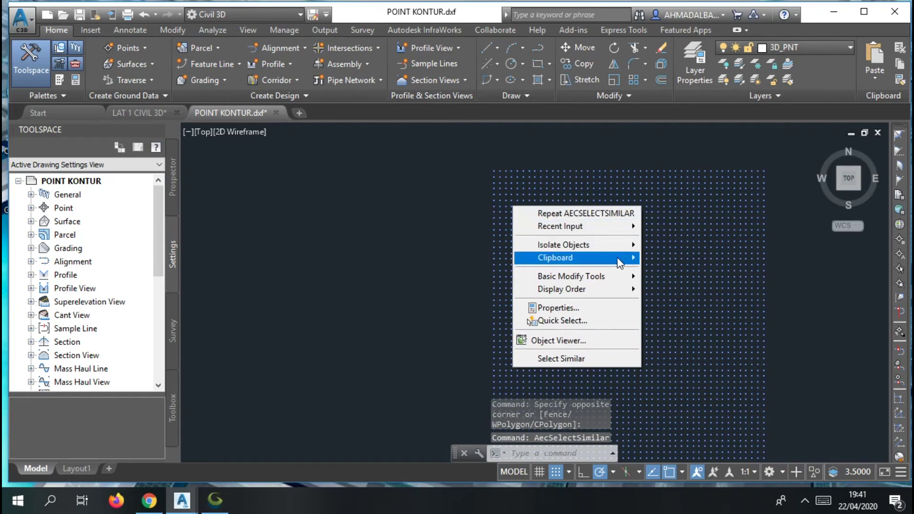
pyautogui.click(703, 274)
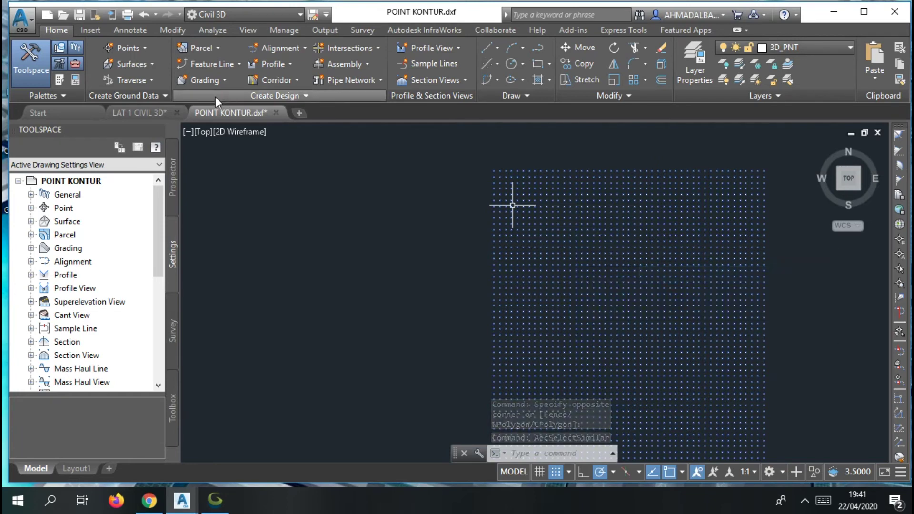
pyautogui.click(139, 113)
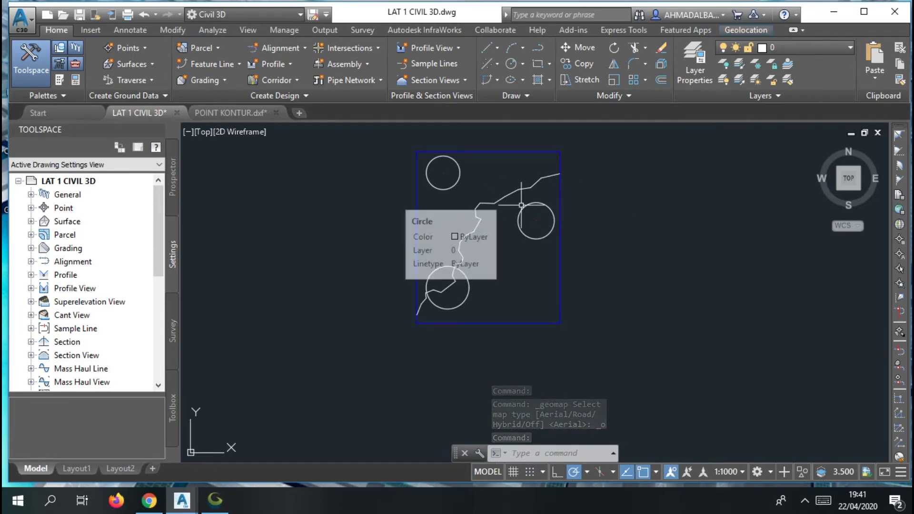
pyautogui.rightClick(462, 193)
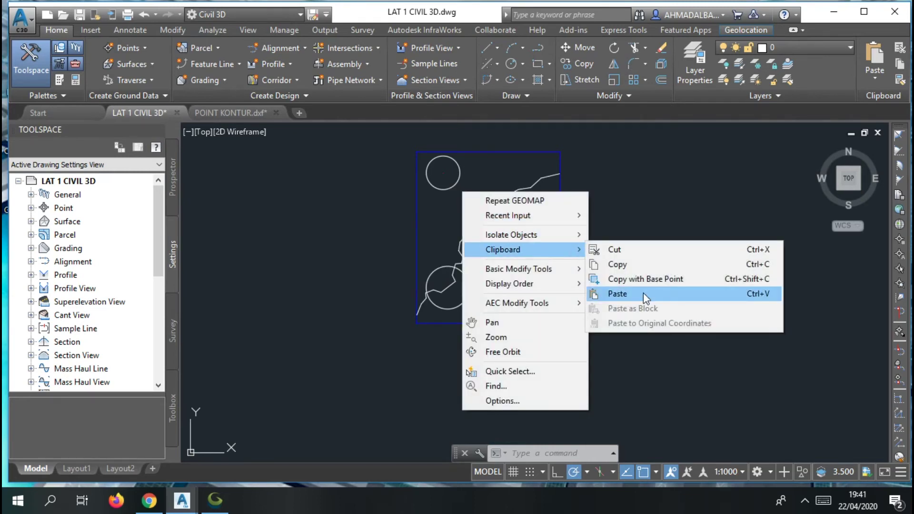
pyautogui.click(307, 186)
# Select all elevation points in the POINT KONTUR drawing with Select Similar and copy them to the clipboard.
pyautogui.click(205, 113)
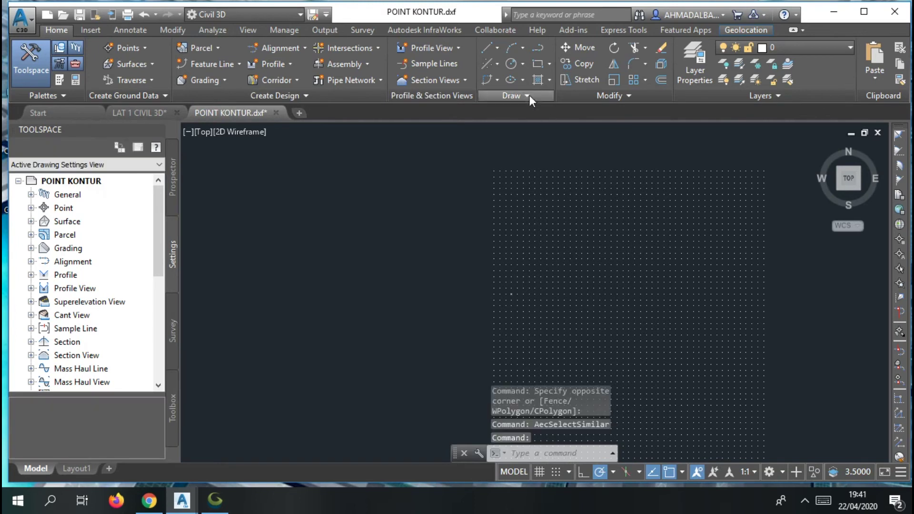
pyautogui.click(476, 161)
pyautogui.press('F9')
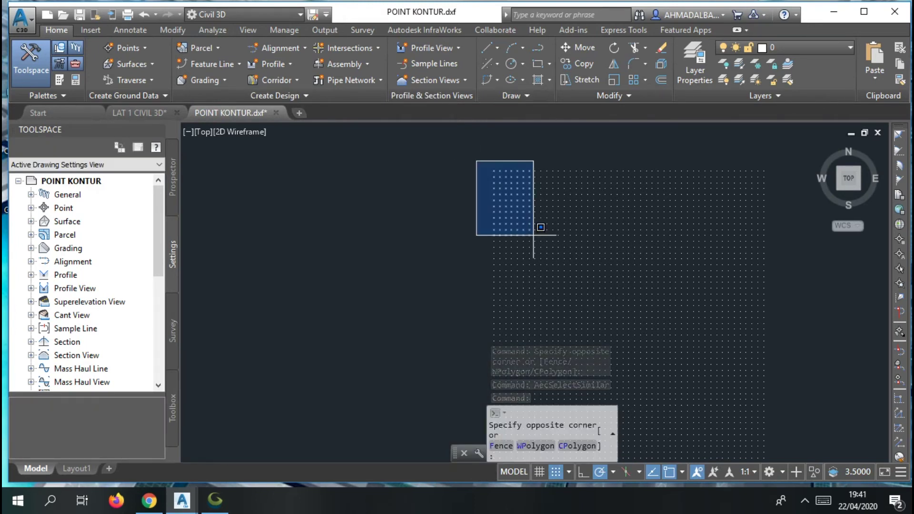
pyautogui.click(546, 241)
pyautogui.rightClick(521, 207)
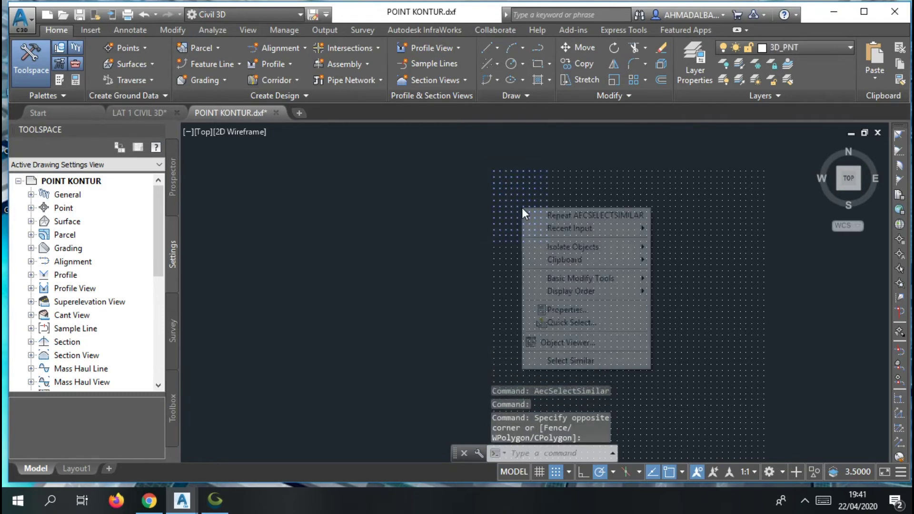
pyautogui.click(569, 361)
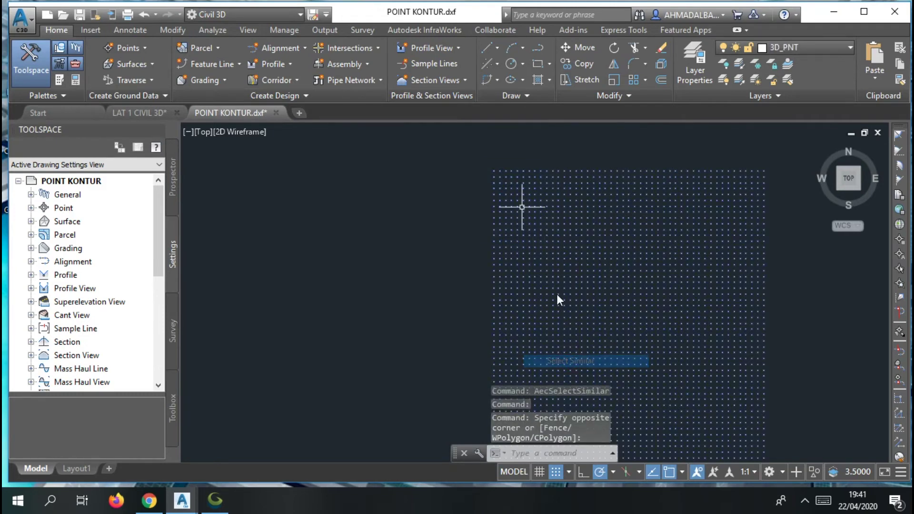
pyautogui.rightClick(540, 209)
pyautogui.moveTo(620, 264)
pyautogui.click(706, 281)
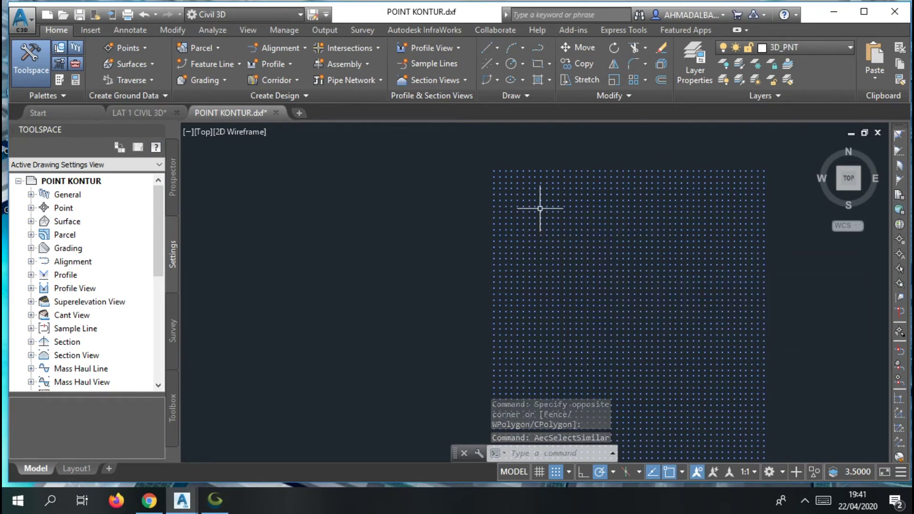
# Paste the copied elevation points into the LAT 1 CIVIL 3D drawing at their original coordinates.
pyautogui.click(136, 113)
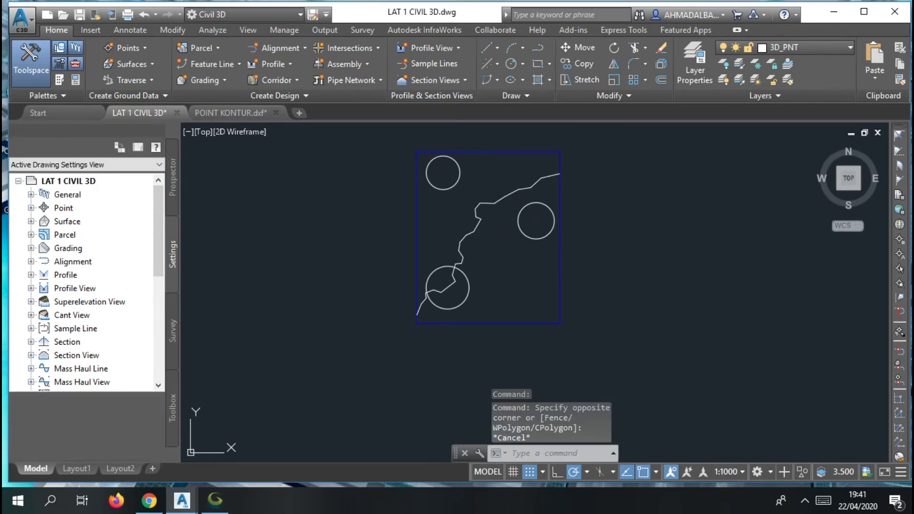
pyautogui.rightClick(511, 237)
pyautogui.moveTo(566, 294)
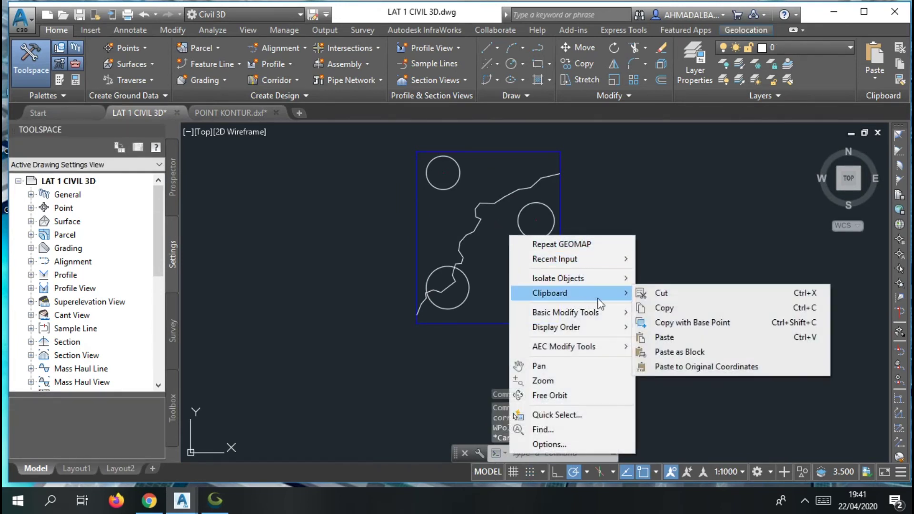
pyautogui.click(712, 369)
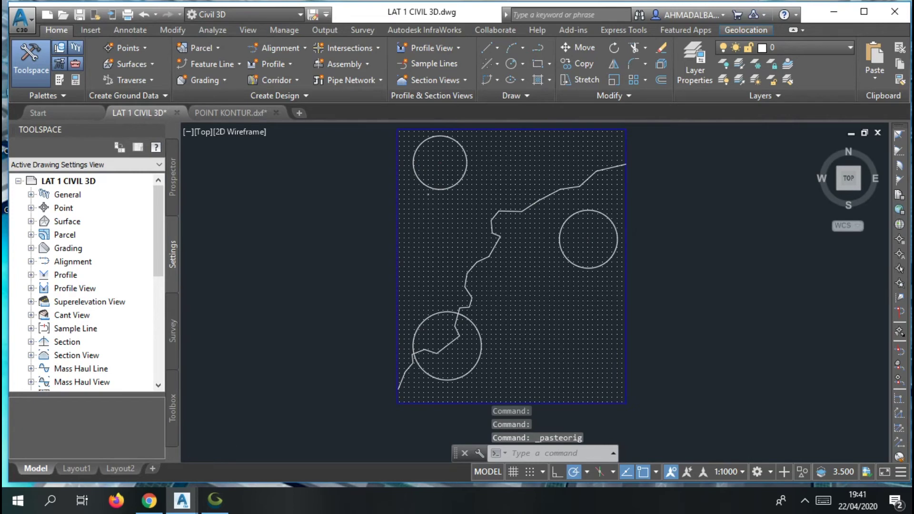
# Select all pasted elevation points with Select Similar, starting from a few near the boundary's west edge, and isolate them.
pyautogui.scroll(6, 431, 191)
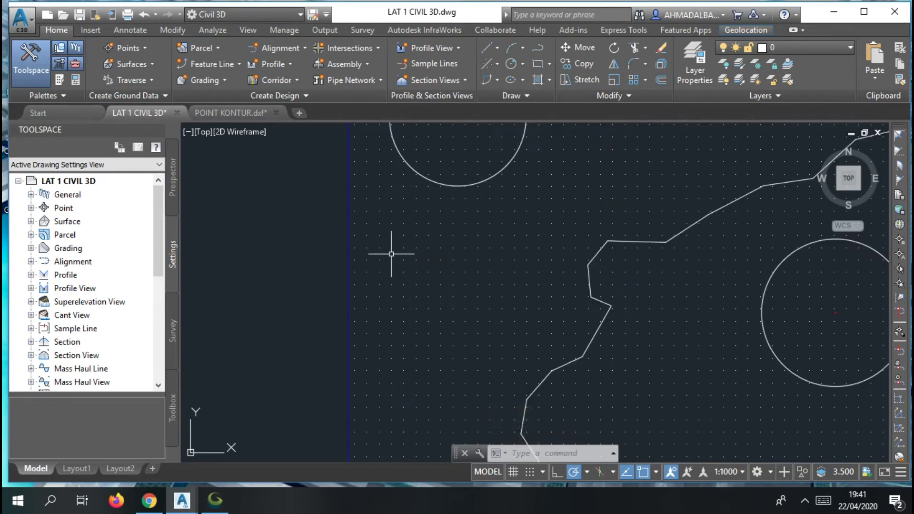
pyautogui.scroll(2, 381, 224)
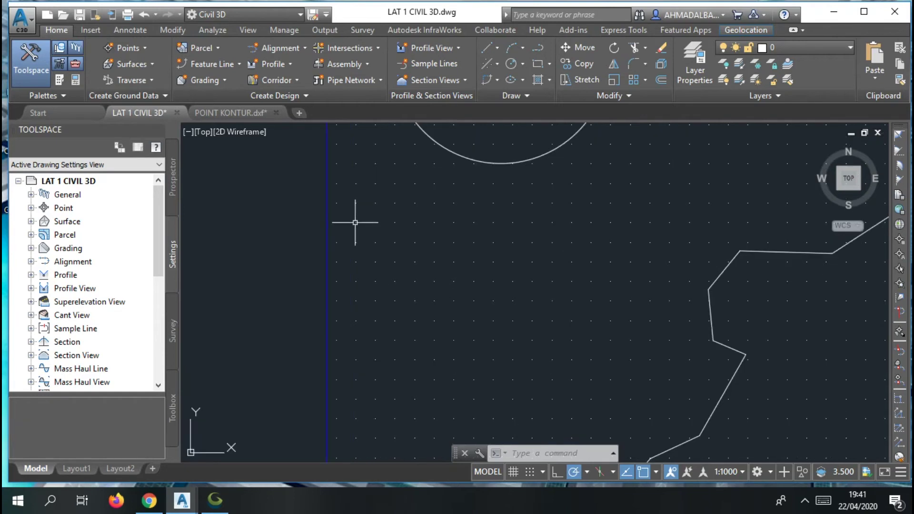
pyautogui.click(355, 198)
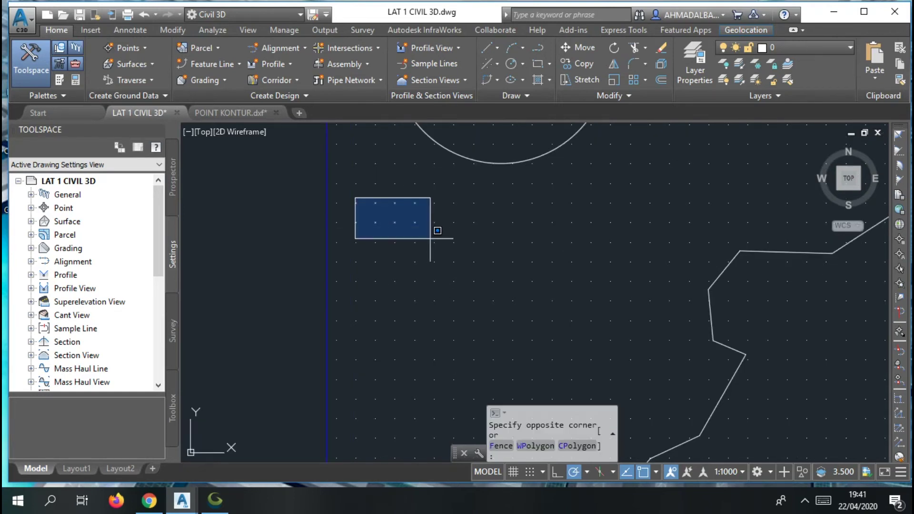
pyautogui.click(431, 238)
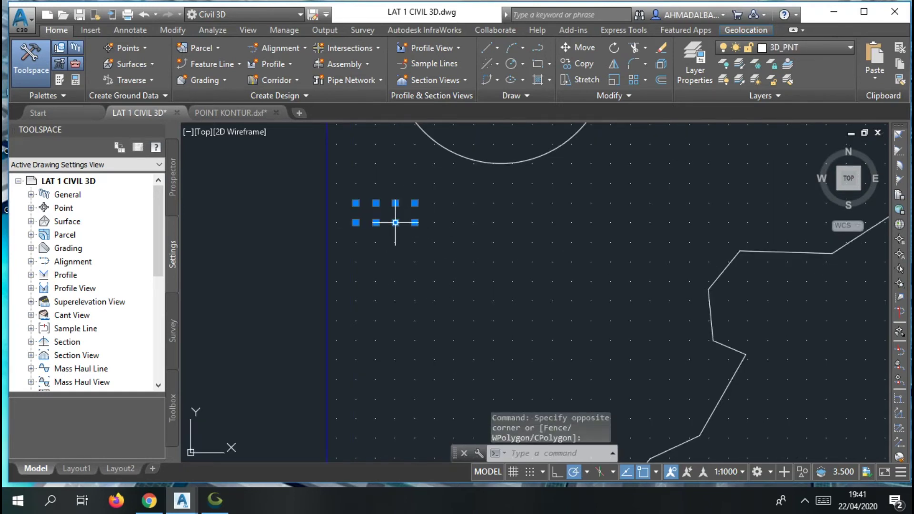
pyautogui.rightClick(395, 223)
pyautogui.click(462, 379)
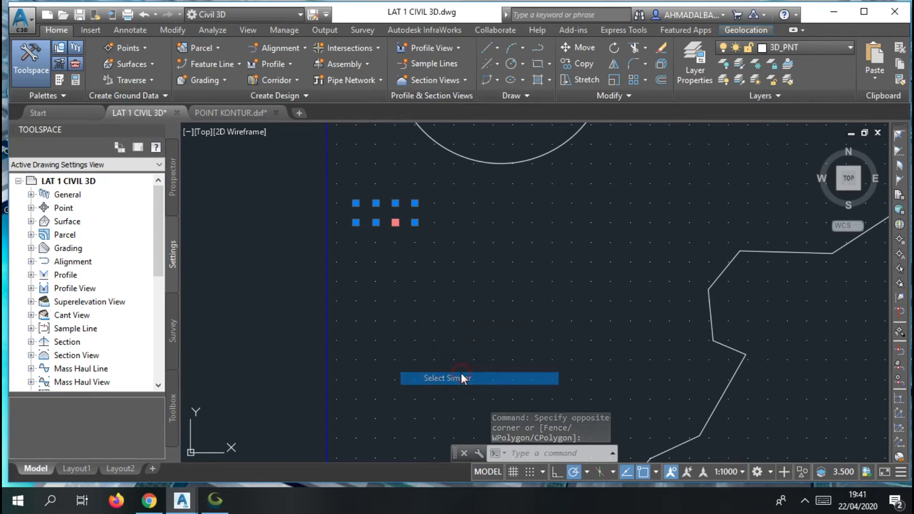
pyautogui.rightClick(556, 246)
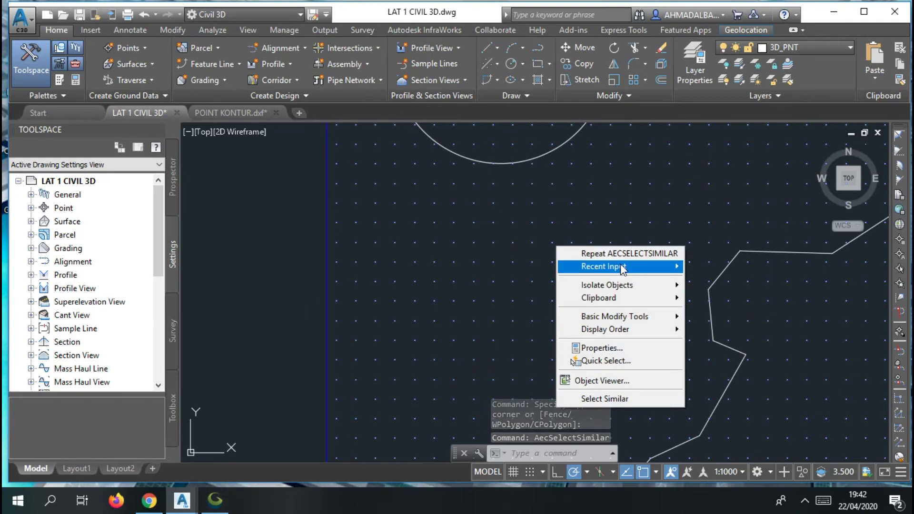
pyautogui.moveTo(676, 285)
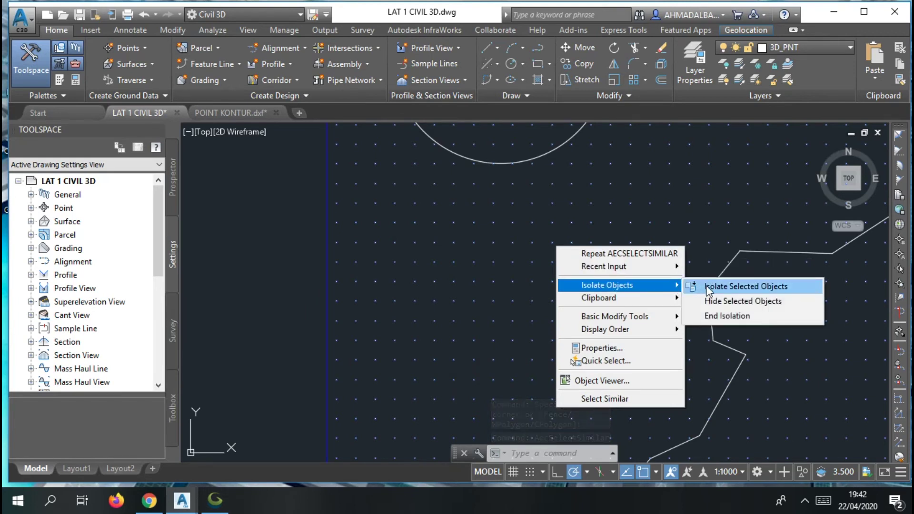
pyautogui.click(725, 287)
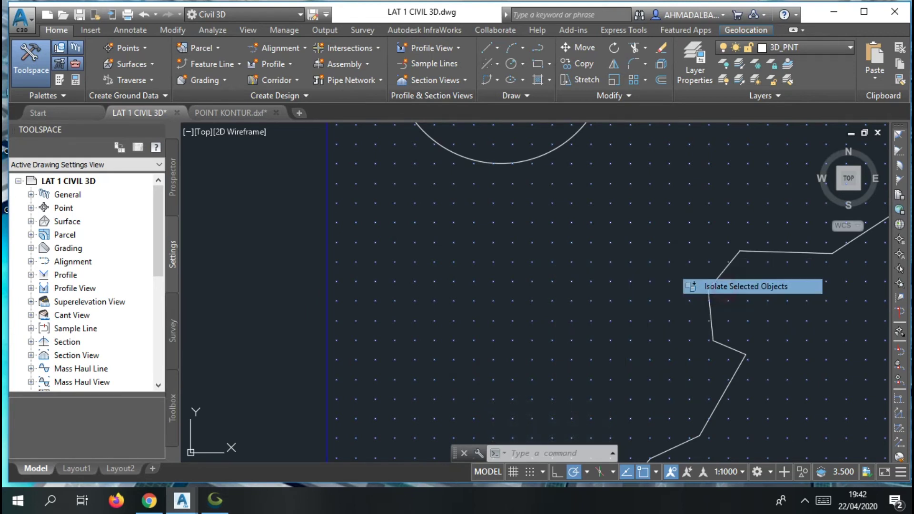
pyautogui.scroll(-4, 444, 240)
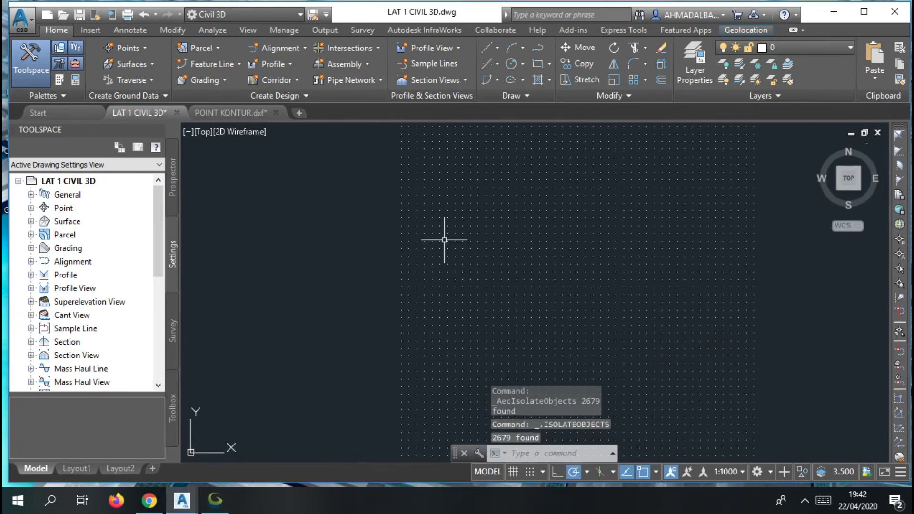
pyautogui.scroll(2, 441, 231)
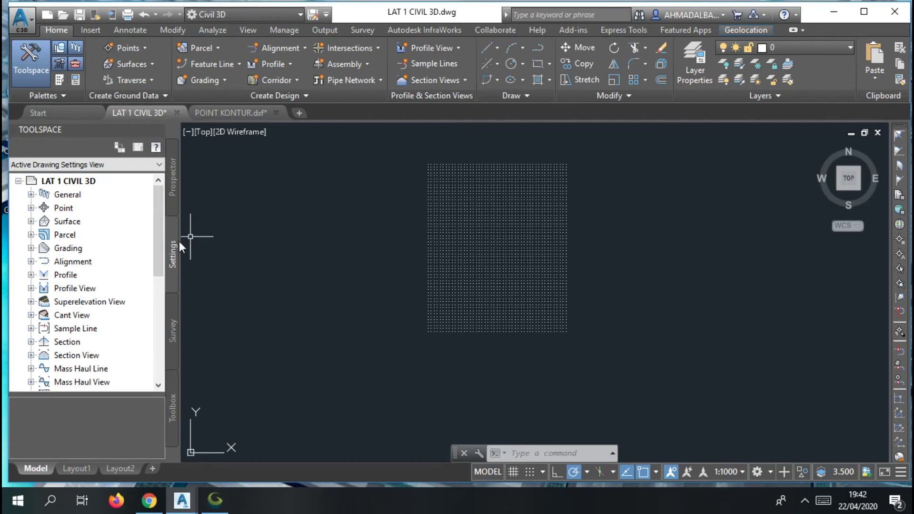
# Set Prompt For Descriptions to Automatic under Points Creation in the CreatePoints command settings.
pyautogui.moveTo(159, 247); pyautogui.dragTo(156, 250)
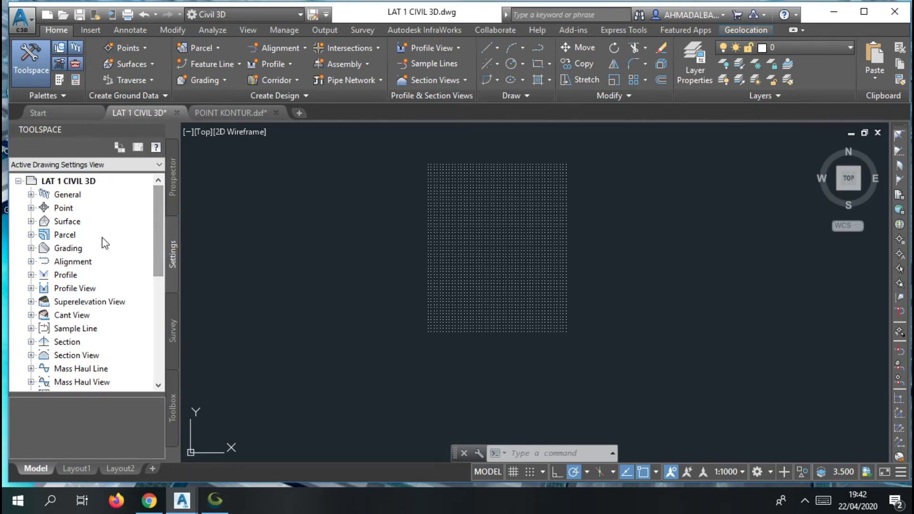
pyautogui.click(31, 208)
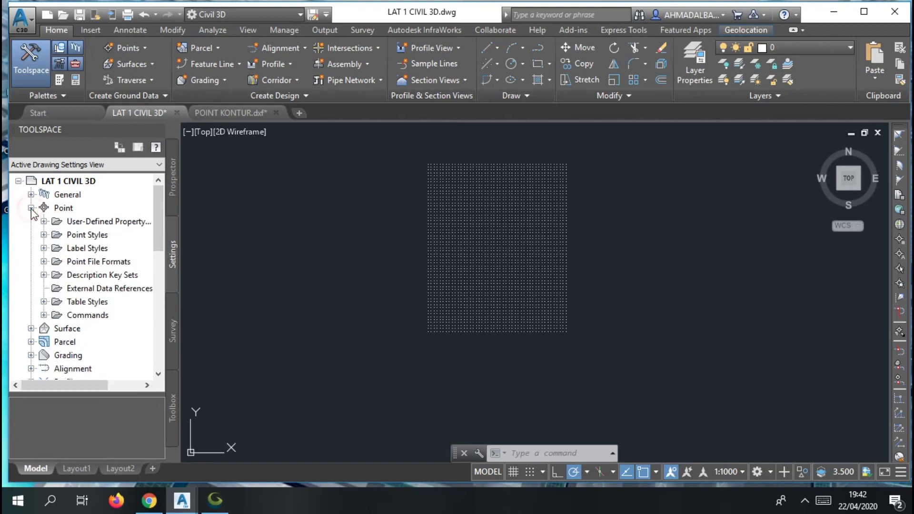
pyautogui.click(42, 315)
pyautogui.doubleClick(103, 316)
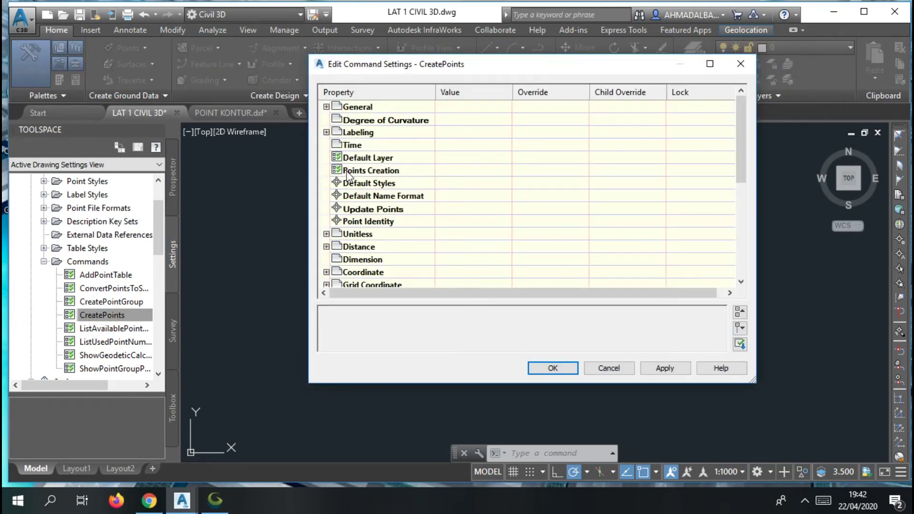
pyautogui.click(361, 171)
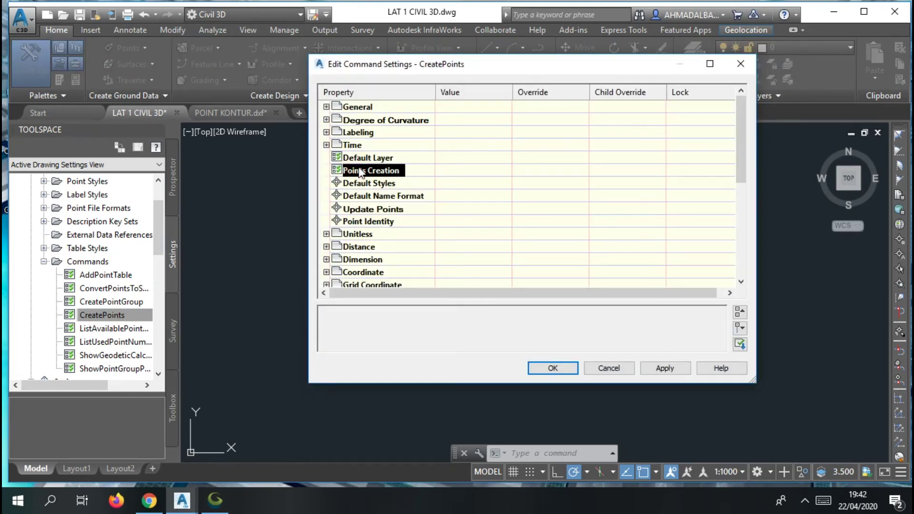
pyautogui.doubleClick(376, 172)
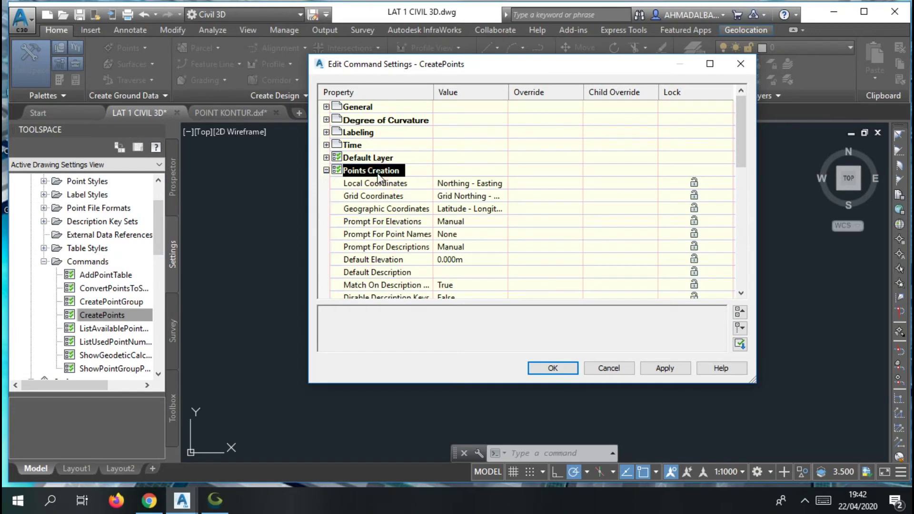
pyautogui.scroll(-2, 427, 263)
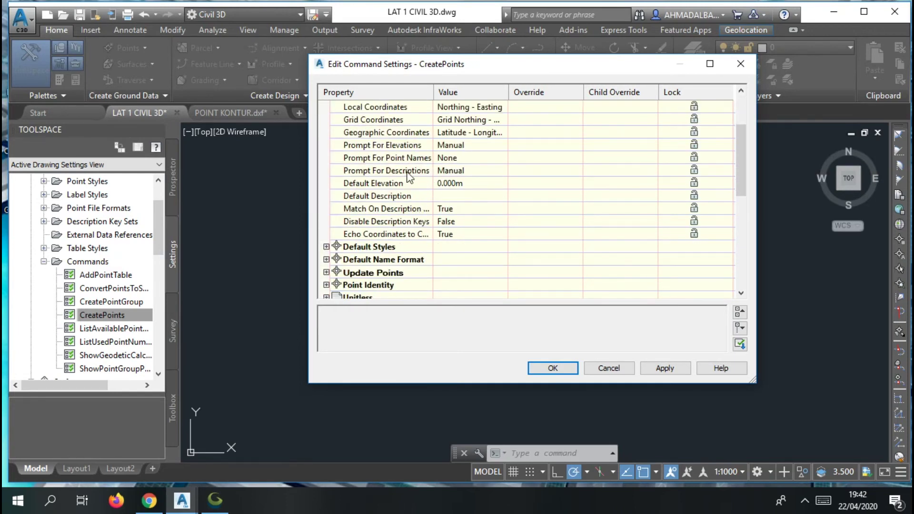
pyautogui.click(452, 170)
pyautogui.click(504, 171)
pyautogui.click(457, 181)
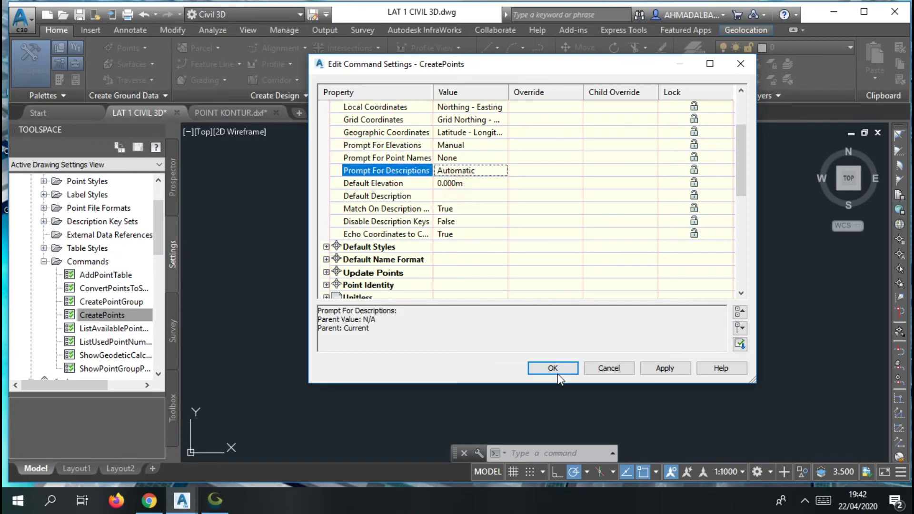
pyautogui.click(556, 367)
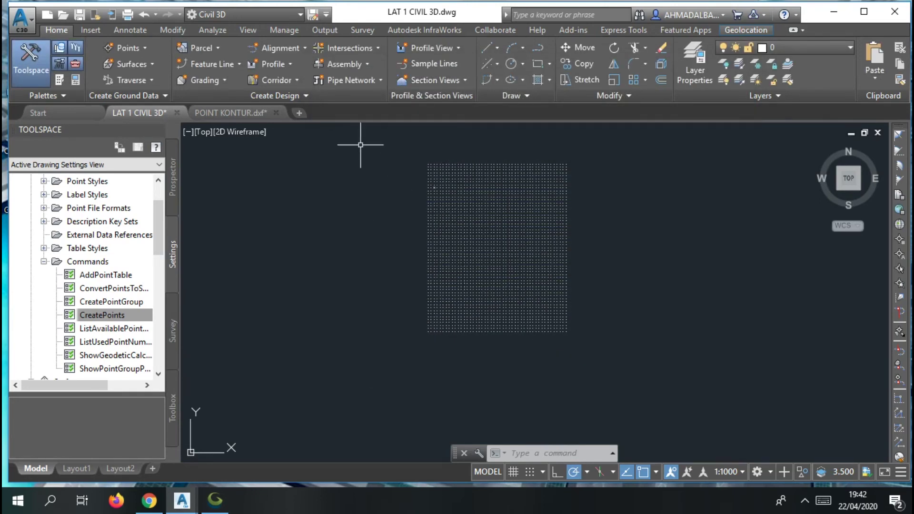
# Convert all the isolated AutoCAD elevation points to Civil 3D points with Convert AutoCAD Points, then leave the command.
pyautogui.click(144, 47)
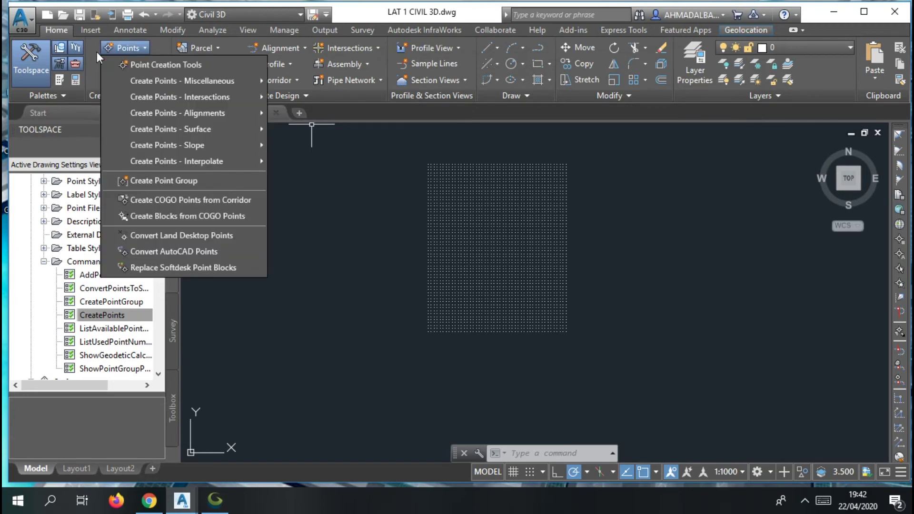
pyautogui.click(174, 252)
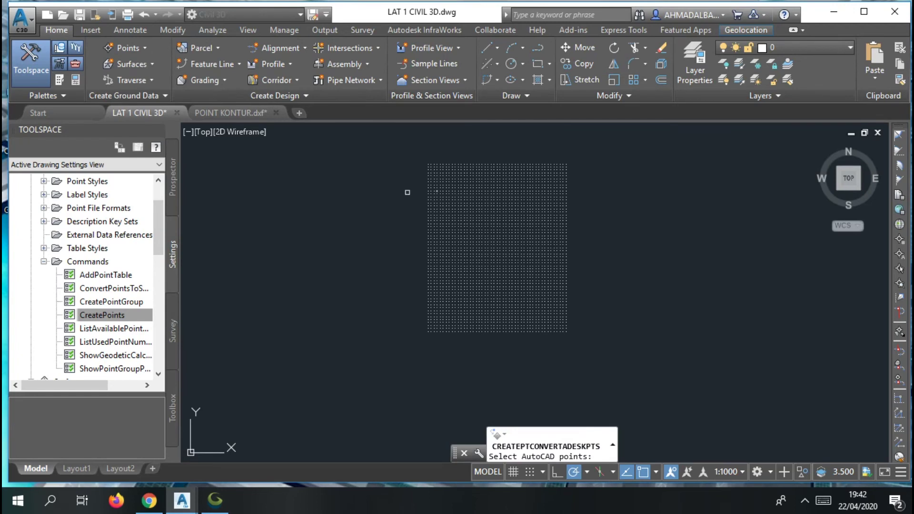
pyautogui.click(410, 146)
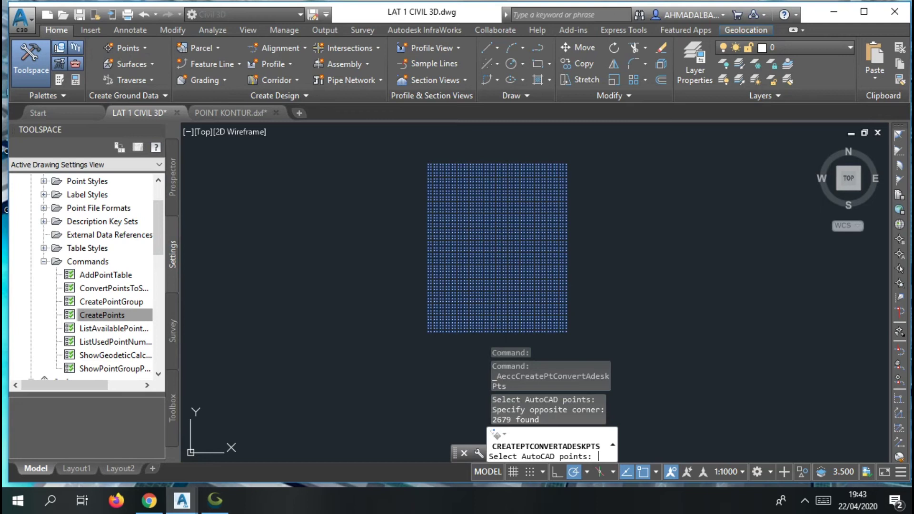
pyautogui.press('Return')
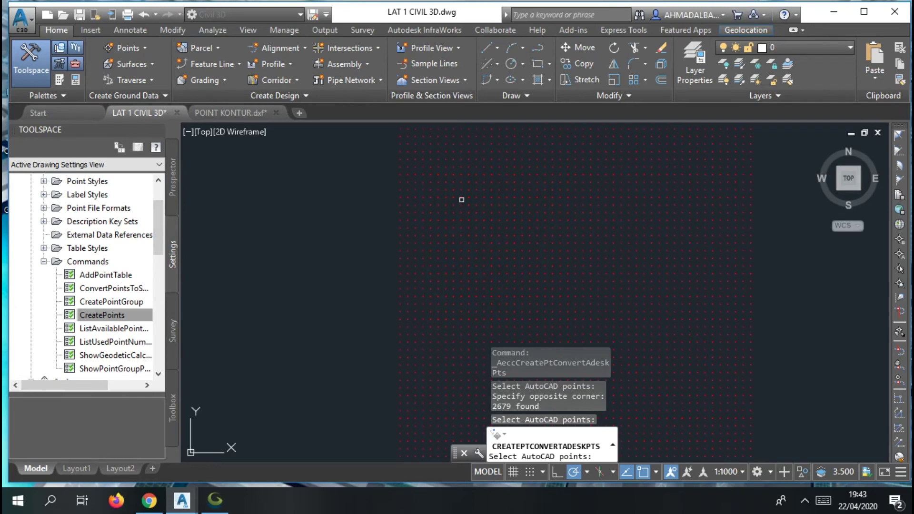
pyautogui.scroll(5, 461, 199)
pyautogui.press('Escape')
# End the object isolation to bring back the boundary, circles and route polyline around the converted points.
pyautogui.scroll(5, 500, 193)
pyautogui.scroll(-10, 496, 189)
pyautogui.scroll(6, 496, 187)
pyautogui.scroll(-10, 468, 185)
pyautogui.scroll(2, 471, 183)
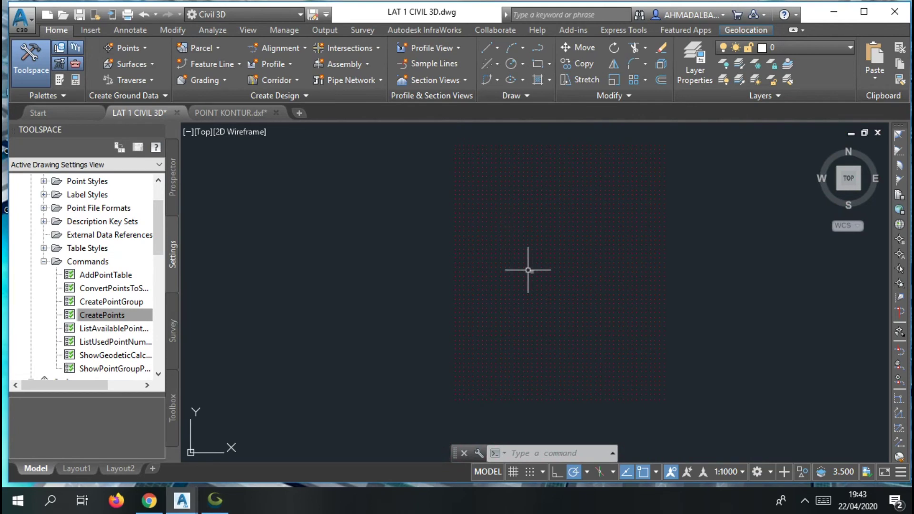
pyautogui.scroll(3, 571, 316)
pyautogui.scroll(-4, 524, 286)
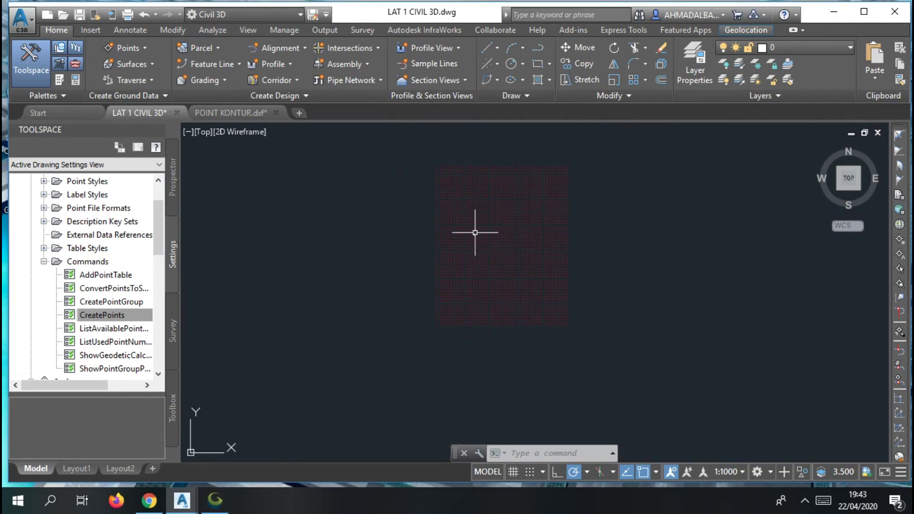
pyautogui.scroll(1, 471, 176)
pyautogui.rightClick(446, 196)
pyautogui.moveTo(596, 268)
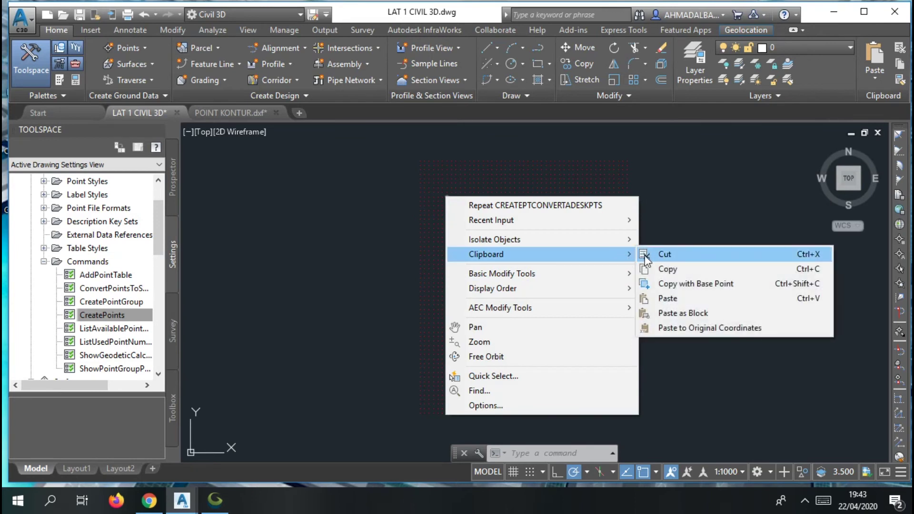
pyautogui.moveTo(639, 240)
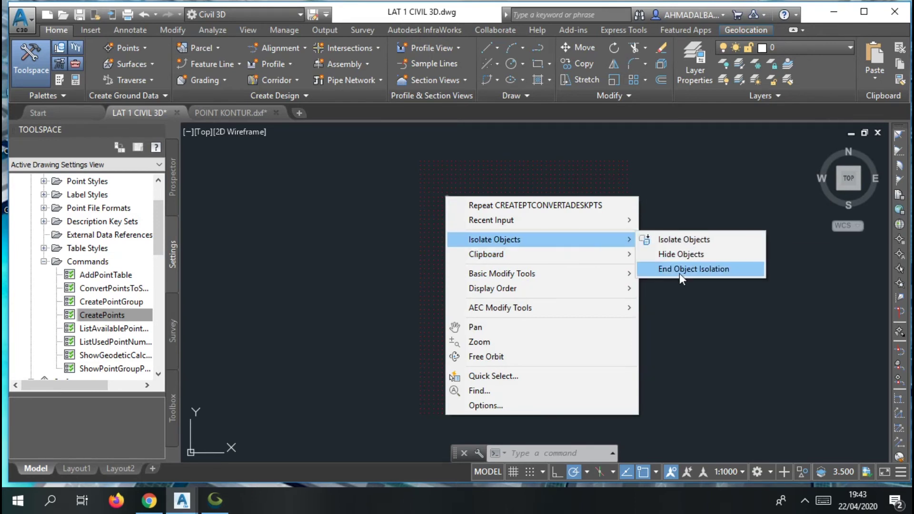
pyautogui.click(679, 272)
pyautogui.scroll(-4, 438, 245)
pyautogui.scroll(4, 438, 245)
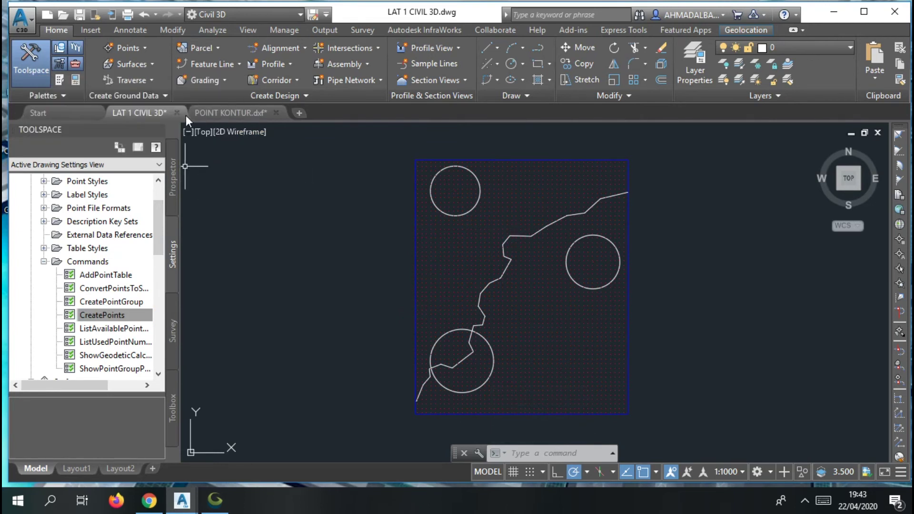
# Create a TIN surface named EKSISTING GROUND on the C-TOPO layer with the Contours 2m and 10m (Background) style.
pyautogui.click(173, 193)
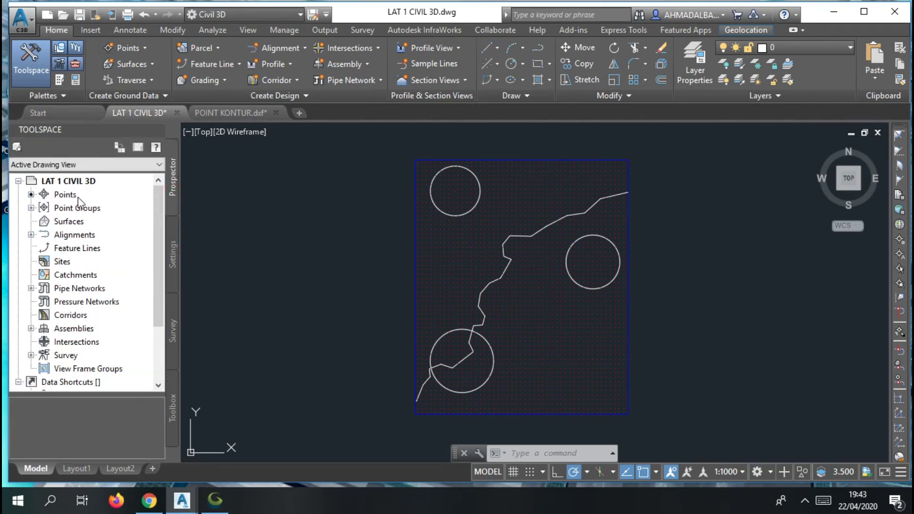
pyautogui.click(68, 222)
pyautogui.rightClick(68, 223)
pyautogui.click(115, 229)
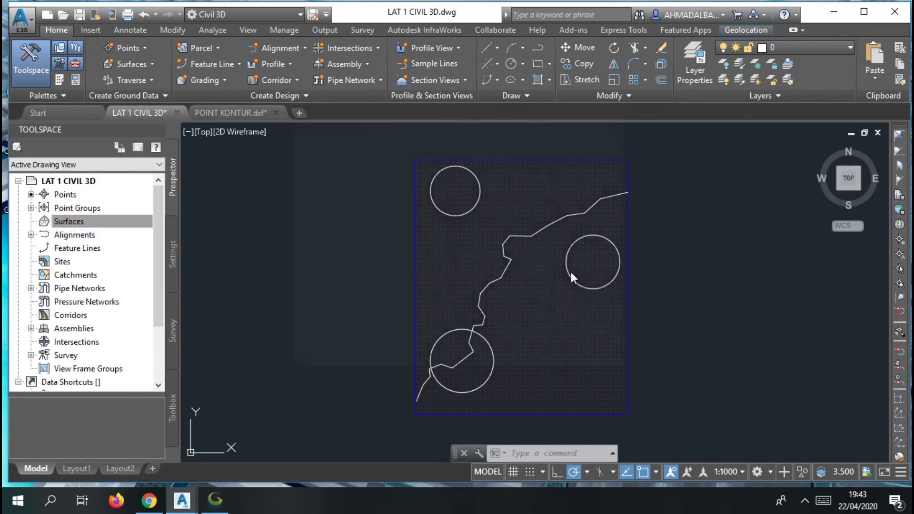
pyautogui.click(530, 208)
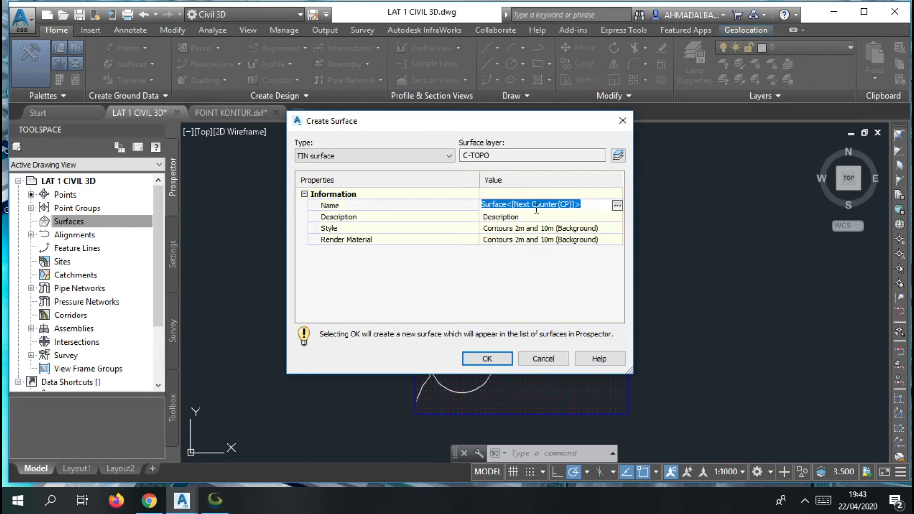
pyautogui.write('EKSISTING GROUND')
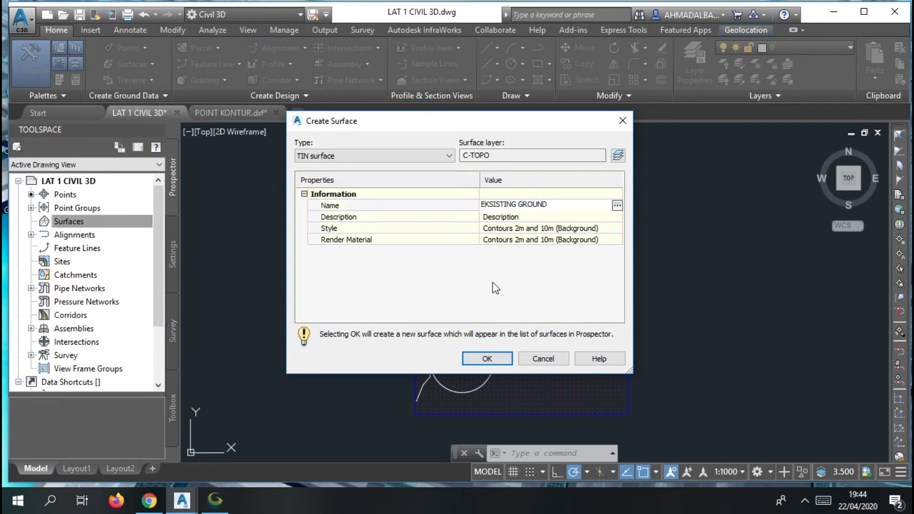
pyautogui.click(480, 362)
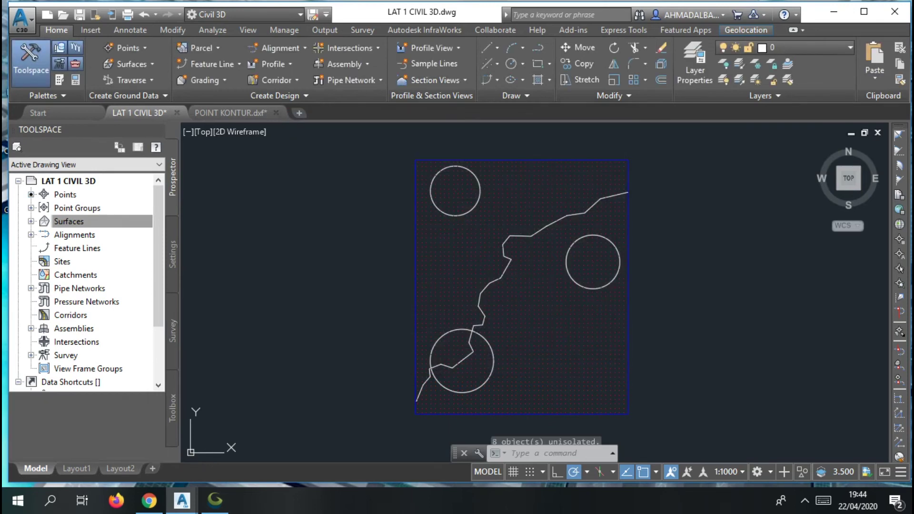
# Add the _All Points point group to the definition of the EKSISTING GROUND surface.
pyautogui.click(30, 224)
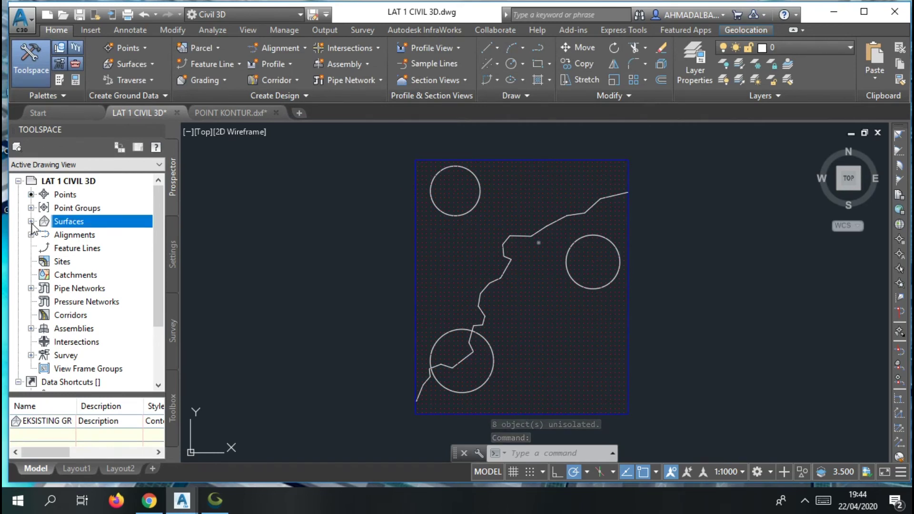
pyautogui.click(31, 223)
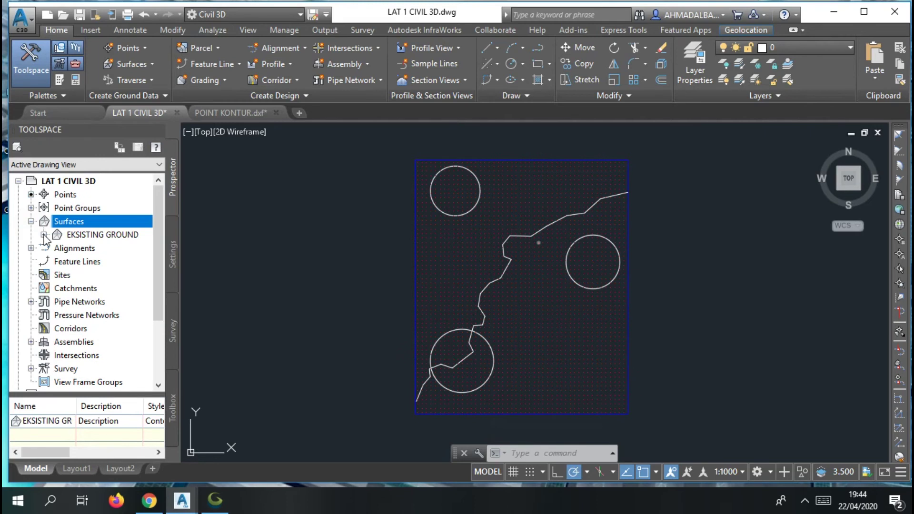
pyautogui.click(43, 235)
pyautogui.click(56, 274)
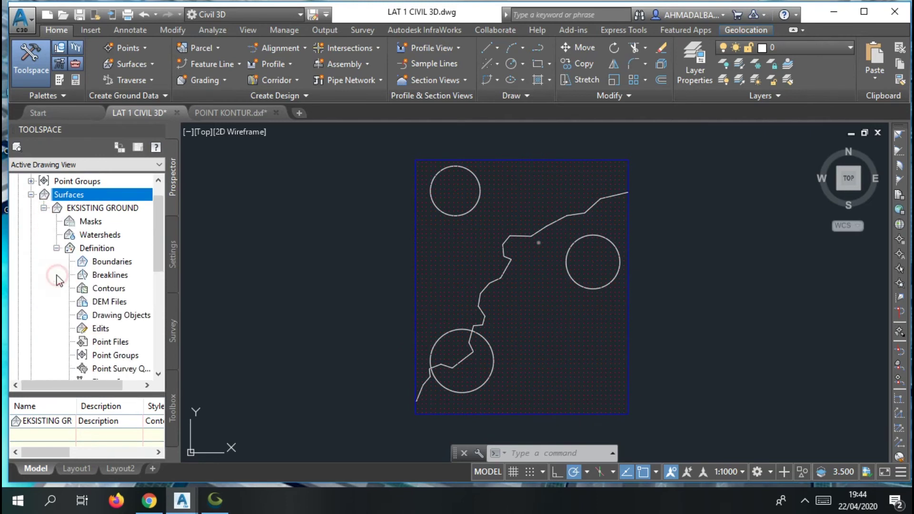
pyautogui.scroll(-2, 95, 267)
pyautogui.scroll(2, 96, 267)
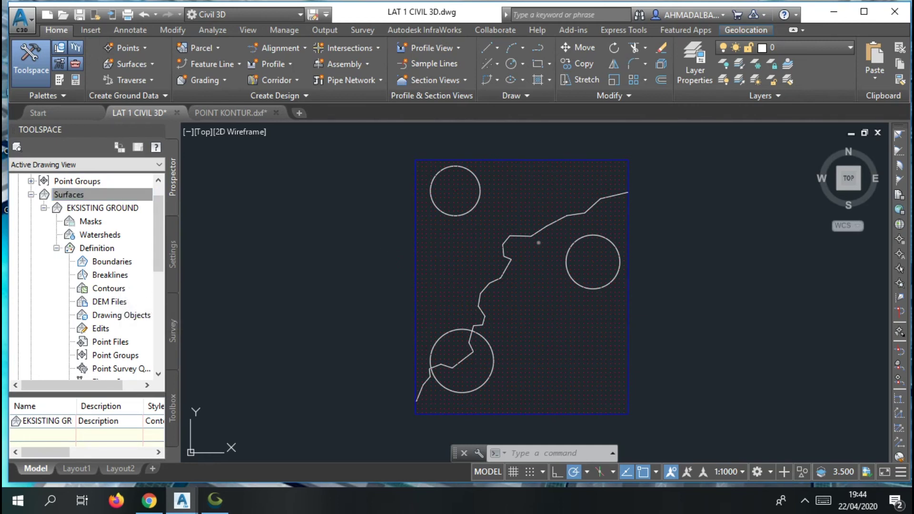
pyautogui.click(114, 303)
pyautogui.click(119, 316)
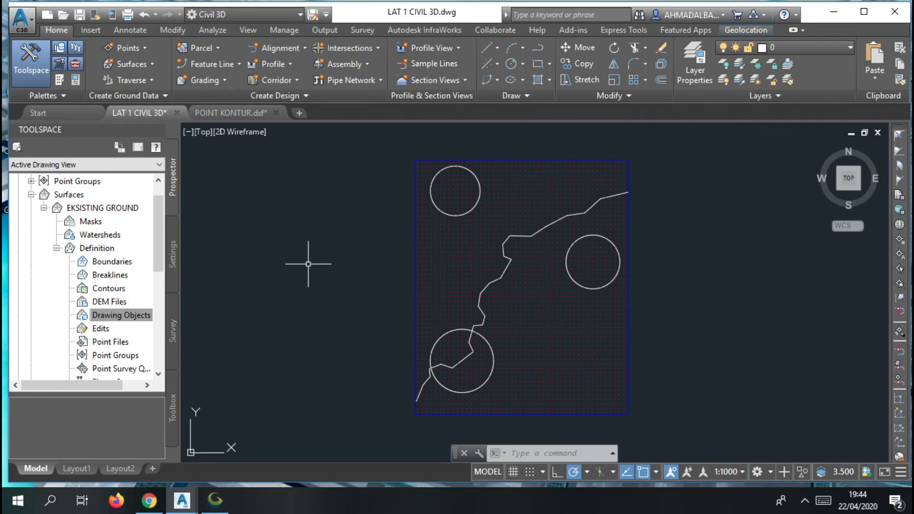
pyautogui.click(112, 356)
pyautogui.rightClick(114, 357)
pyautogui.click(134, 364)
pyautogui.click(384, 231)
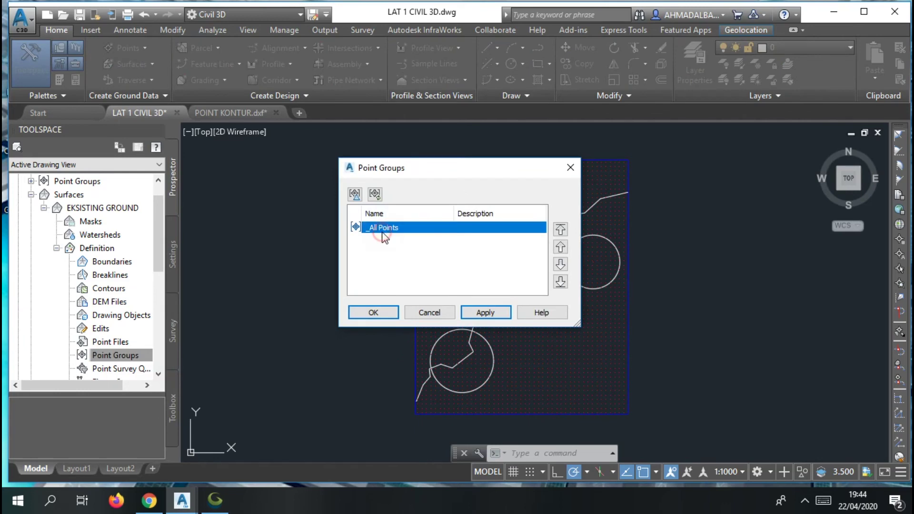
pyautogui.click(373, 315)
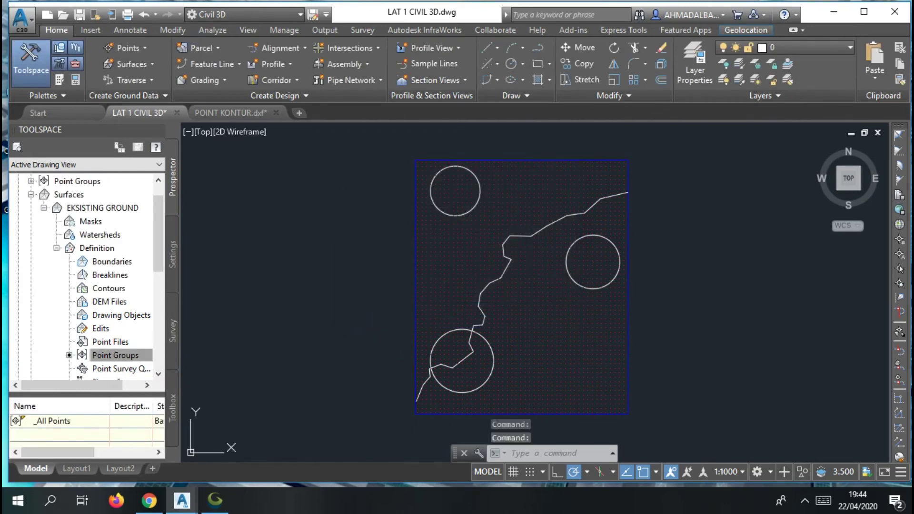
# Examine the contours generated for the EKSISTING GROUND surface, at full extent and close up around the route polyline.
pyautogui.scroll(6, 501, 249)
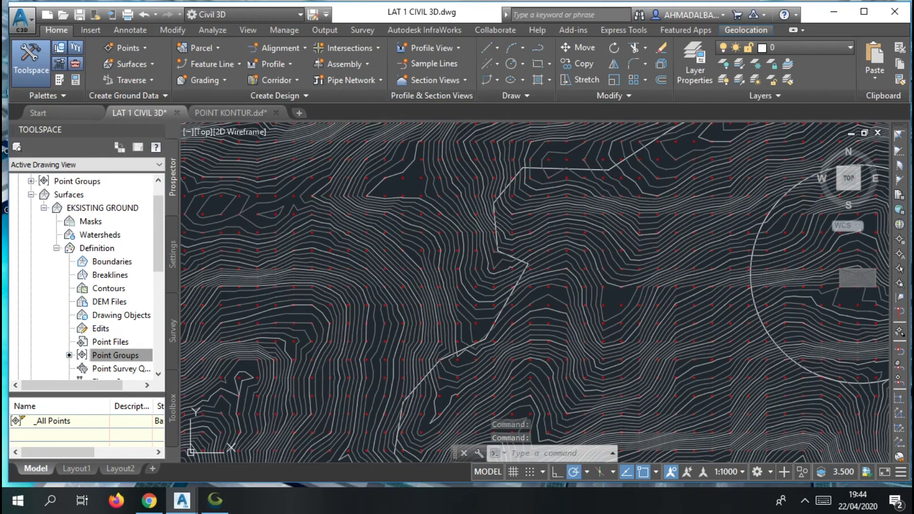
pyautogui.scroll(-5, 505, 257)
pyautogui.scroll(3, 505, 257)
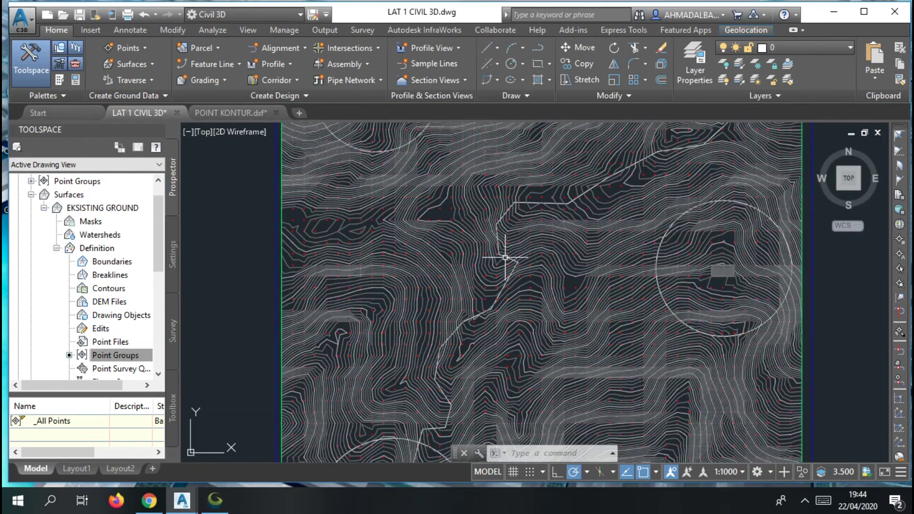
pyautogui.scroll(-4, 411, 179)
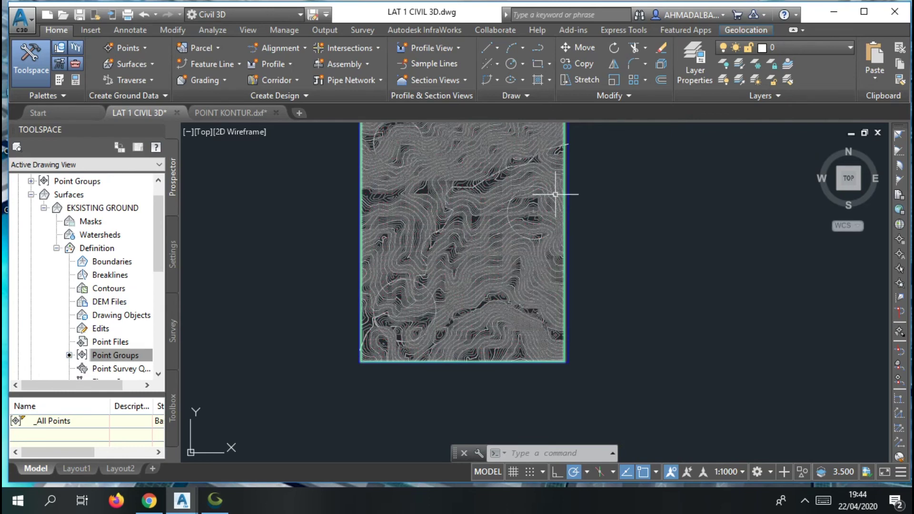
pyautogui.scroll(2, 472, 214)
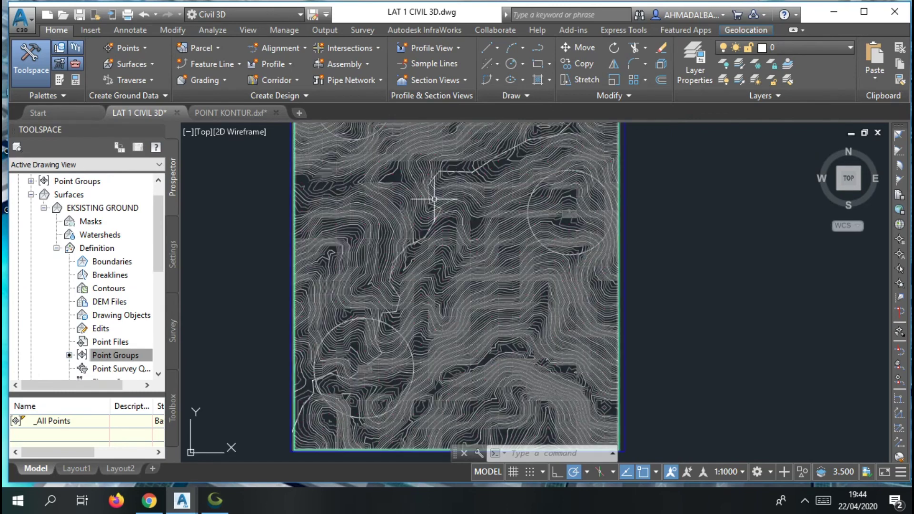
pyautogui.scroll(2, 389, 214)
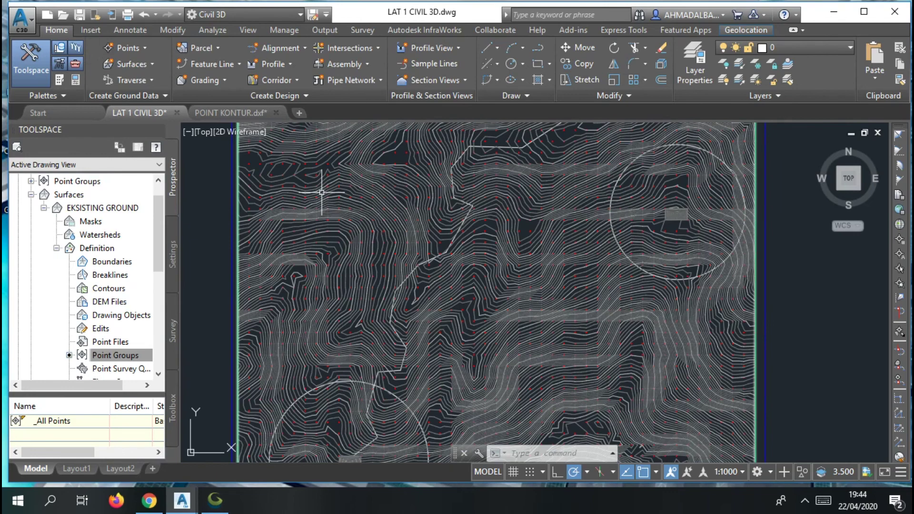
pyautogui.scroll(2, 596, 296)
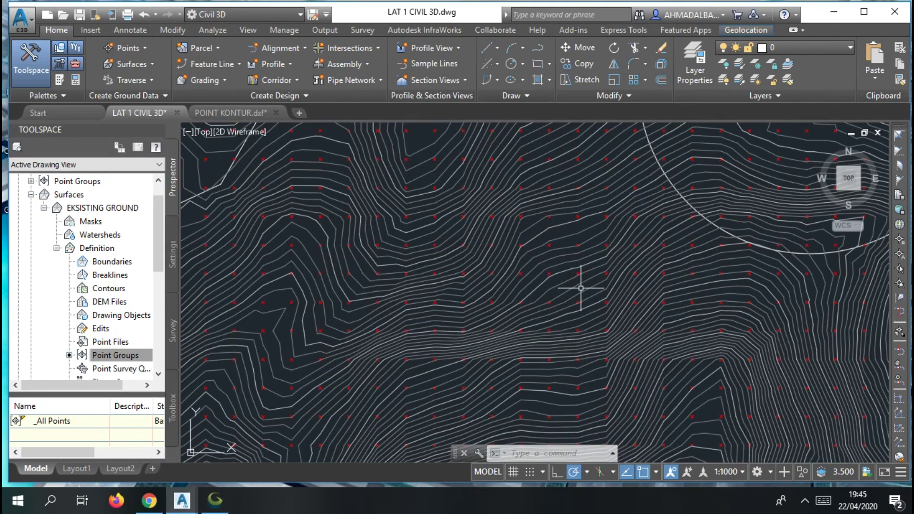
# Change the surface style of EKSISTING GROUND to Contours 5m and 25m (Design).
pyautogui.click(377, 321)
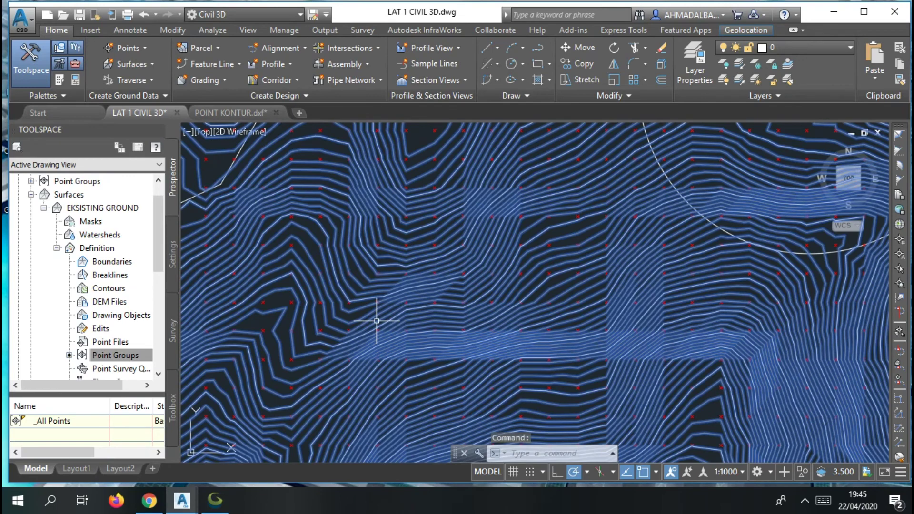
pyautogui.rightClick(376, 321)
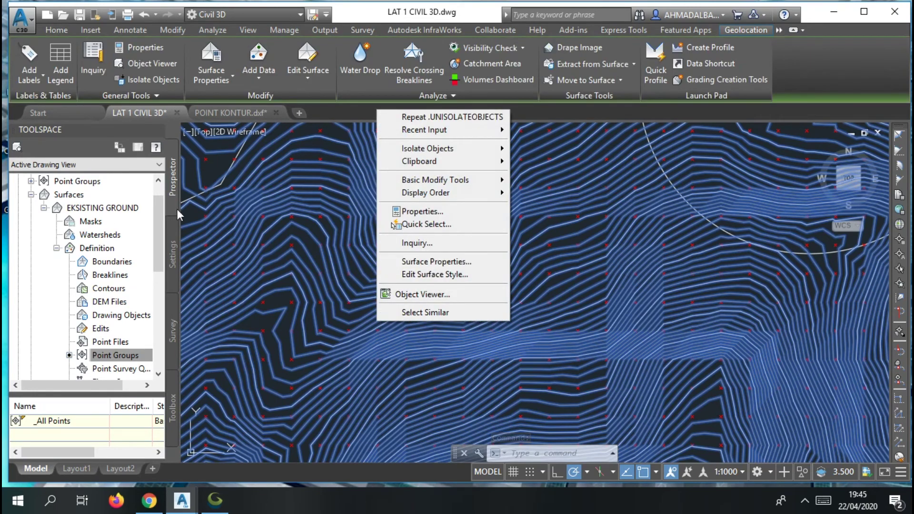
pyautogui.click(128, 220)
pyautogui.click(113, 208)
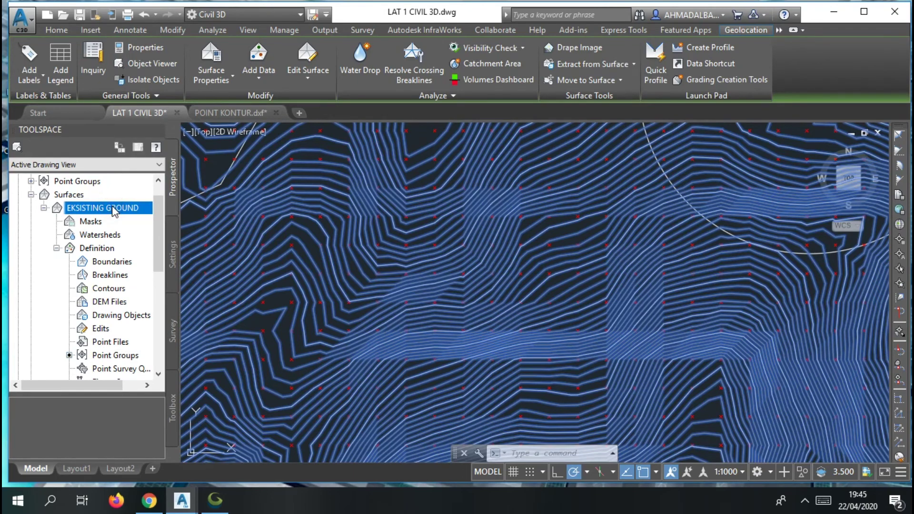
pyautogui.rightClick(113, 210)
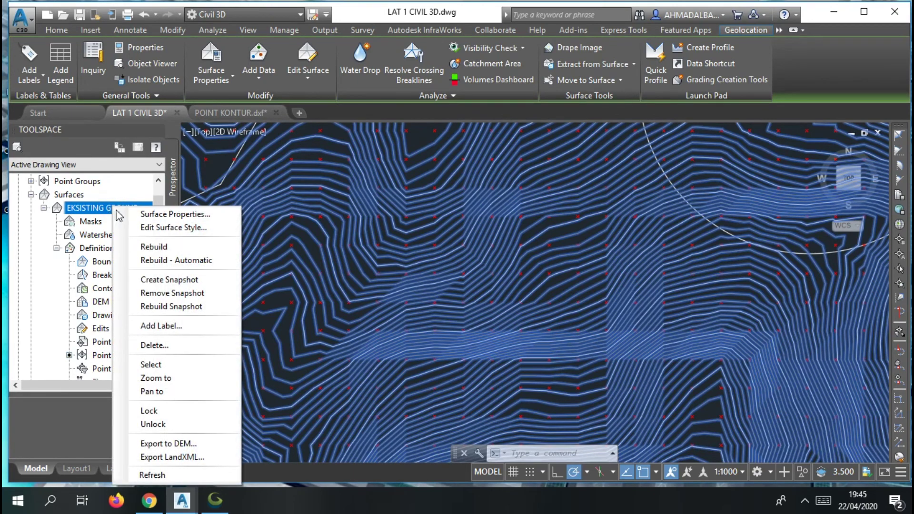
pyautogui.click(160, 215)
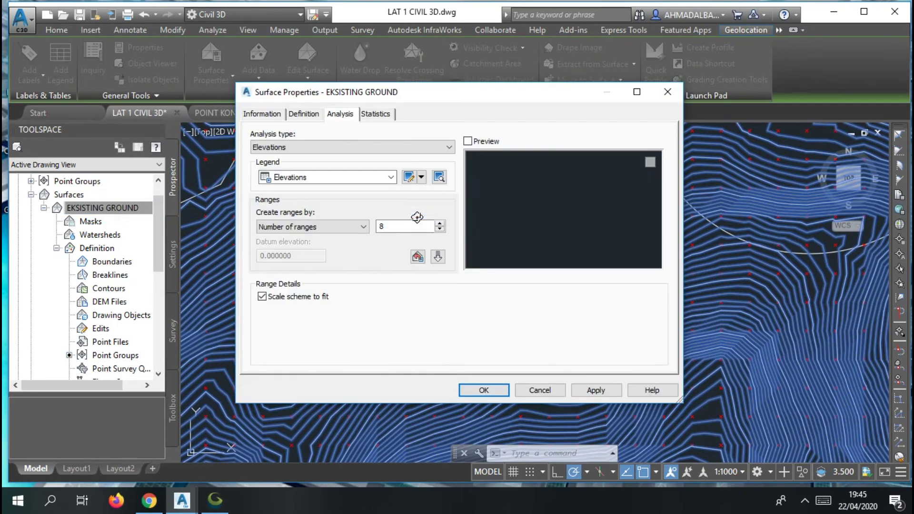
pyautogui.click(248, 114)
pyautogui.click(324, 251)
pyautogui.click(326, 257)
pyautogui.click(324, 256)
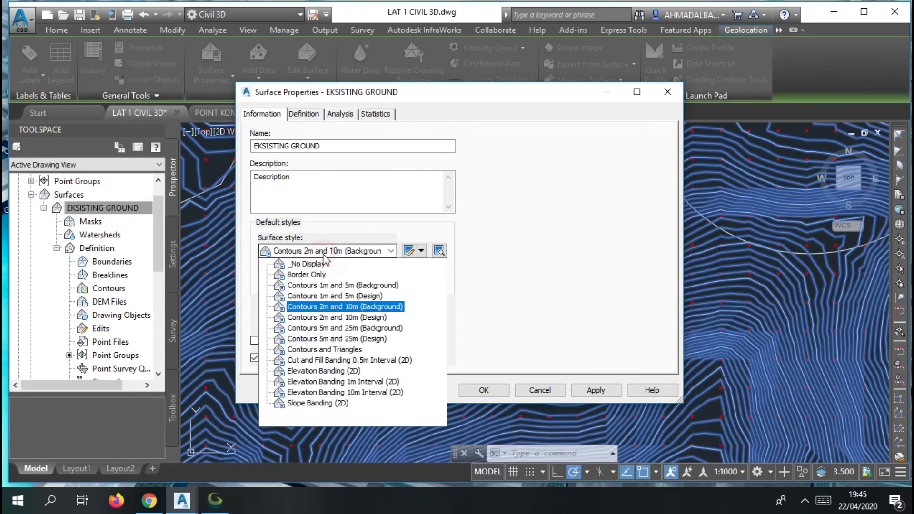
pyautogui.click(336, 341)
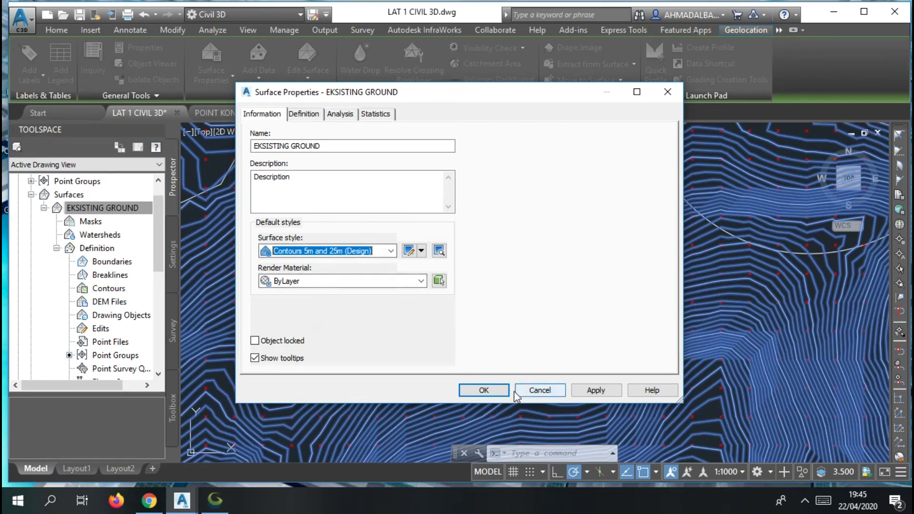
pyautogui.click(495, 392)
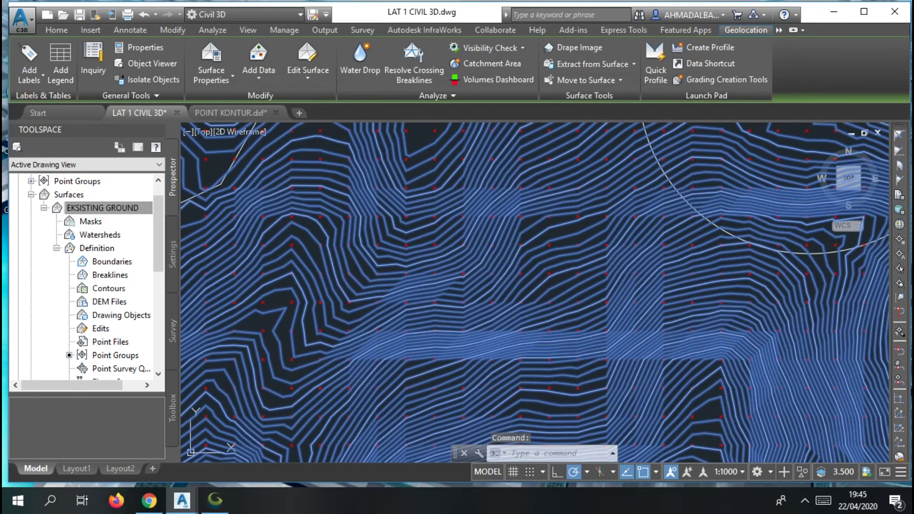
# Choose the Contours 5m and 25m (Background) style for EKSISTING GROUND and make a copy of it for editing.
pyautogui.scroll(-6, 547, 248)
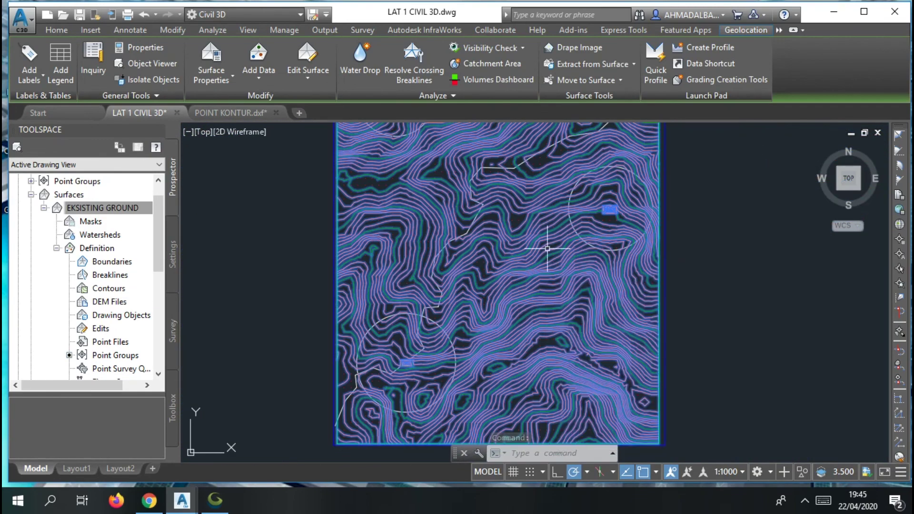
pyautogui.scroll(-2, 548, 248)
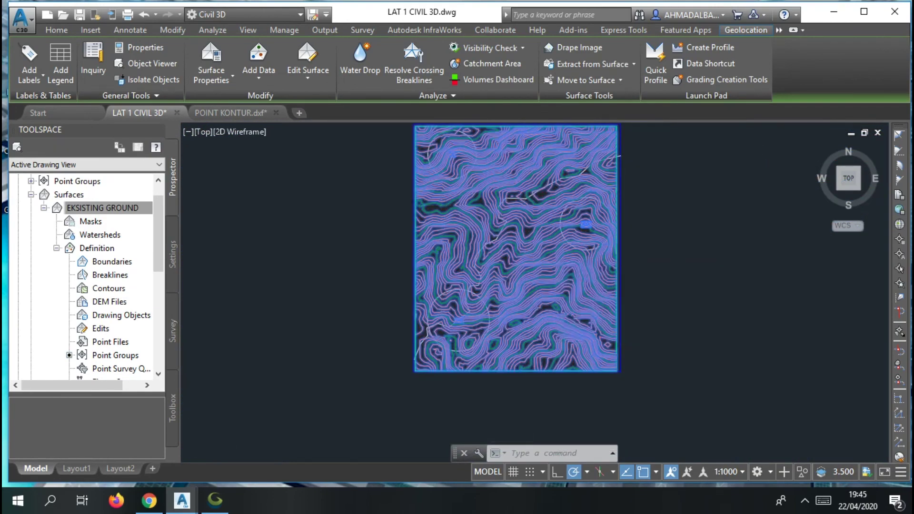
pyautogui.scroll(2, 444, 205)
pyautogui.scroll(6, 499, 217)
pyautogui.scroll(-8, 499, 217)
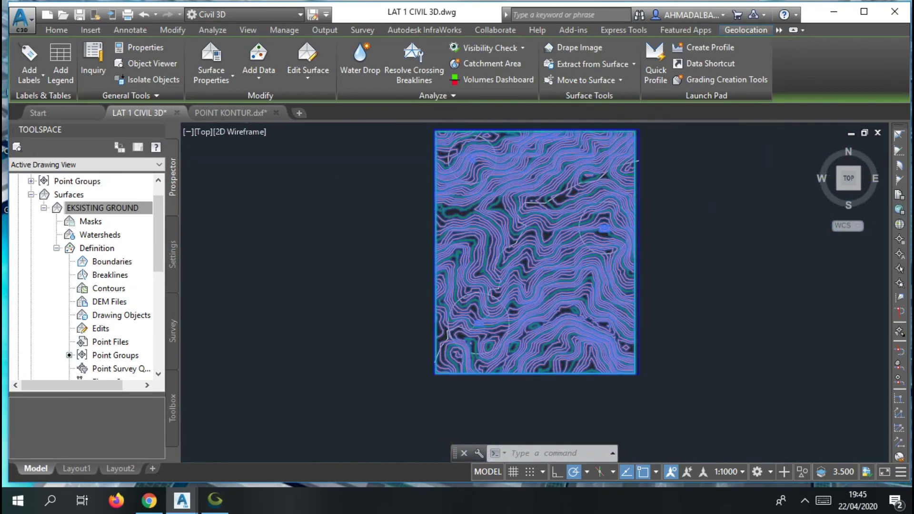
pyautogui.scroll(5, 481, 210)
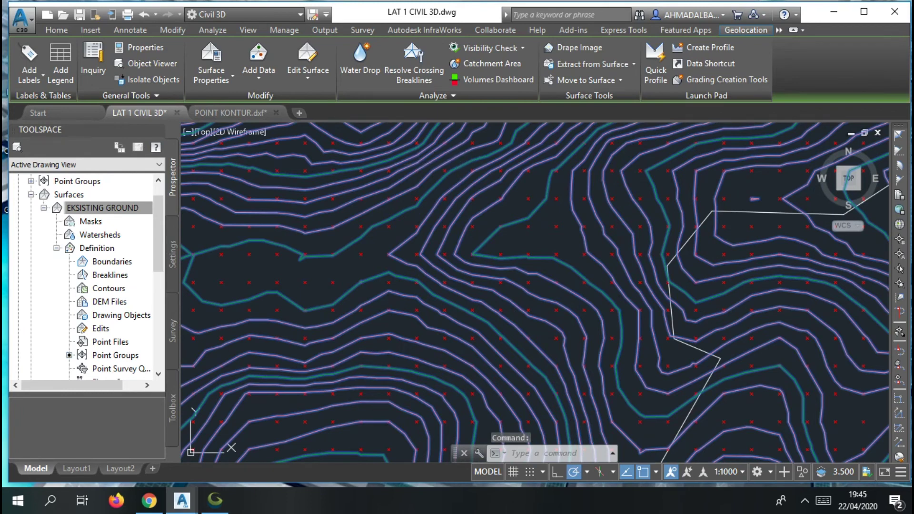
pyautogui.rightClick(125, 209)
pyautogui.click(181, 216)
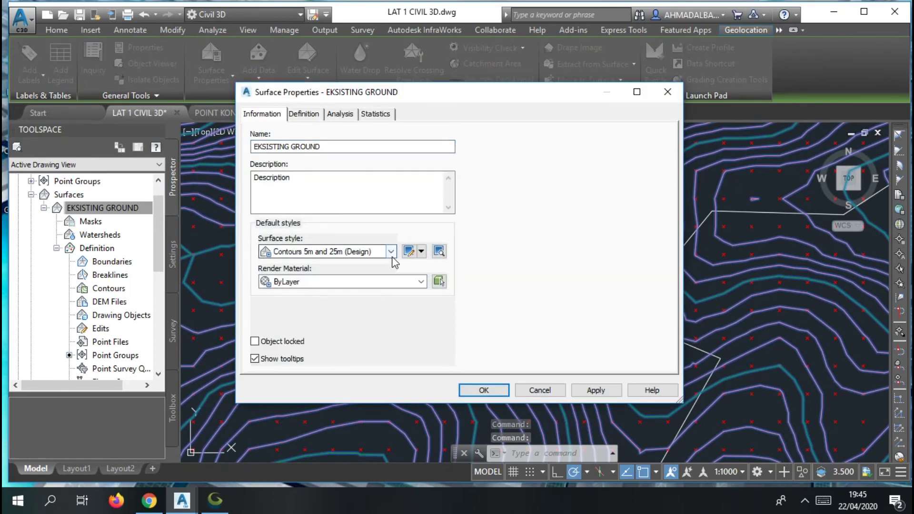
pyautogui.click(390, 252)
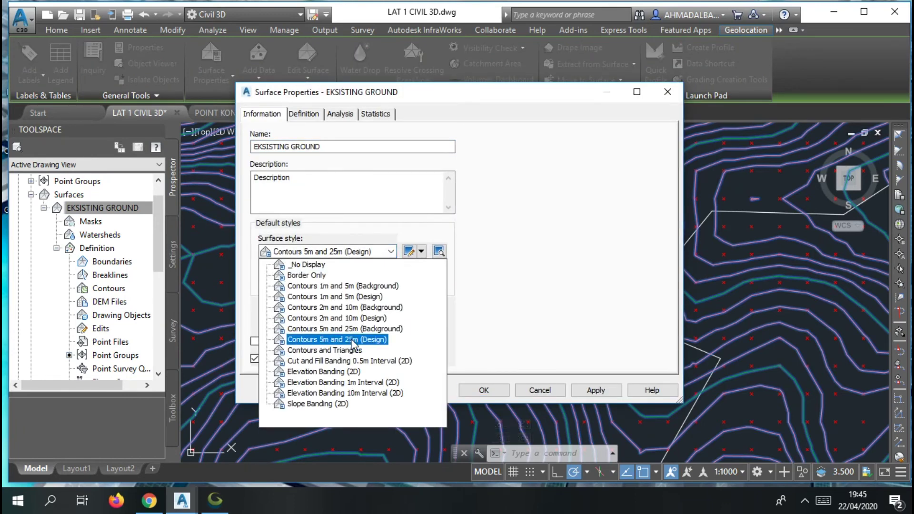
pyautogui.click(351, 334)
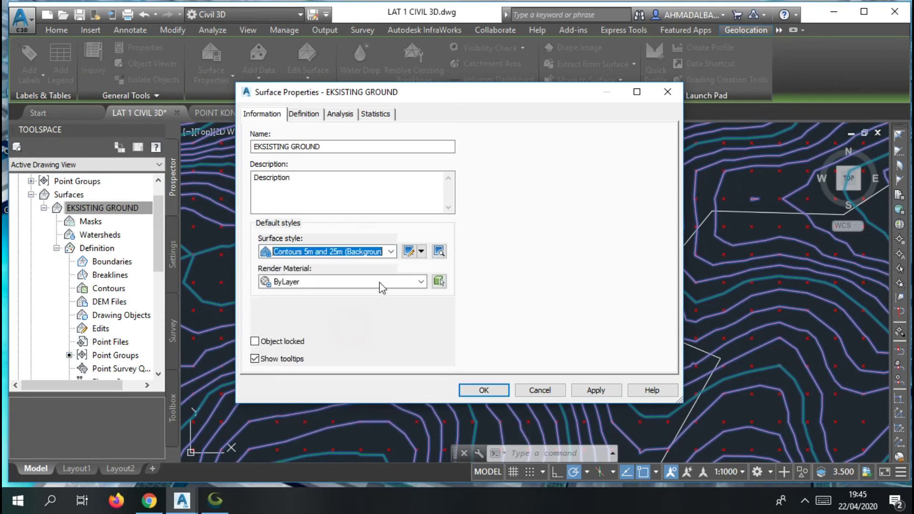
pyautogui.click(421, 252)
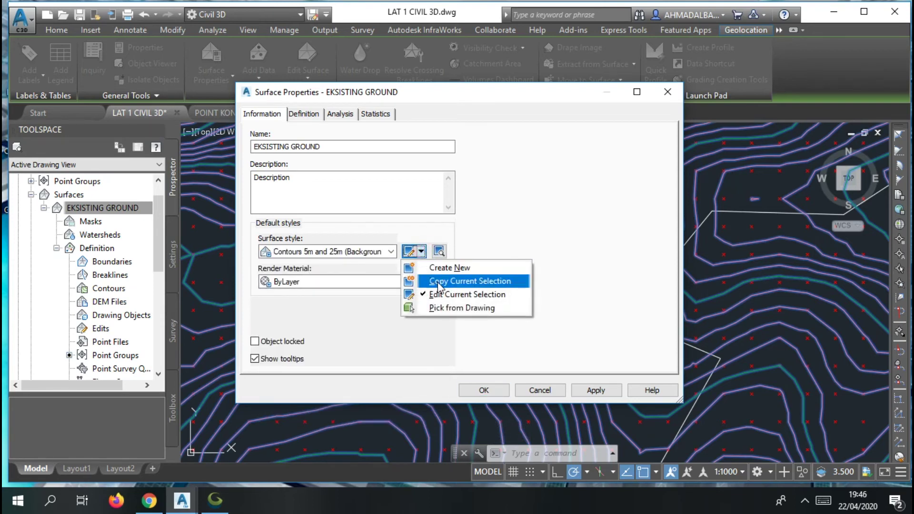
pyautogui.click(480, 282)
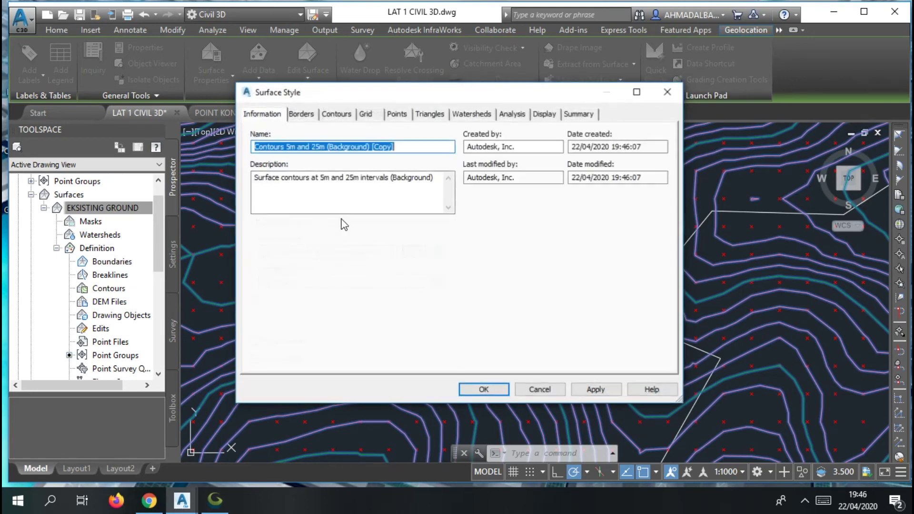
# Rename the copied surface style as Contours 10m and 50m (Background) [Copy].
pyautogui.click(287, 152)
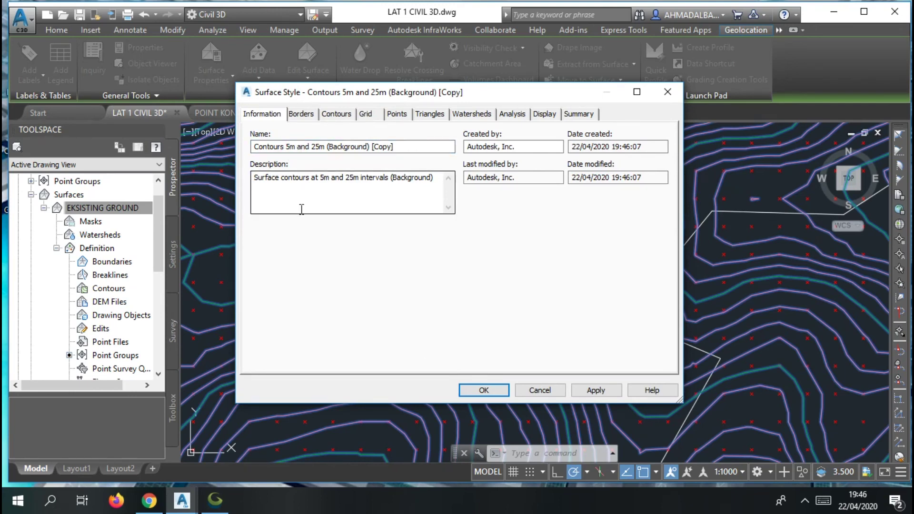
pyautogui.click(289, 146)
pyautogui.press('BackSpace')
pyautogui.press('BackSpace')
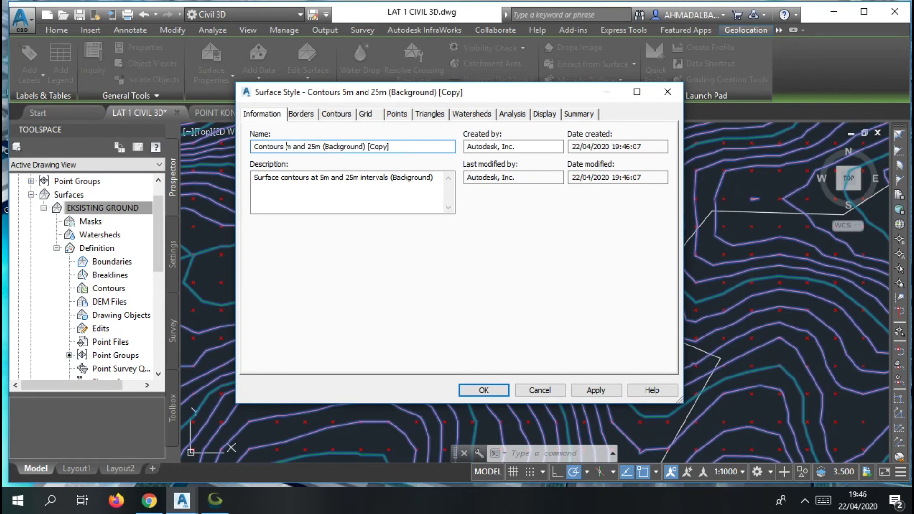
pyautogui.write('10')
pyautogui.click(324, 148)
pyautogui.press('BackSpace')
pyautogui.press('BackSpace')
pyautogui.write('50')
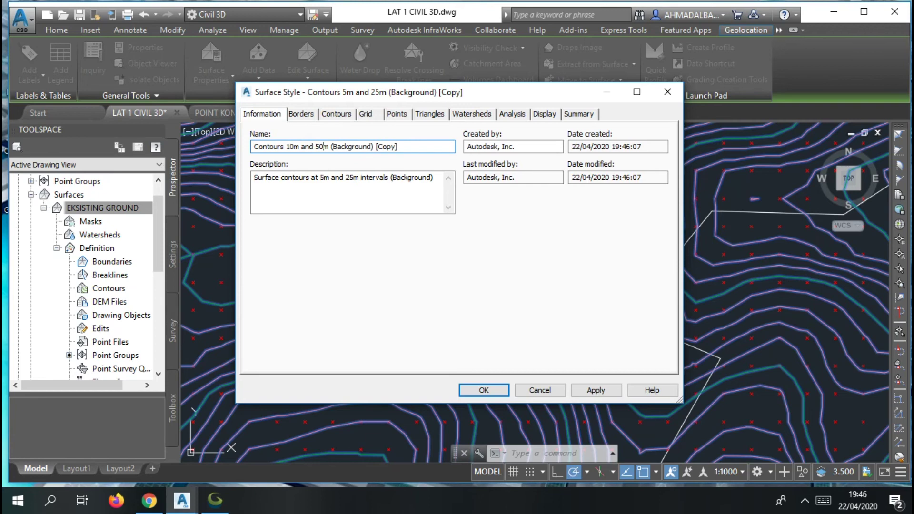
# Set the copied style's contour intervals to 10 m minor and 50 m major, and apply it to the EKSISTING GROUND surface.
pyautogui.click(304, 115)
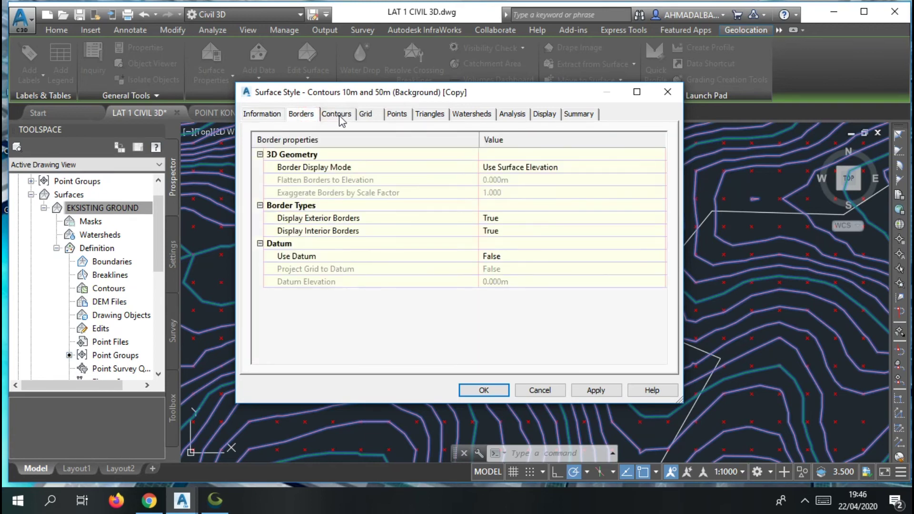
pyautogui.click(340, 116)
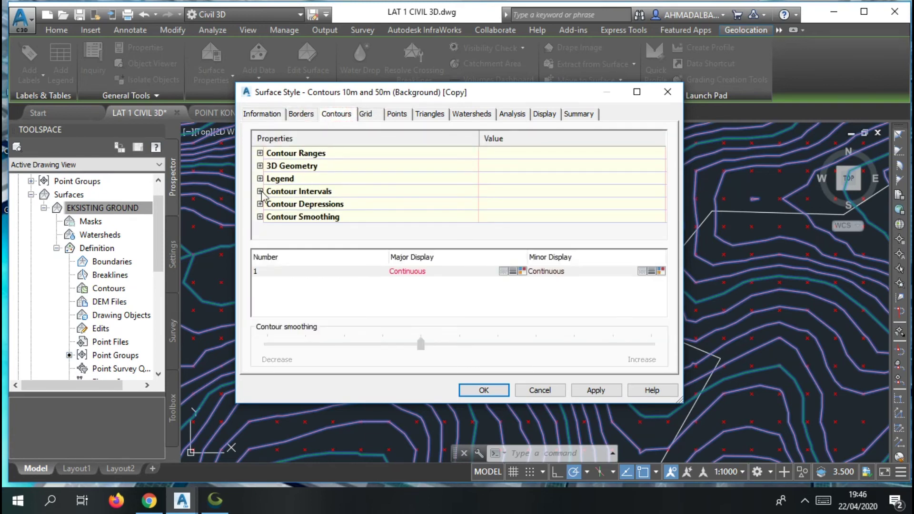
pyautogui.click(260, 192)
pyautogui.scroll(-1, 493, 207)
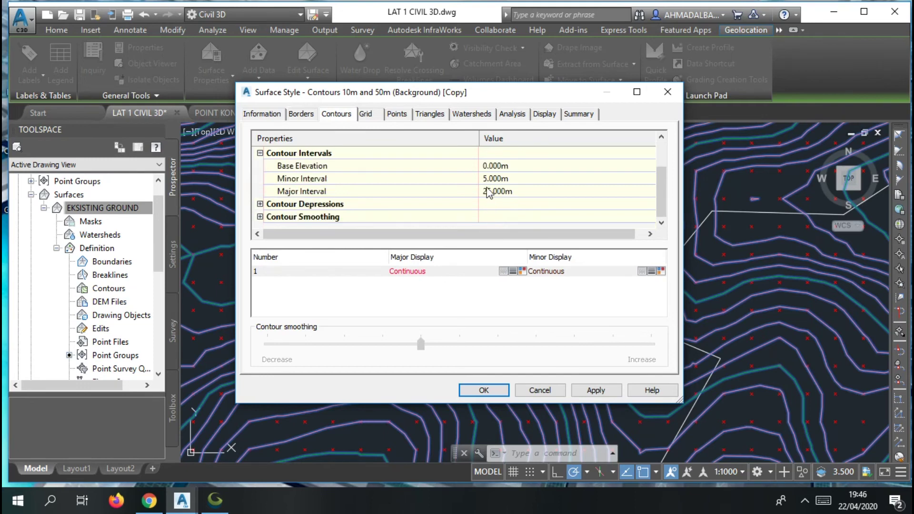
pyautogui.click(488, 180)
pyautogui.write('10')
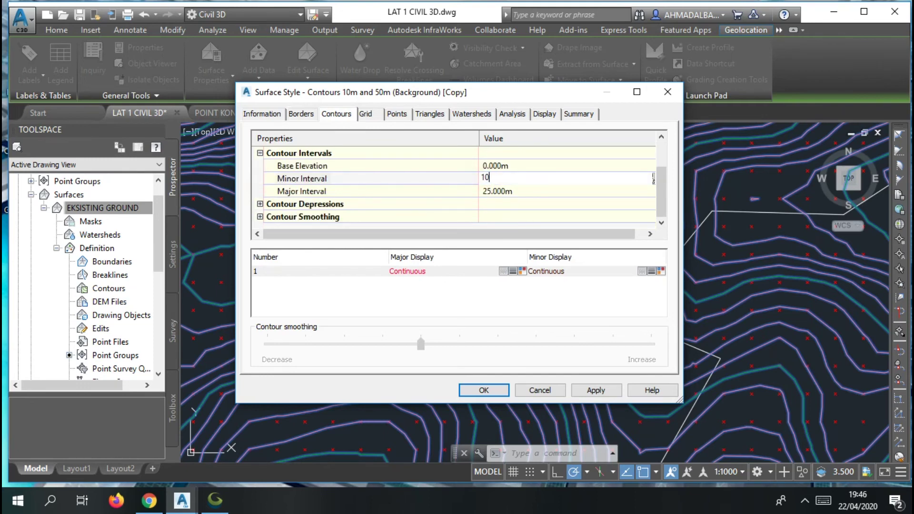
pyautogui.click(497, 192)
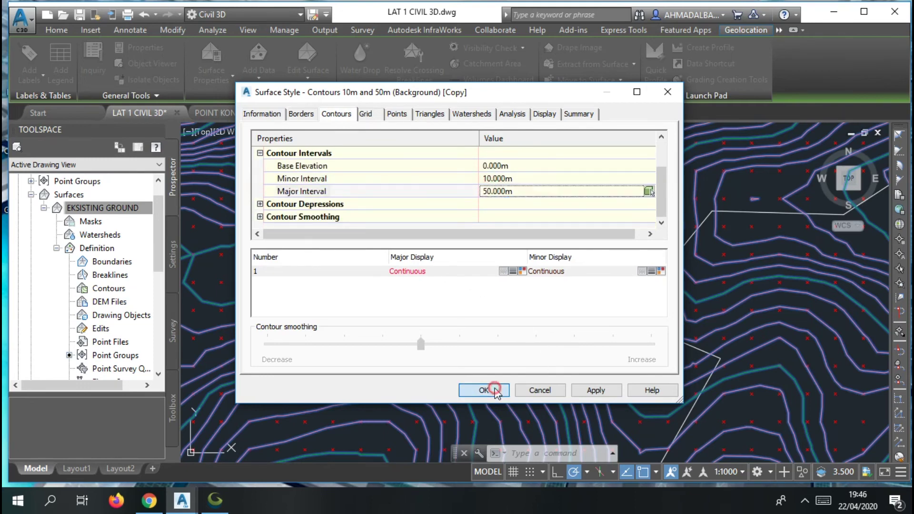
pyautogui.click(493, 389)
pyautogui.click(483, 390)
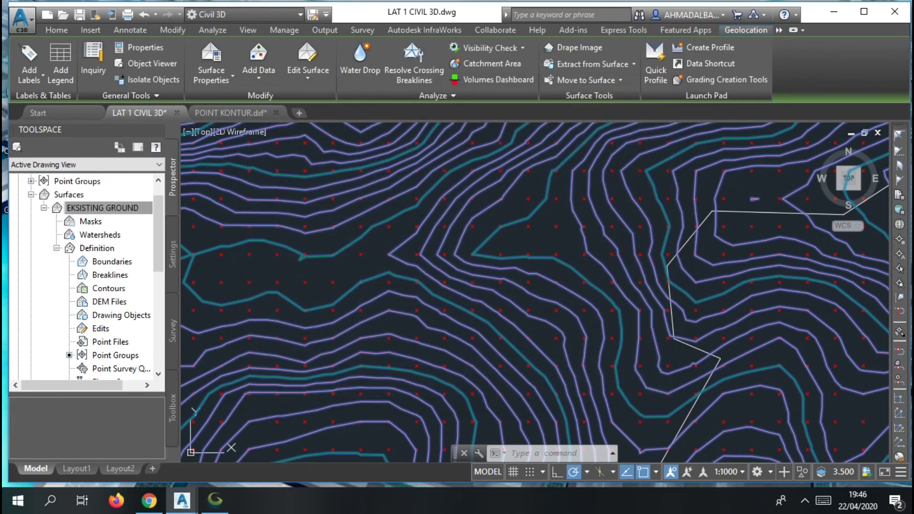
pyautogui.scroll(-5, 521, 289)
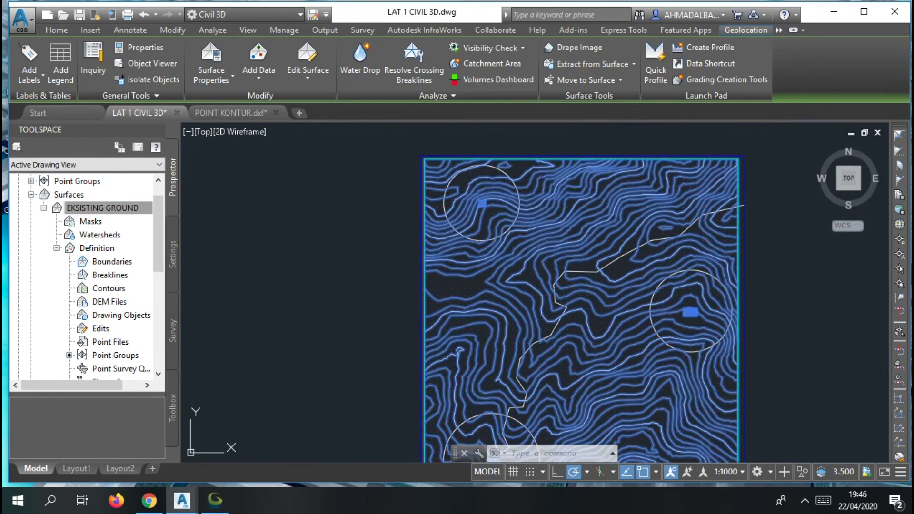
pyautogui.press('Escape')
pyautogui.moveTo(537, 285); pyautogui.dragTo(499, 196, button='middle')
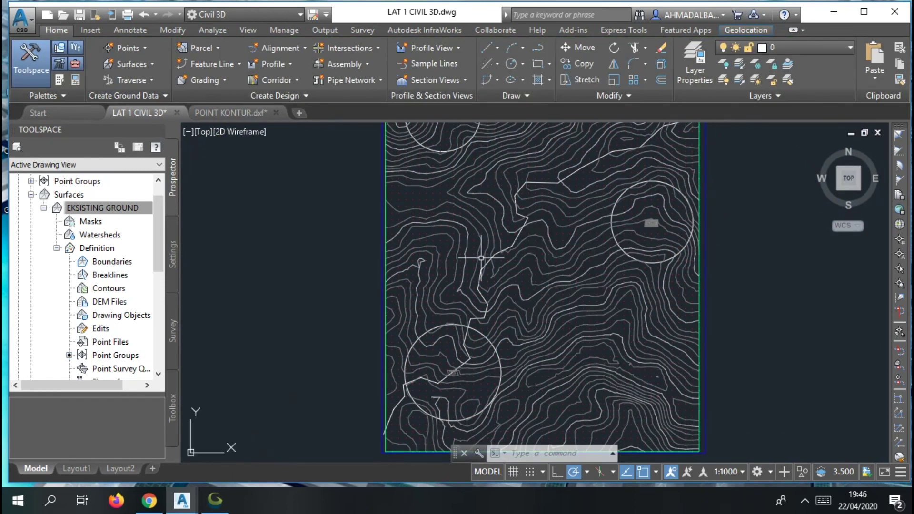
# Display the EKSISTING GROUND surface with the Elevation Banding (2D) style and view the colour bands over its full extent.
pyautogui.click(102, 208)
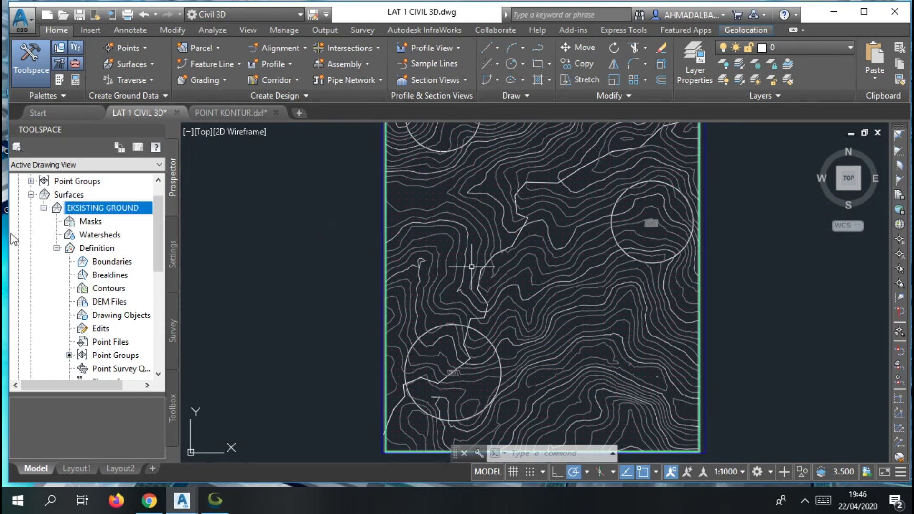
pyautogui.rightClick(116, 209)
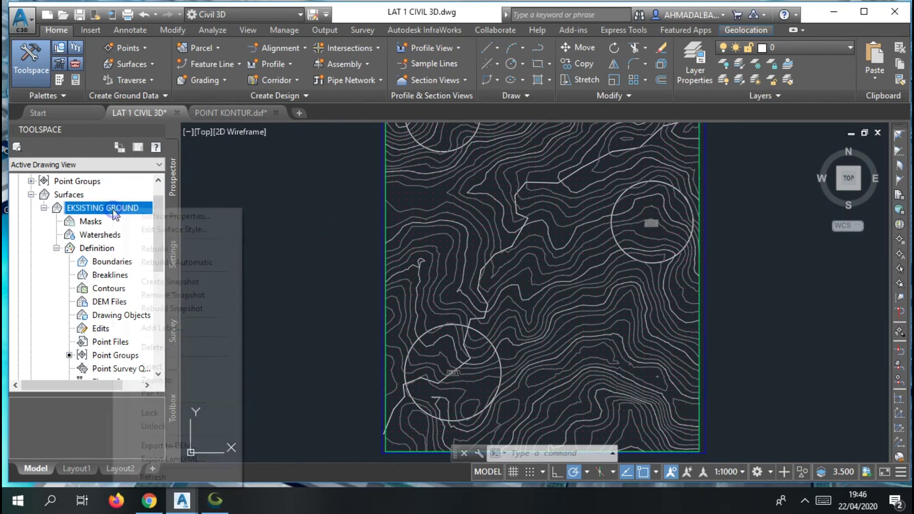
pyautogui.click(200, 212)
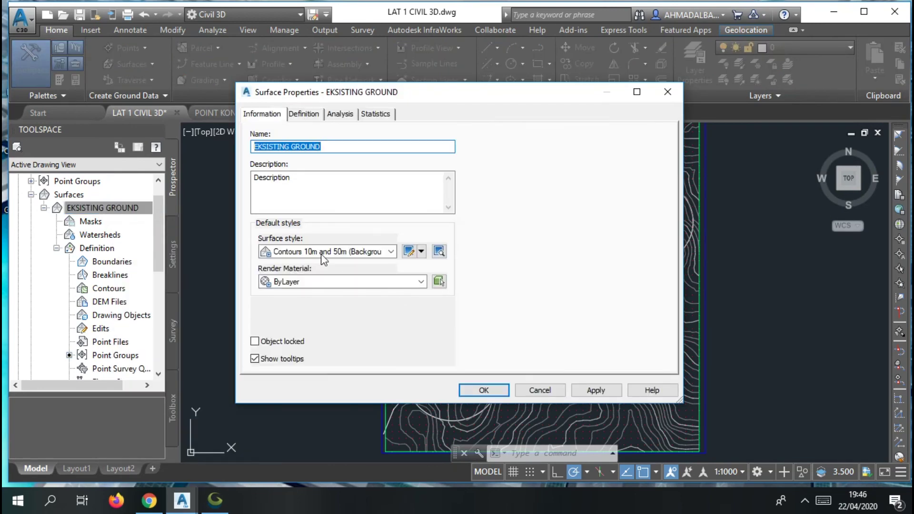
pyautogui.click(329, 251)
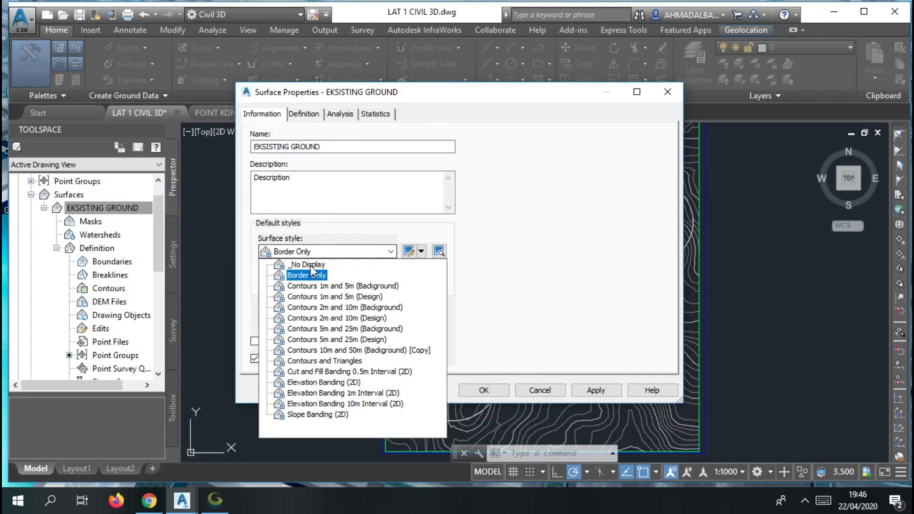
pyautogui.click(335, 387)
pyautogui.click(484, 392)
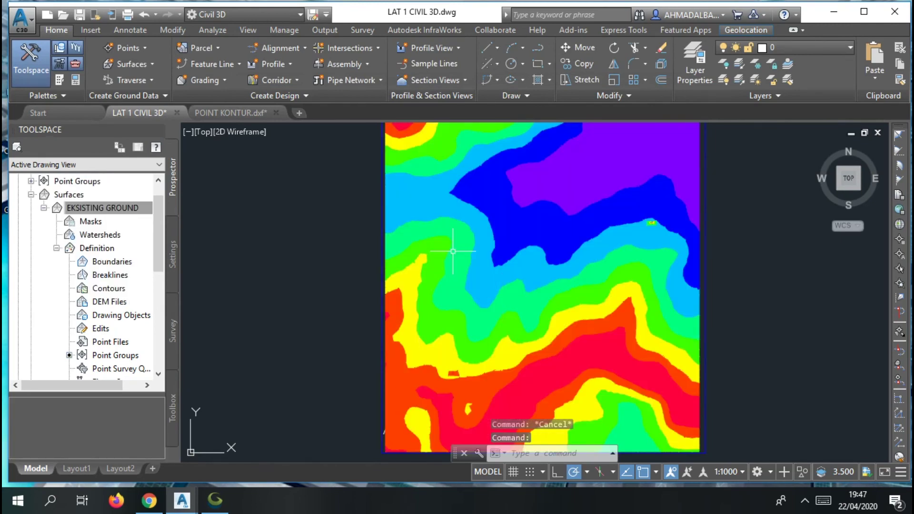
pyautogui.scroll(-2, 455, 254)
pyautogui.moveTo(455, 250)
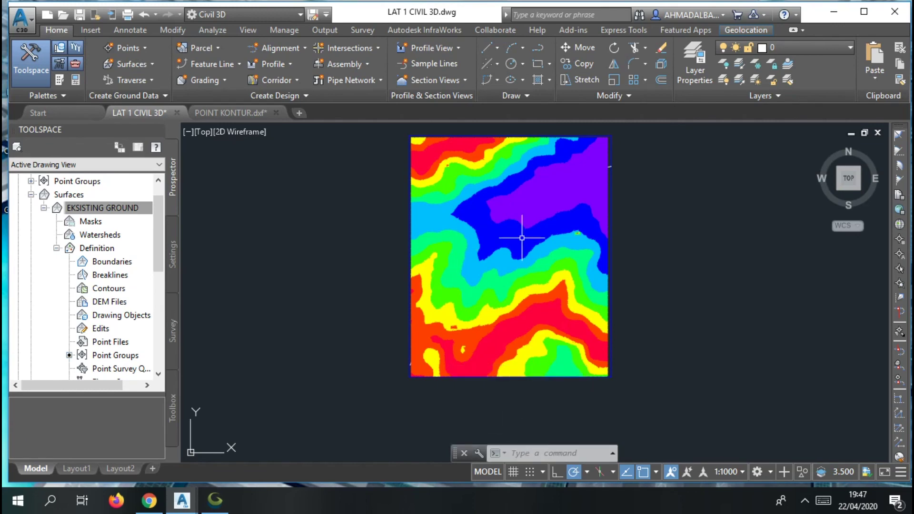
pyautogui.scroll(2, 522, 228)
pyautogui.scroll(-2, 522, 227)
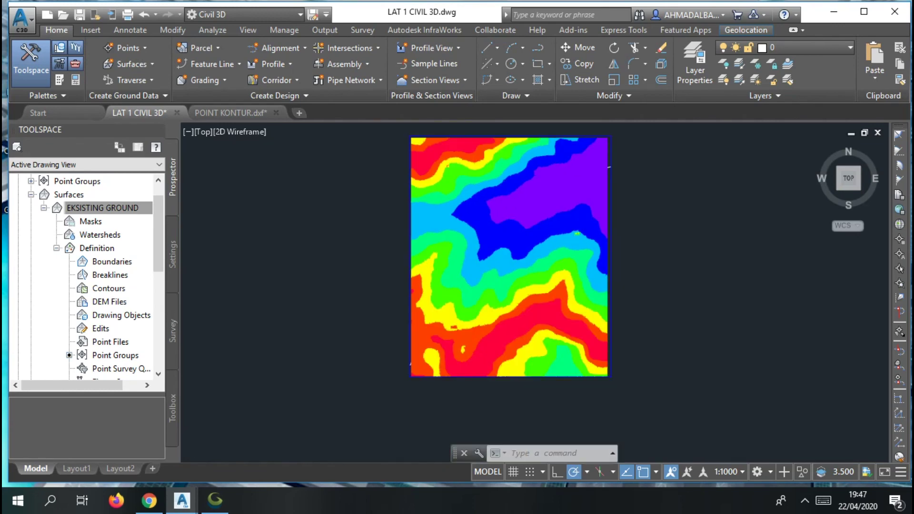
# Run the Elevations analysis of EKSISTING GROUND with 8 ranges, turn on the legend preview, review the range details and accept the surface properties.
pyautogui.scroll(2, 522, 226)
pyautogui.click(90, 208)
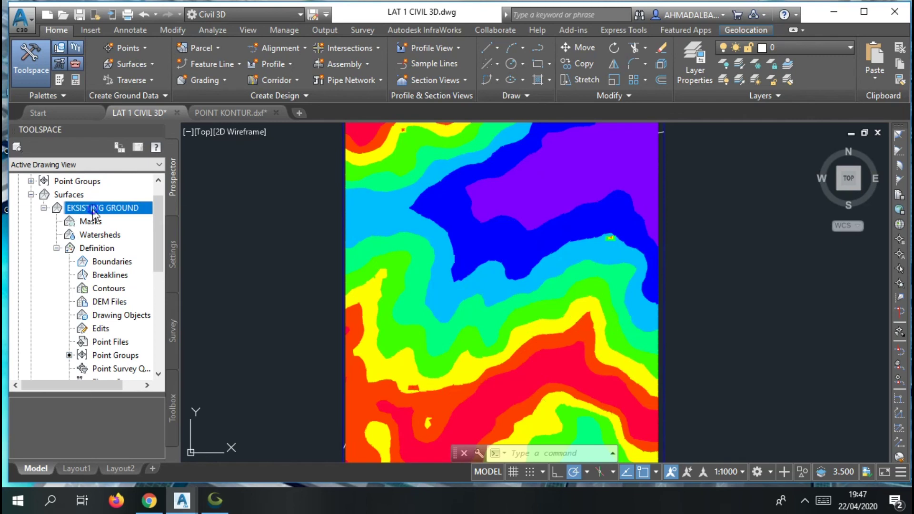
pyautogui.rightClick(93, 208)
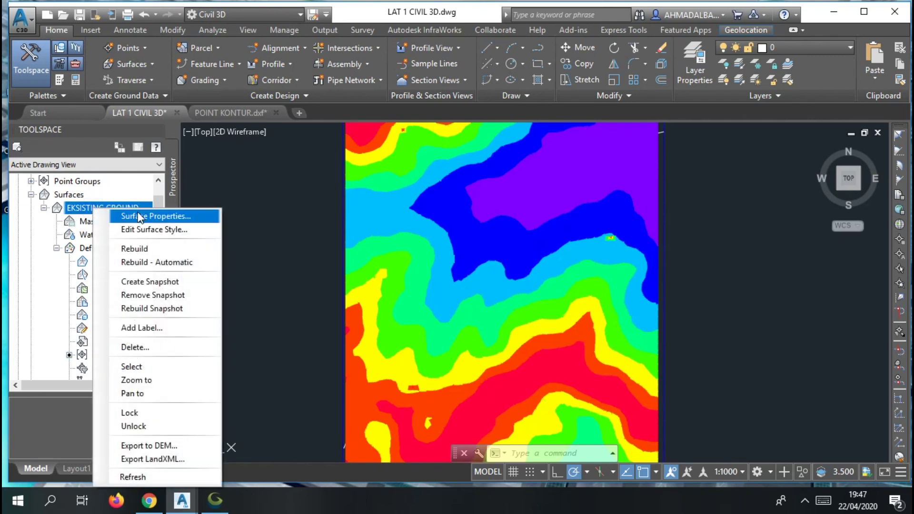
pyautogui.click(163, 218)
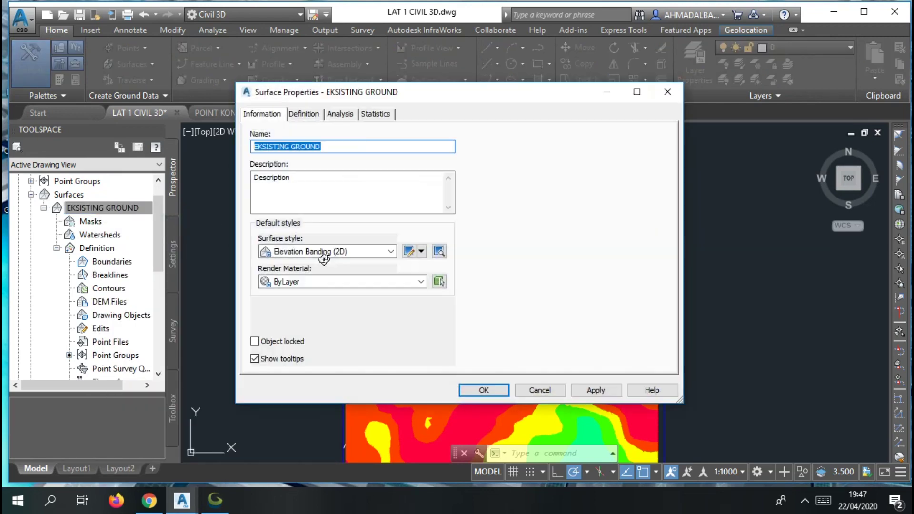
pyautogui.click(353, 115)
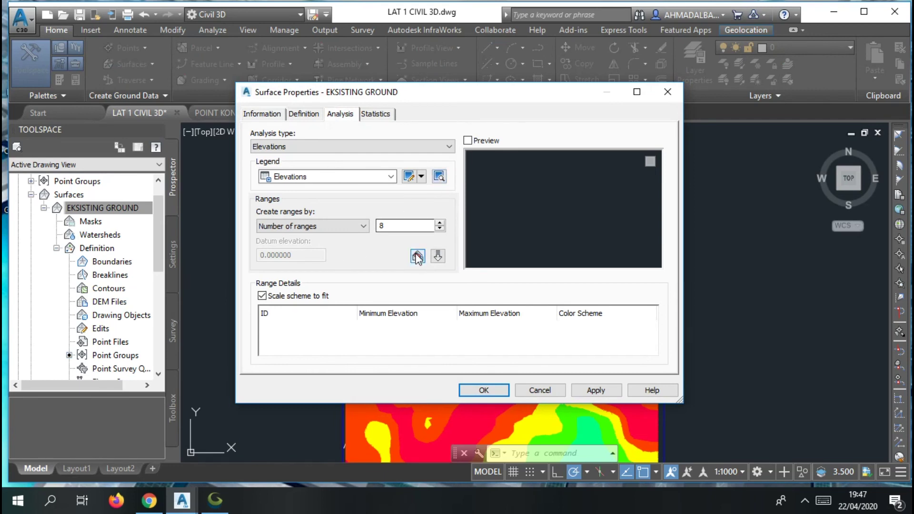
pyautogui.click(438, 257)
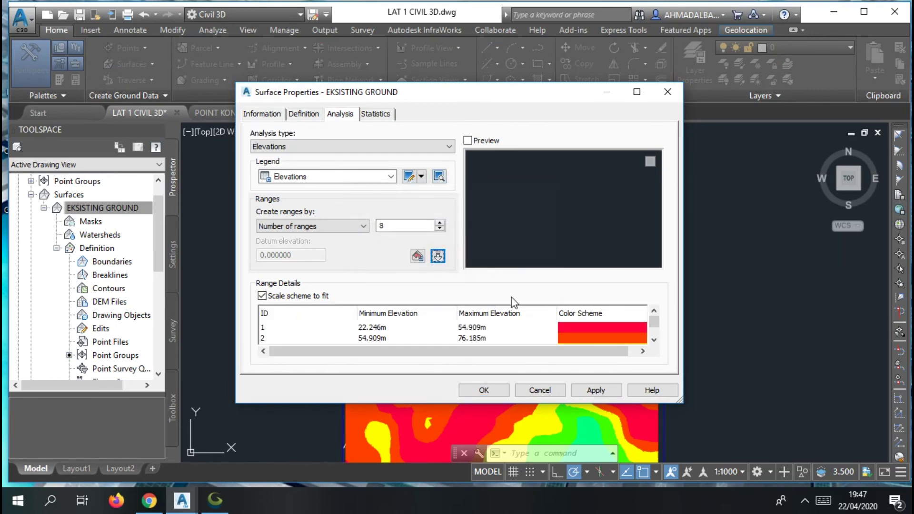
pyautogui.click(467, 140)
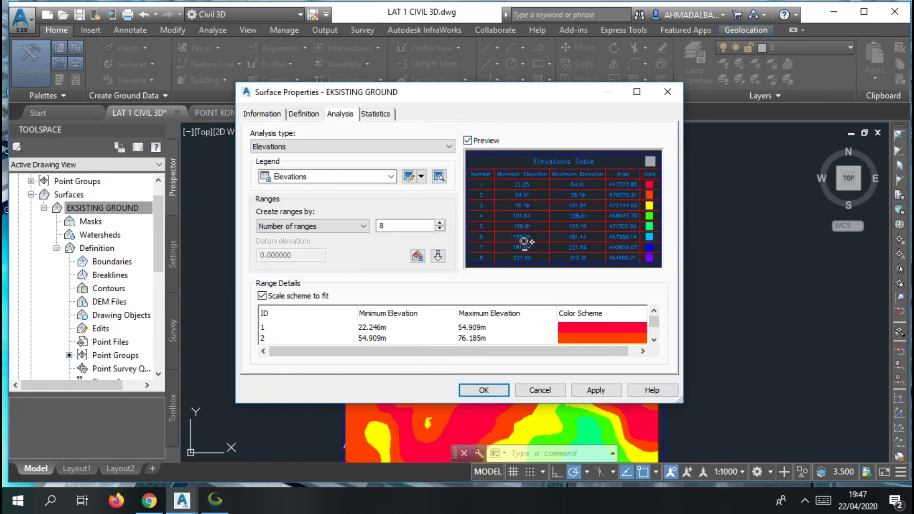
pyautogui.scroll(-3, 439, 340)
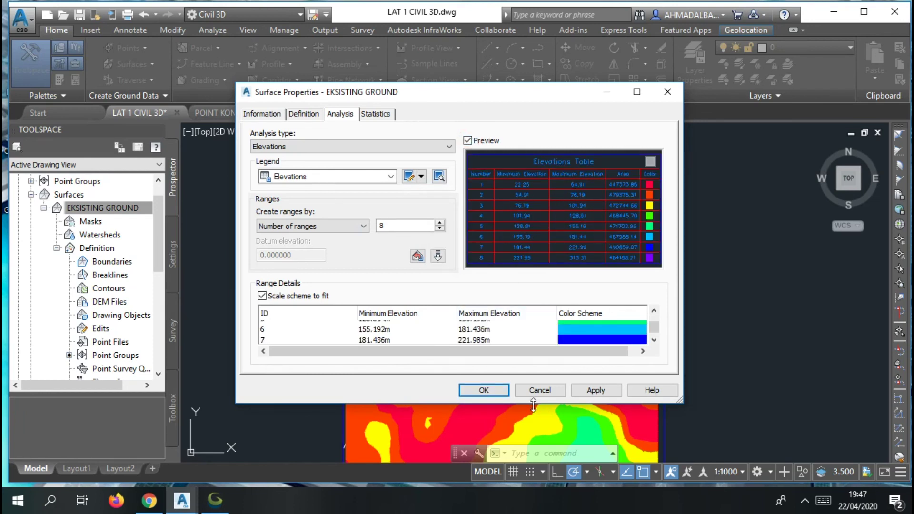
pyautogui.click(481, 390)
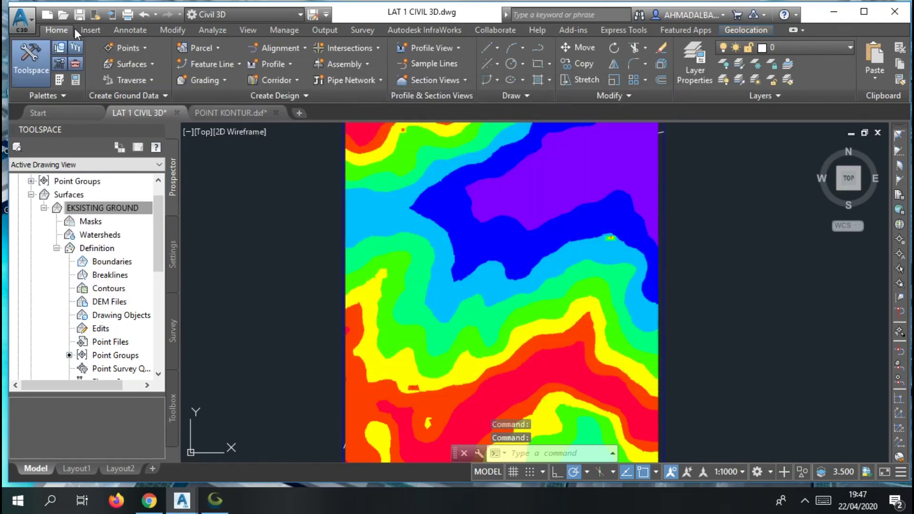
# Add a dynamic Elevations surface legend table in the empty area east of the EKSISTING GROUND surface.
pyautogui.click(128, 29)
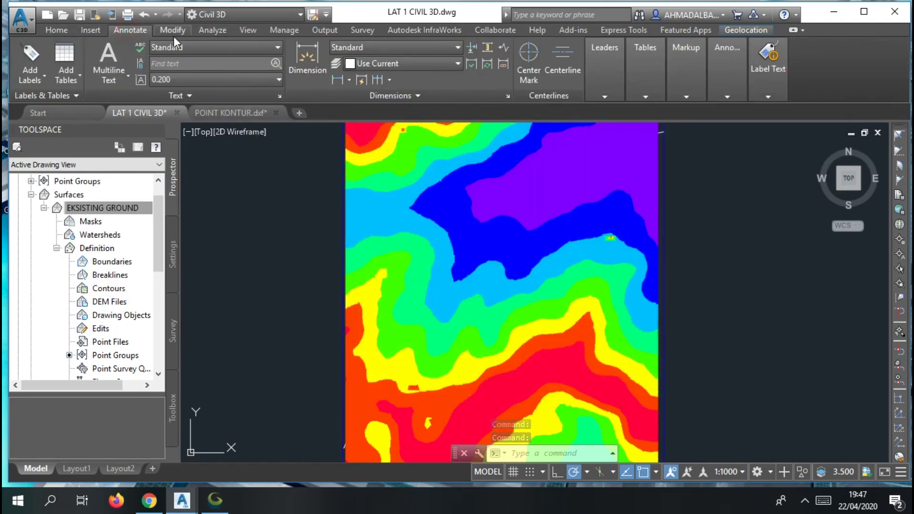
pyautogui.click(79, 74)
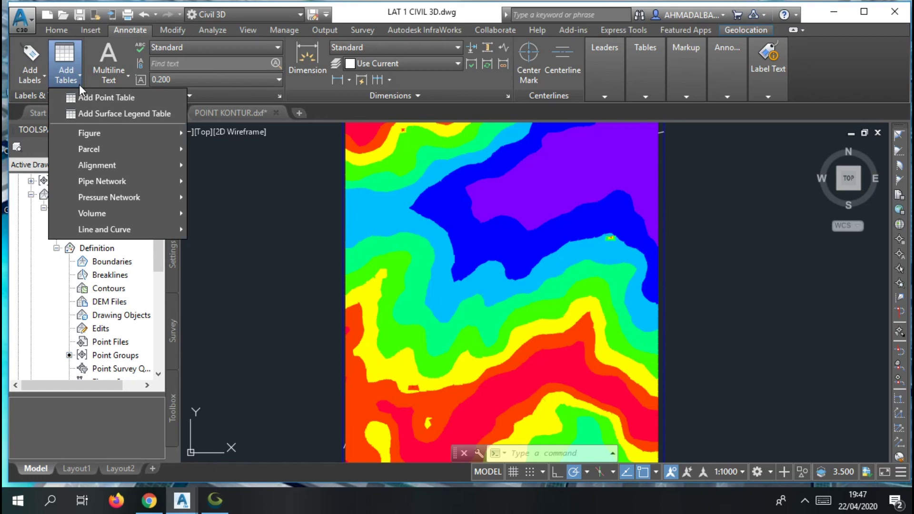
pyautogui.click(94, 113)
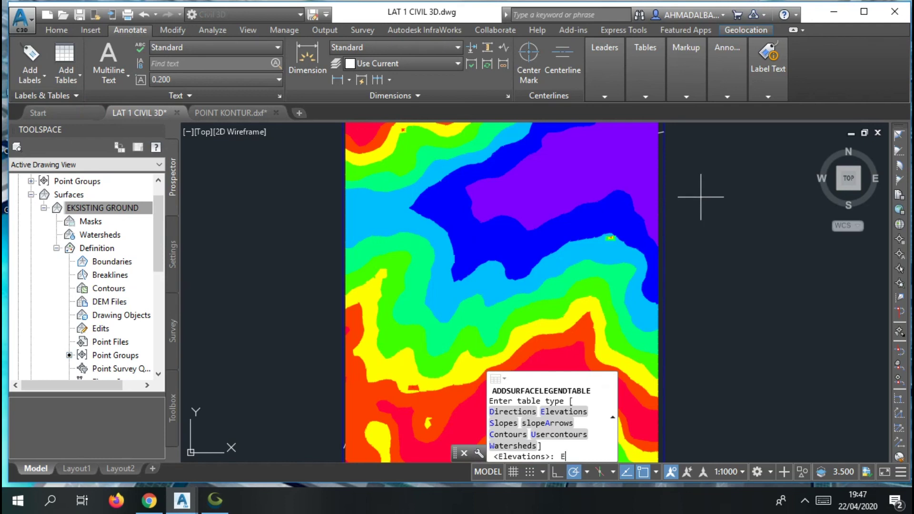
pyautogui.write('E')
pyautogui.press('Return')
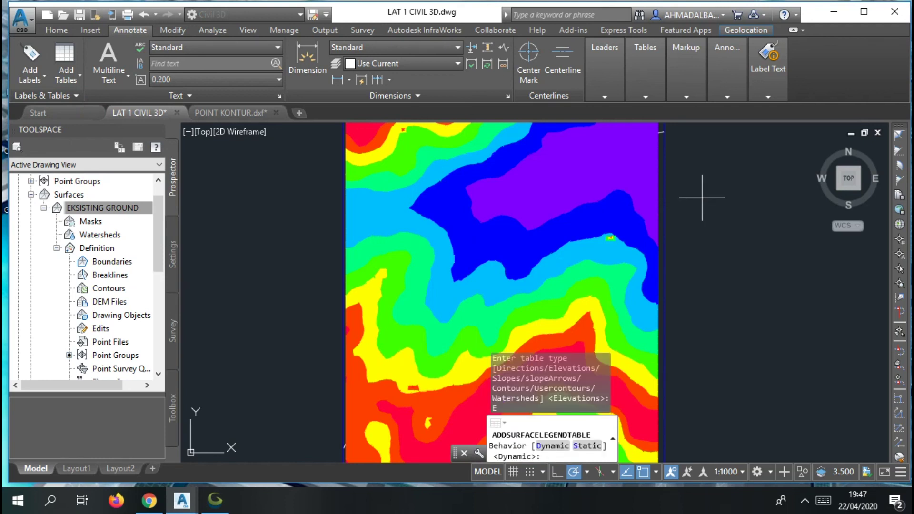
pyautogui.press('Return')
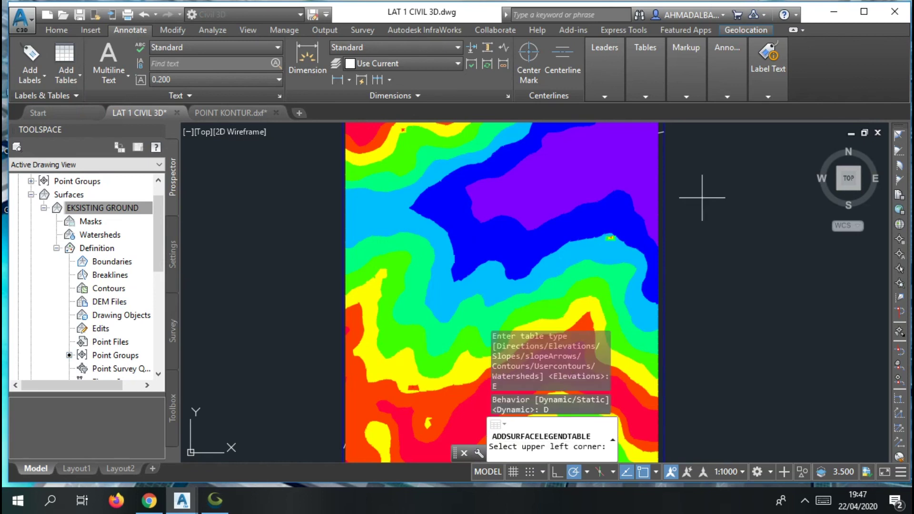
pyautogui.scroll(5, 700, 190)
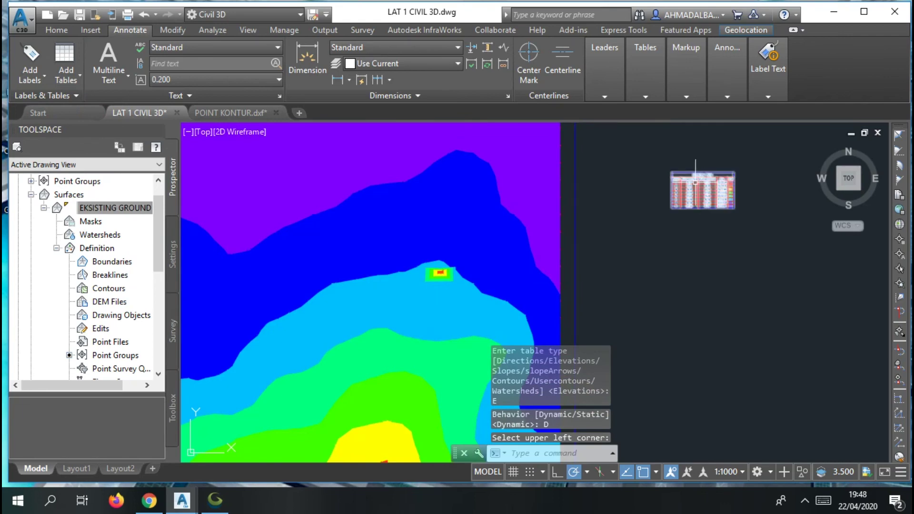
# Examine the elevation legend table's ranges, areas and colours, and compare them with the colour bands on the surface.
pyautogui.scroll(8, 695, 184)
pyautogui.scroll(-6, 696, 183)
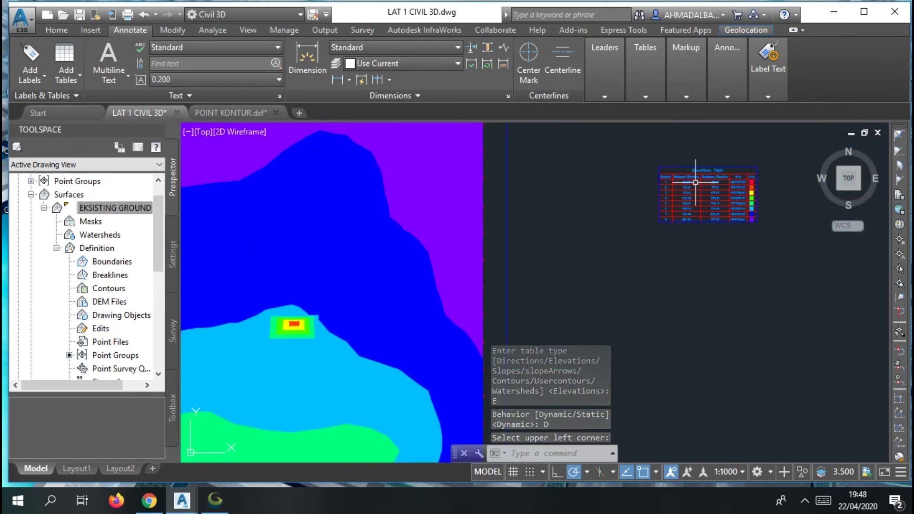
pyautogui.scroll(6, 624, 188)
pyautogui.moveTo(646, 190); pyautogui.dragTo(378, 171, button='middle')
pyautogui.scroll(-8, 541, 167)
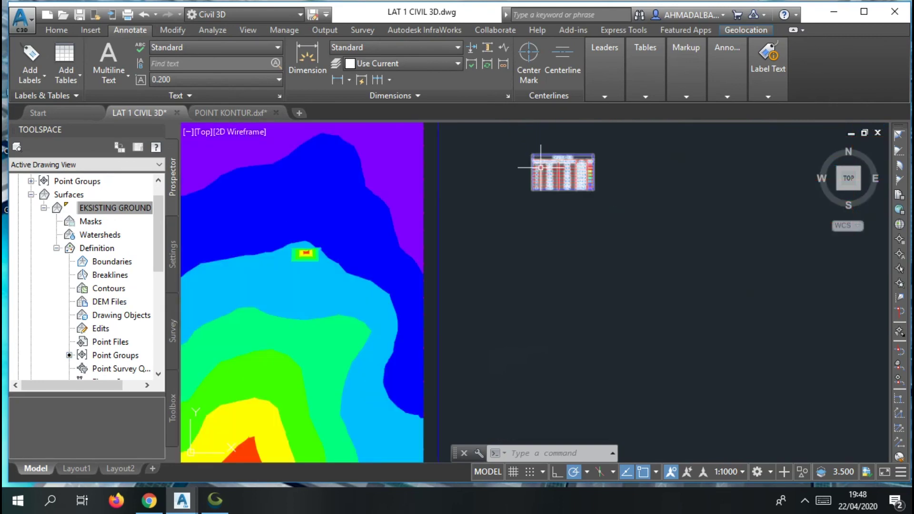
pyautogui.scroll(-3, 281, 187)
pyautogui.scroll(6, 283, 238)
pyautogui.scroll(-8, 309, 199)
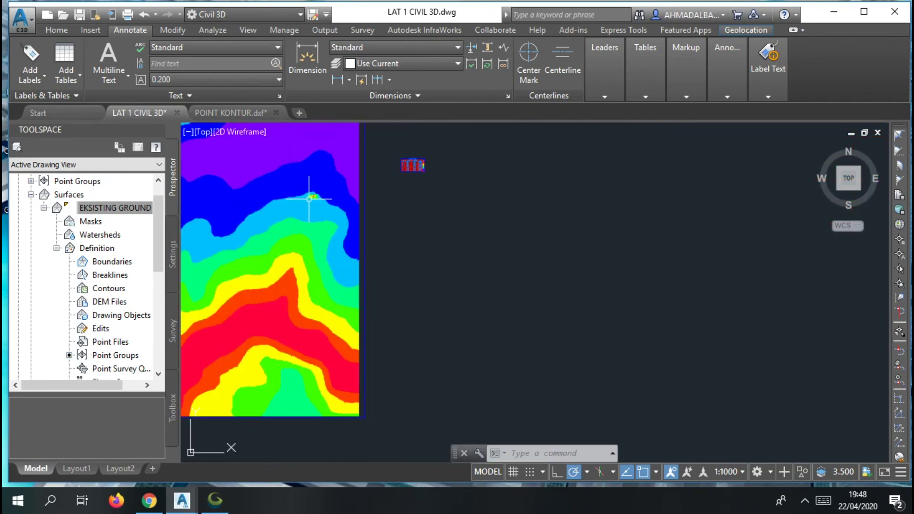
pyautogui.scroll(-4, 309, 199)
pyautogui.moveTo(308, 200); pyautogui.dragTo(333, 217, button='middle')
pyautogui.scroll(2, 341, 178)
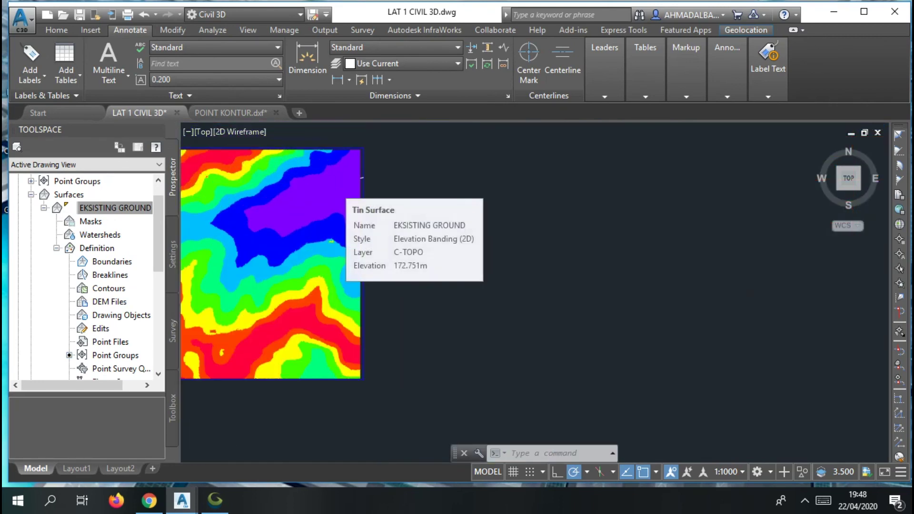
pyautogui.scroll(5, 415, 185)
pyautogui.scroll(8, 319, 296)
pyautogui.moveTo(346, 186); pyautogui.dragTo(346, 219, button='middle')
pyautogui.scroll(2, 326, 248)
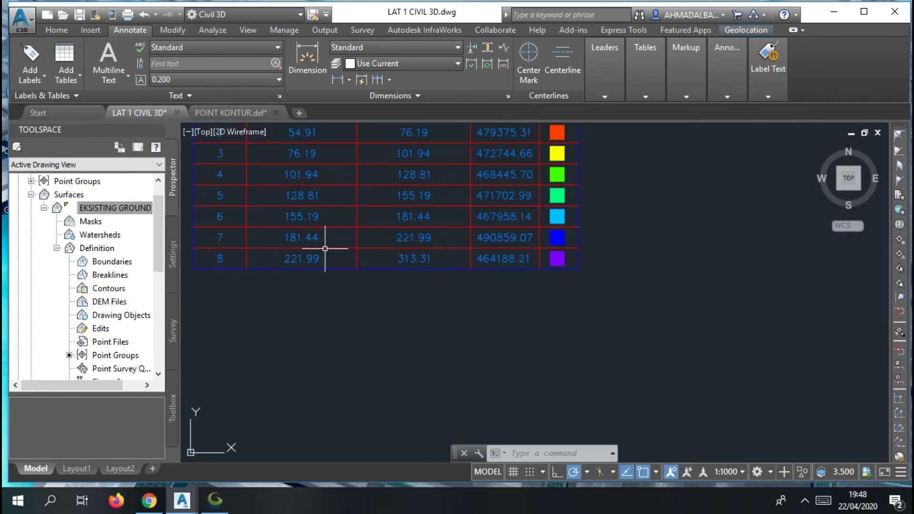
pyautogui.moveTo(379, 240); pyautogui.dragTo(465, 329, button='middle')
pyautogui.scroll(-15, 502, 271)
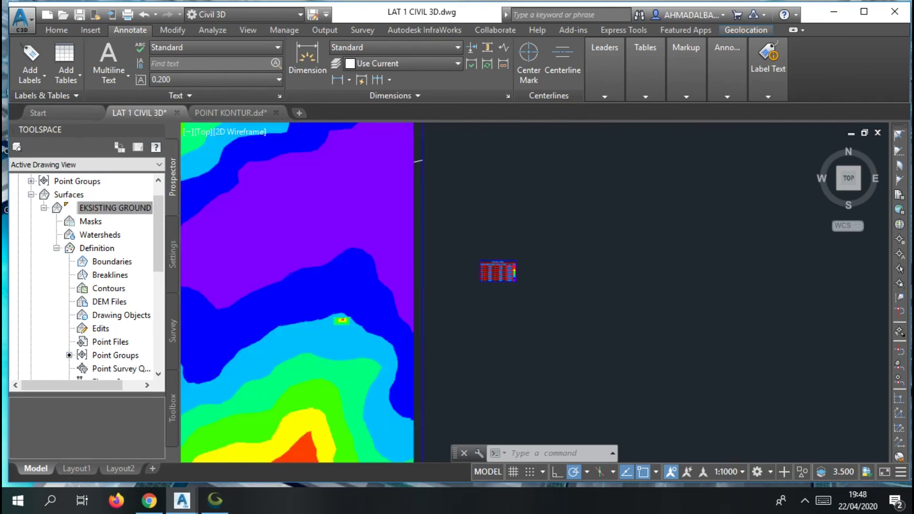
pyautogui.moveTo(397, 259); pyautogui.dragTo(421, 187, button='middle')
pyautogui.scroll(2, 416, 191)
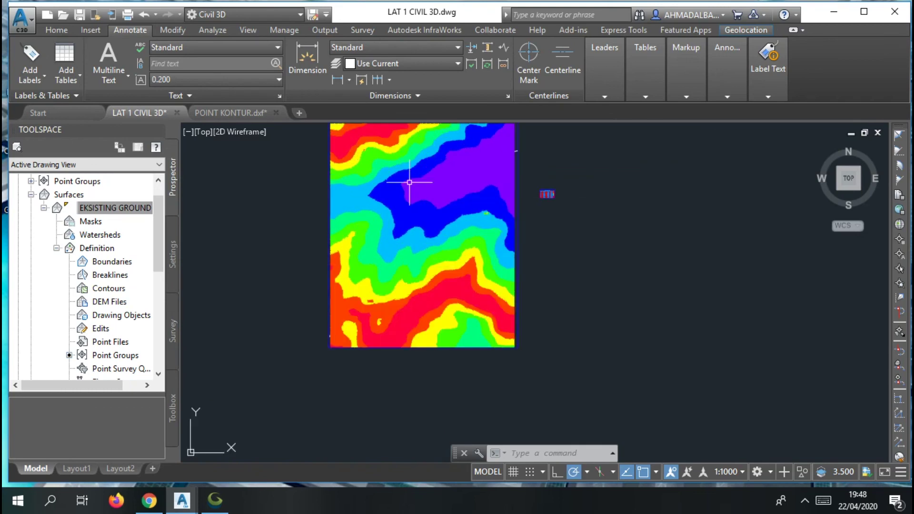
# Change the EKSISTING GROUND surface style to Contours 5m and 25m (Design).
pyautogui.click(408, 180)
pyautogui.rightClick(451, 208)
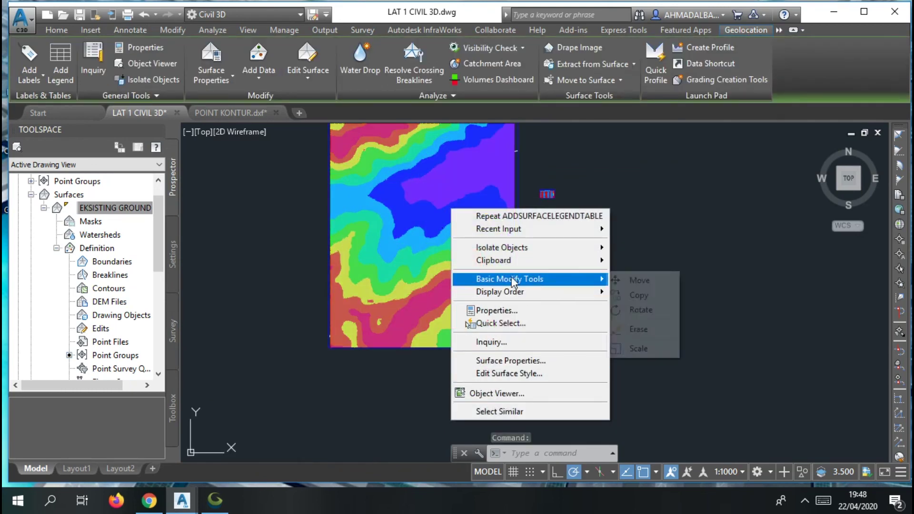
pyautogui.moveTo(512, 297)
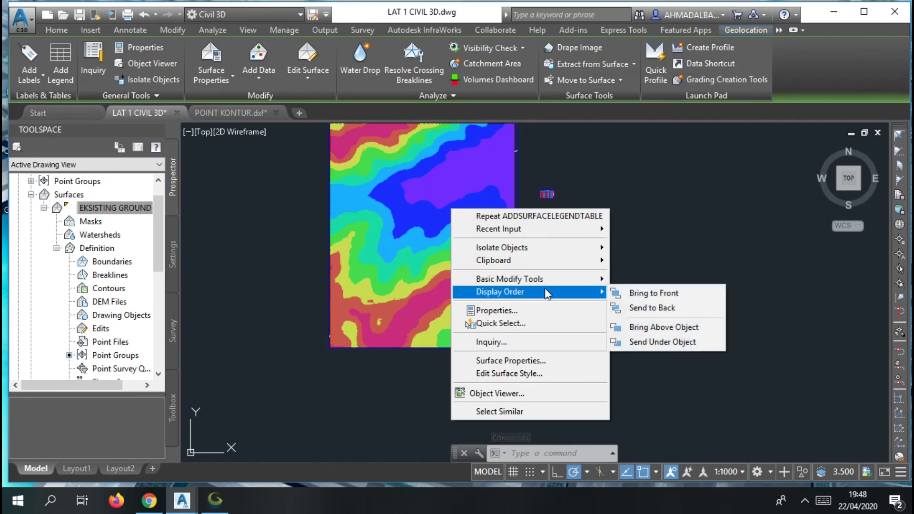
pyautogui.moveTo(532, 271)
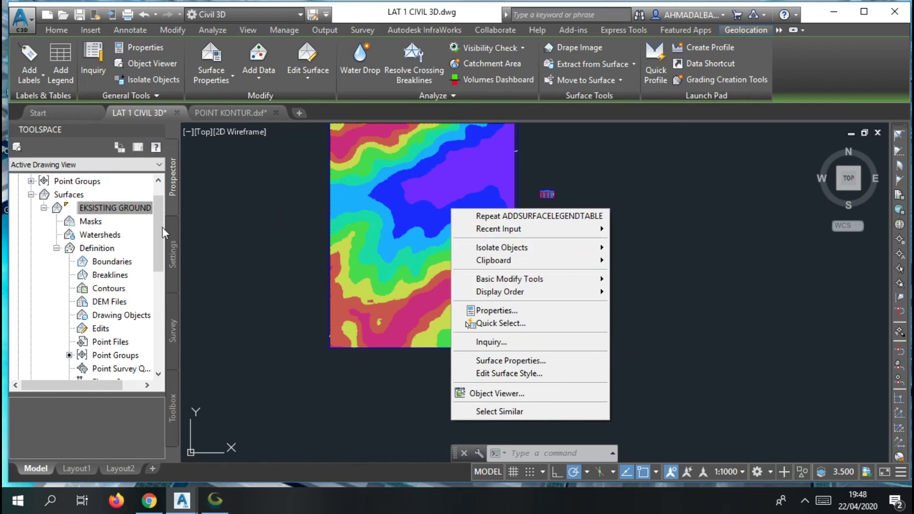
pyautogui.click(478, 360)
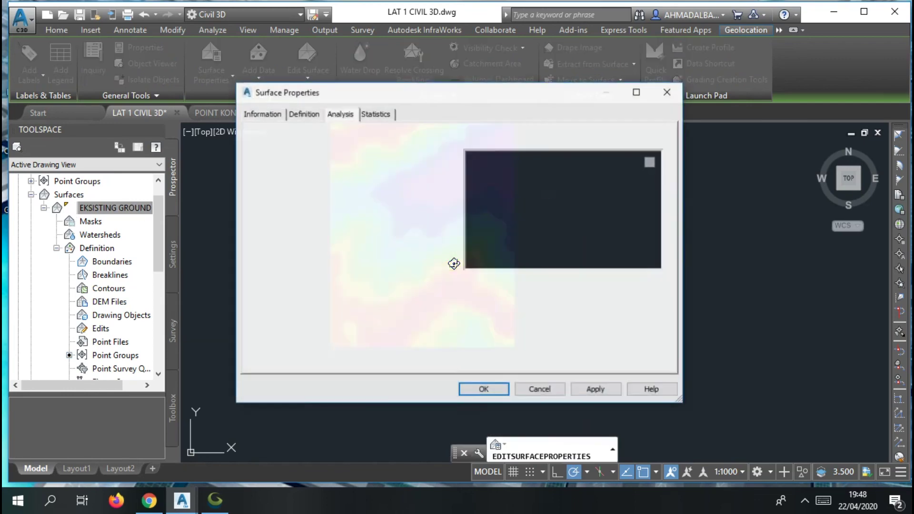
pyautogui.click(262, 114)
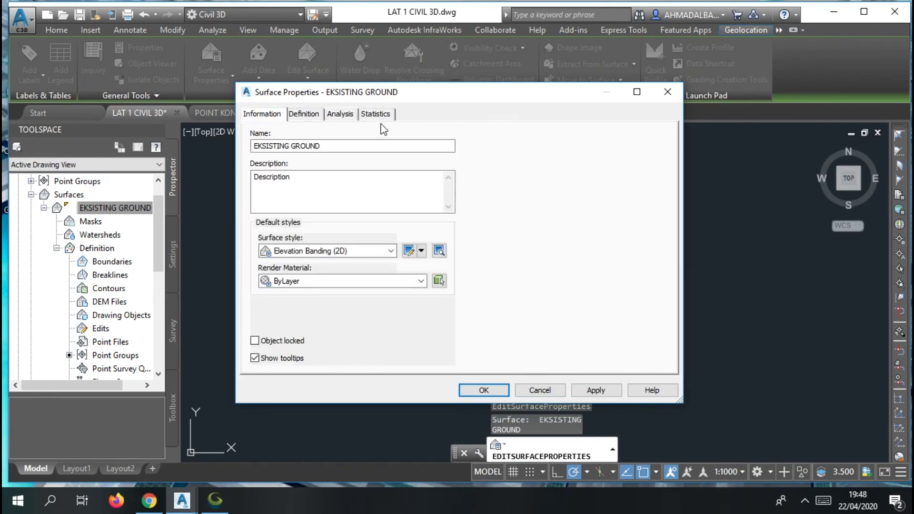
pyautogui.click(339, 119)
pyautogui.click(304, 115)
pyautogui.click(262, 115)
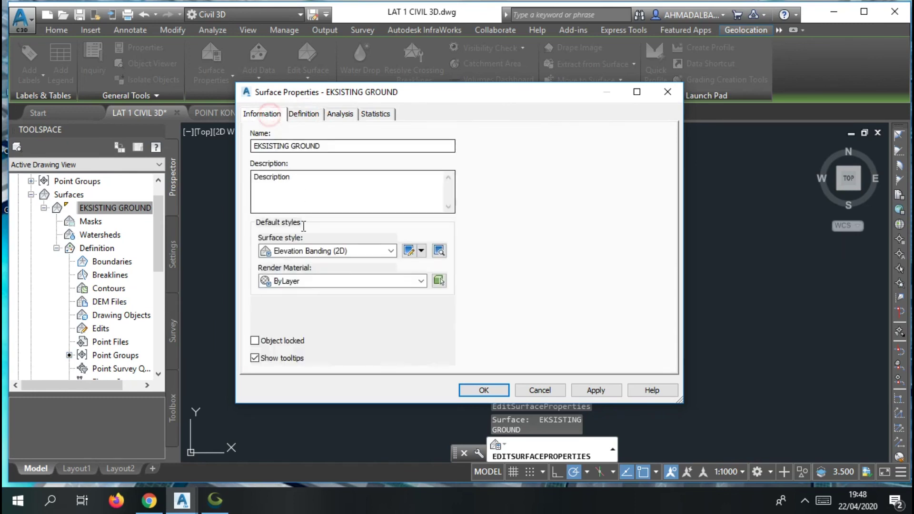
pyautogui.click(328, 251)
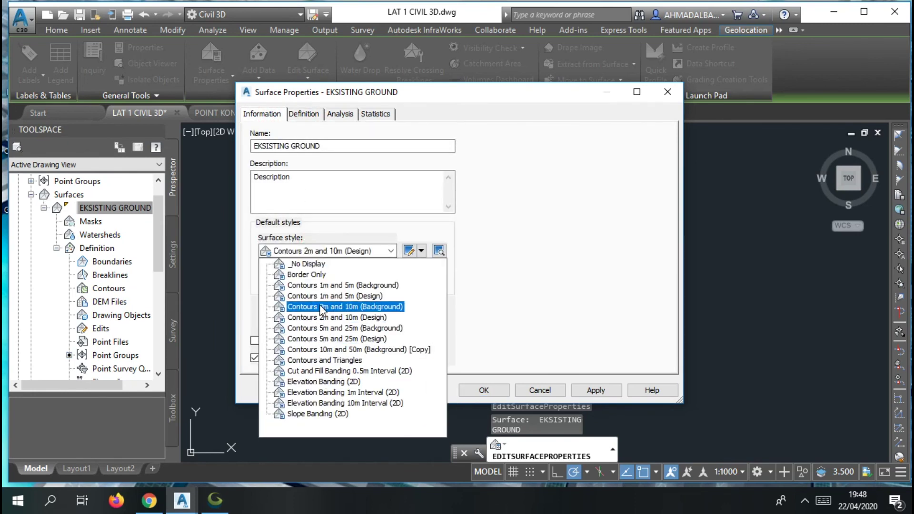
pyautogui.press('Up')
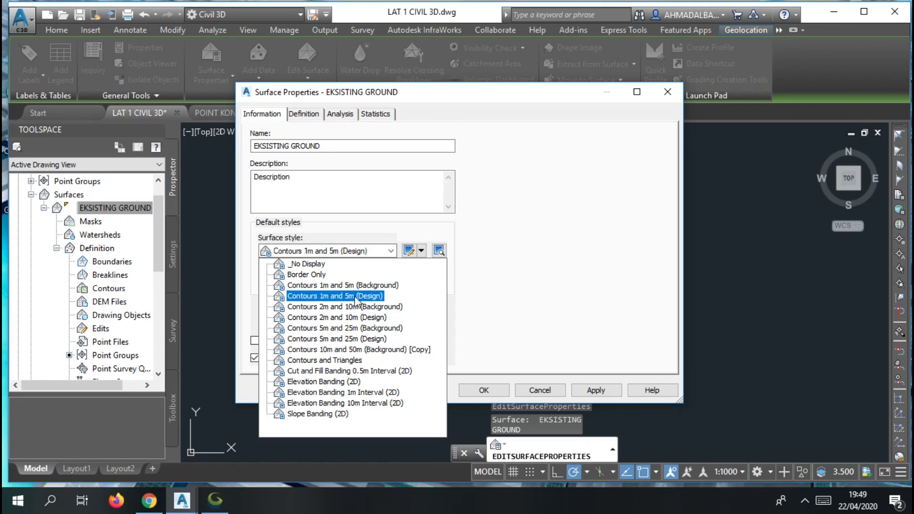
pyautogui.click(356, 341)
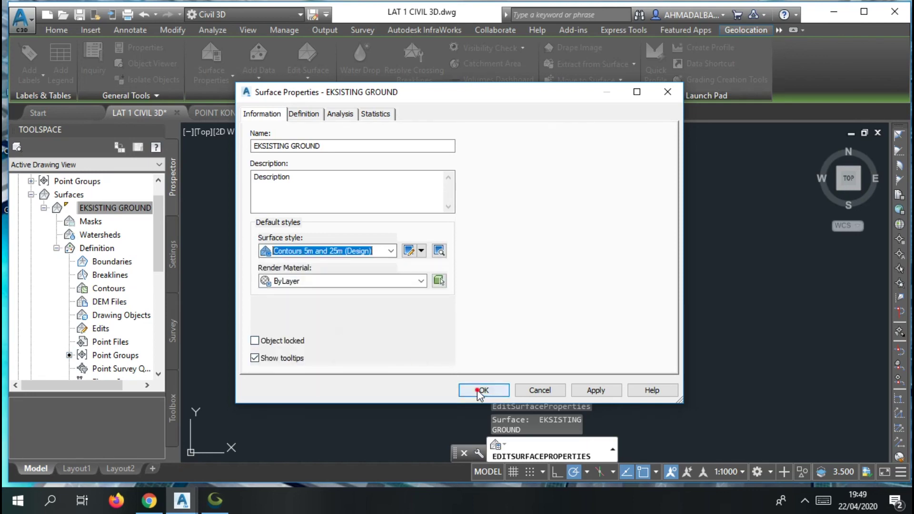
pyautogui.click(480, 390)
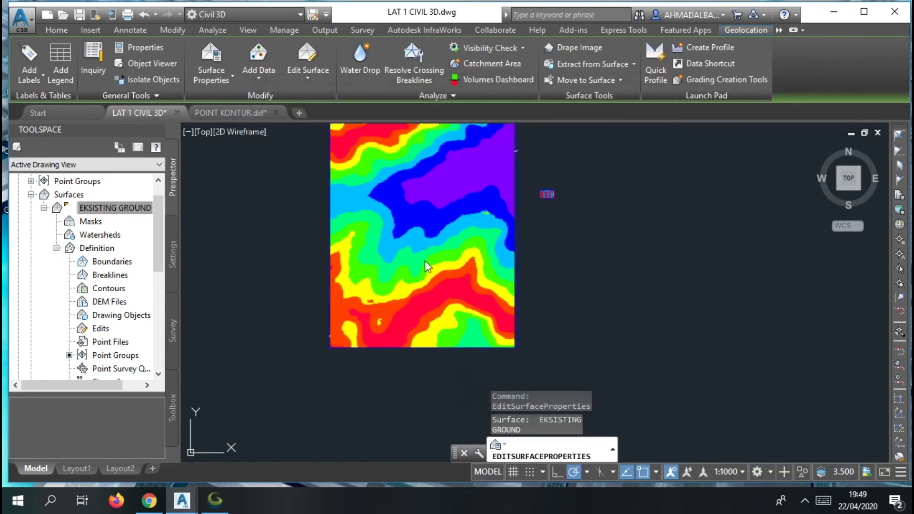
# Hide the survey point markers by setting the point style of the _All Points group to <none>.
pyautogui.scroll(5, 424, 260)
pyautogui.moveTo(424, 257); pyautogui.dragTo(503, 353, button='middle')
pyautogui.scroll(-5, 496, 336)
pyautogui.moveTo(485, 324); pyautogui.dragTo(510, 331, button='middle')
pyautogui.scroll(4, 508, 331)
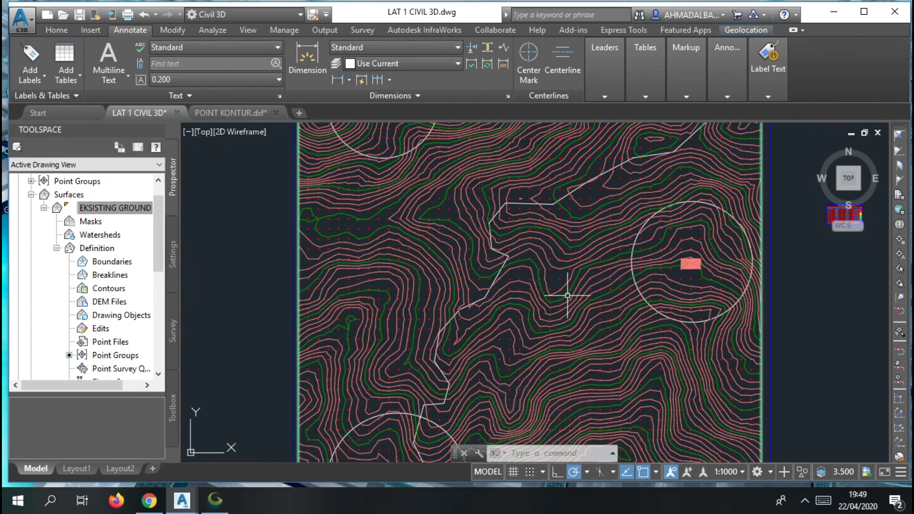
pyautogui.scroll(3, 429, 180)
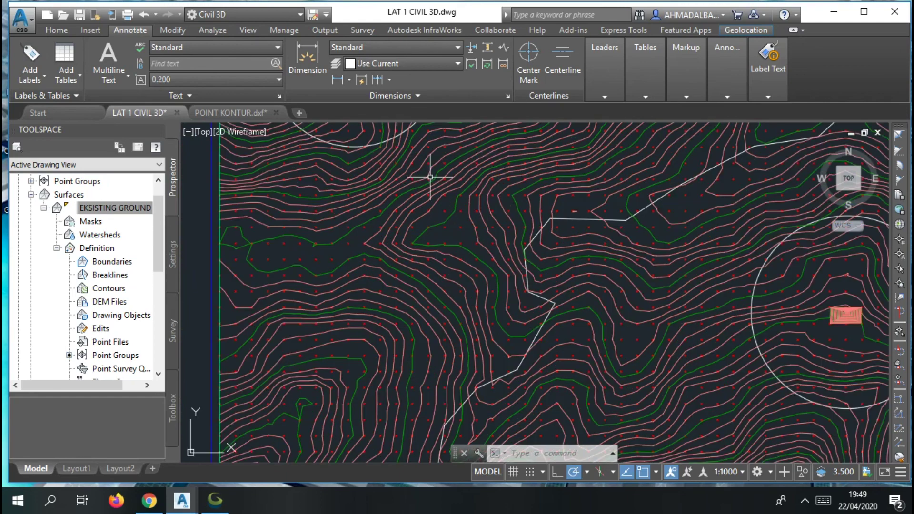
pyautogui.scroll(3, 464, 217)
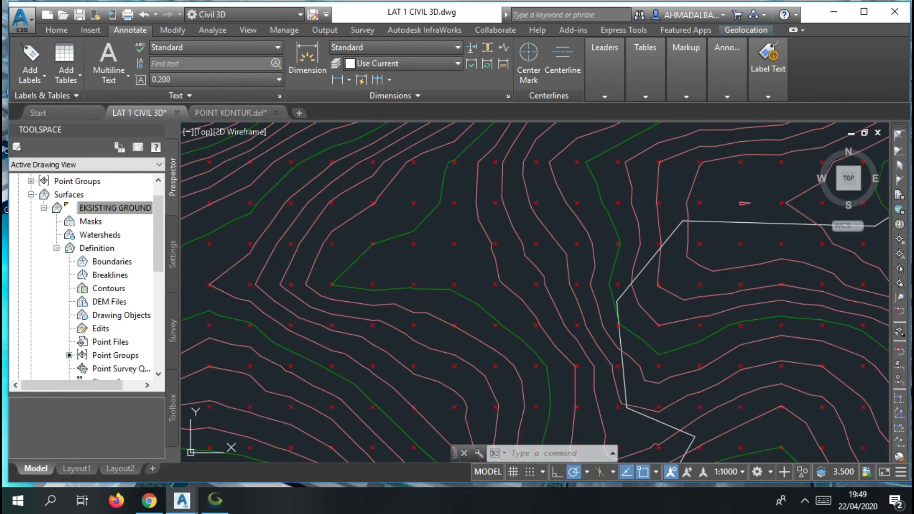
pyautogui.click(455, 203)
pyautogui.moveTo(454, 203)
pyautogui.rightClick(454, 213)
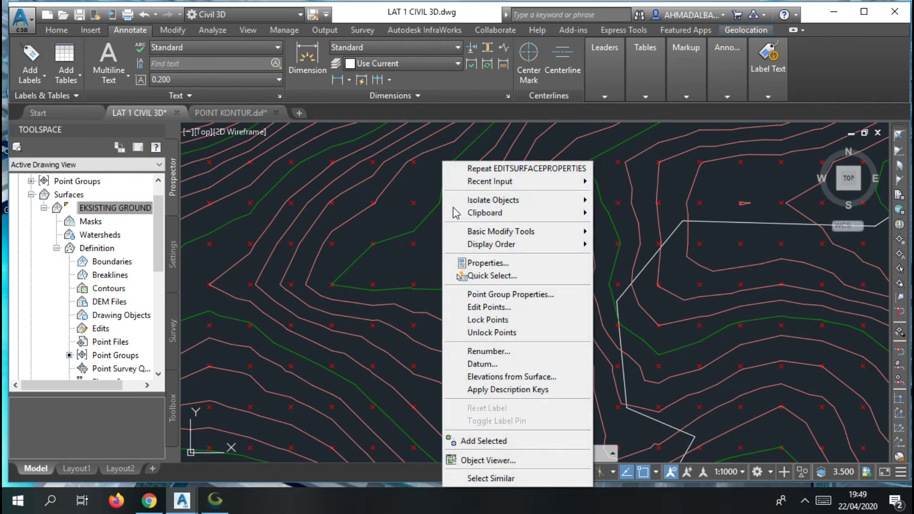
pyautogui.click(478, 294)
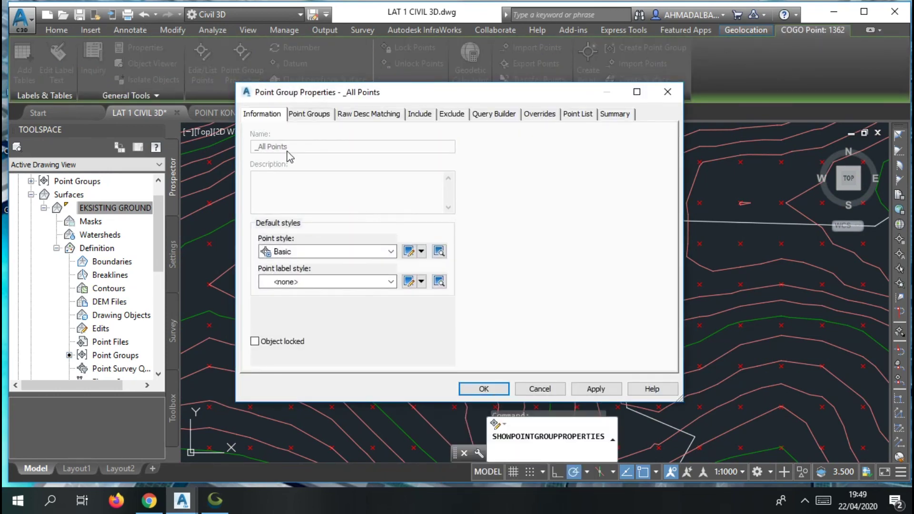
pyautogui.click(372, 254)
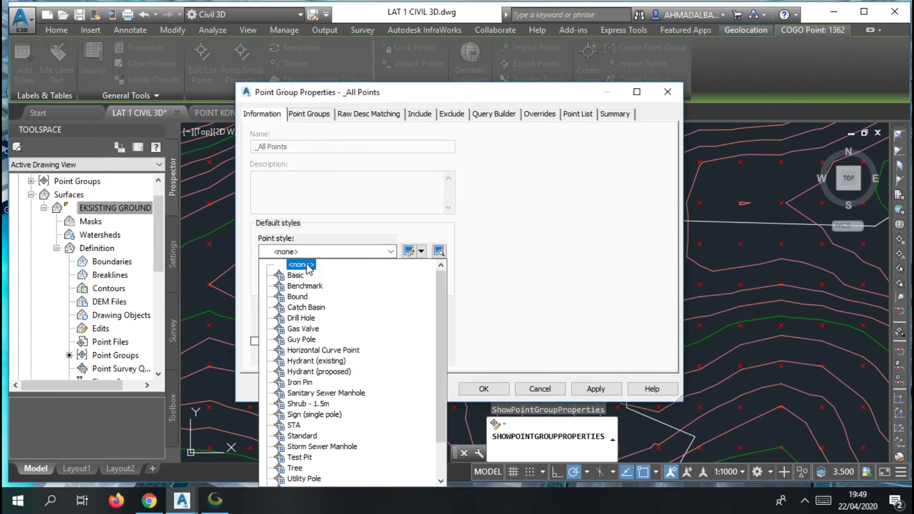
pyautogui.click(307, 265)
pyautogui.click(471, 389)
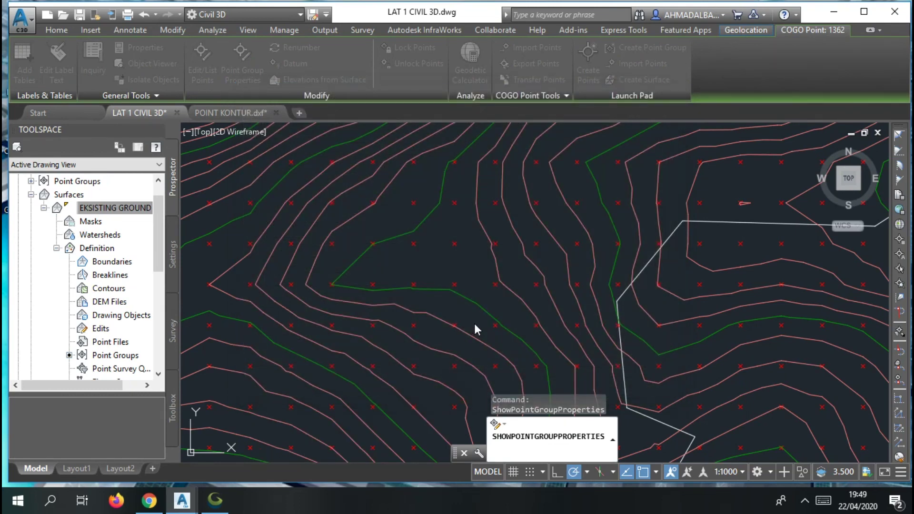
pyautogui.scroll(-10, 482, 299)
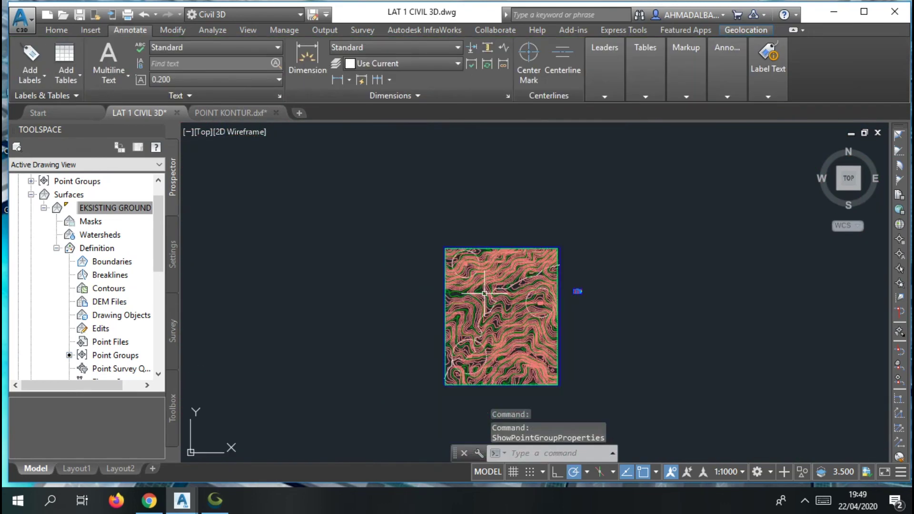
pyautogui.moveTo(477, 262); pyautogui.dragTo(475, 245, button='middle')
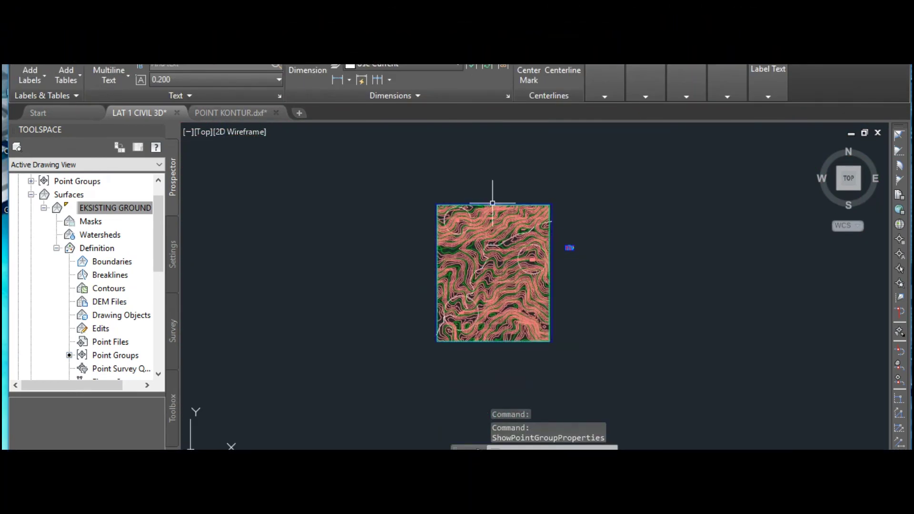